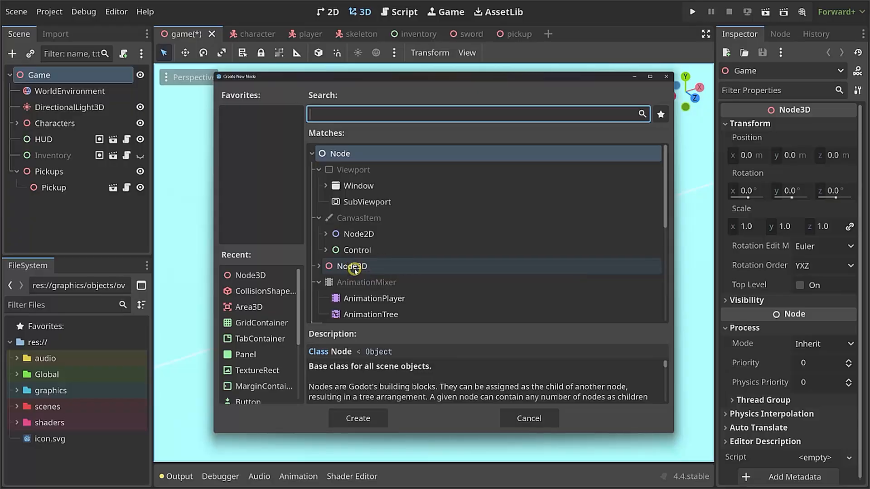
Add a Node3D child to the Game root node and rename it Terrain.
double_click(354, 267)
click(51, 204)
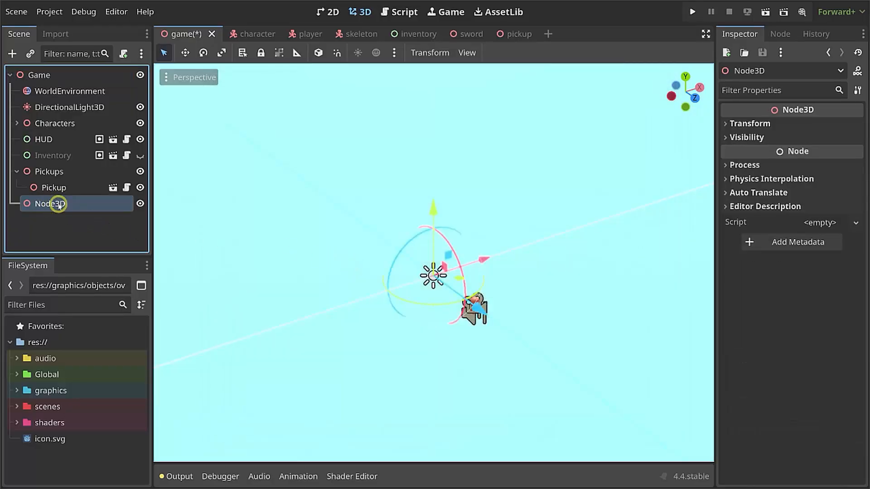
double_click(58, 204)
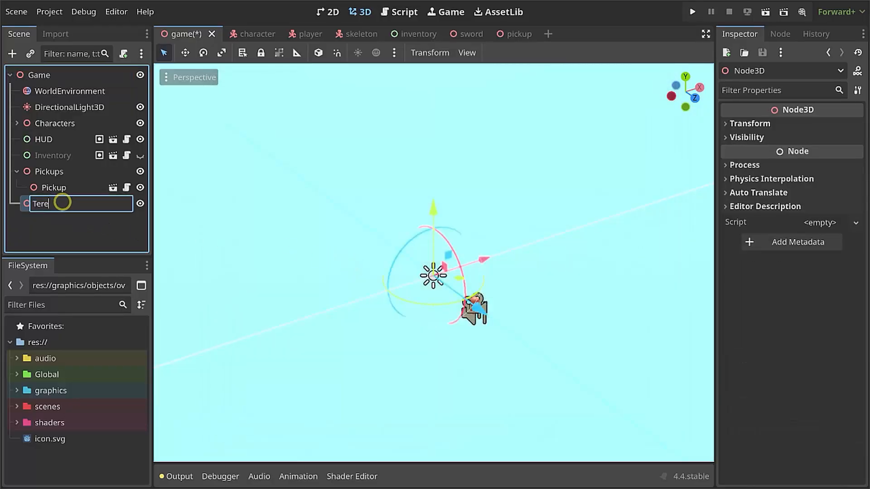
key(Return)
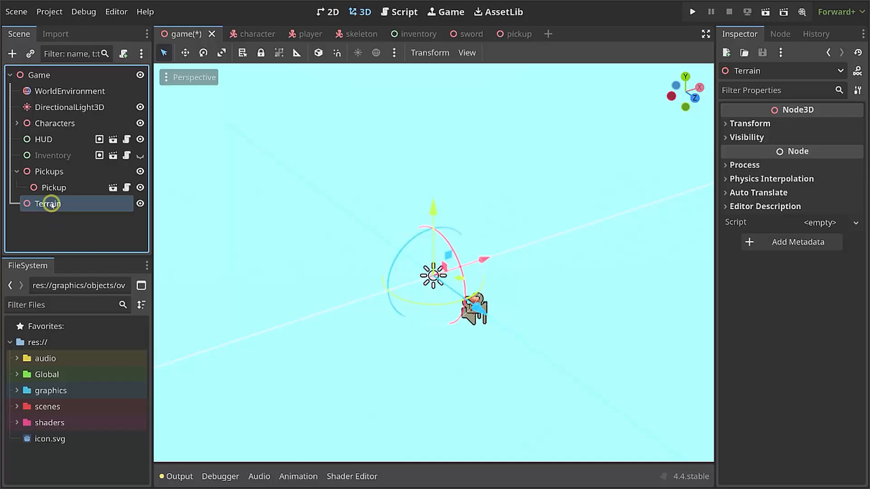
Reorder the scene tree so Terrain sits above Characters and Pickups directly below Characters, and collapse Pickups.
drag(52, 205, 47, 121)
drag(42, 189, 49, 148)
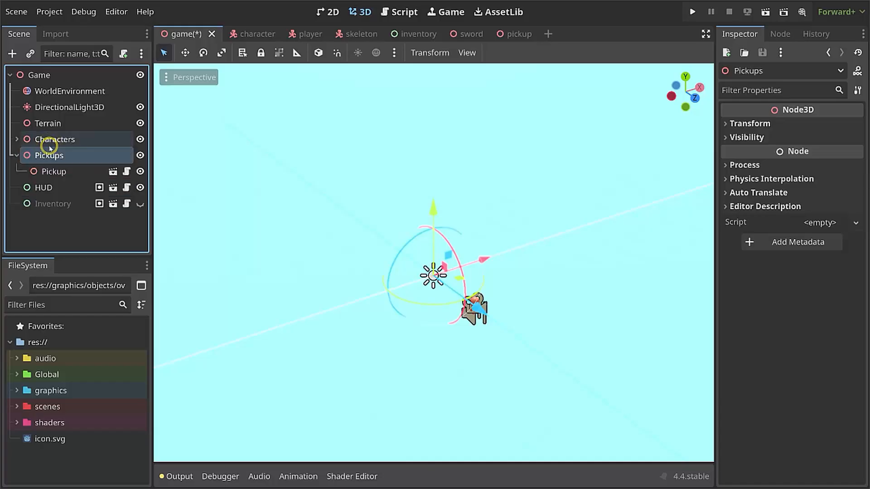
click(17, 155)
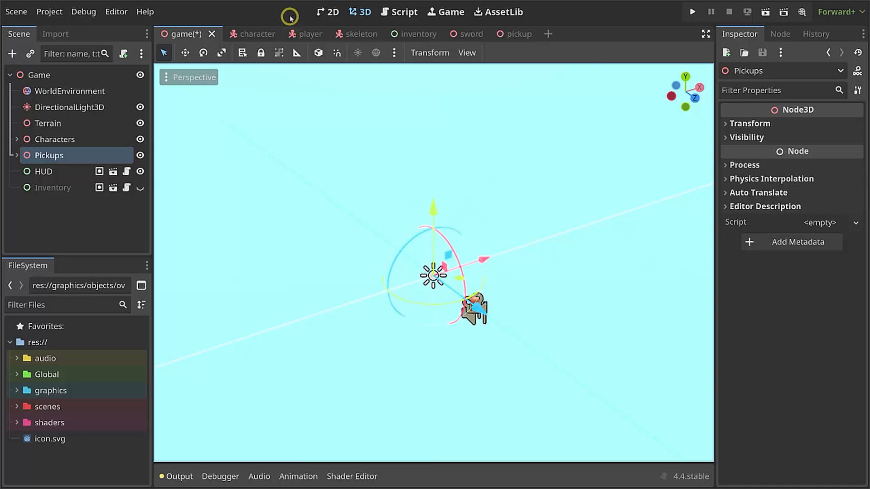
Close the character, player, skeleton, inventory, sword and pickup scenes, and save the game scene.
click(257, 36)
middle_click(258, 35)
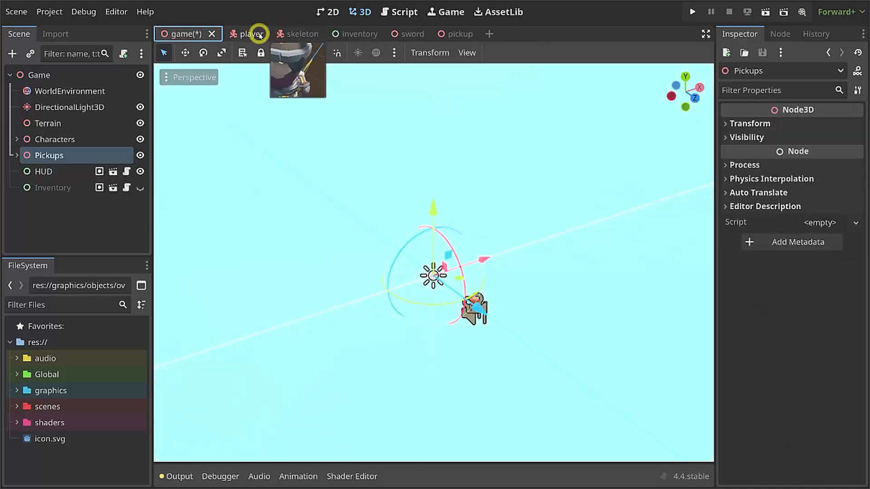
click(258, 35)
middle_click(258, 34)
click(252, 34)
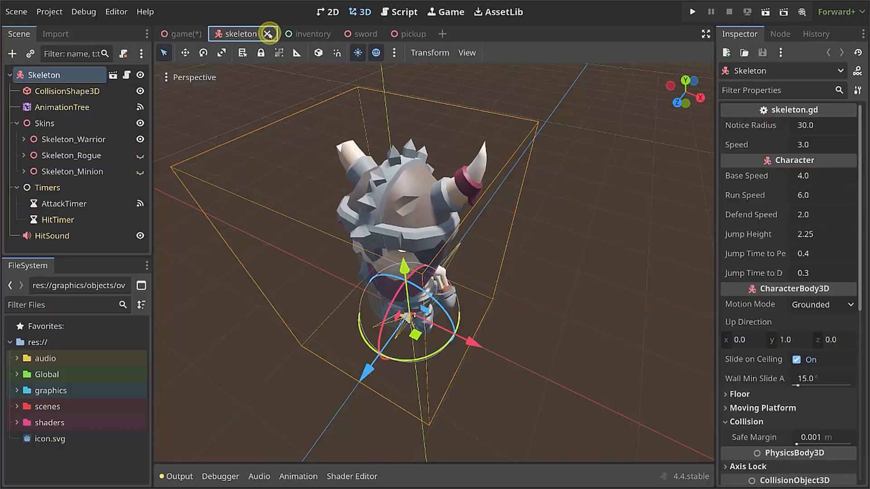
click(269, 34)
click(256, 35)
middle_click(260, 35)
click(261, 36)
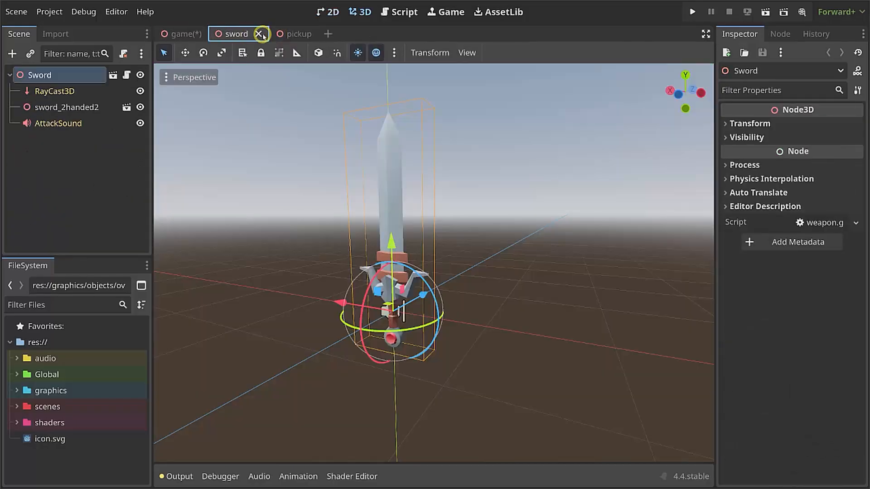
click(258, 35)
click(258, 34)
middle_click(258, 34)
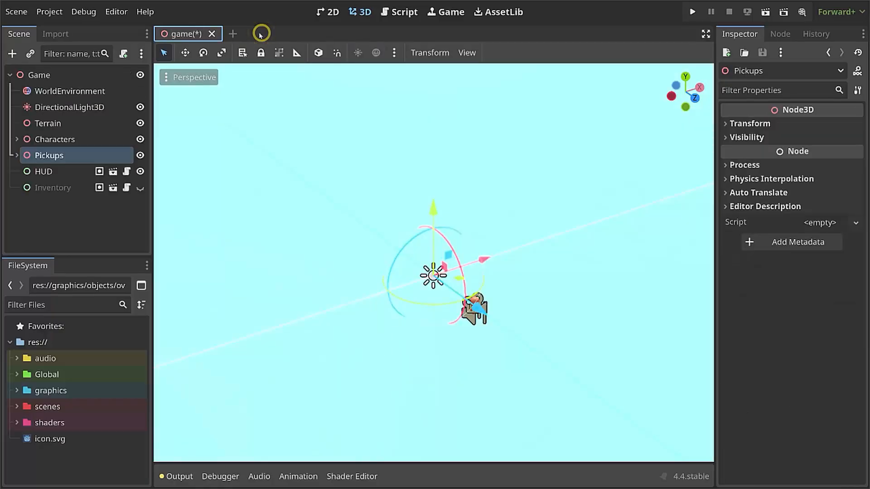
key(ctrl+s)
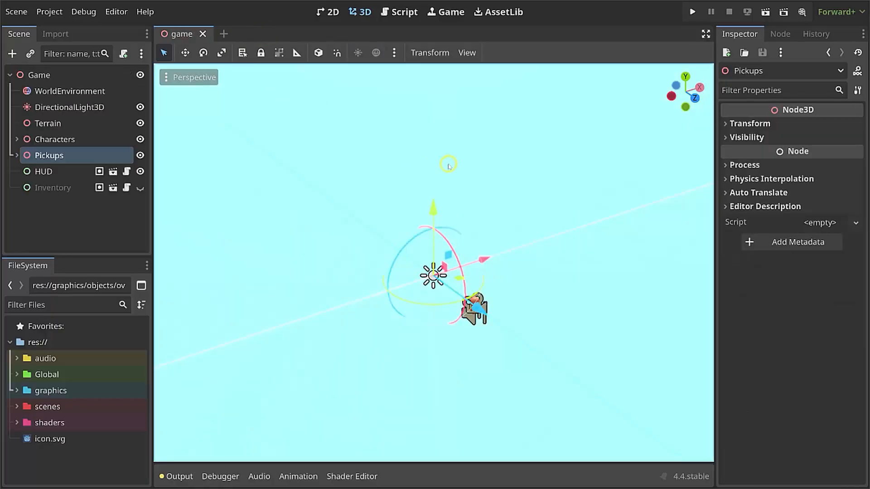
Create a new inherited scene based on game.tscn from res://scenes/levels.
click(17, 12)
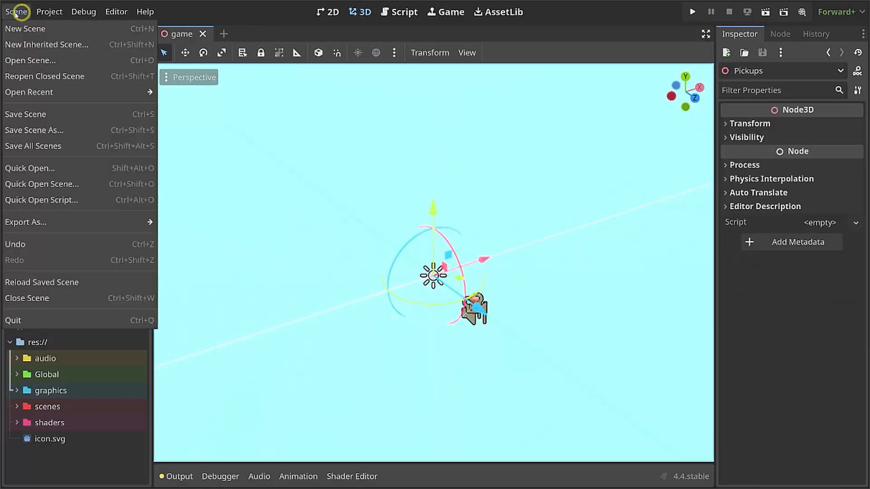
click(31, 44)
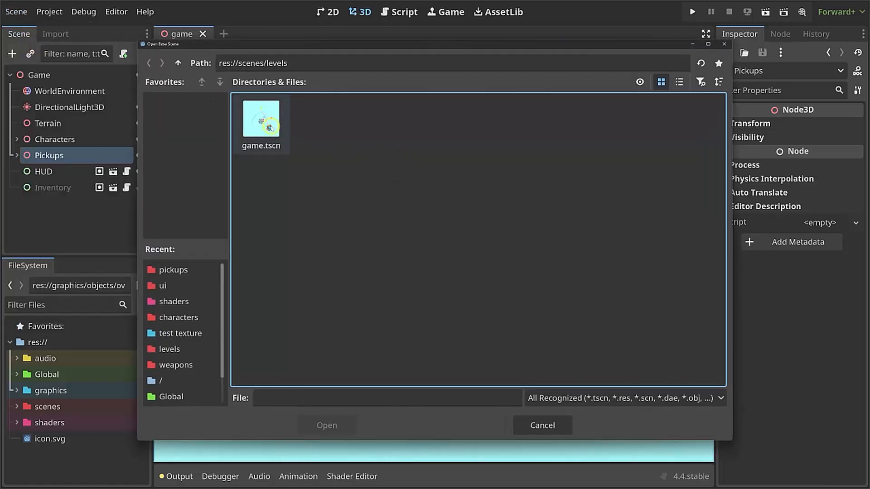
click(268, 126)
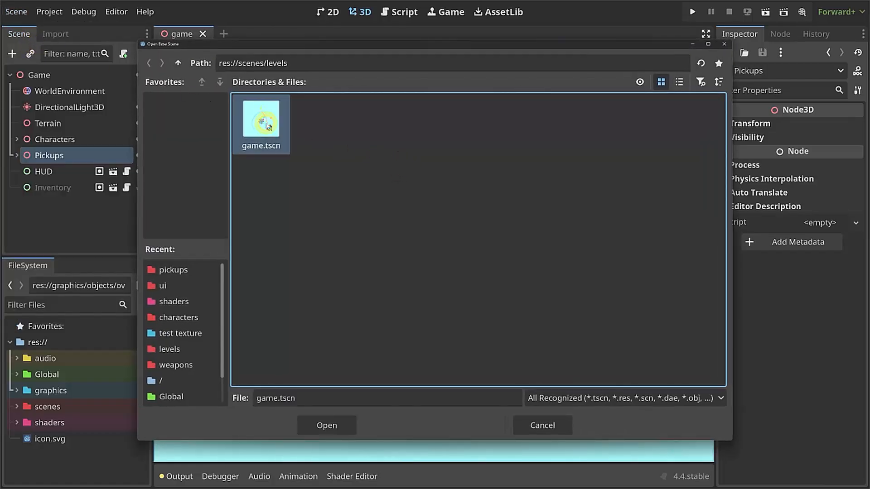
click(327, 425)
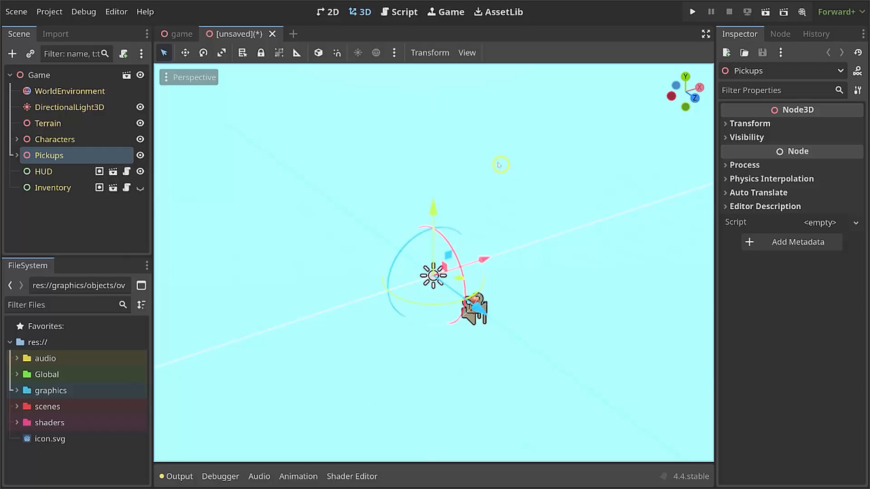
Rename the inherited scene's root node to Overworld and save the scene as overworld.tscn in res://scenes/levels.
double_click(48, 74)
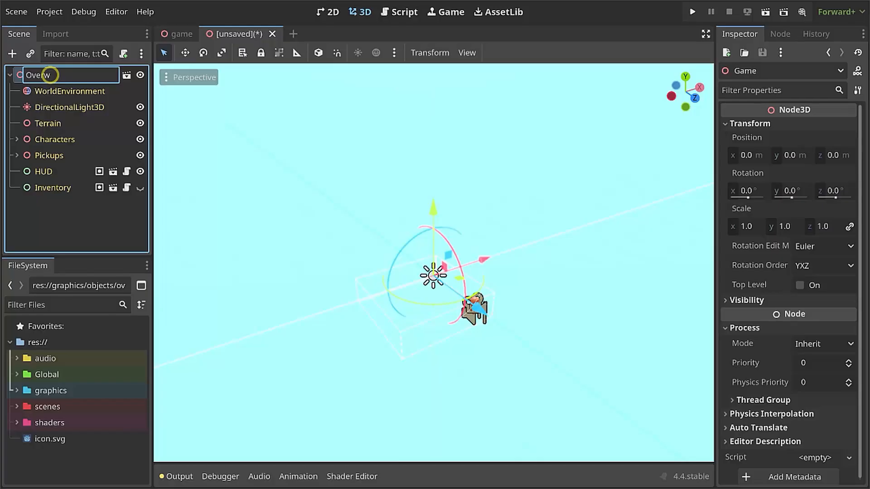
text(Overworld)
key(Return)
key(ctrl+s)
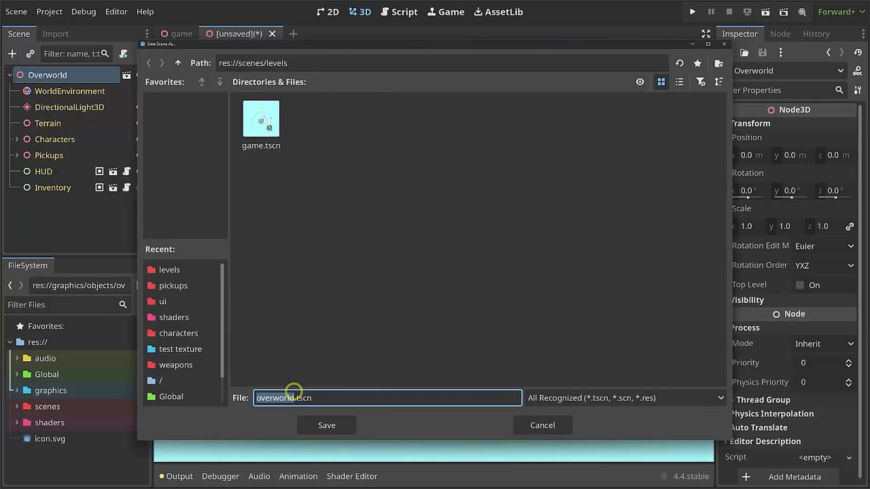
click(336, 422)
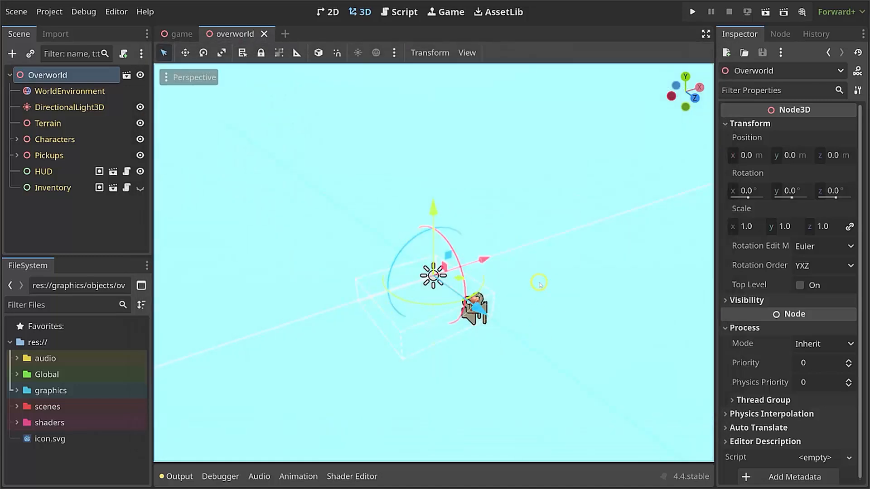
Delete the Pickup instance under the Pickups node in the game scene.
click(172, 38)
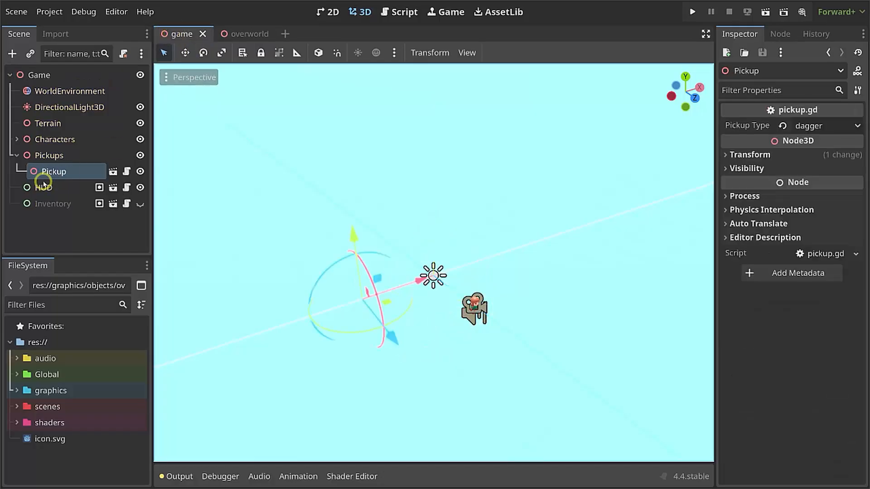
click(45, 156)
click(62, 171)
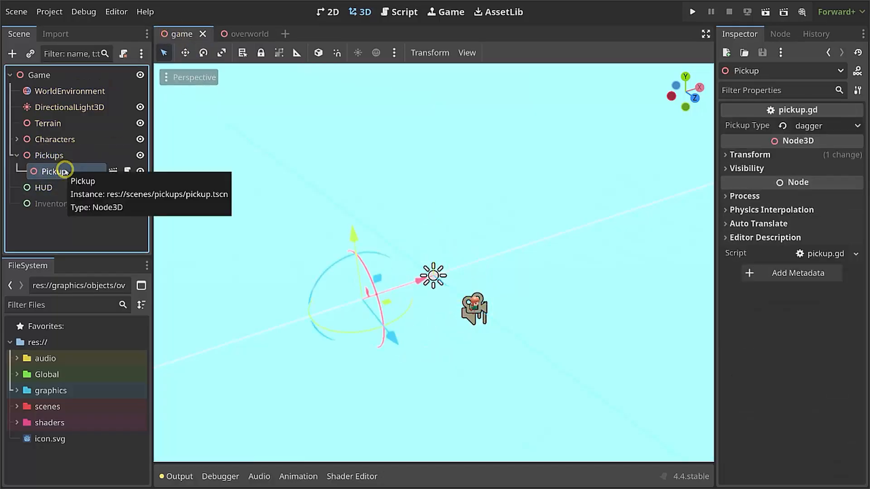
key(Delete)
key(Return)
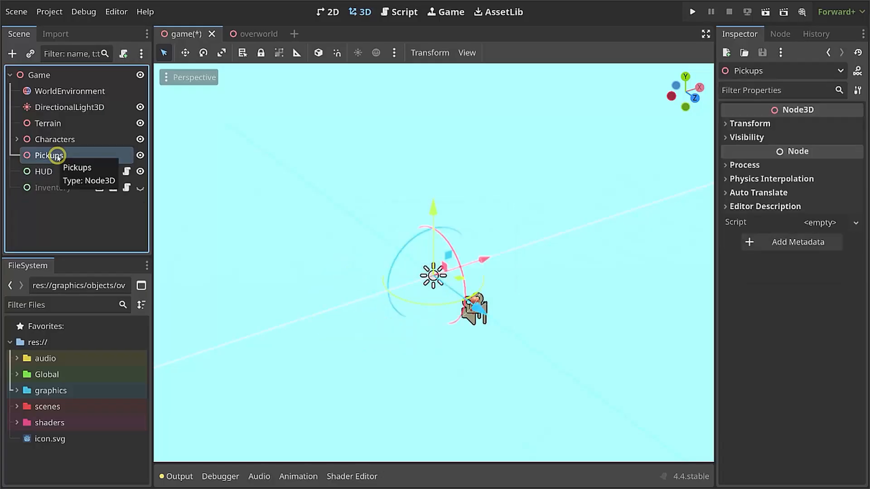
Examine the base game scene's nodes one by one, from WorldEnvironment through Characters and its Player child to Inventory.
click(17, 139)
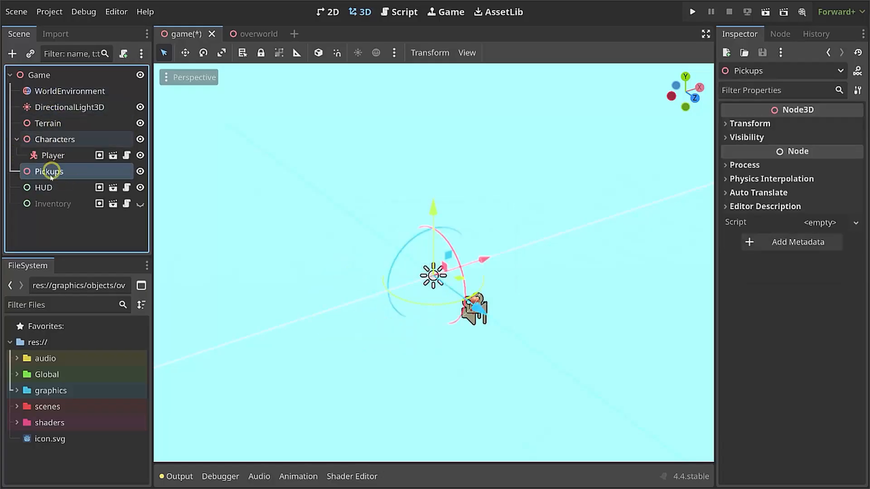
click(48, 91)
click(36, 108)
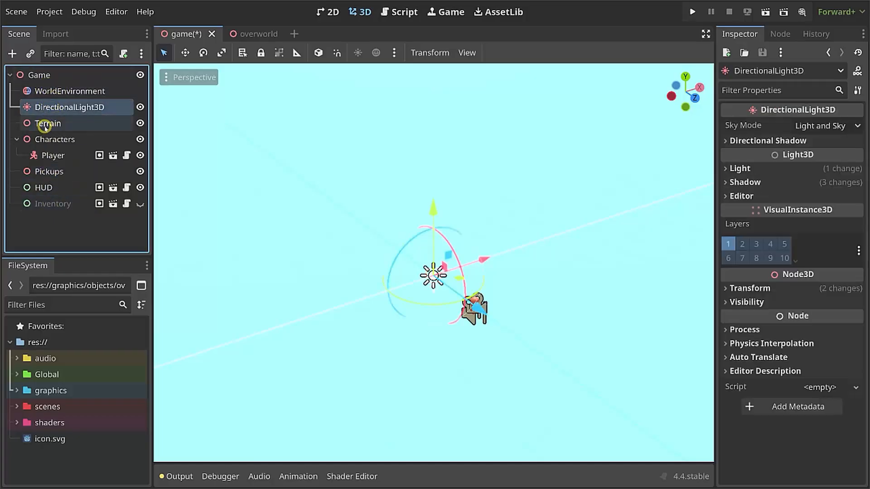
click(33, 124)
click(40, 138)
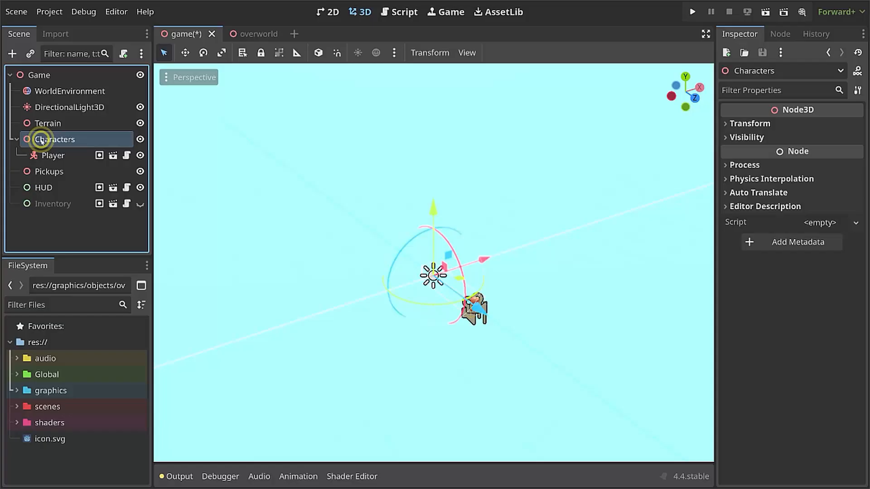
click(54, 156)
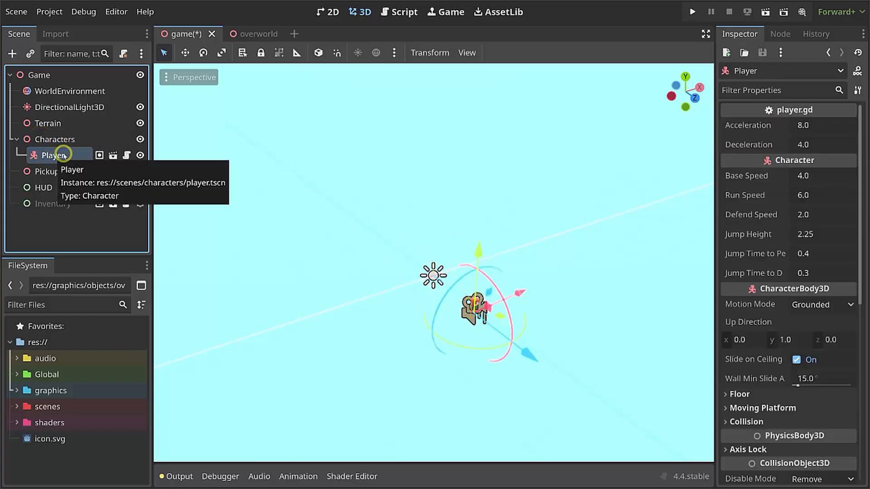
click(40, 172)
click(43, 187)
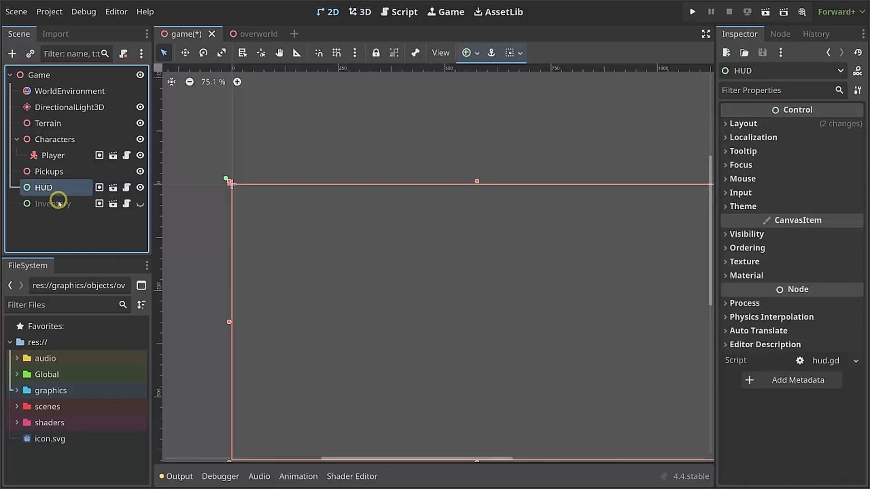
click(52, 204)
key(ctrl+F2)
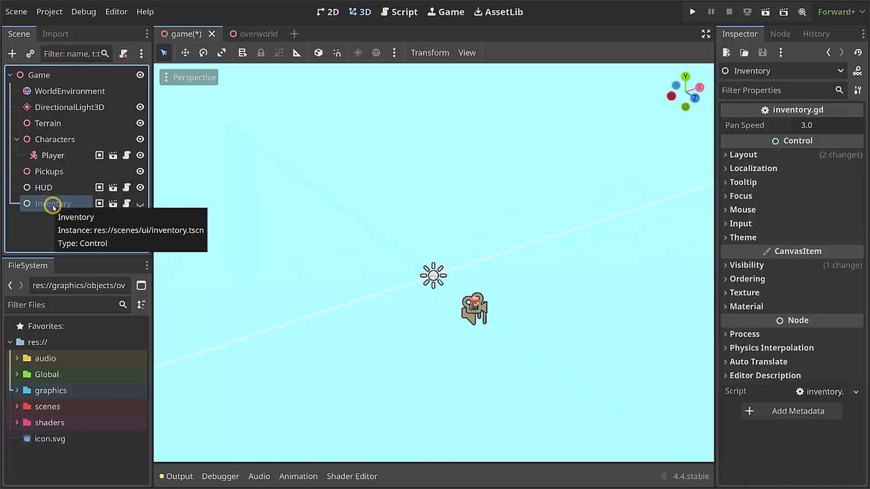
Select Terrain in the overworld scene and inspect the overworld_environment.blend model from graphics/objects in its advanced import settings.
click(252, 34)
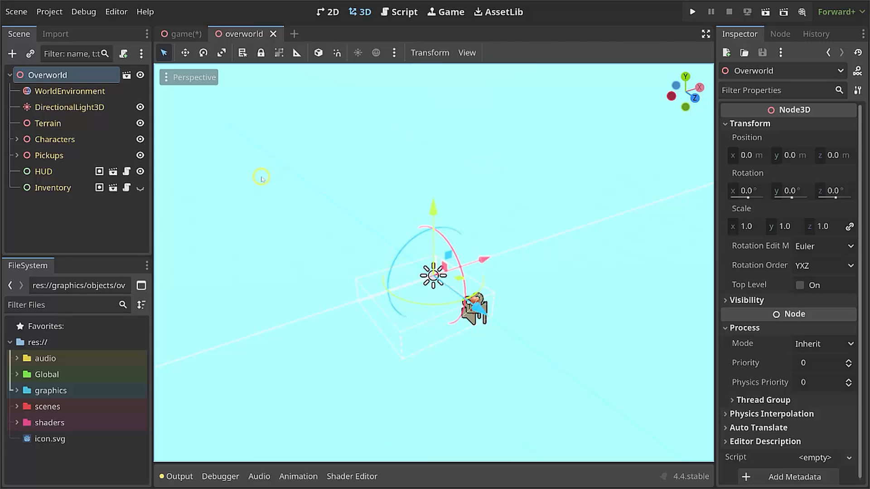
click(43, 123)
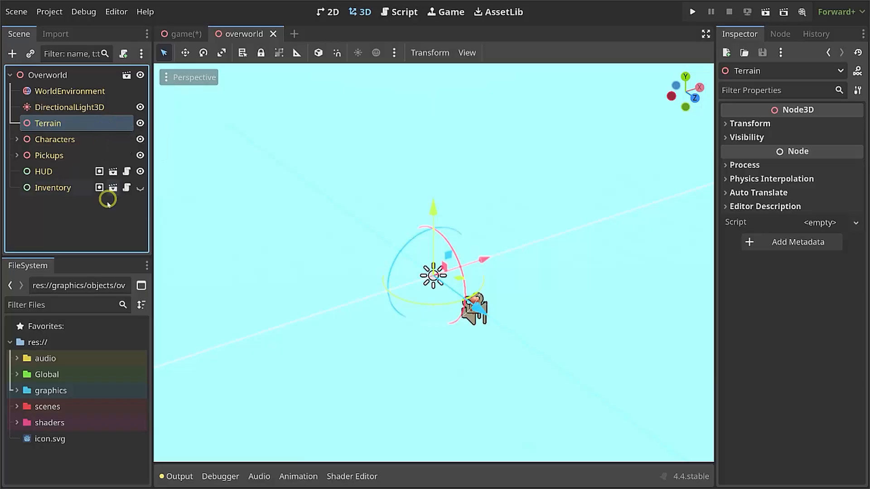
click(17, 391)
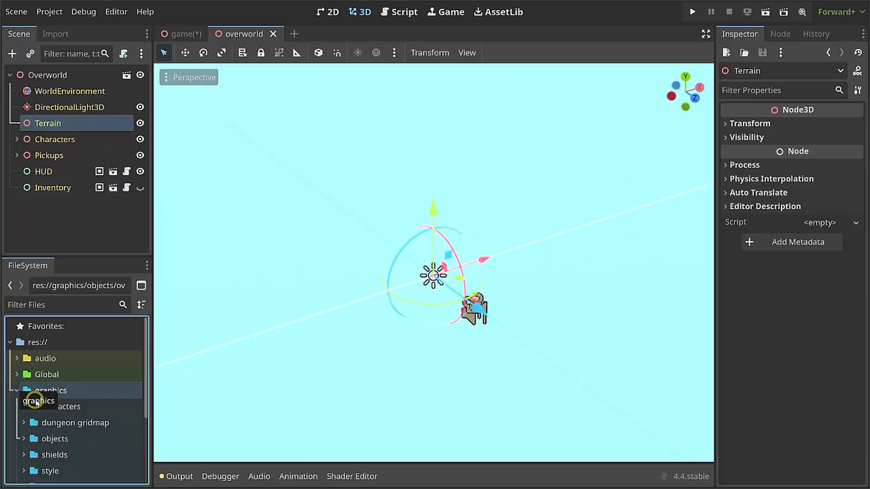
scroll(27, 403, down, 3)
click(23, 378)
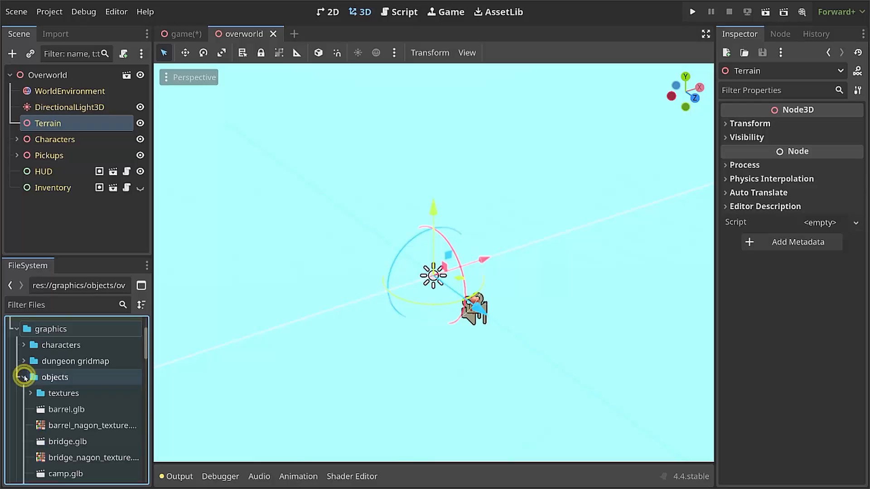
scroll(83, 379, down, 3)
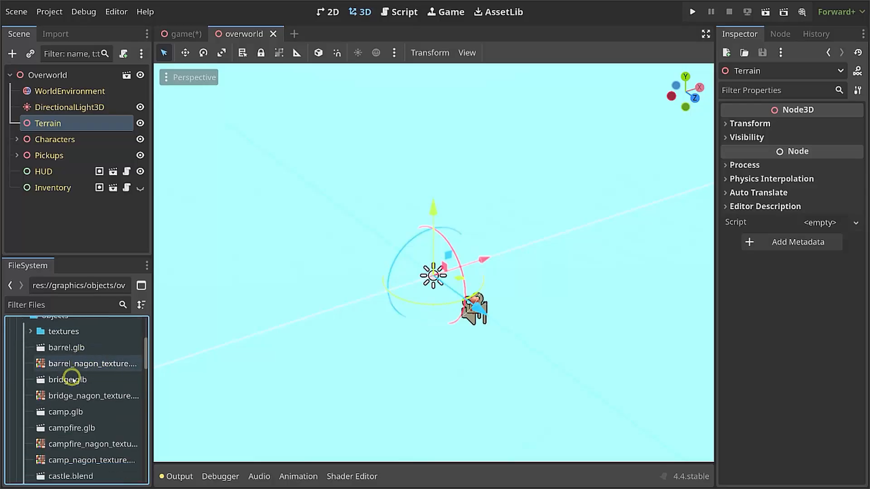
scroll(91, 379, down, 9)
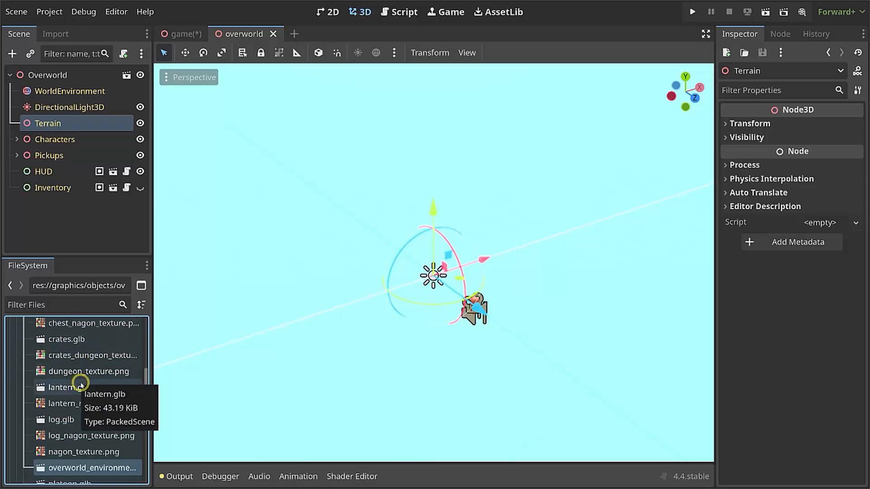
scroll(82, 380, up, 2)
scroll(84, 379, down, 1)
scroll(83, 379, down, 4)
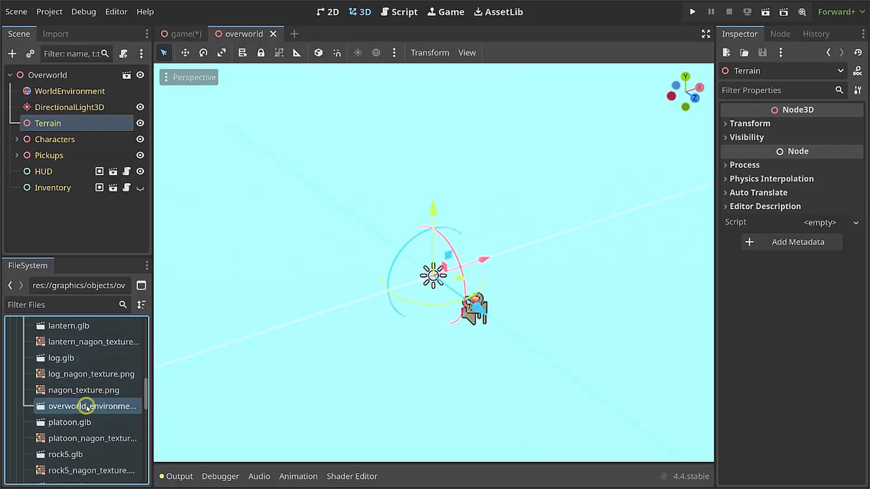
double_click(99, 406)
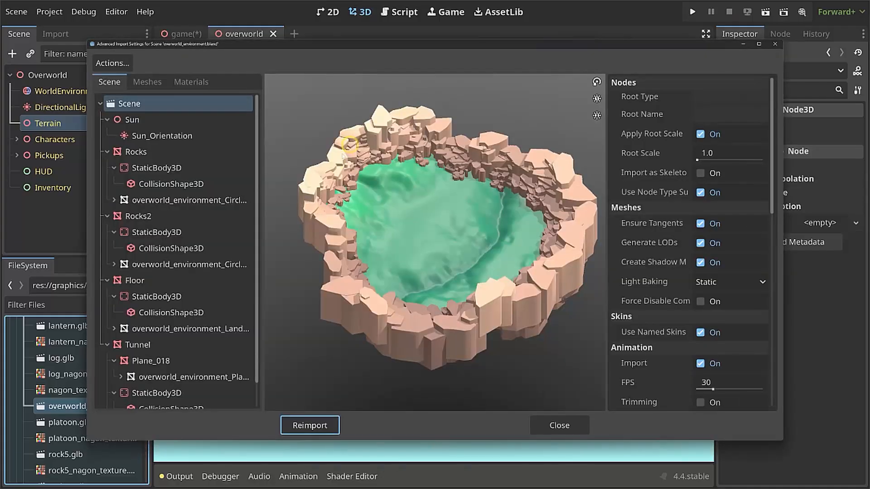
drag(500, 298, 500, 252)
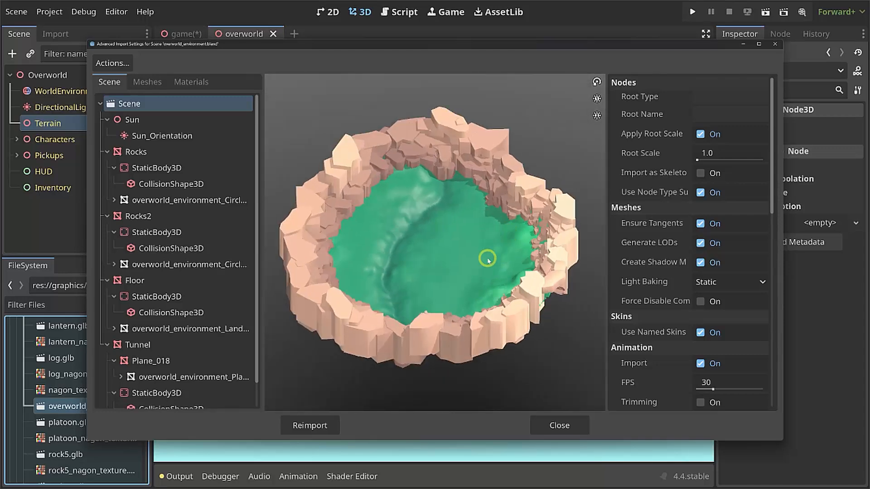
Examine the imported nodes Rocks with its StaticBody3D and CollisionShape3D, Rocks2, Floor and Tunnel in the import settings' scene tree.
click(138, 155)
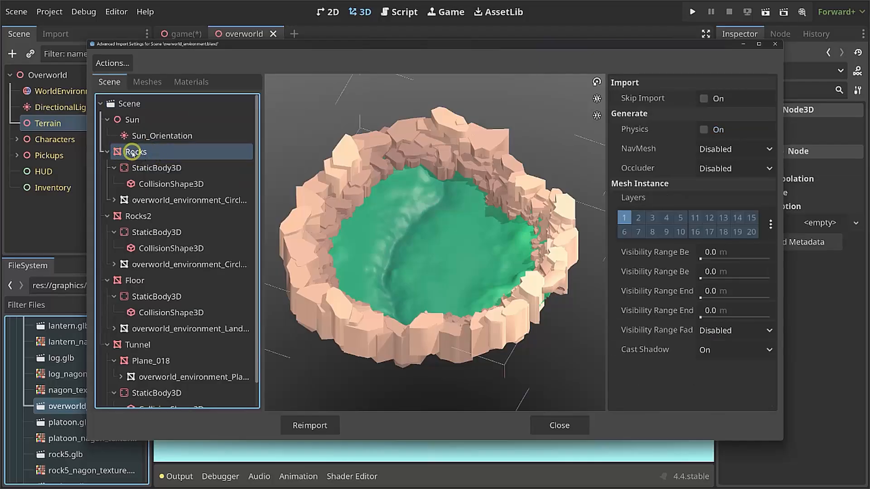
click(155, 168)
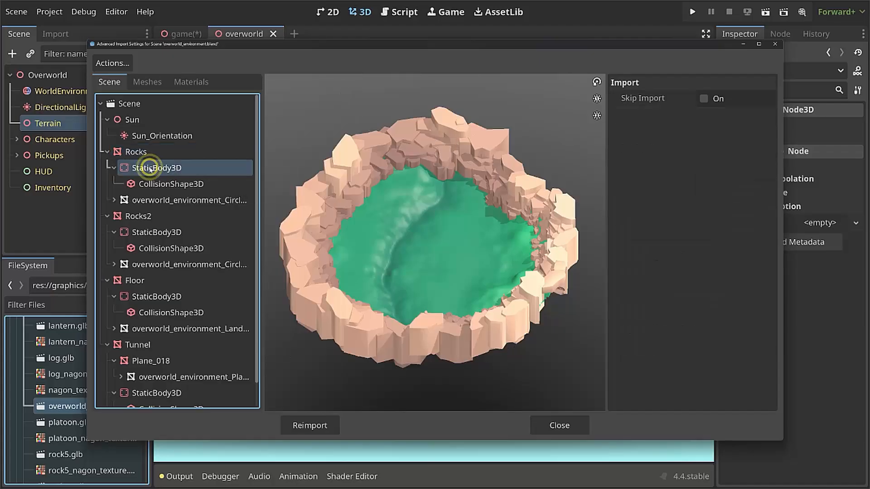
click(167, 184)
click(150, 216)
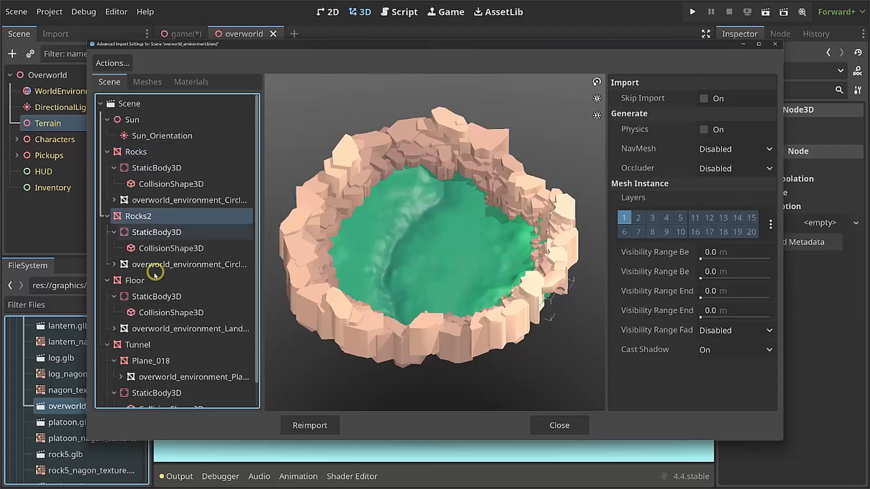
click(146, 281)
scroll(174, 301, down, 1)
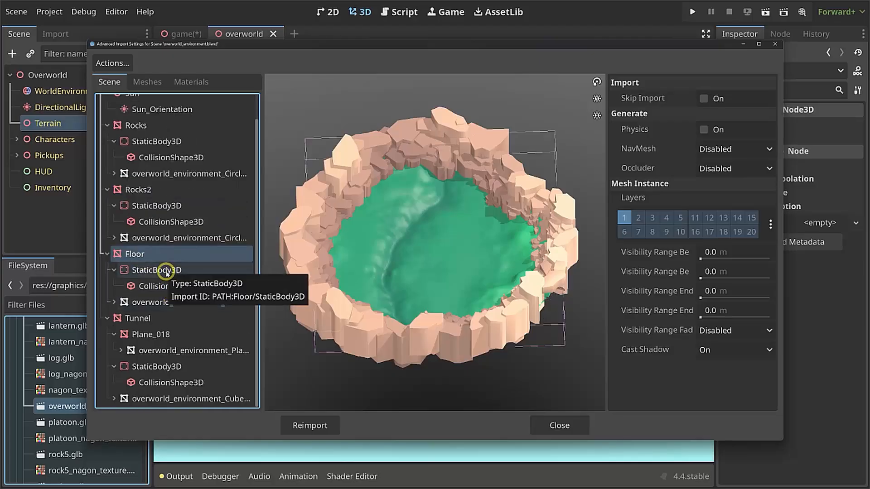
click(142, 318)
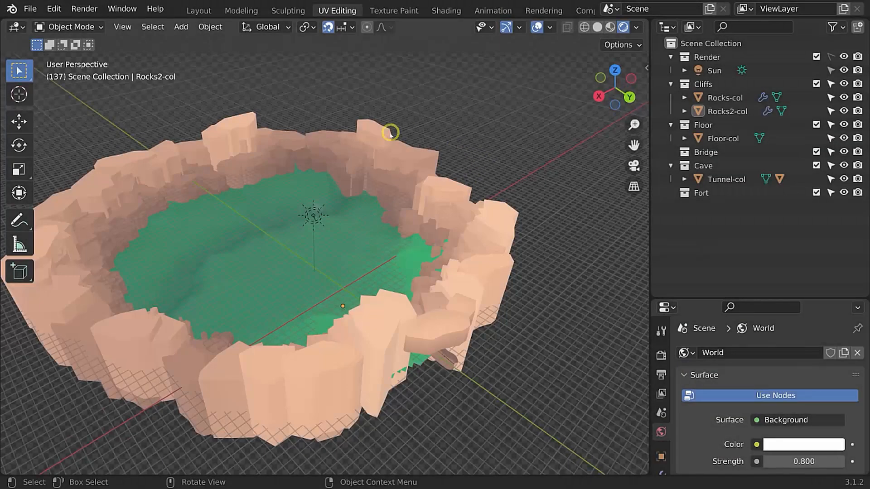
Switch to Blender and inspect the source environment, hiding and reshowing the Rocks-col object and selecting the Sun light.
shift+middle_drag(331, 250, 449, 278)
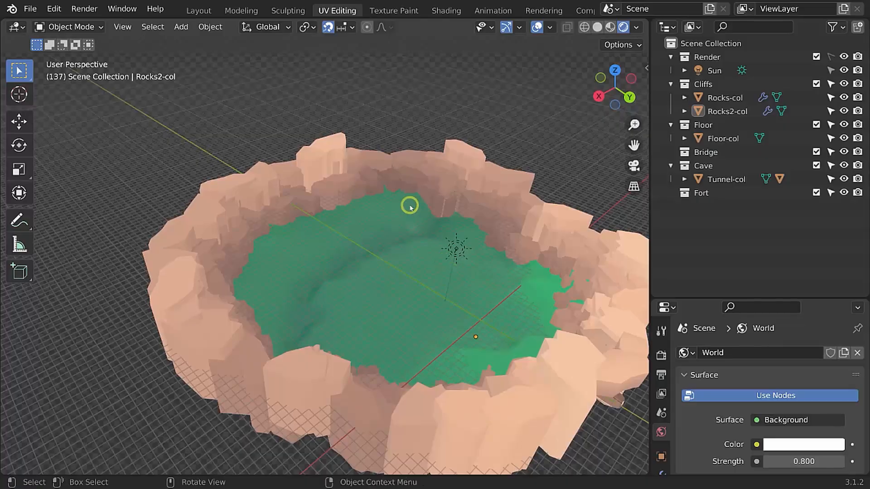
scroll(407, 204, up, 5)
scroll(408, 204, down, 2)
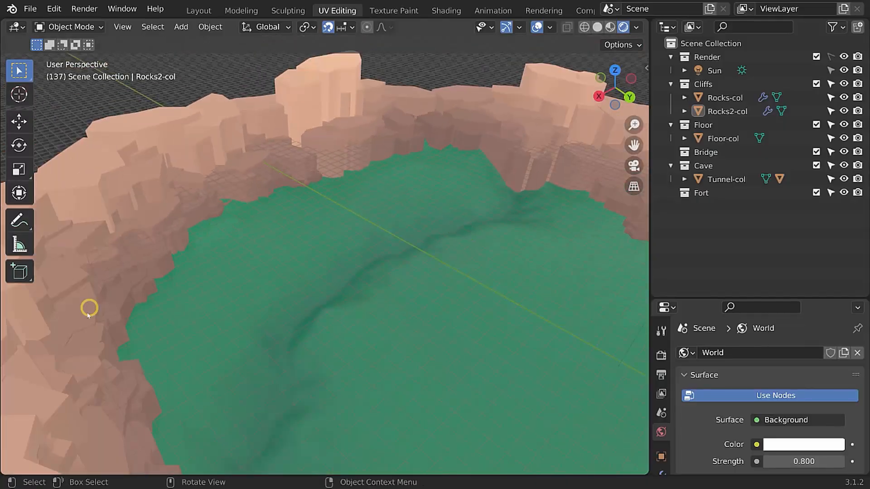
click(723, 101)
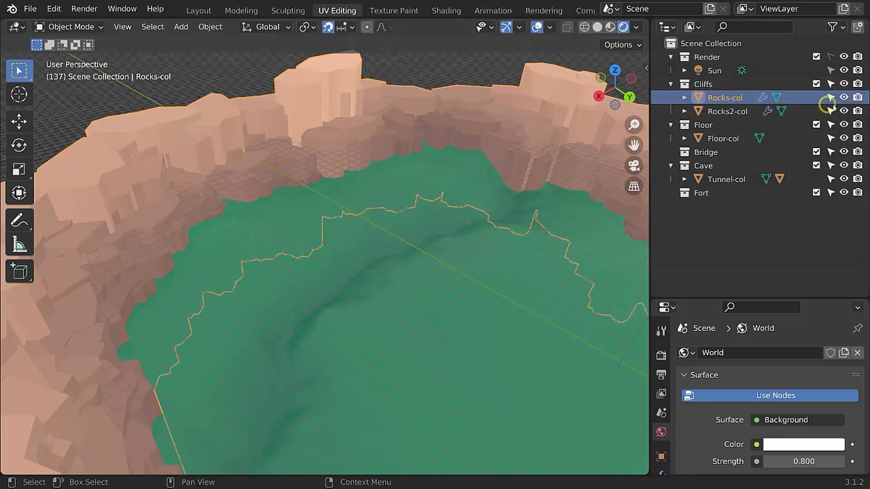
click(844, 97)
click(844, 97)
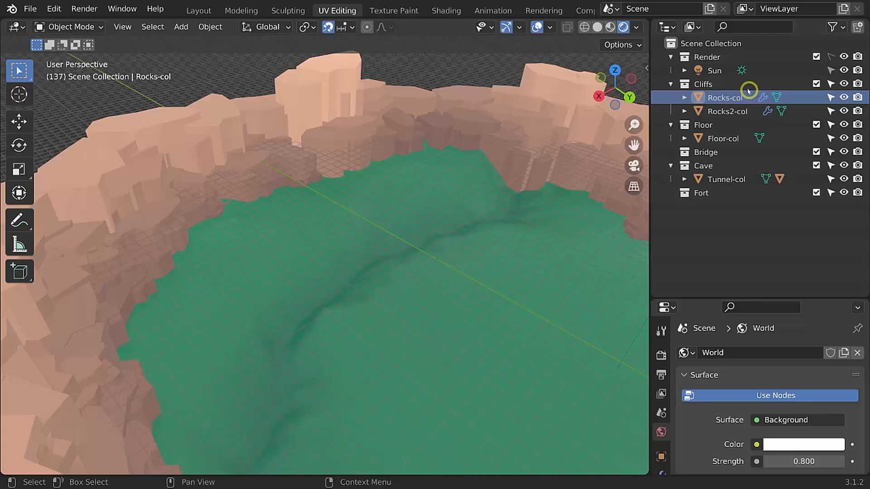
click(715, 70)
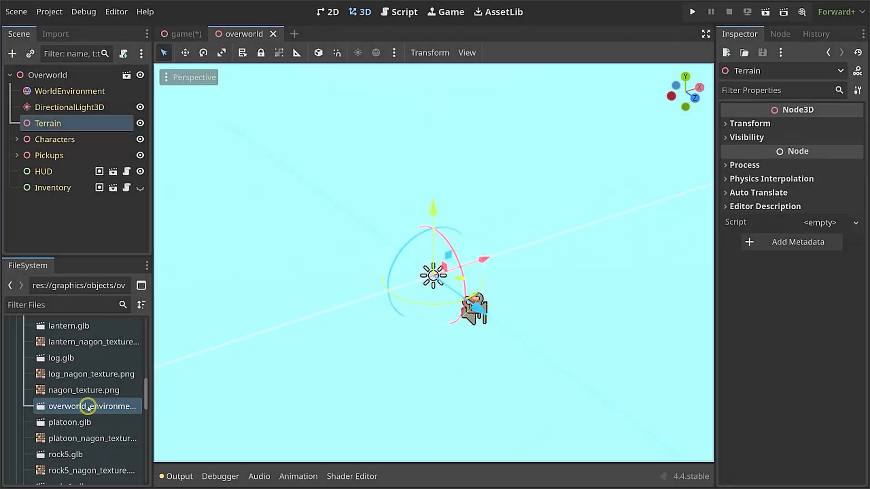
Set the Sun node of overworld_environment.blend to skip import and reimport the model in Godot.
double_click(88, 406)
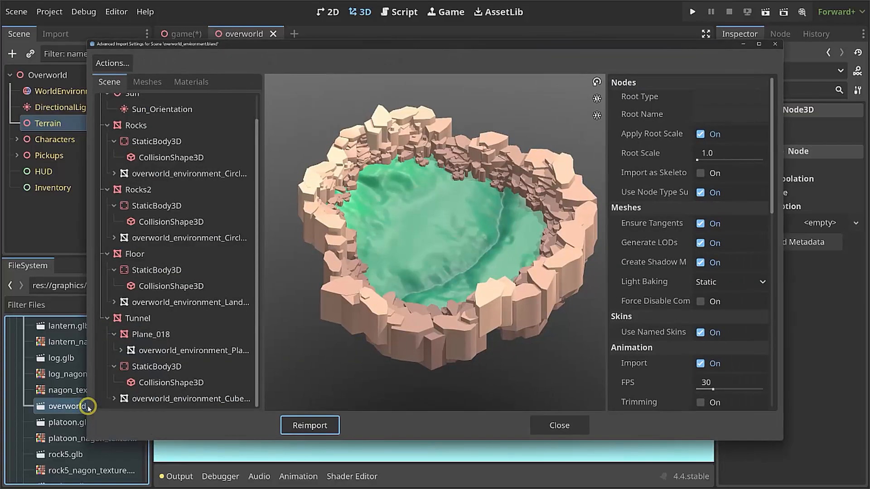
scroll(138, 132, up, 1)
click(131, 120)
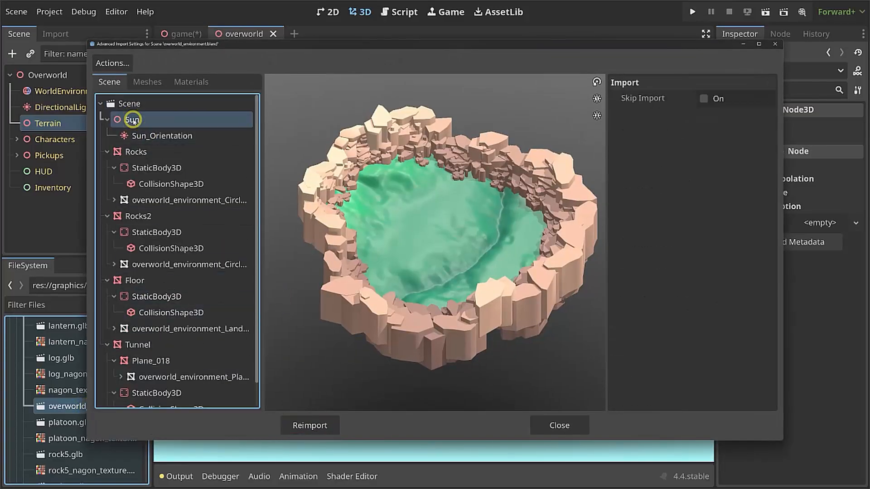
click(704, 98)
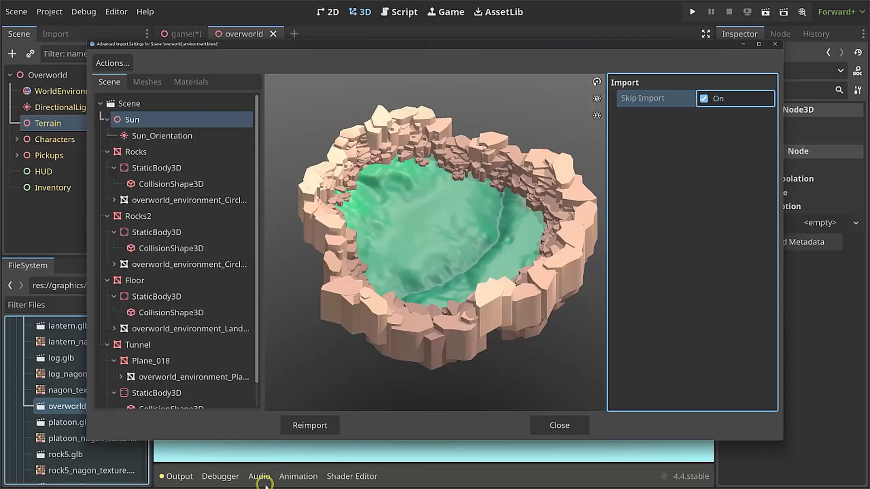
click(299, 424)
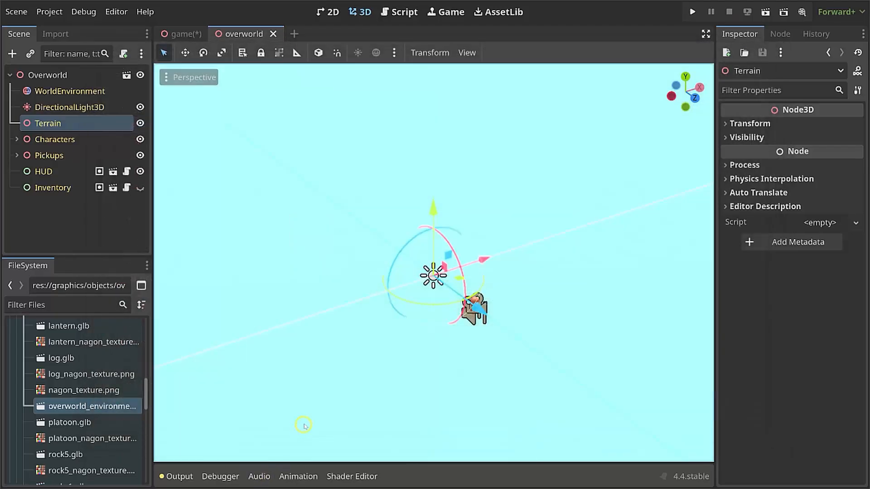
Add overworld_environment.blend to the overworld scene as a child of Terrain and look over the placed terrain.
scroll(68, 417, up, 1)
drag(68, 418, 51, 124)
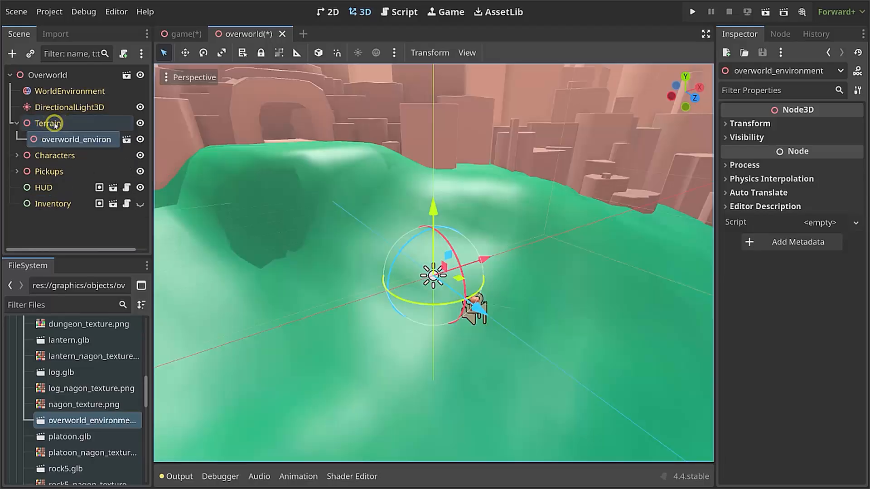
scroll(457, 322, down, 10)
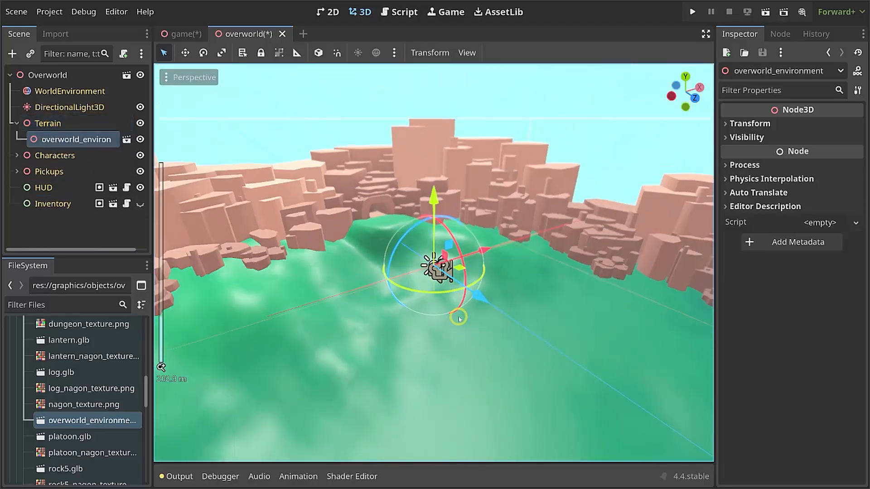
scroll(475, 272, up, 15)
middle_drag(471, 266, 393, 293)
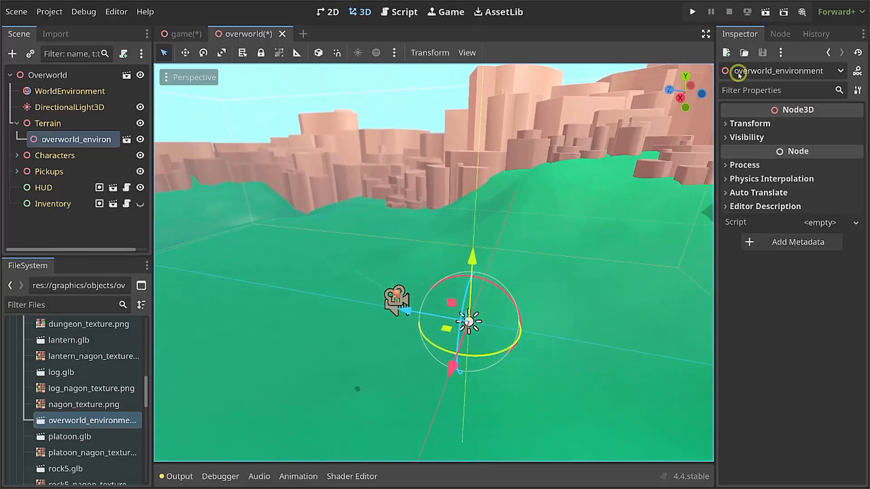
Run the overworld scene, walk the player around the green terrain to test its collision, and close the game.
click(764, 13)
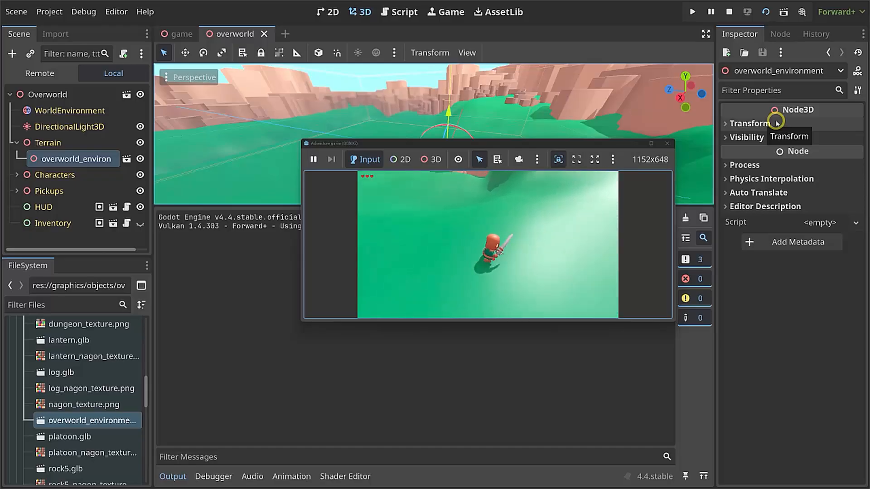
key(w)
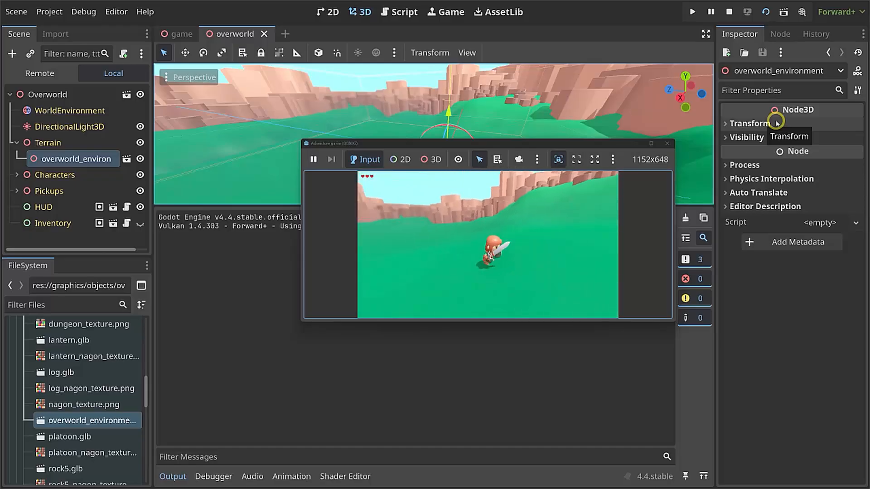
key(s)
key(w)
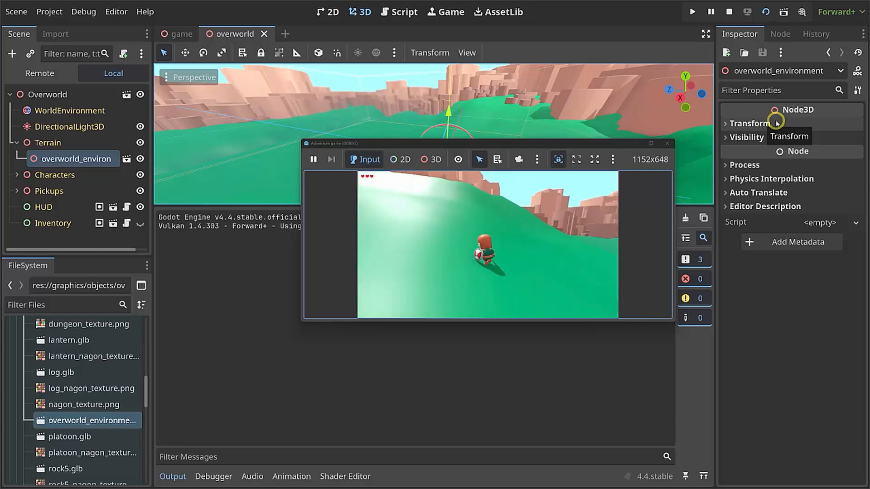
key(s)
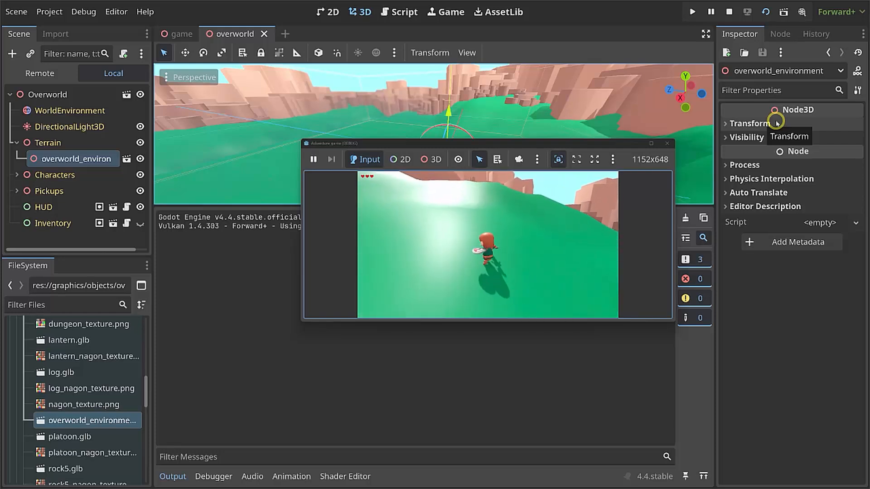
key(w)
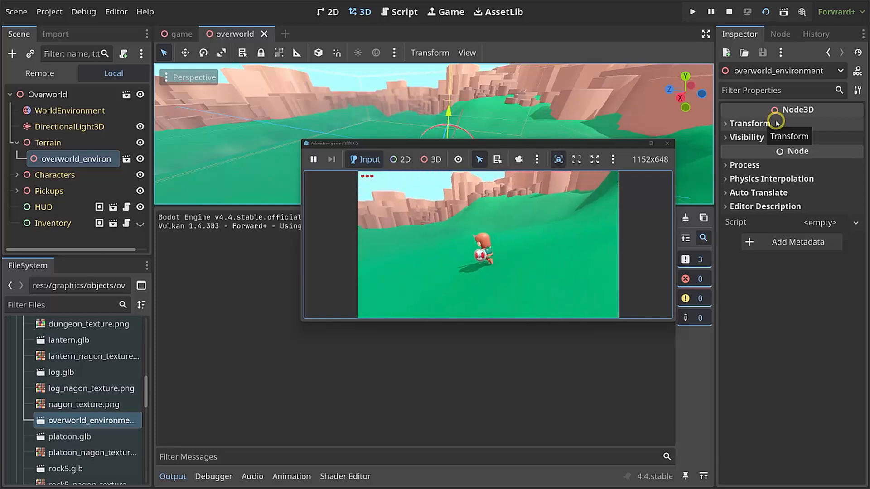
key(w)
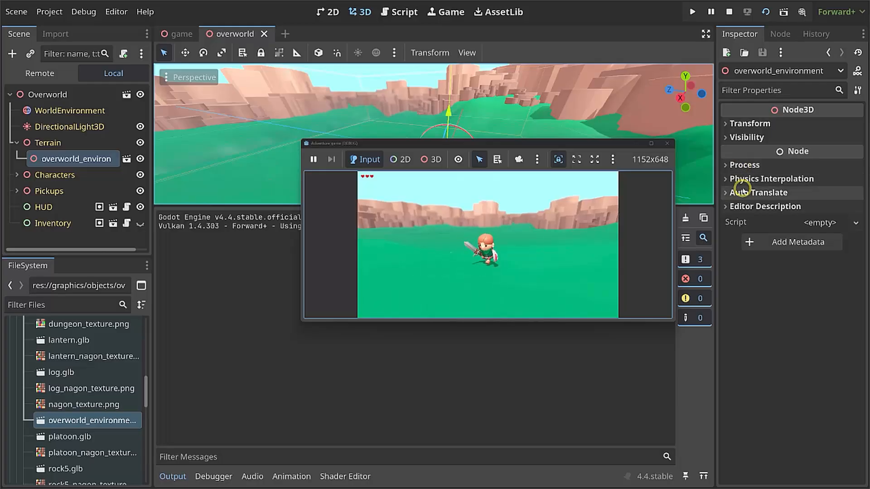
click(668, 144)
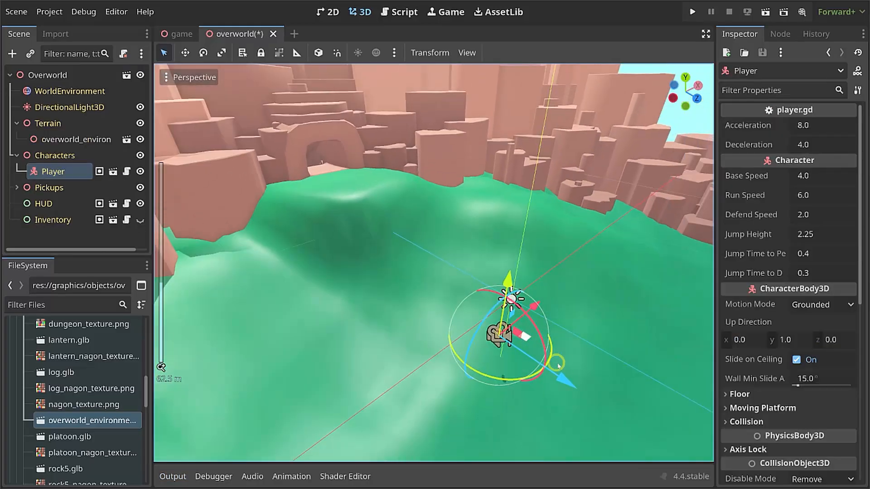
Move the Player under Characters along the Z axis onto the hill in front of the tunnel entrance.
key(g)
key(z)
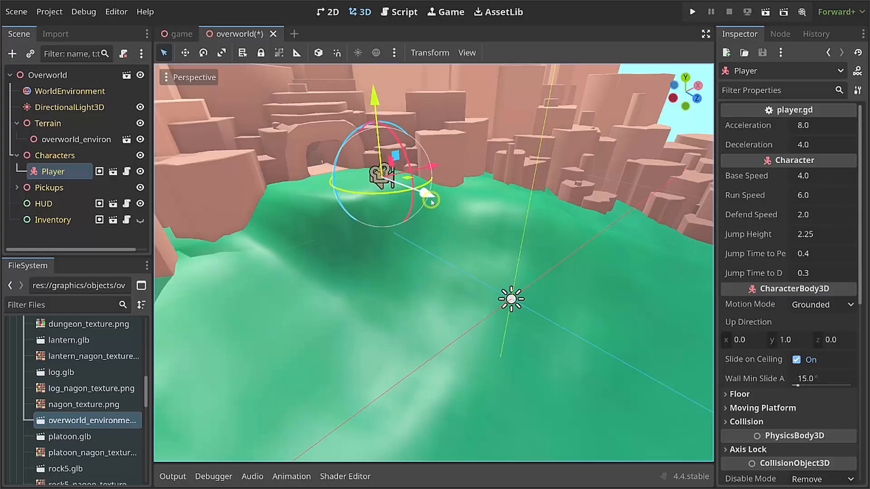
drag(432, 202, 407, 191)
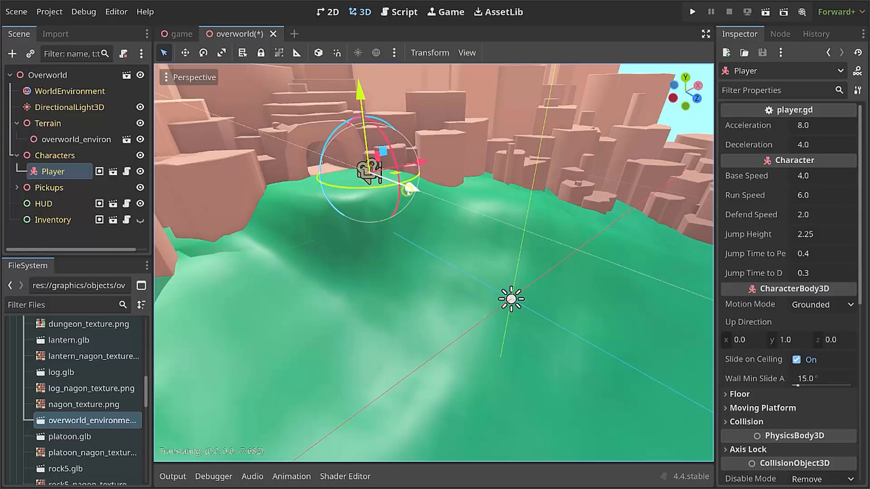
Run the overworld scene again, walk the player into and out of the tunnel, equip the staff from the inventory, and stop the game.
click(765, 12)
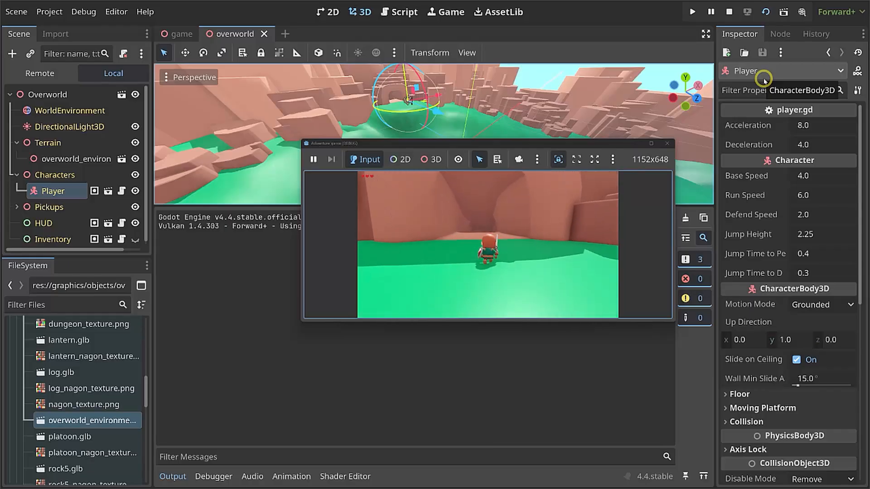
key(w)
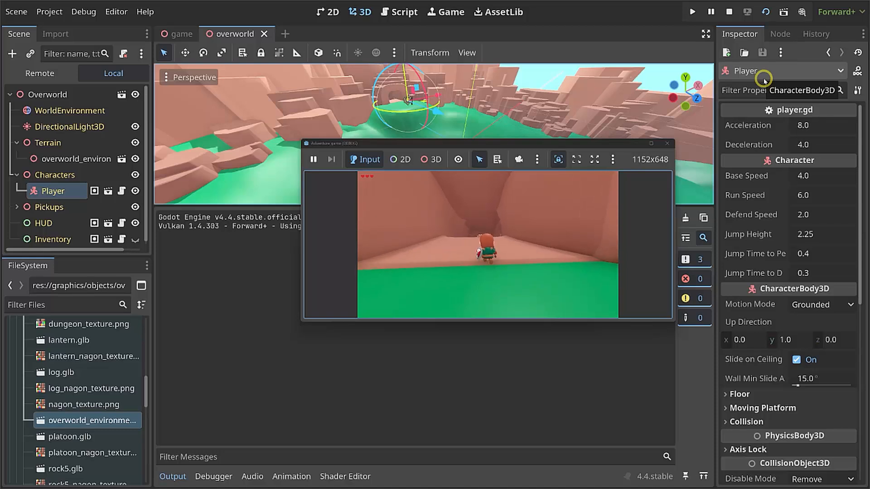
key(a)
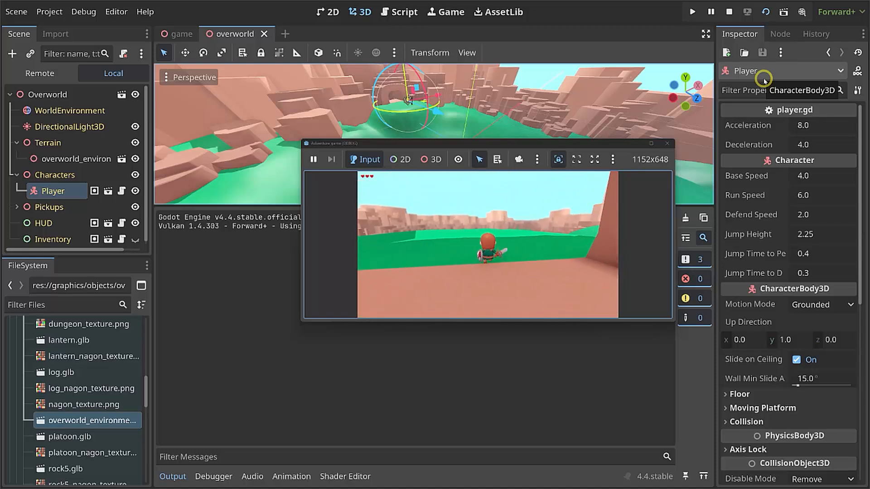
key(s)
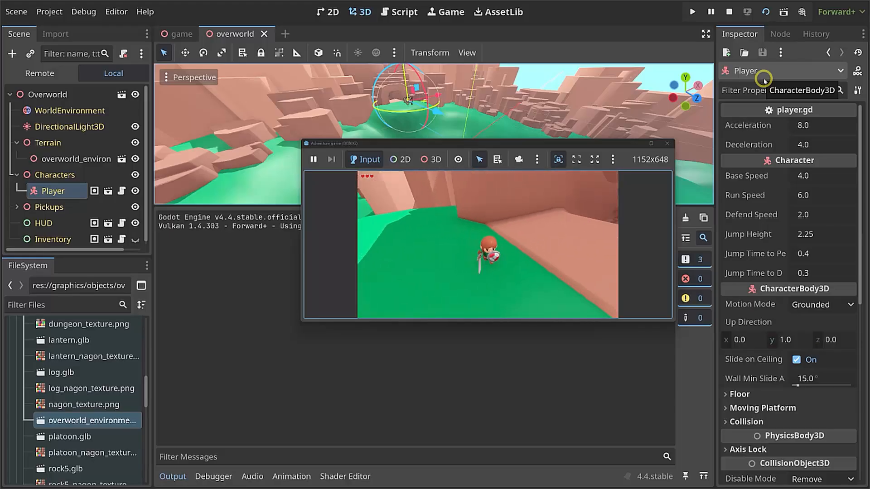
key(i)
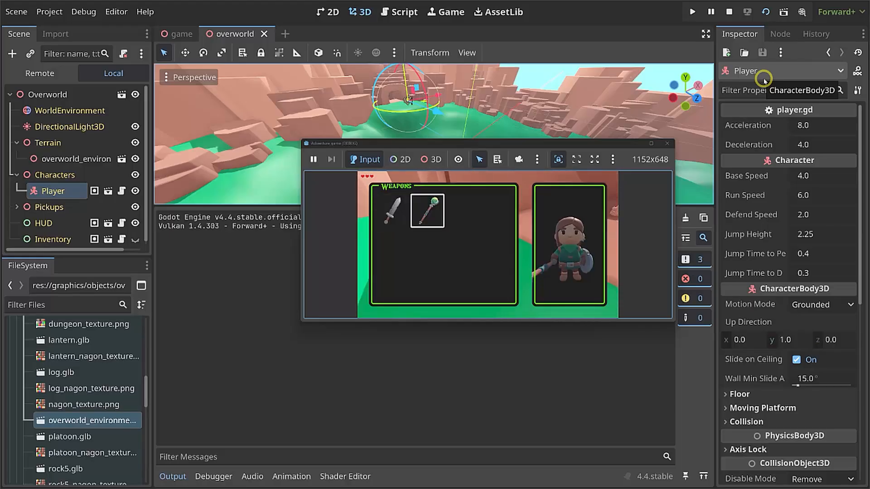
key(i)
key(w)
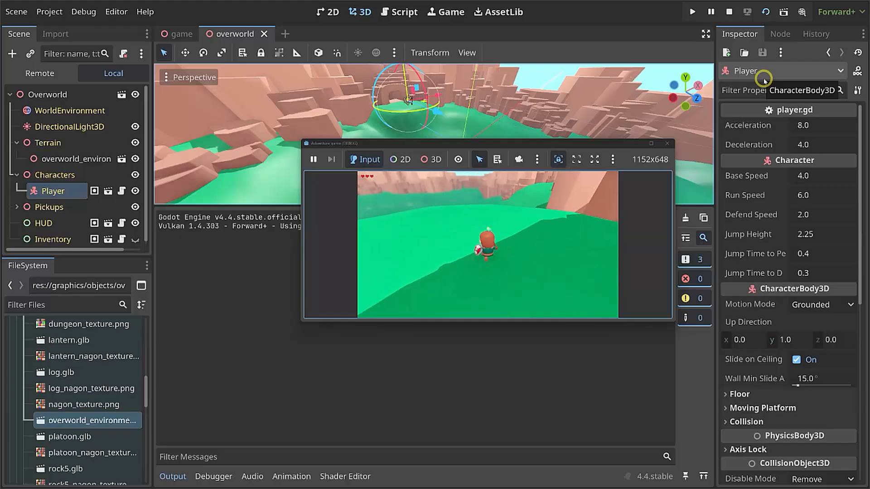
key(a)
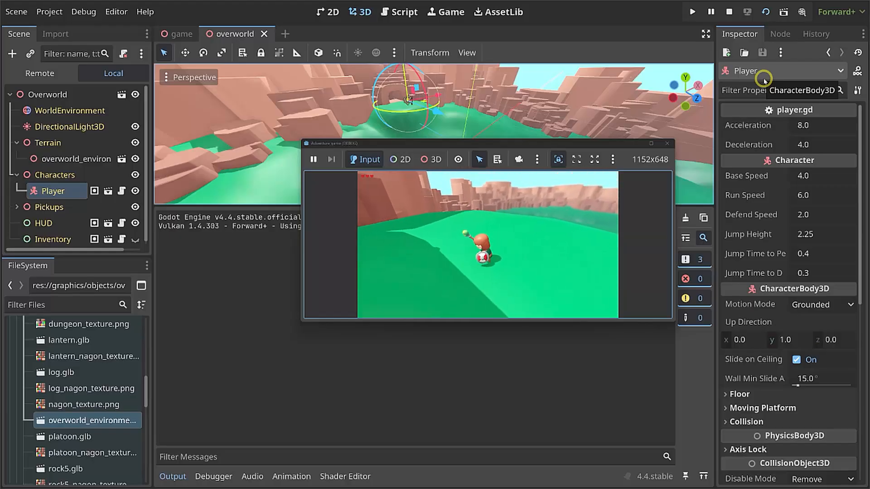
key(F8)
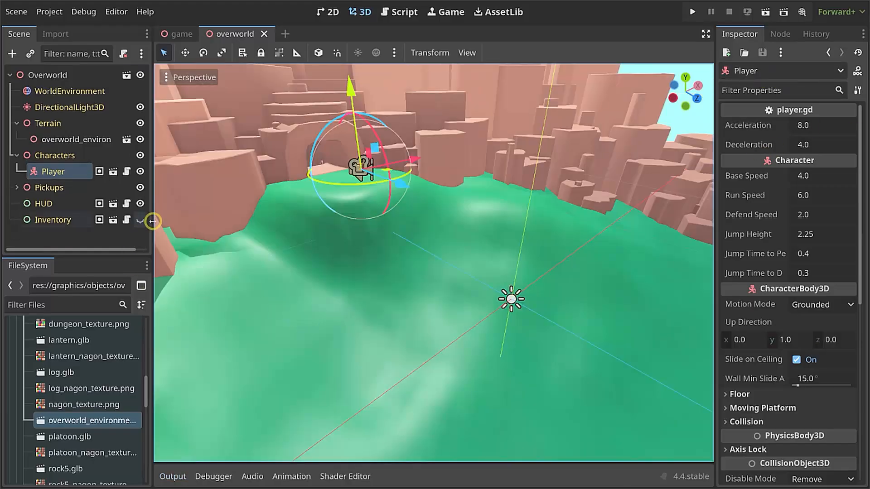
Widen the Scene and FileSystem docks so full file names fit, and browse to the models in the objects folder.
drag(152, 222, 229, 222)
scroll(86, 382, up, 5)
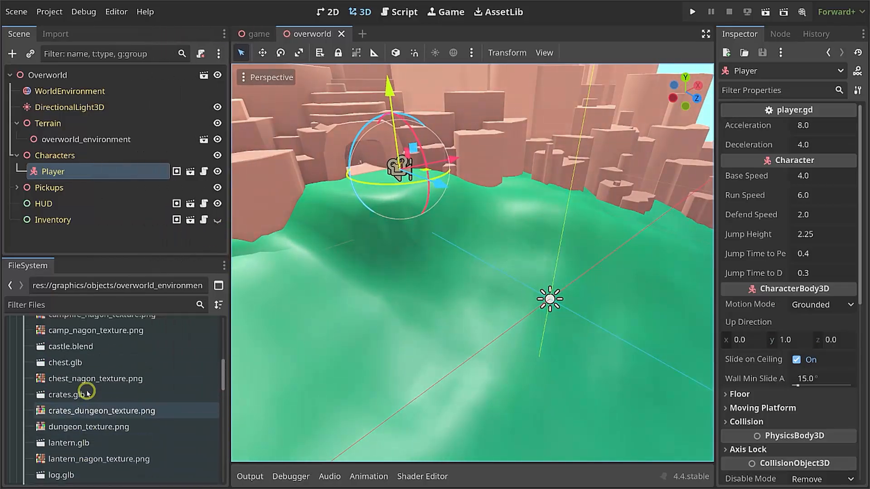
scroll(84, 381, up, 6)
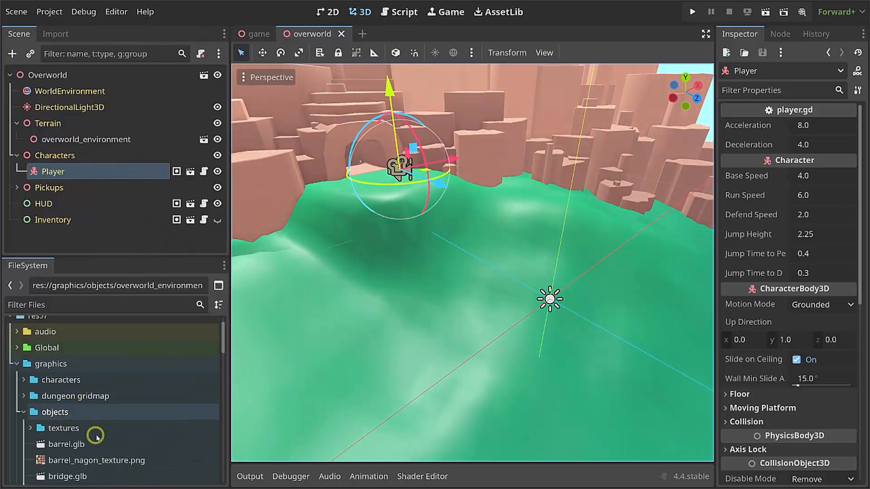
scroll(100, 435, down, 2)
scroll(90, 408, down, 3)
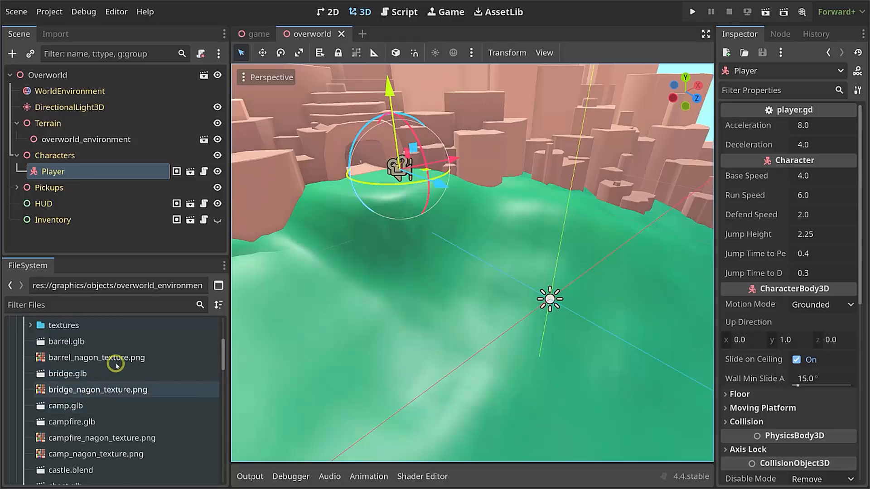
Inspect the StaticBody3D and CollisionShape3D nodes in the advanced import settings of barrel.glb and close the settings.
double_click(73, 342)
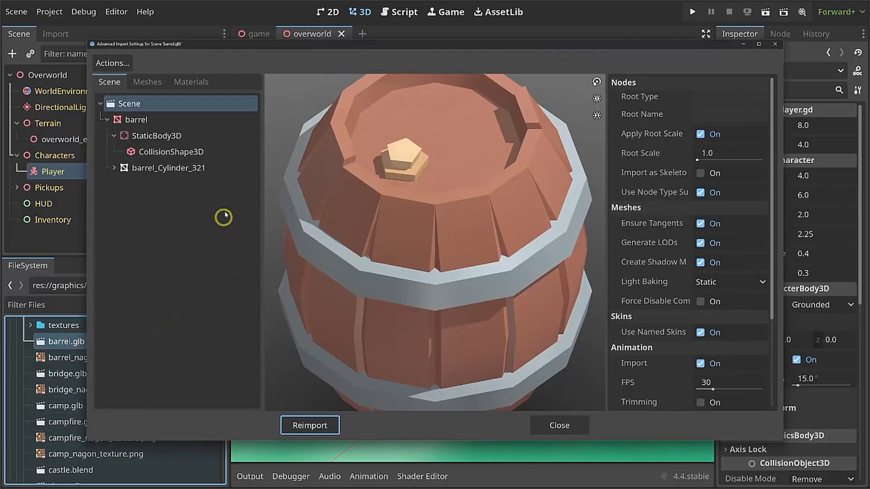
scroll(398, 178, down, 3)
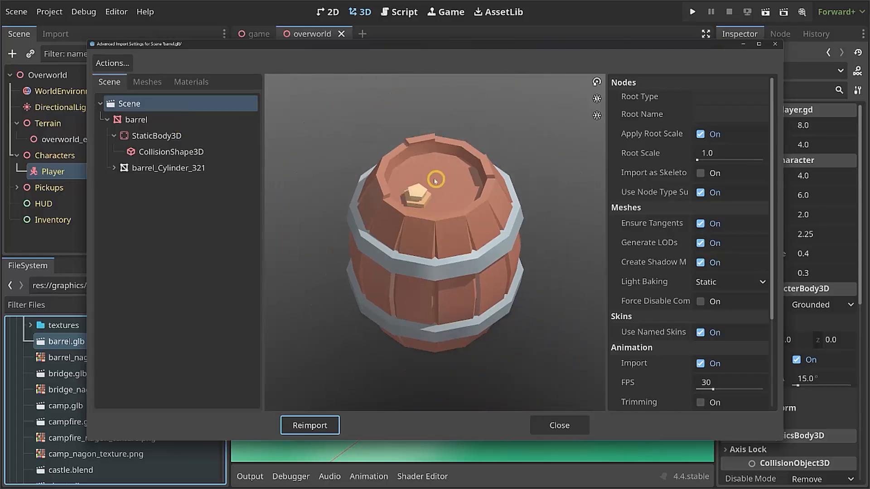
click(155, 136)
click(161, 153)
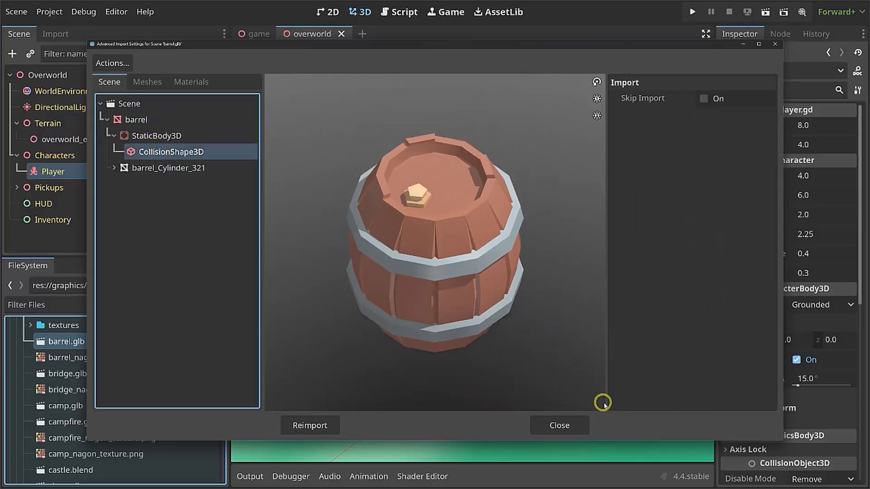
click(562, 426)
Place barrel.glb under Characters on the green hill in front of the tunnel entrance and focus the view on it.
click(69, 343)
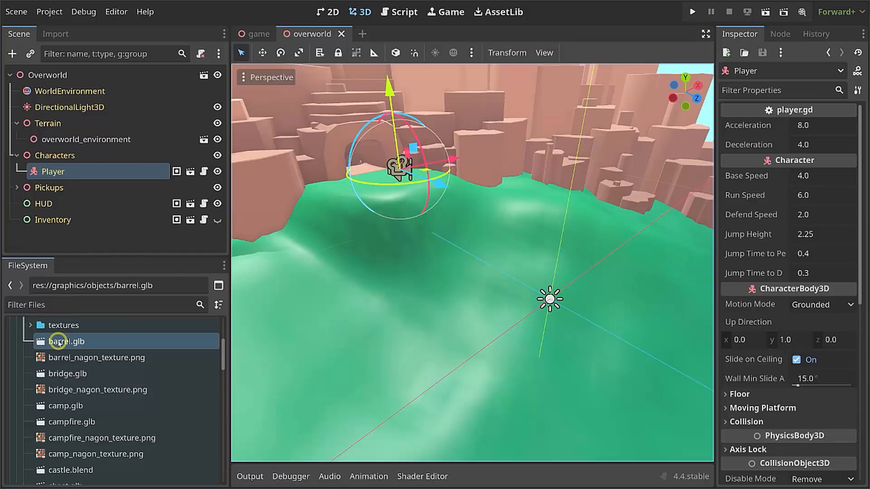
drag(60, 342, 414, 221)
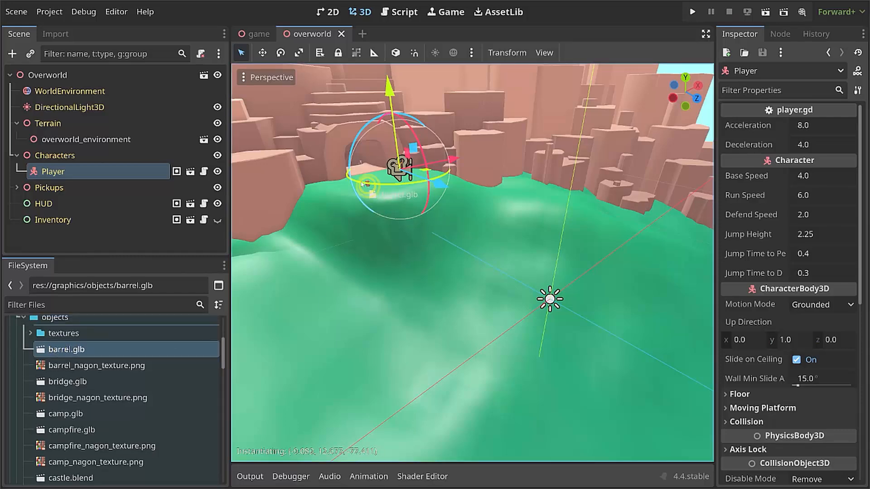
drag(366, 185, 366, 185)
scroll(344, 187, up, 5)
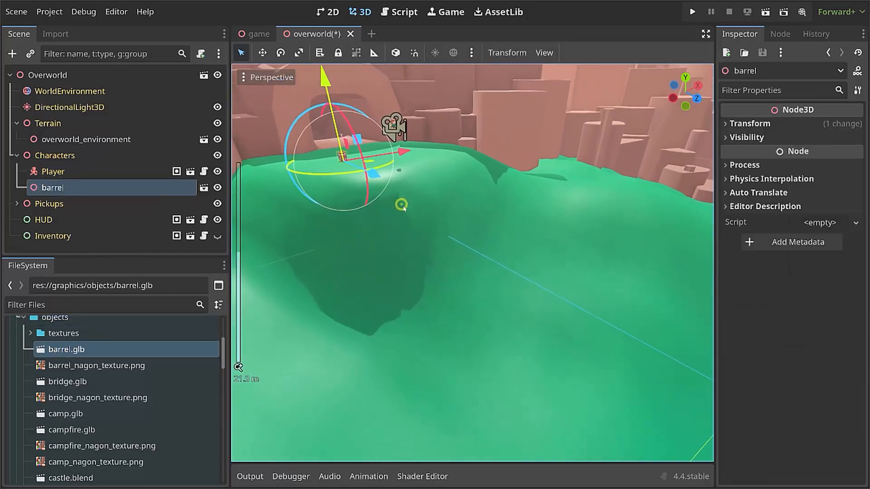
key(f)
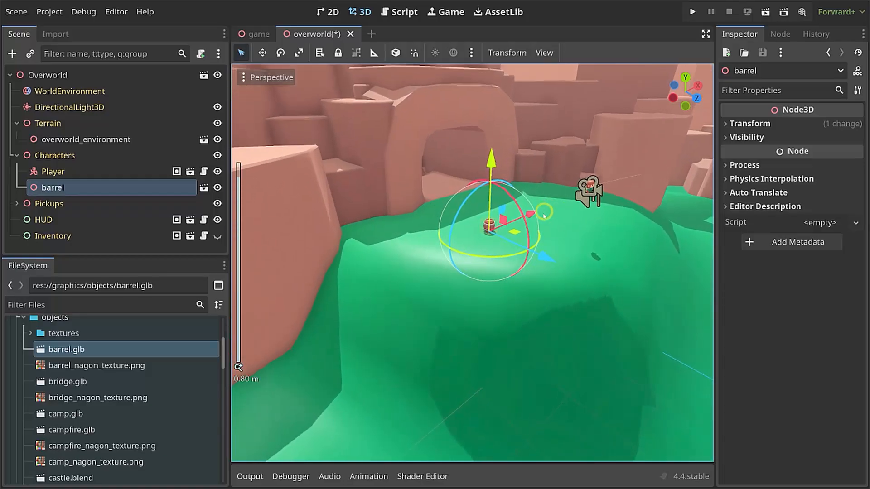
scroll(543, 214, up, 12)
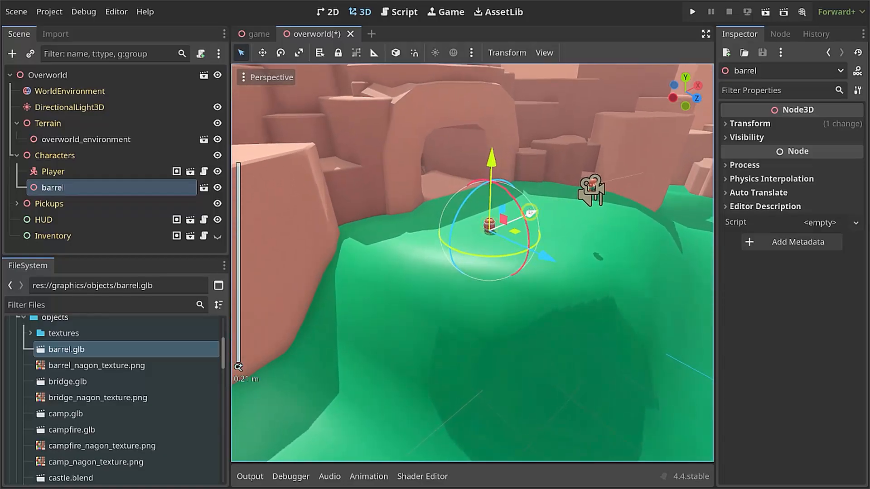
Move the Player down onto the hill and about 8.3 m along negative Z so it stands beside the barrel.
click(58, 172)
drag(607, 116, 616, 166)
drag(654, 255, 605, 237)
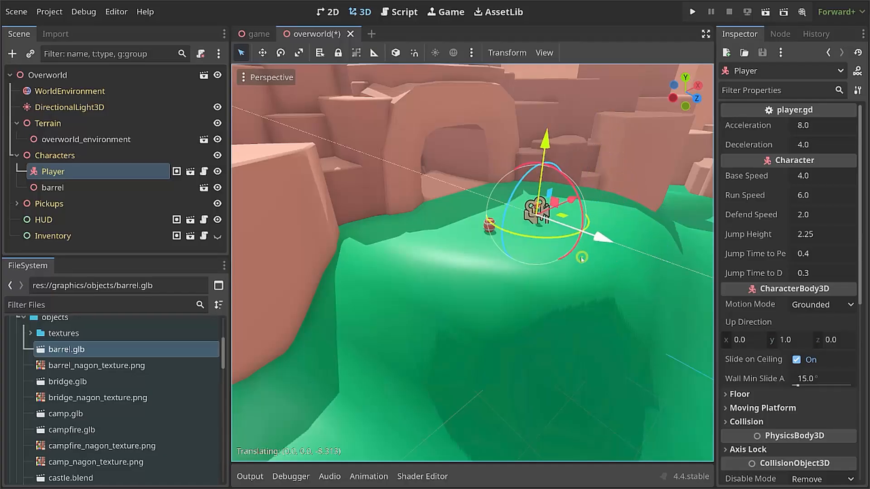
drag(544, 140, 580, 154)
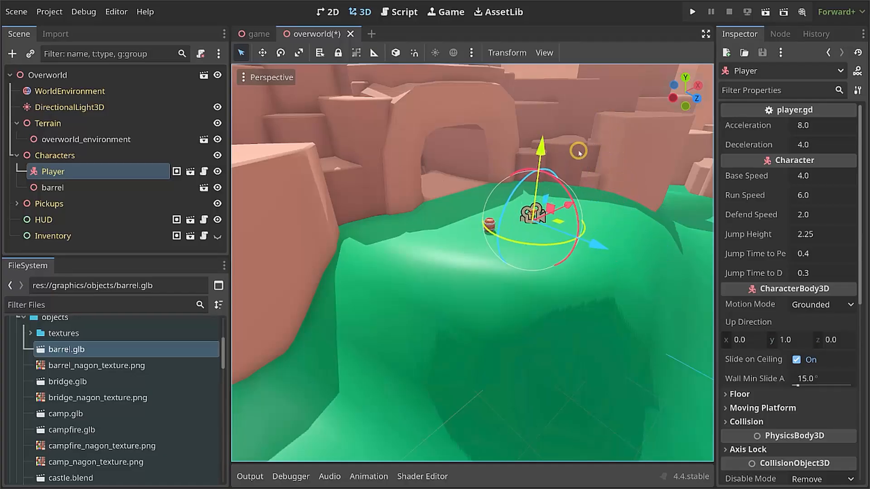
Run the overworld scene, walk the player into the barrel and jump onto it to test its collision, and stop the game.
click(764, 13)
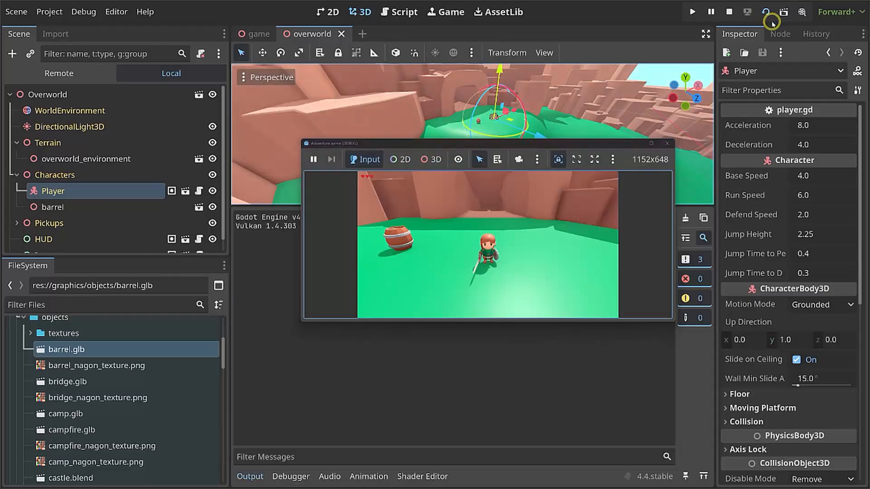
key(w)
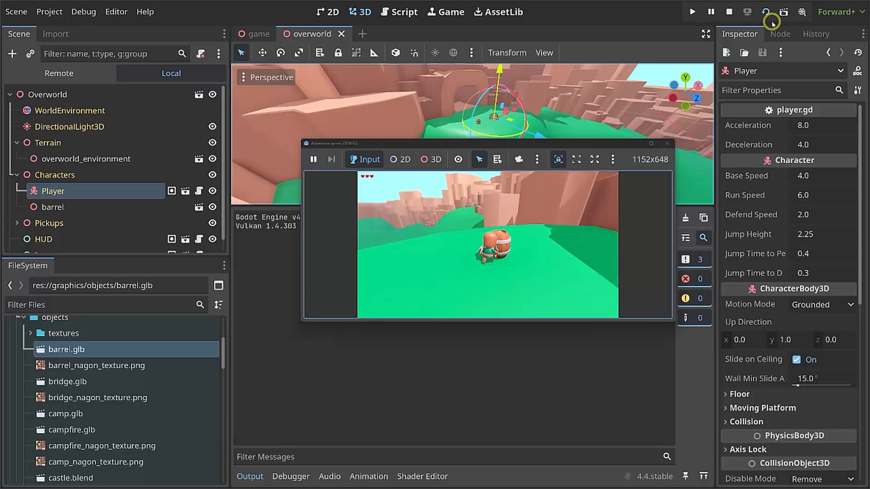
key(space)
key(s)
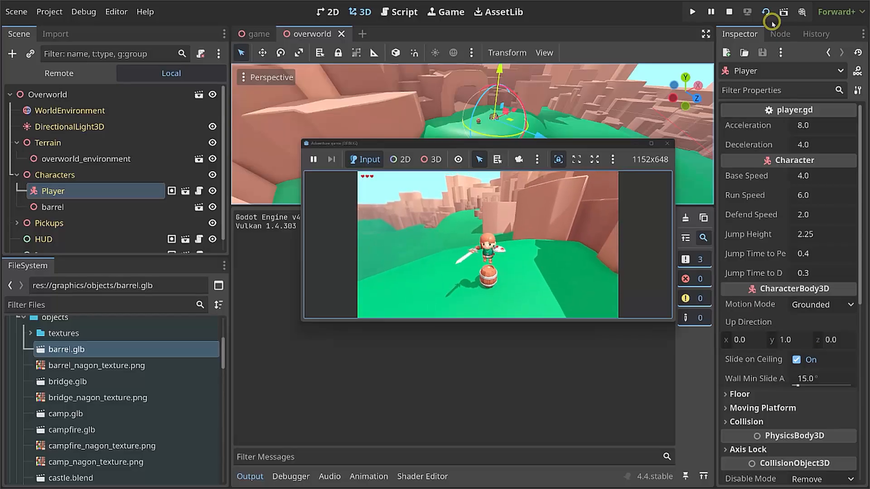
key(s)
key(w)
key(space)
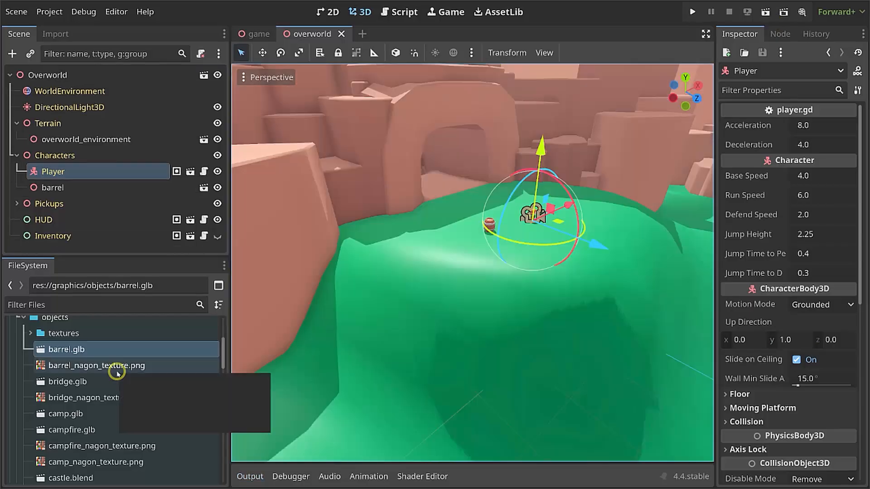
Inspect the Cube_214 and bridge_Cube_551 nodes in the advanced import settings of bridge.glb and close the settings.
scroll(109, 379, down, 5)
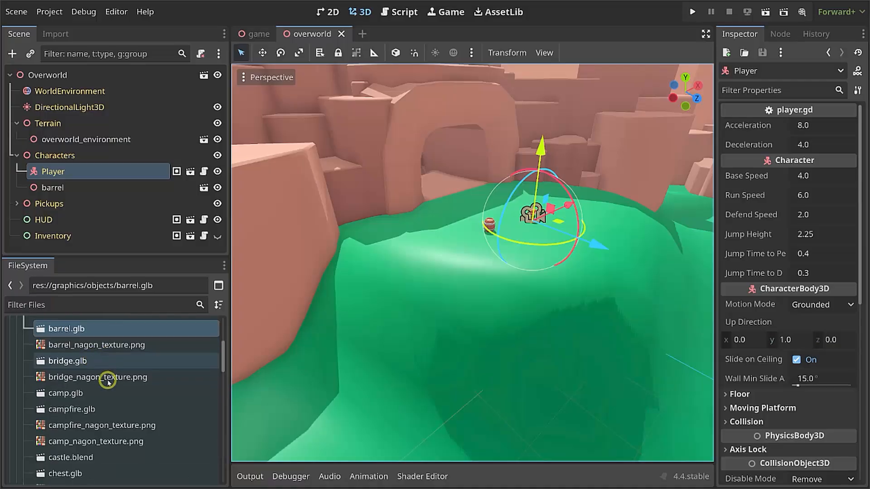
scroll(131, 360, up, 6)
scroll(127, 369, up, 3)
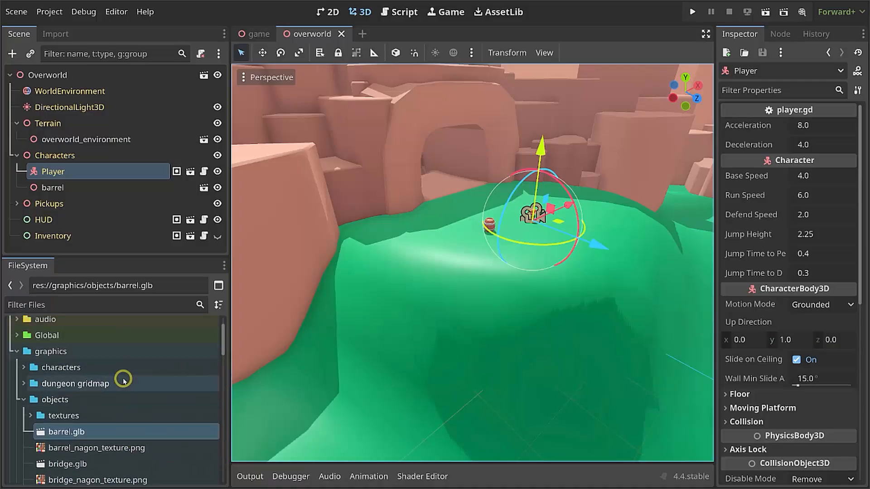
scroll(111, 404, down, 2)
double_click(87, 423)
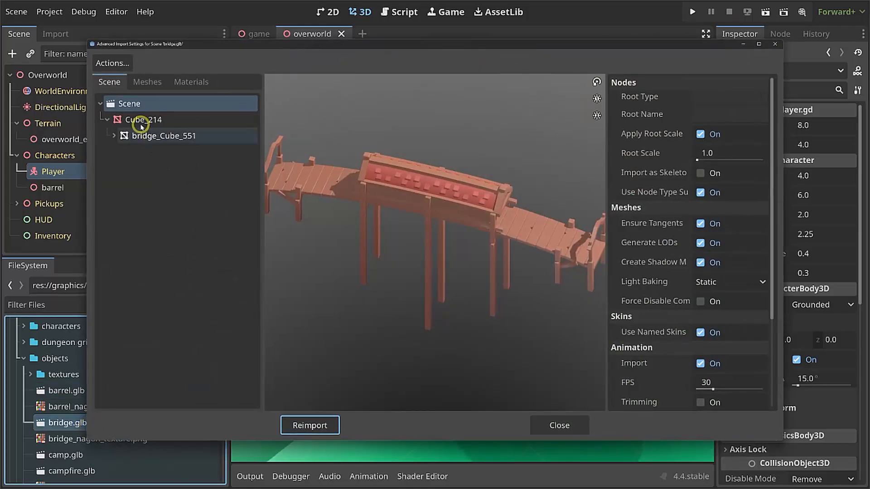
click(142, 121)
click(147, 134)
click(147, 120)
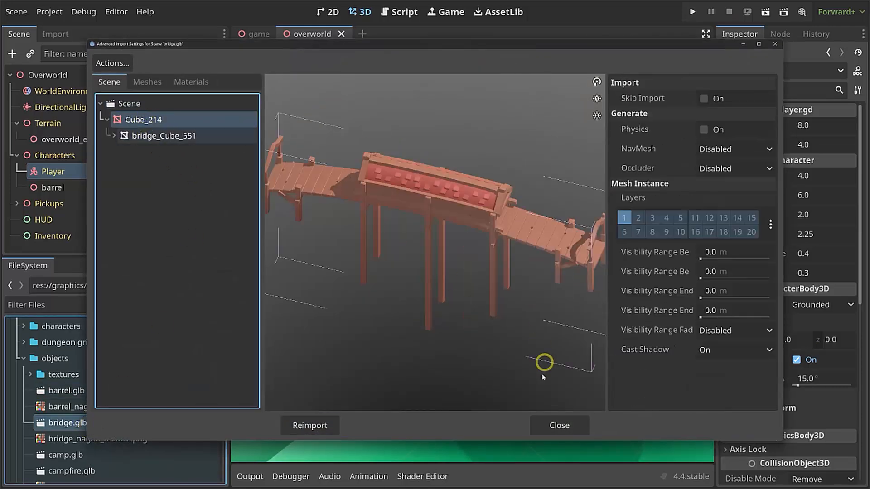
click(551, 426)
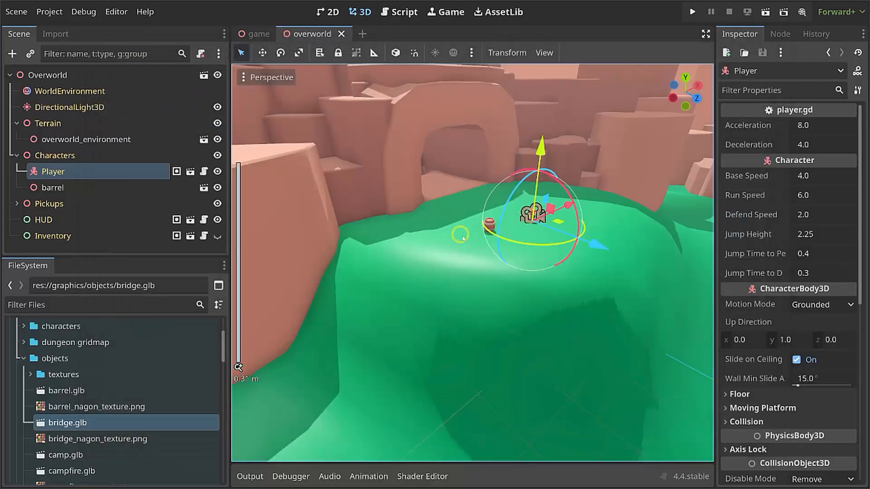
Place bridge.glb under Characters over the trench that runs across the green terrain.
scroll(508, 258, down, 20)
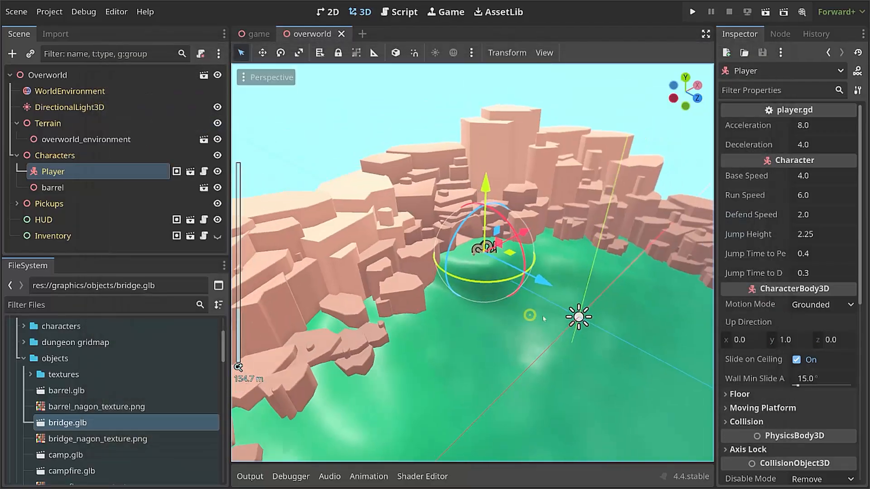
middle_drag(543, 317, 355, 346)
scroll(501, 314, up, 2)
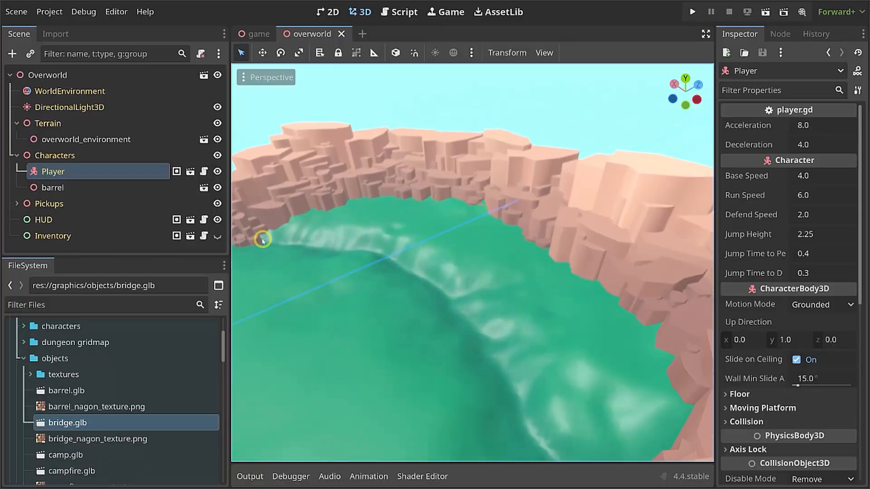
drag(66, 422, 439, 297)
scroll(453, 299, up, 4)
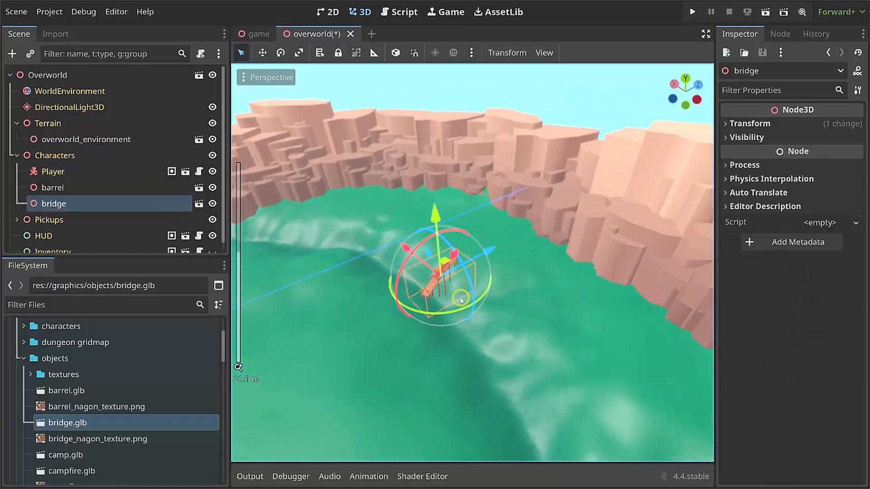
middle_drag(469, 302, 467, 250)
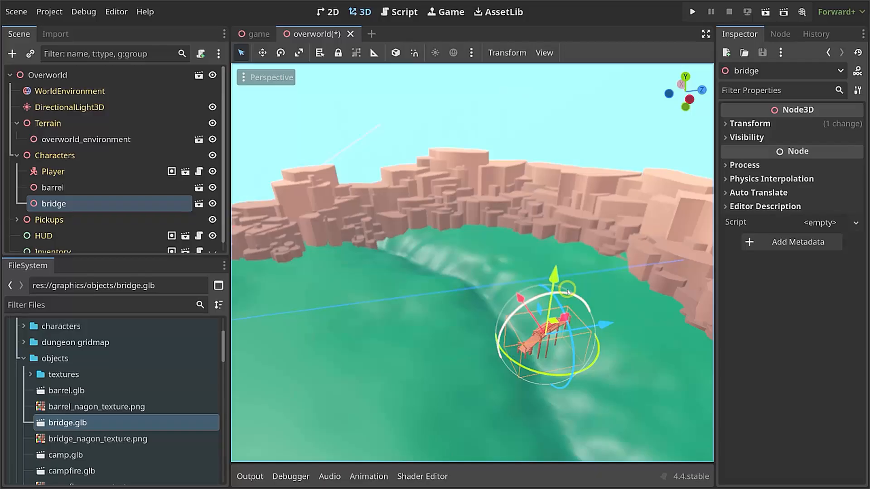
scroll(567, 291, down, 8)
scroll(529, 318, up, 7)
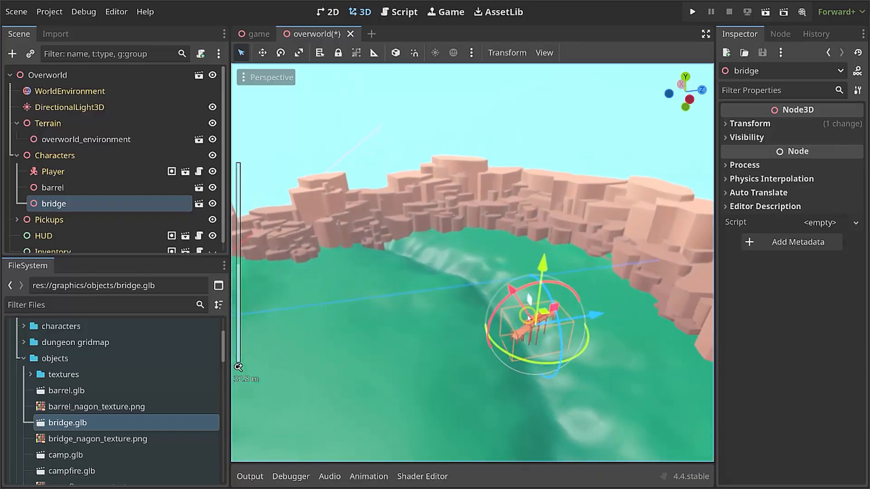
scroll(528, 318, up, 2)
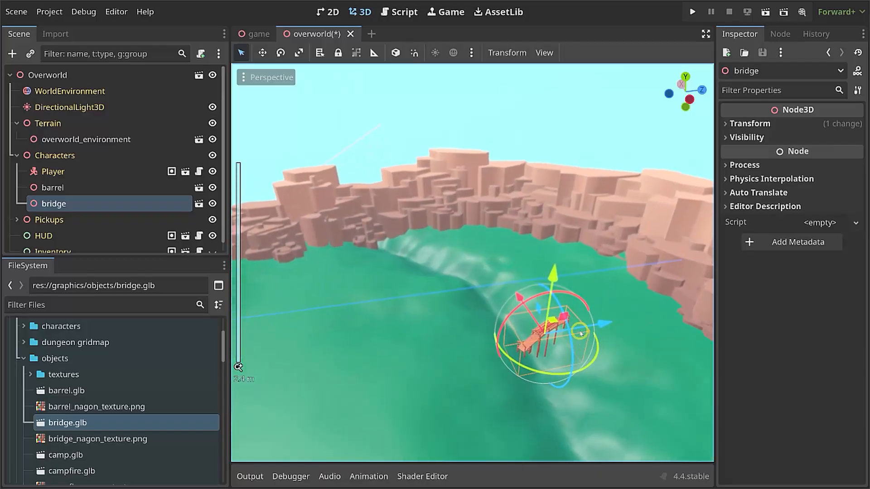
Switch the 3D viewport to orthogonal projection and bring the bridge into close view.
click(291, 84)
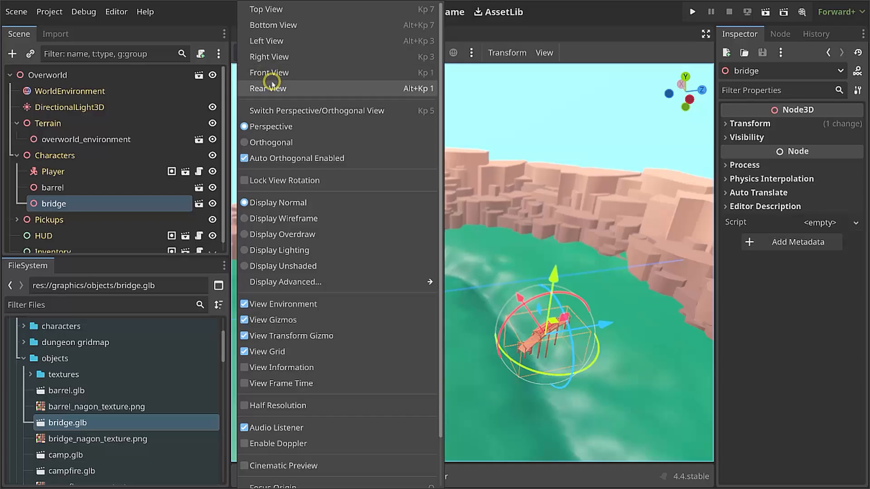
click(265, 142)
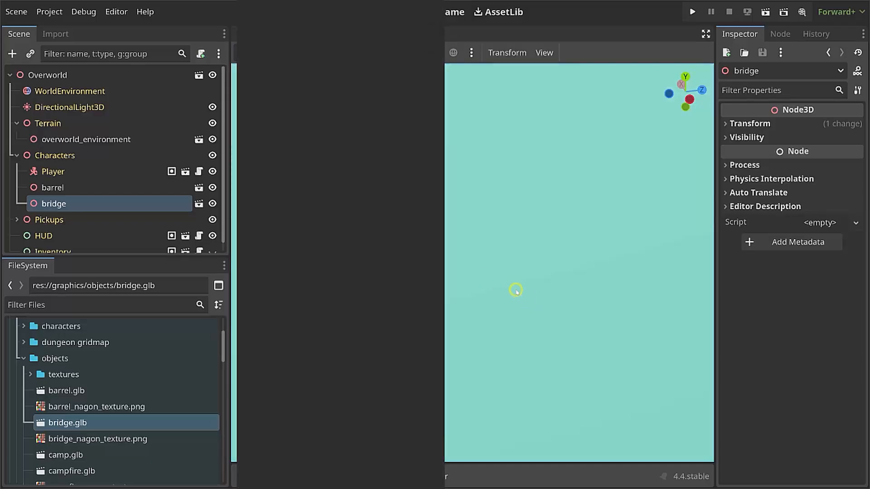
scroll(488, 274, down, 20)
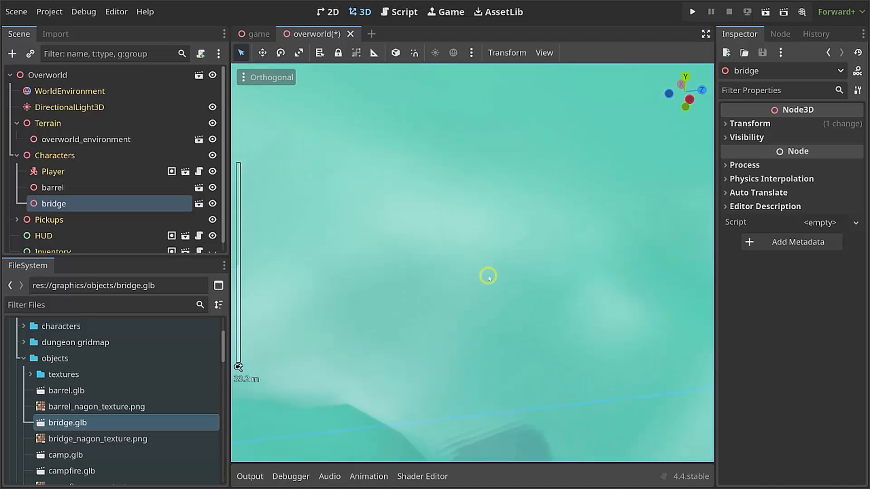
scroll(584, 341, up, 20)
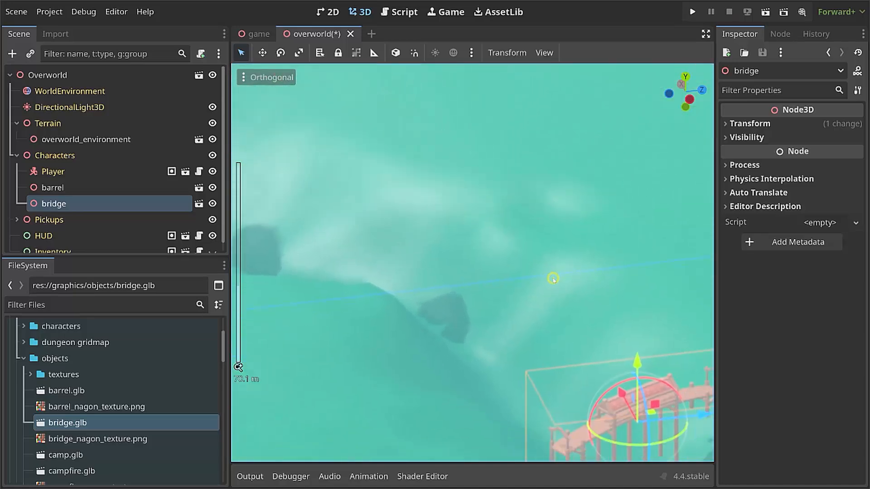
scroll(452, 226, up, 10)
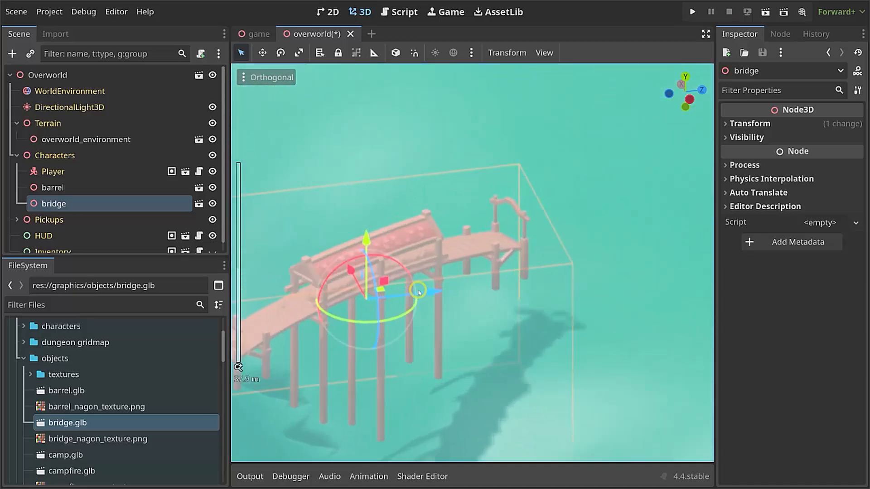
Lower the bridge along the vertical axis and shift it horizontally so its ends rest on both sides of the trench.
middle_drag(484, 298, 427, 236)
scroll(426, 300, down, 13)
drag(402, 181, 401, 228)
drag(428, 311, 388, 296)
shift+middle_drag(394, 312, 454, 307)
drag(459, 220, 457, 229)
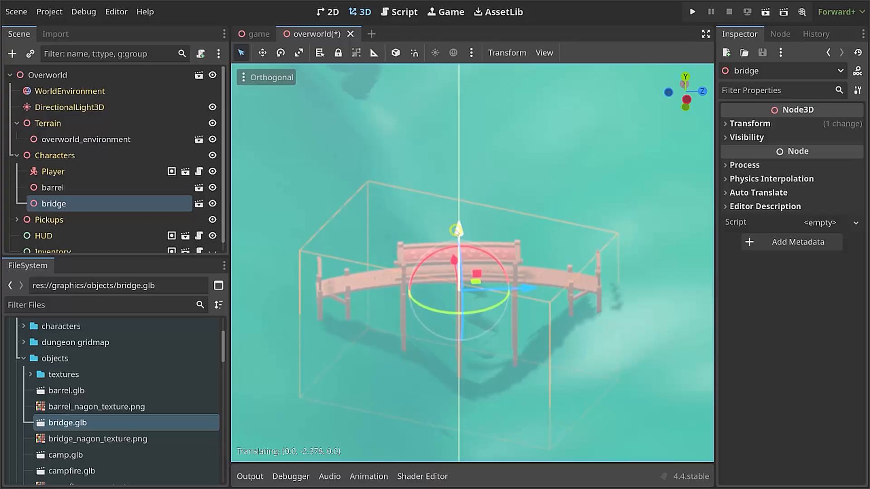
drag(524, 290, 519, 291)
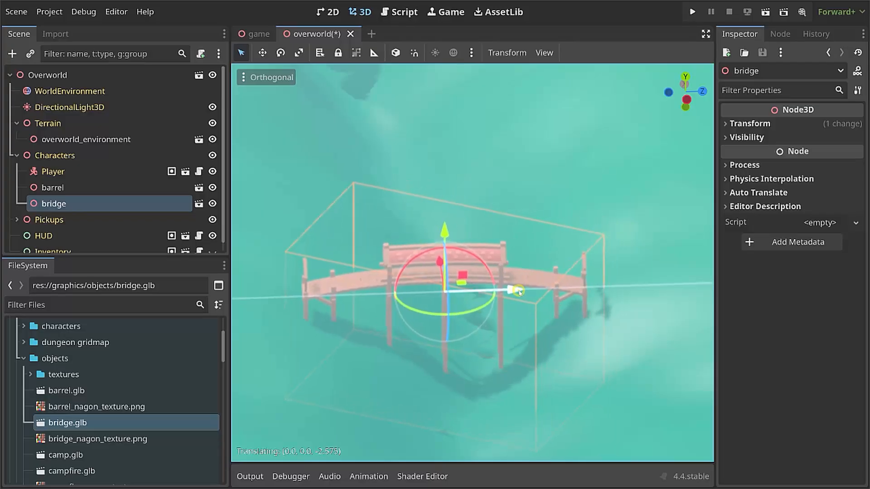
drag(446, 234, 448, 248)
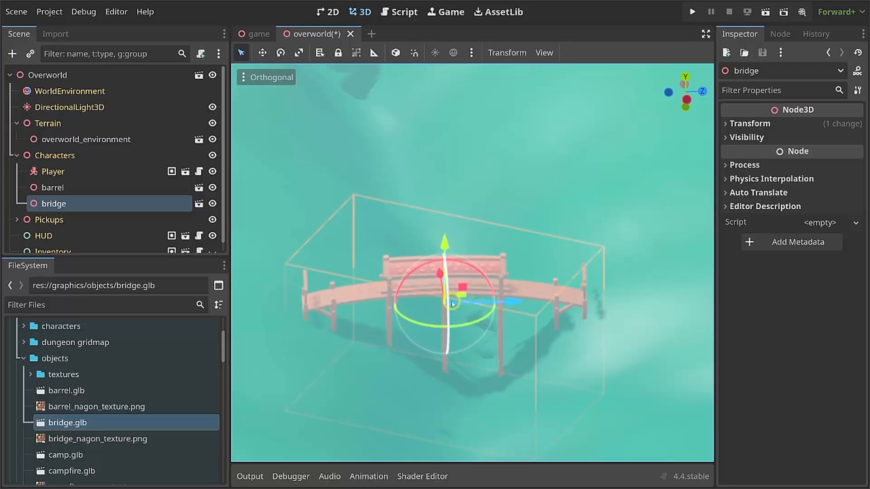
Move the Player across the terrain so it stands on the ground just in front of the bridge.
scroll(370, 276, down, 10)
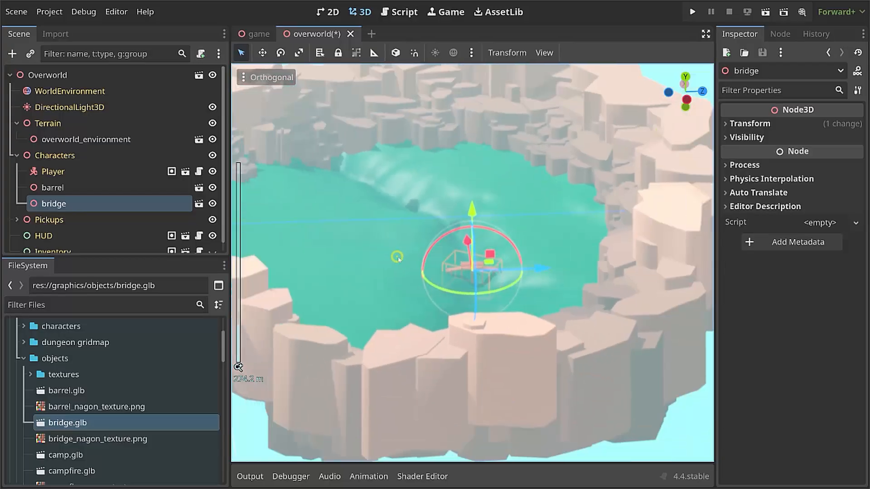
shift+middle_drag(414, 293, 456, 334)
scroll(364, 285, down, 2)
middle_drag(368, 285, 340, 284)
click(53, 172)
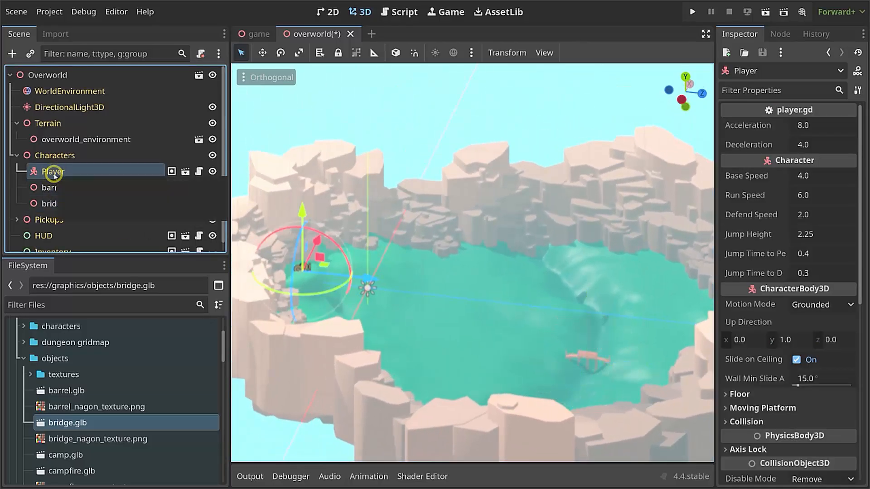
drag(372, 282, 626, 309)
drag(554, 235, 565, 272)
drag(573, 307, 570, 320)
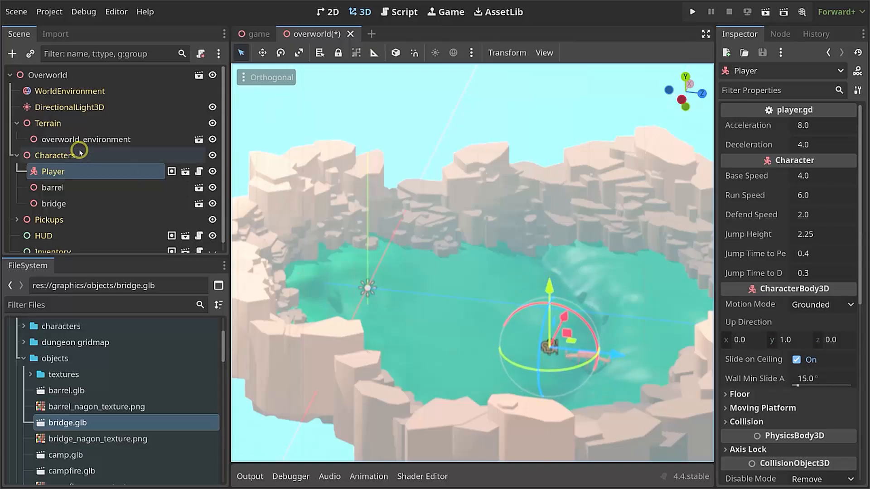
Reparent the barrel and bridge nodes together from Characters to Terrain.
click(52, 187)
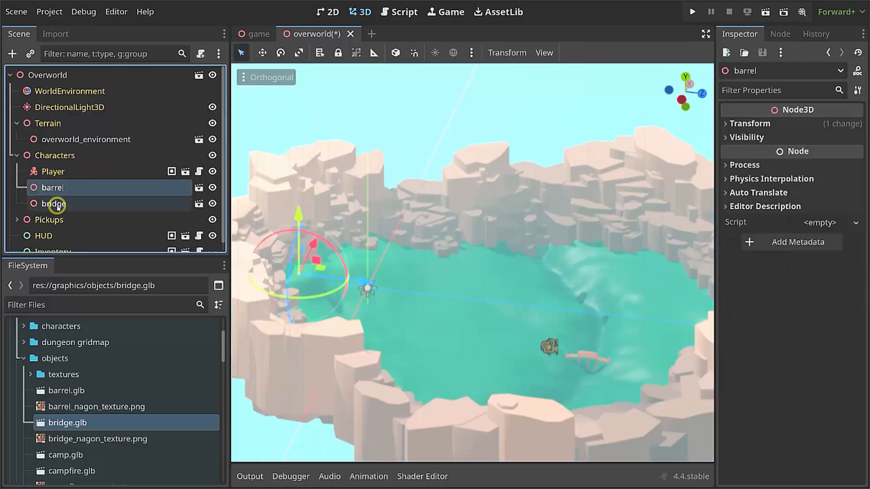
click(53, 203)
ctrl+click(59, 189)
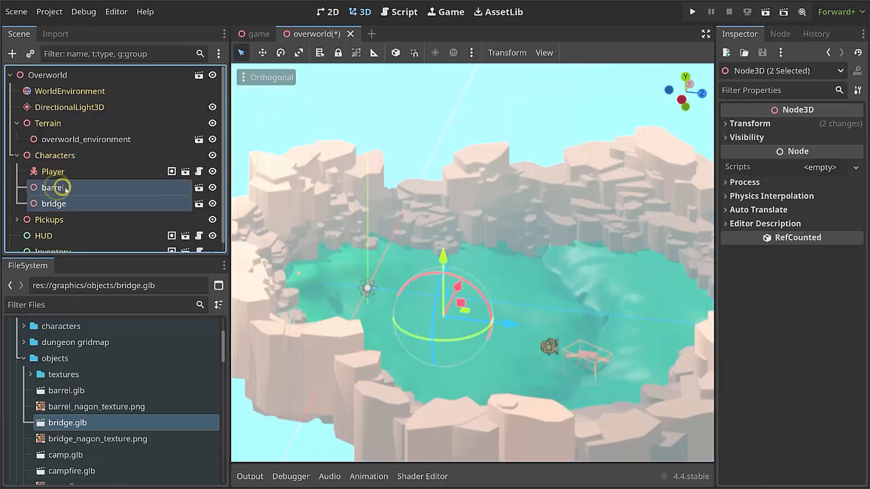
drag(64, 126, 62, 126)
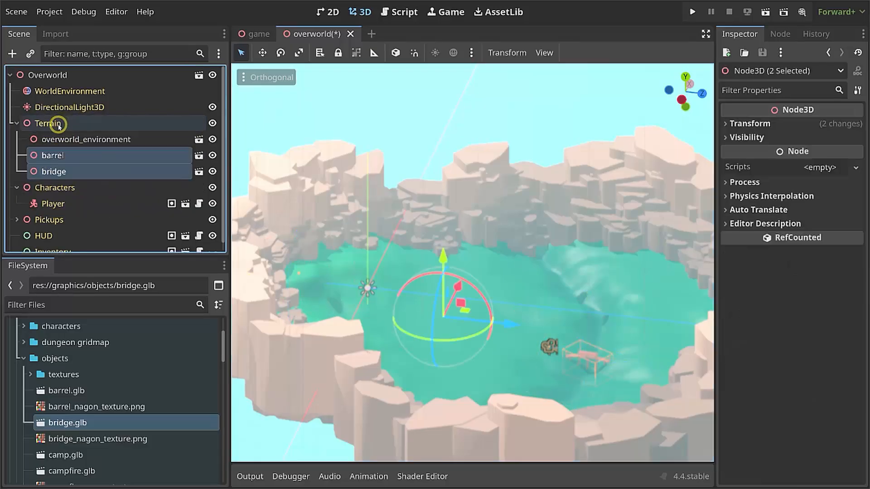
Run the overworld scene, walk the player into the bridge to test its collision, and stop the game.
click(765, 11)
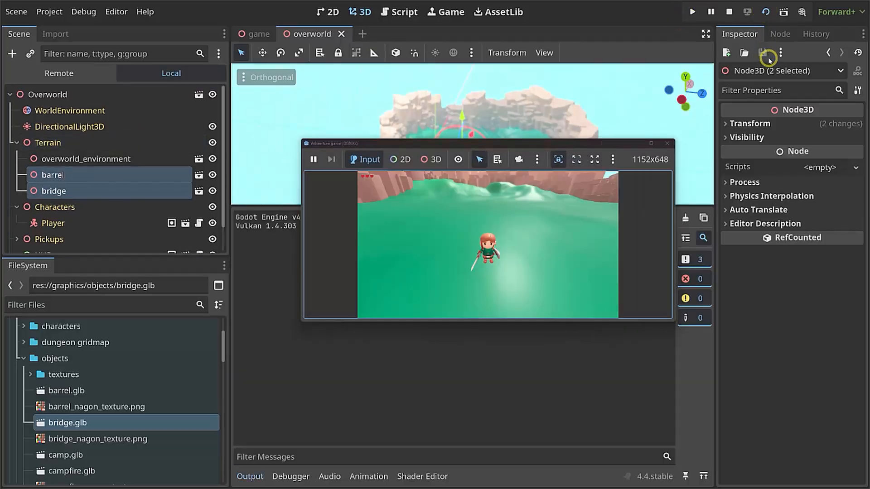
key(w)
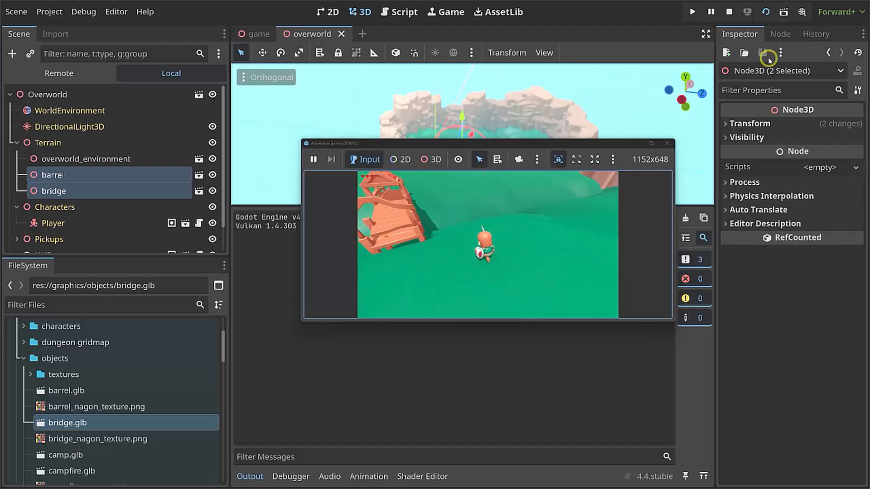
key(w)
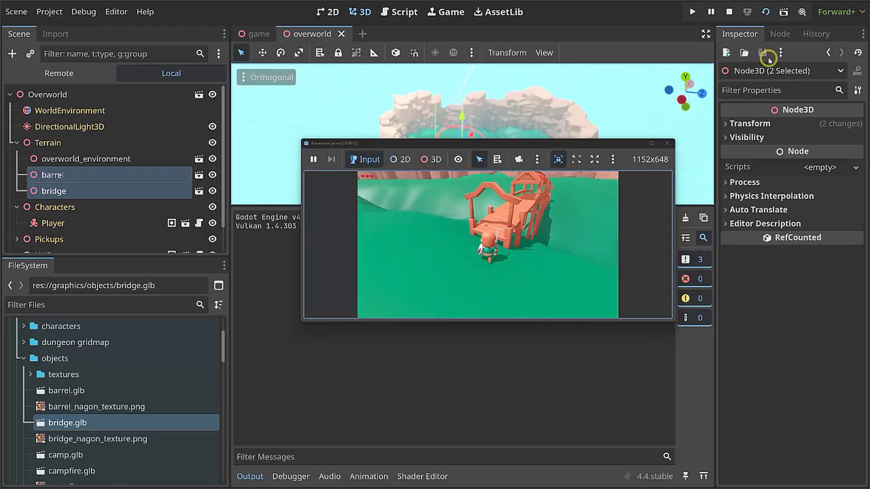
key(w)
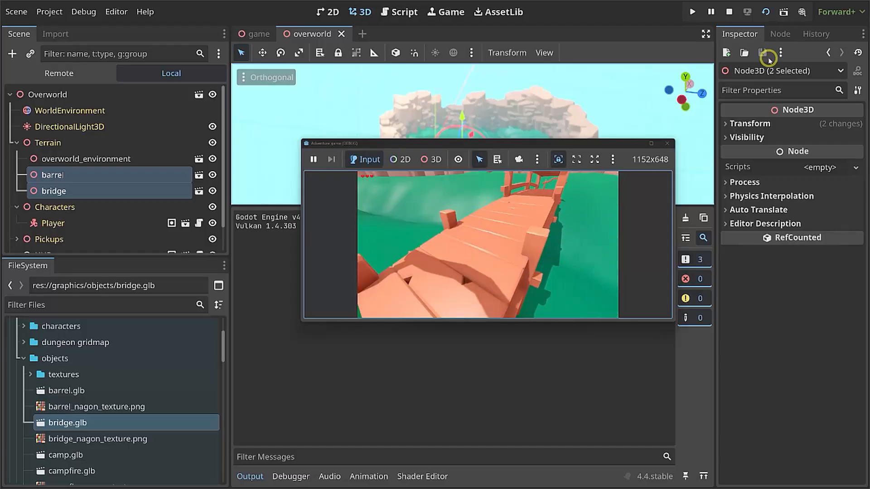
key(Escape)
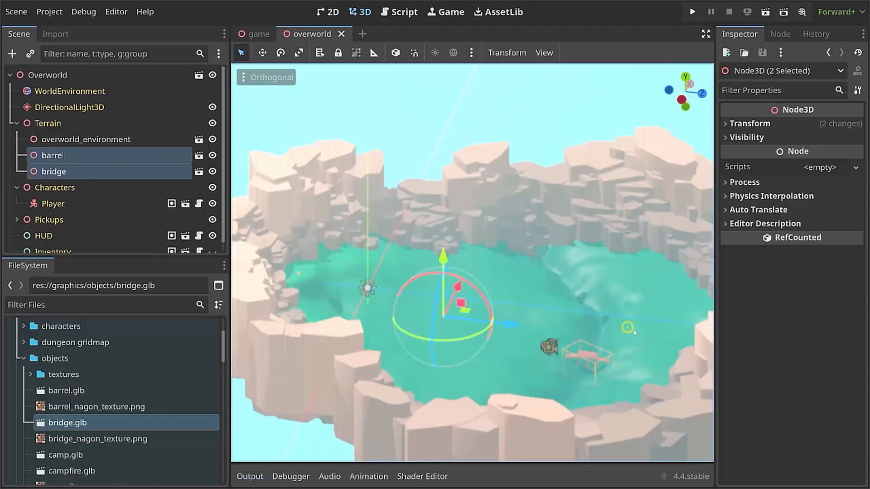
Enable Editable Children on the bridge node under Terrain.
middle_drag(633, 332, 490, 259)
scroll(417, 224, up, 4)
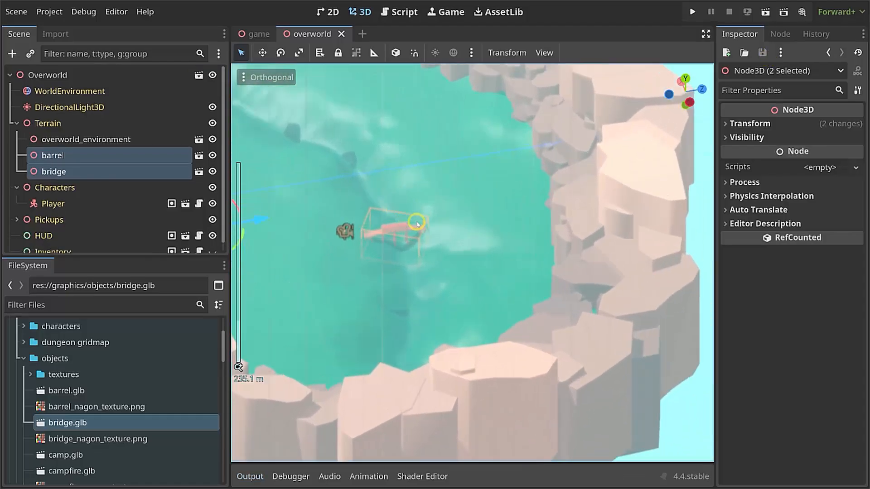
scroll(408, 220, up, 5)
shift+middle_drag(340, 201, 472, 244)
scroll(515, 244, up, 17)
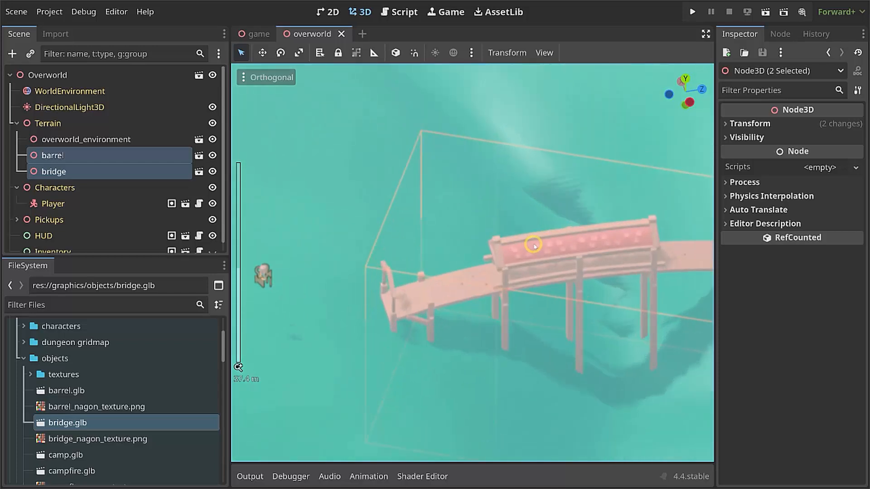
shift+middle_drag(574, 241, 526, 240)
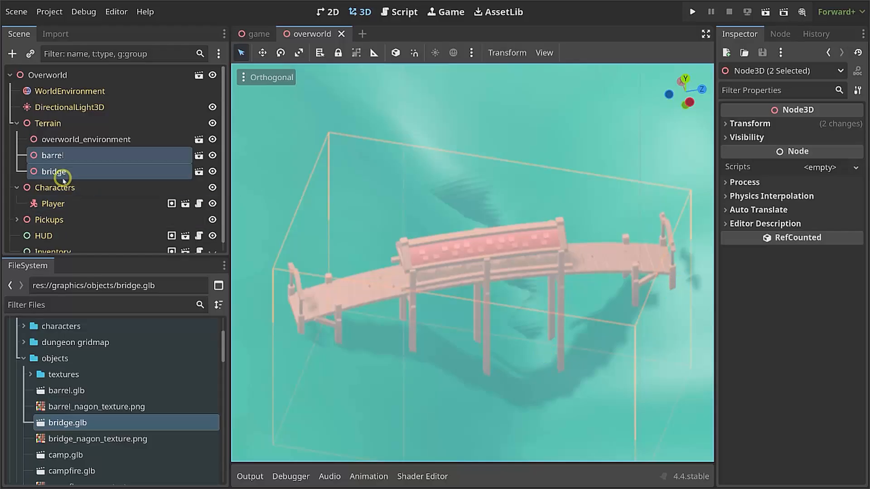
click(56, 187)
click(55, 172)
right_click(58, 173)
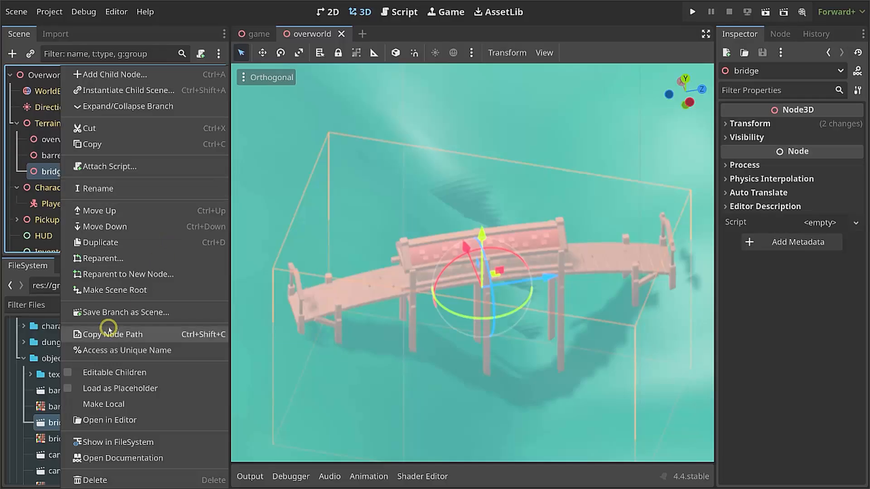
click(101, 378)
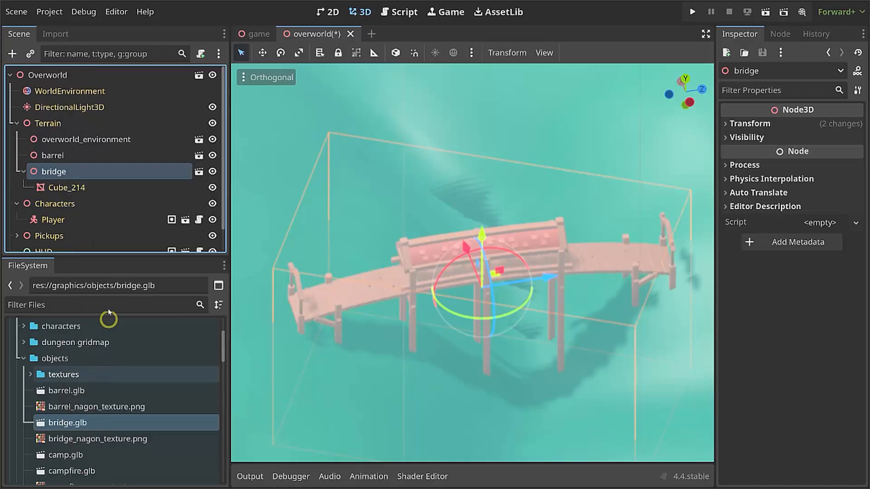
Create a Trimesh collision shape for the bridge's Cube_214 mesh with Static Body Child placement.
click(67, 187)
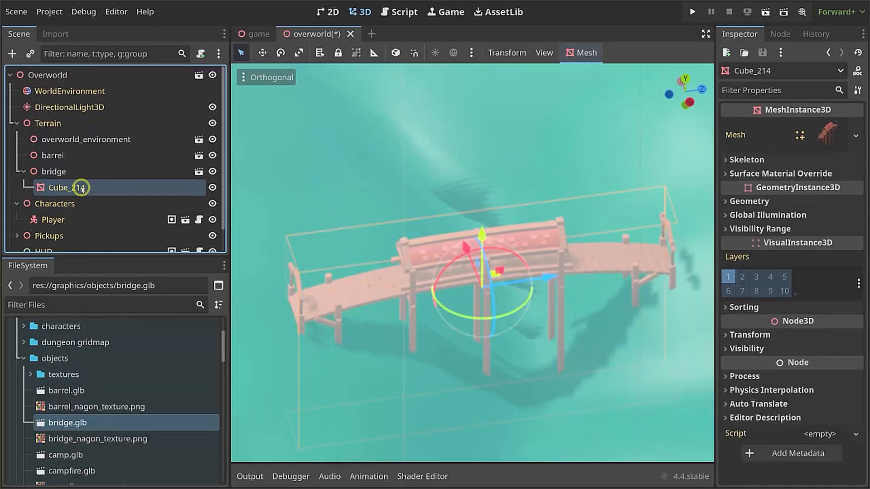
click(584, 53)
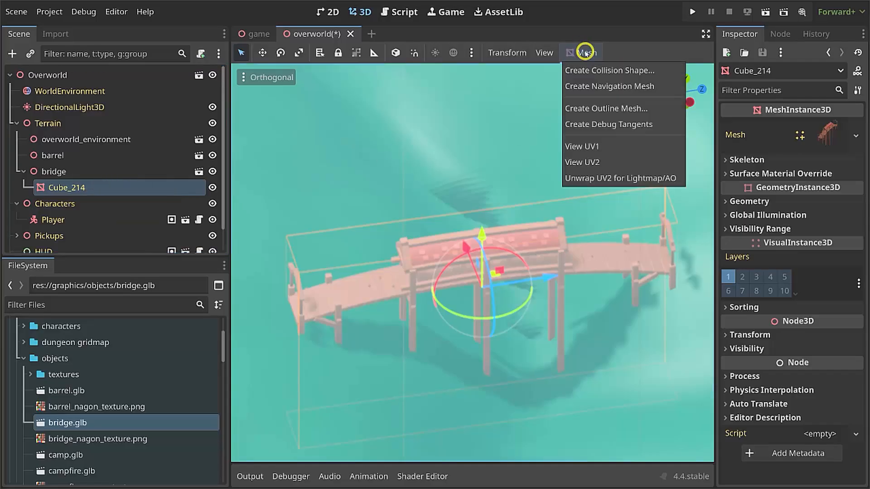
click(600, 71)
click(416, 223)
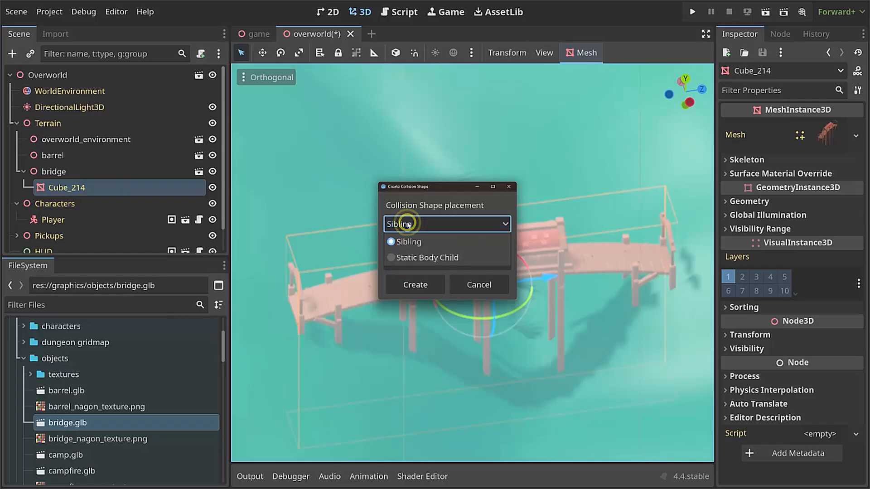
click(410, 255)
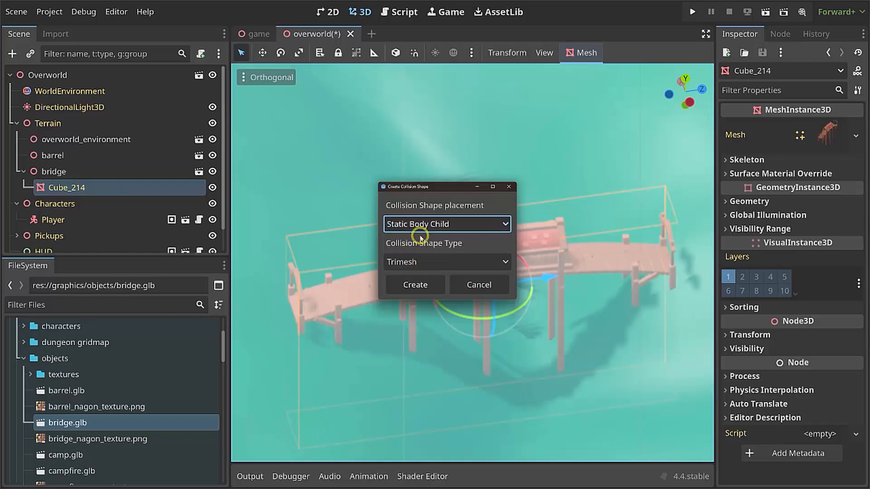
click(408, 262)
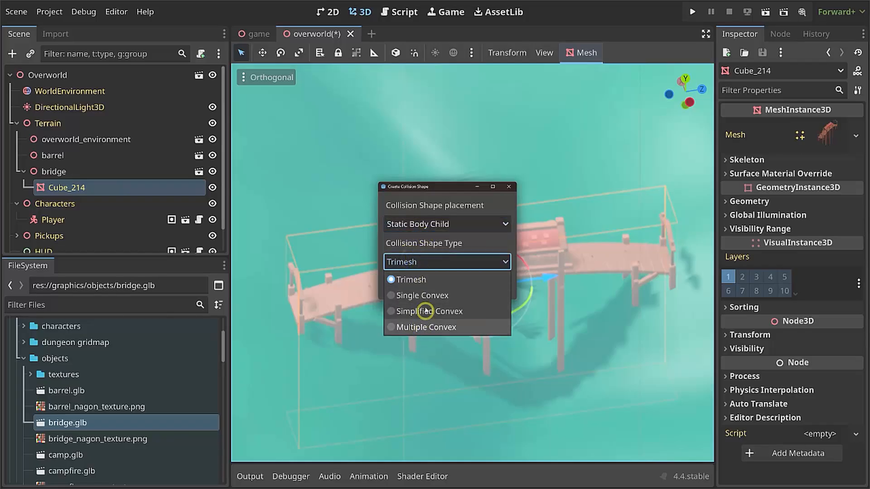
click(410, 278)
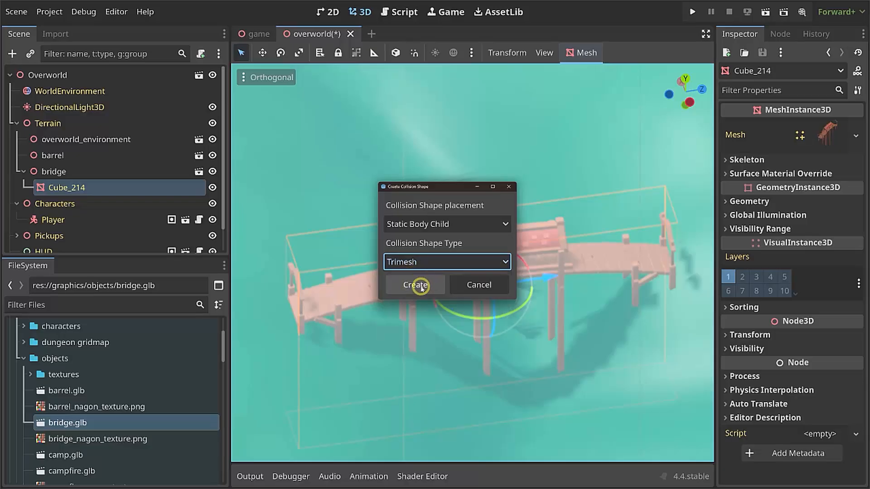
click(424, 285)
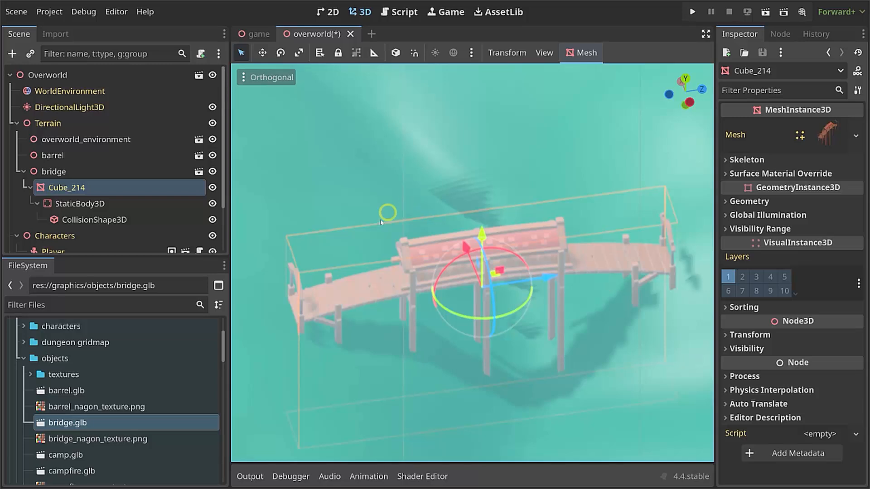
Run the overworld scene, walk the player onto the bridge and among its supports to test the collision, and stop the game.
click(765, 12)
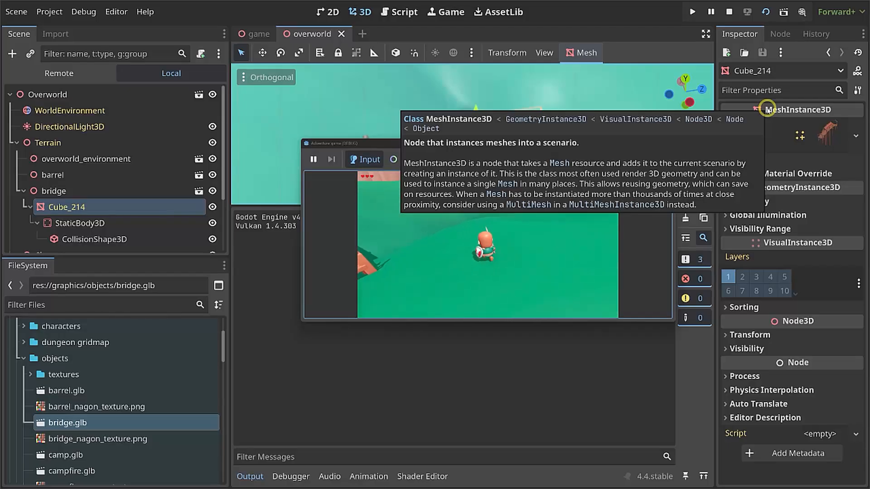
key(a)
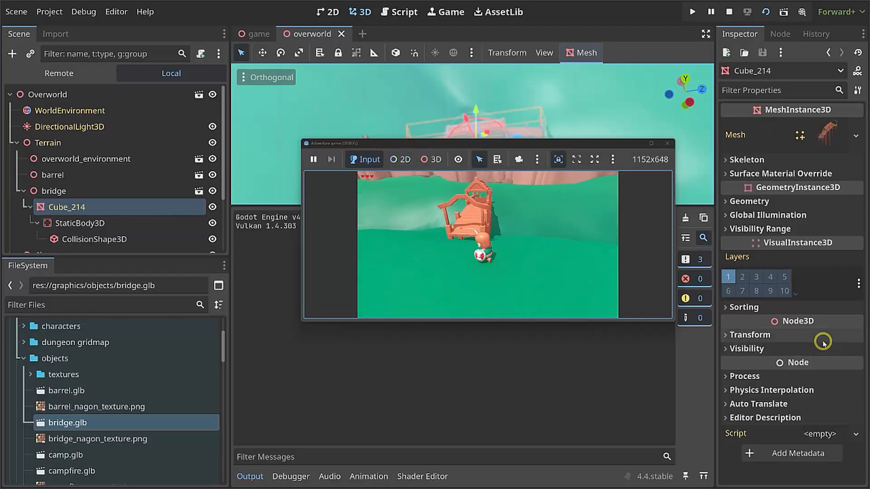
key(w)
key(w)
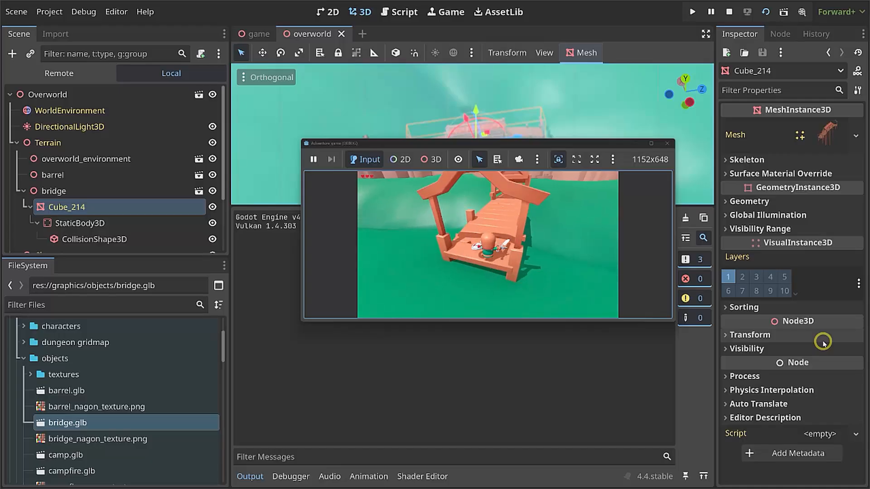
key(w)
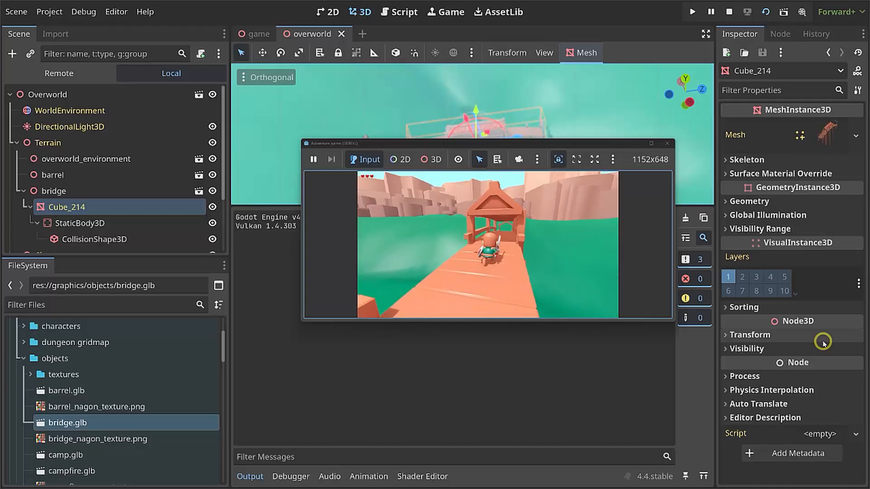
key(a)
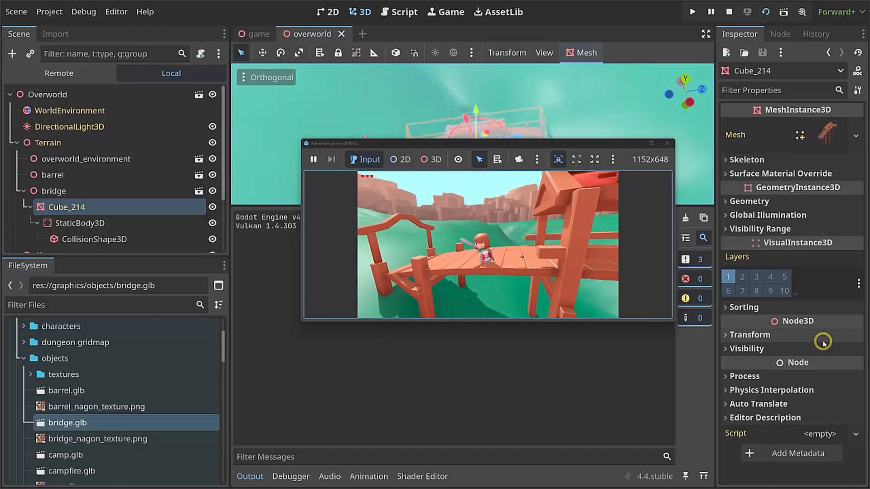
key(w)
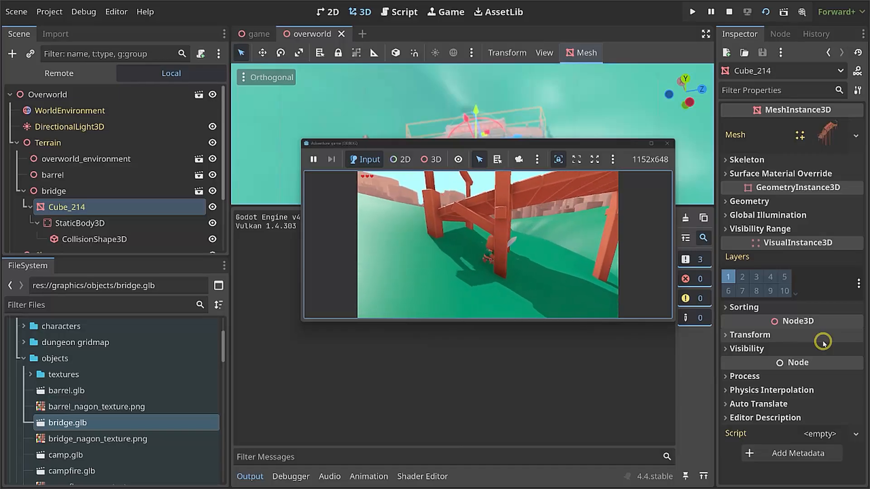
key(d)
key(s)
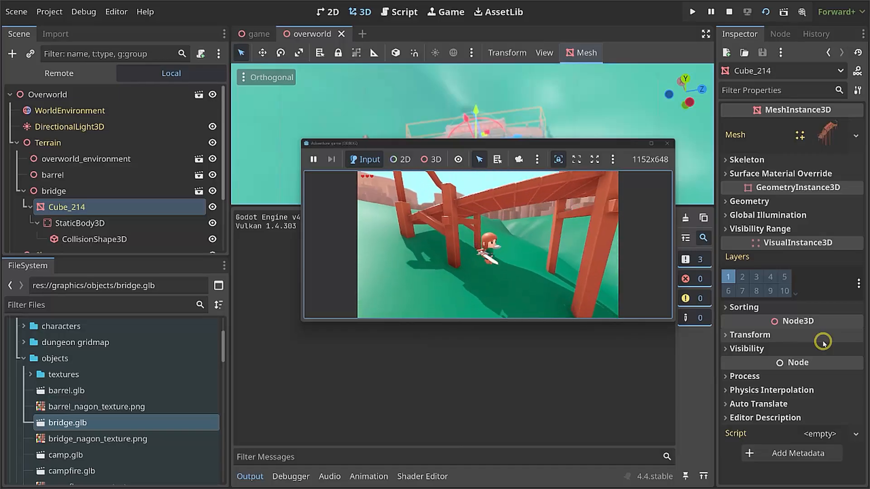
key(a)
key(F8)
scroll(474, 249, down, 6)
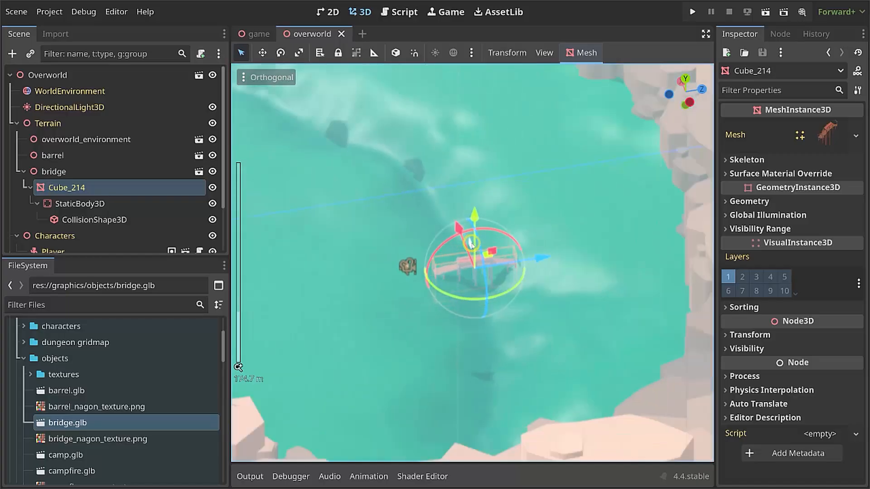
middle_drag(475, 248, 499, 276)
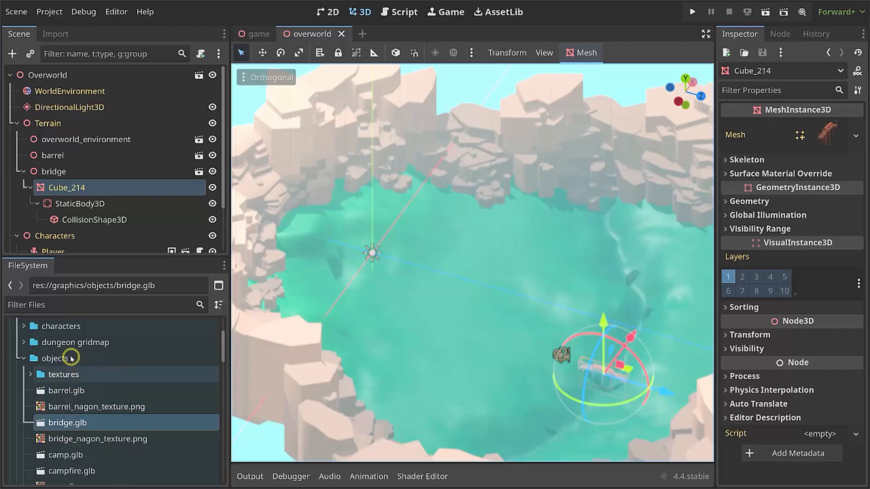
Place an instance of log.glb from the objects folder in the middle of the overworld terrain.
scroll(91, 399, down, 5)
scroll(104, 388, down, 3)
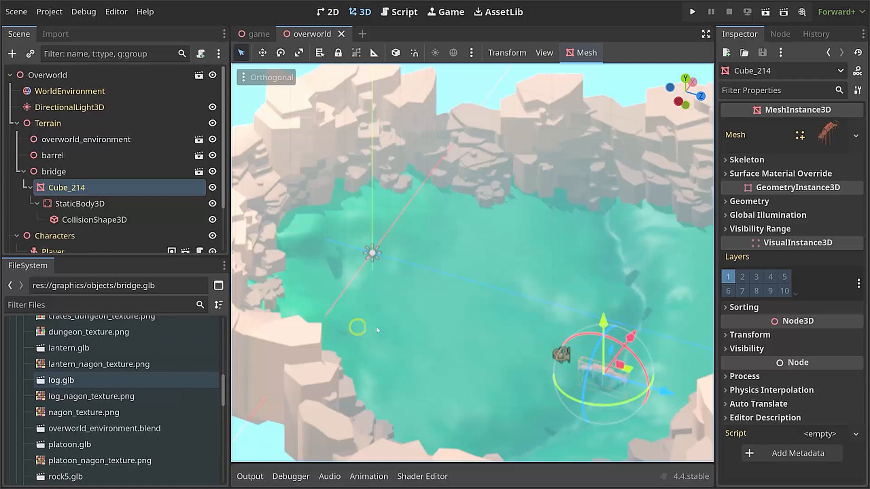
click(44, 124)
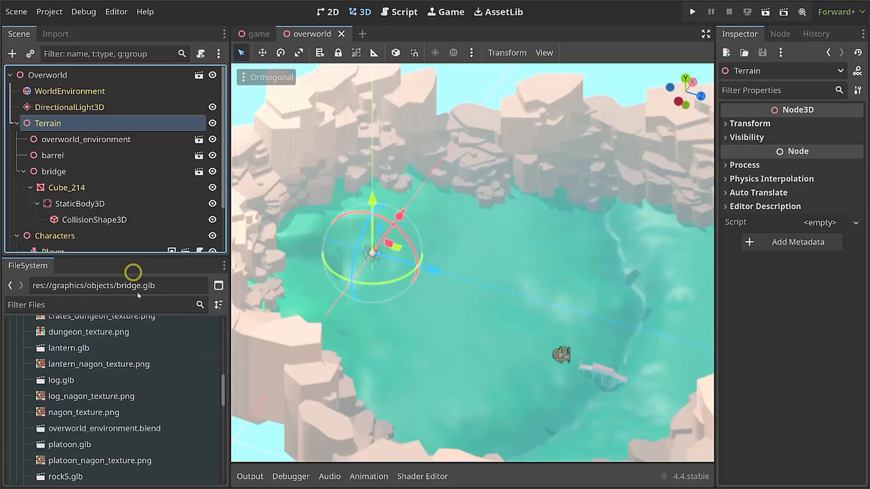
drag(59, 380, 461, 278)
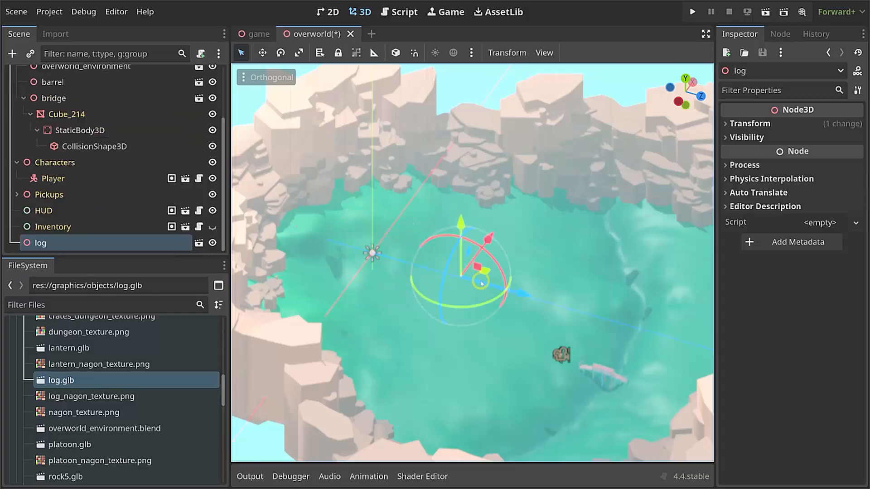
scroll(475, 282, up, 6)
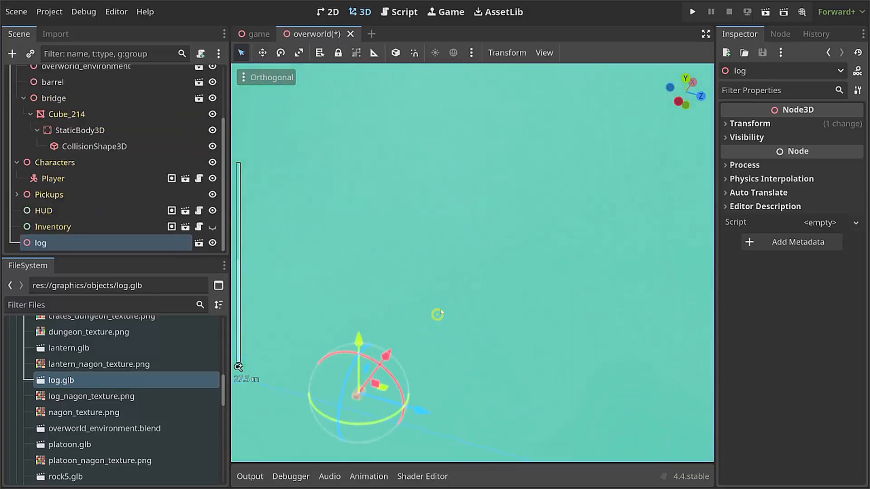
scroll(473, 279, up, 10)
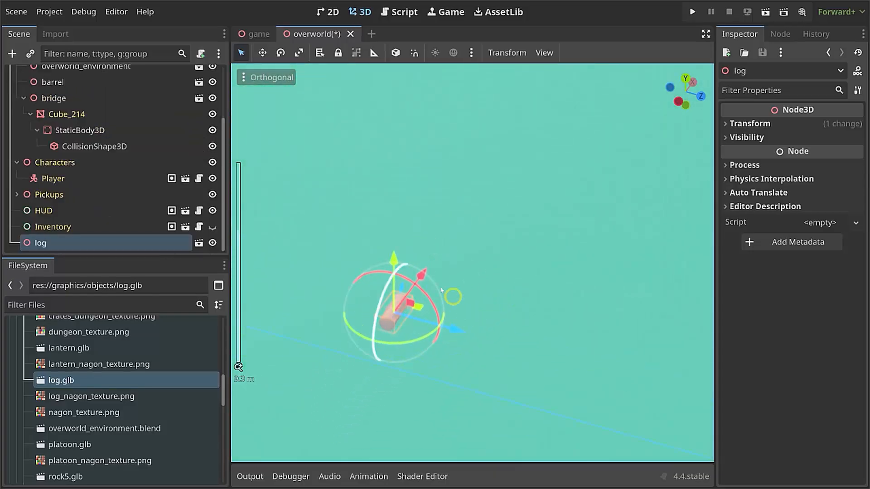
scroll(441, 300, down, 5)
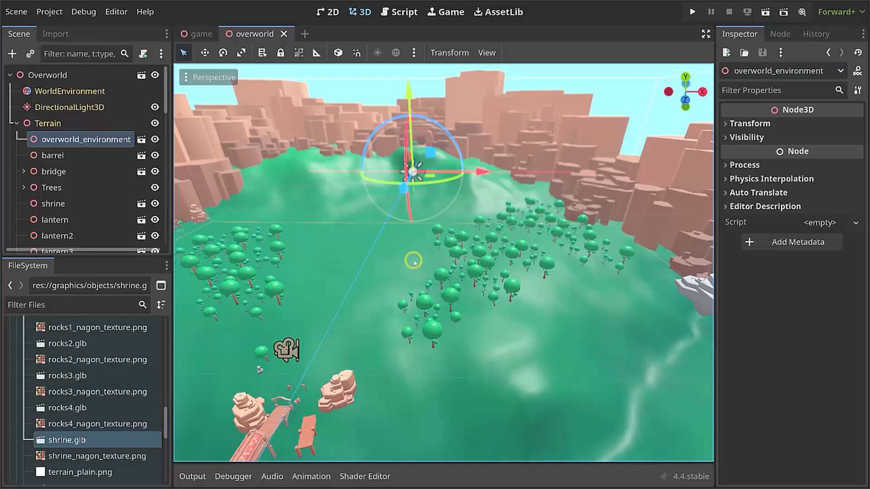
Inspect the populated overworld from several angles, covering the bridge, rocks, shrine and tree groups.
middle_drag(413, 261, 286, 267)
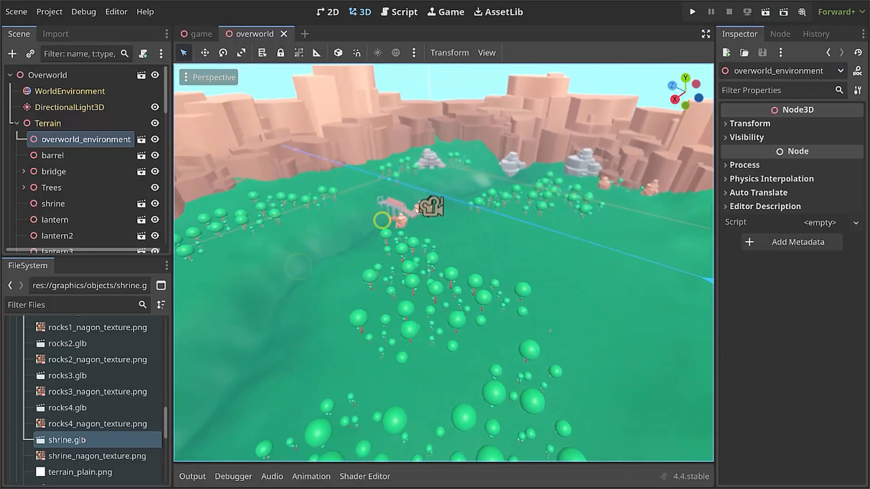
shift+middle_drag(459, 203, 468, 260)
scroll(448, 222, up, 2)
scroll(443, 222, up, 4)
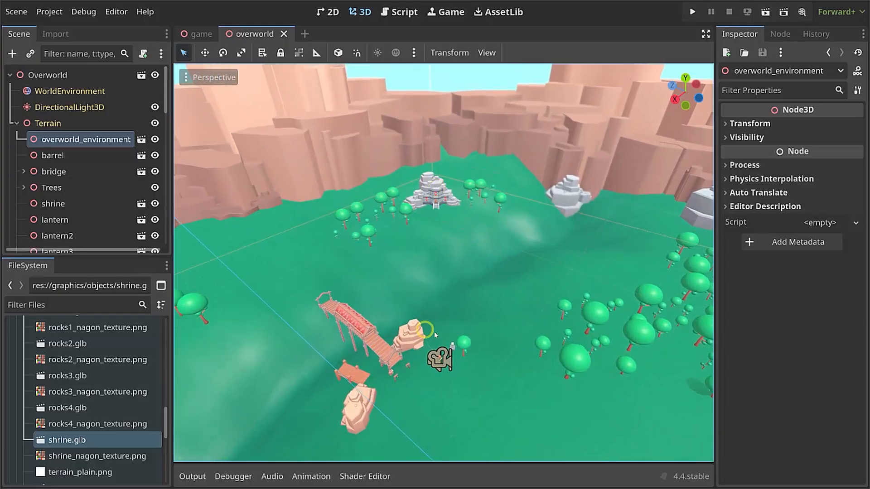
middle_drag(509, 340, 627, 334)
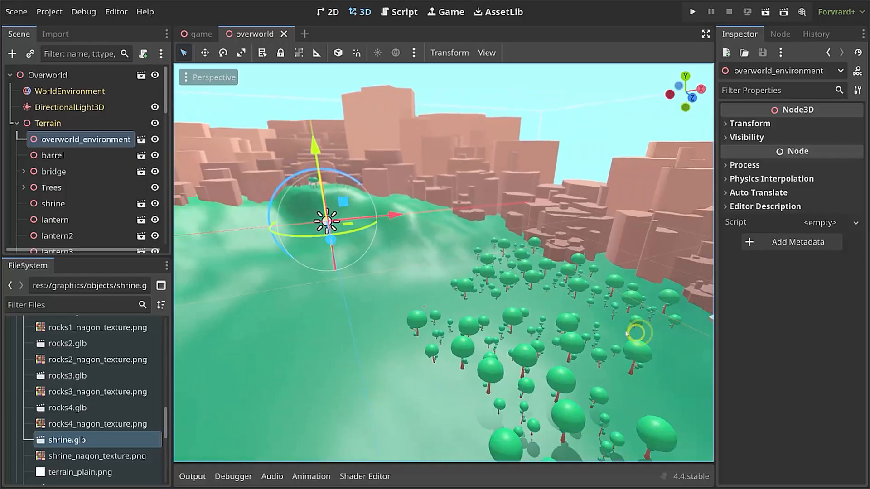
shift+middle_drag(544, 333, 407, 193)
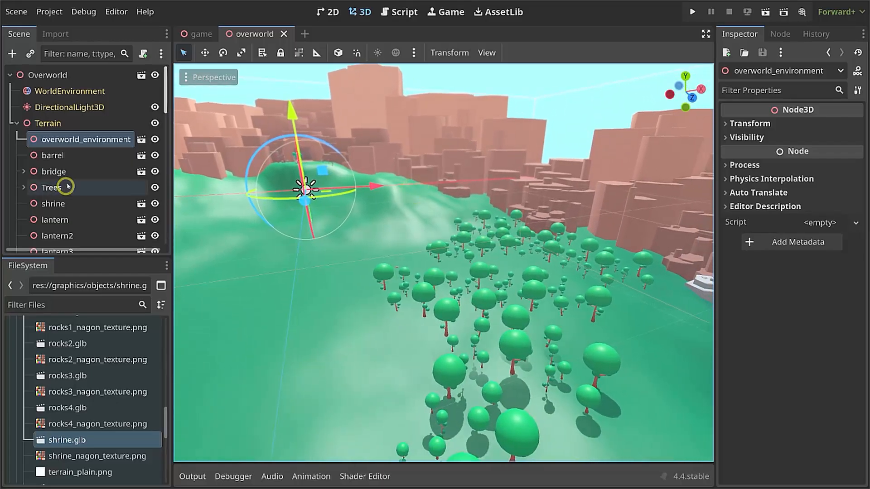
Review the objects under the Terrain node and the individual trees inside its Trees group.
click(50, 124)
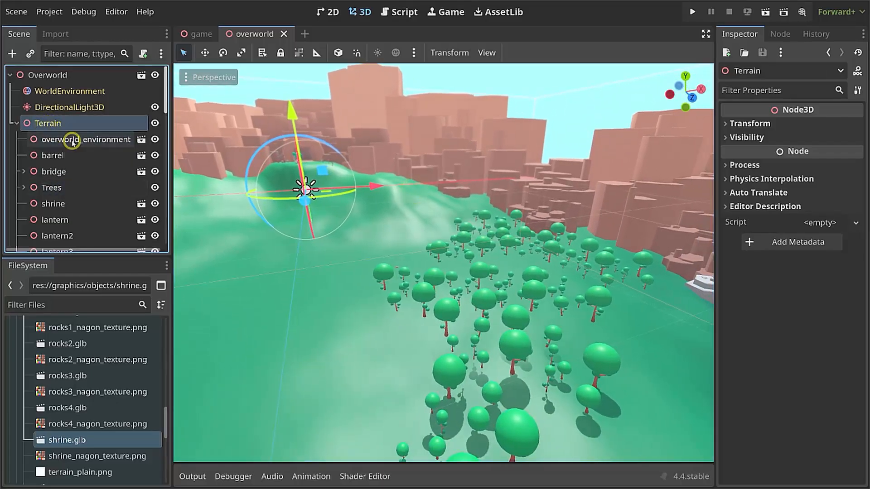
click(73, 140)
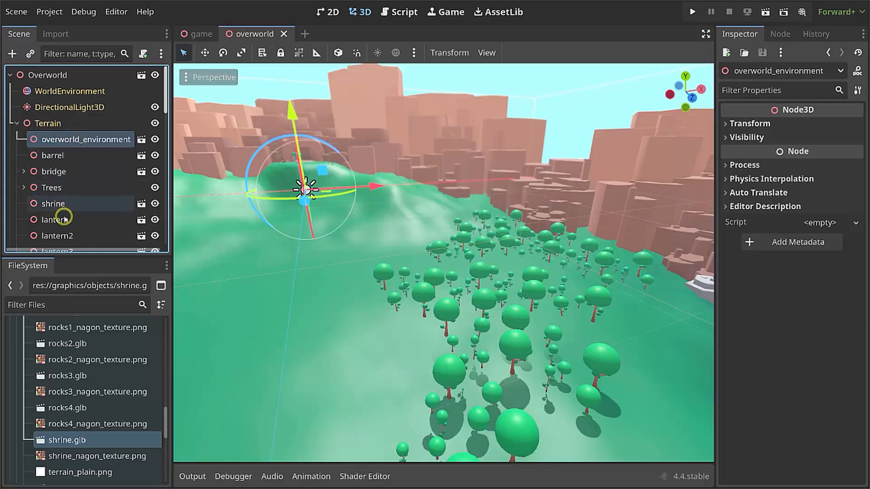
scroll(65, 219, down, 10)
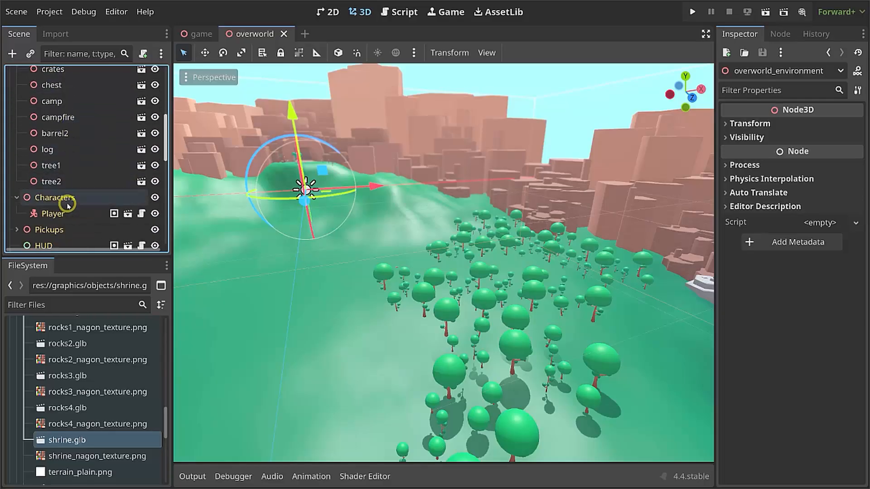
scroll(57, 176, up, 8)
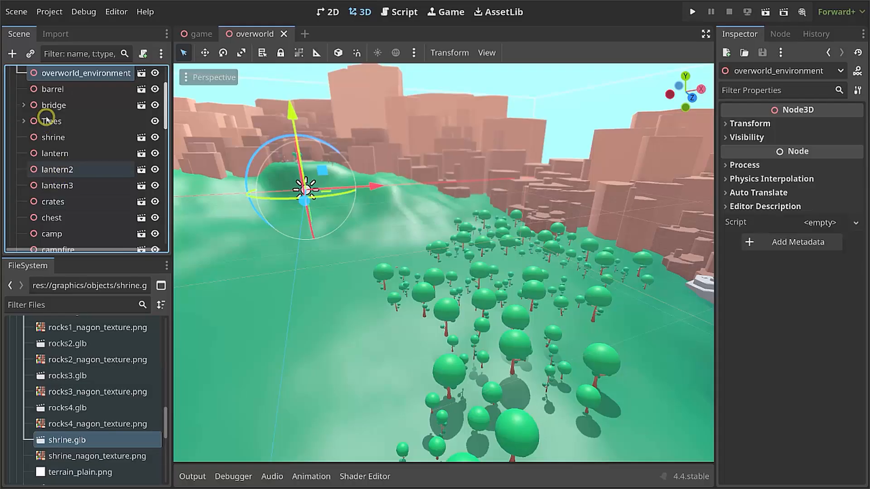
click(47, 120)
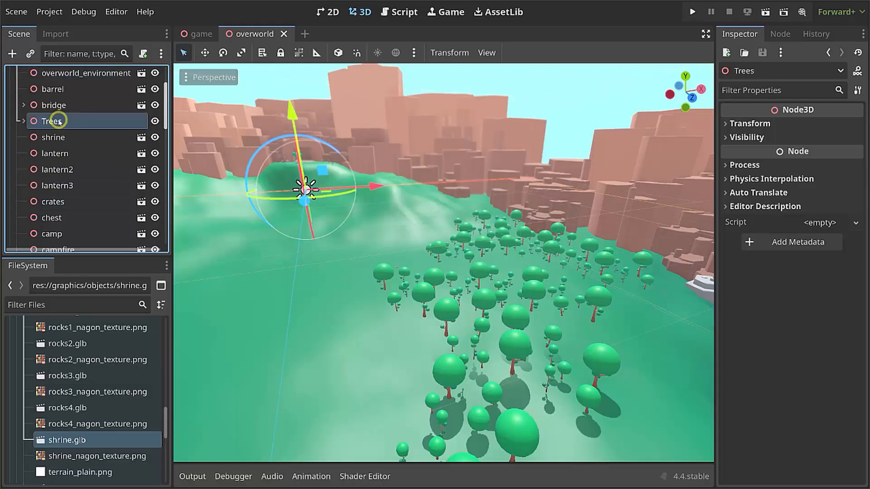
click(22, 120)
scroll(72, 153, down, 15)
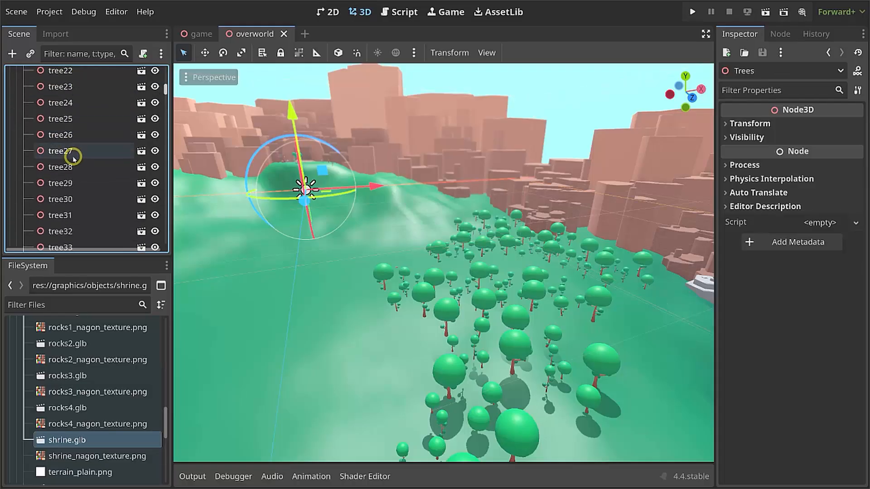
scroll(73, 159, up, 15)
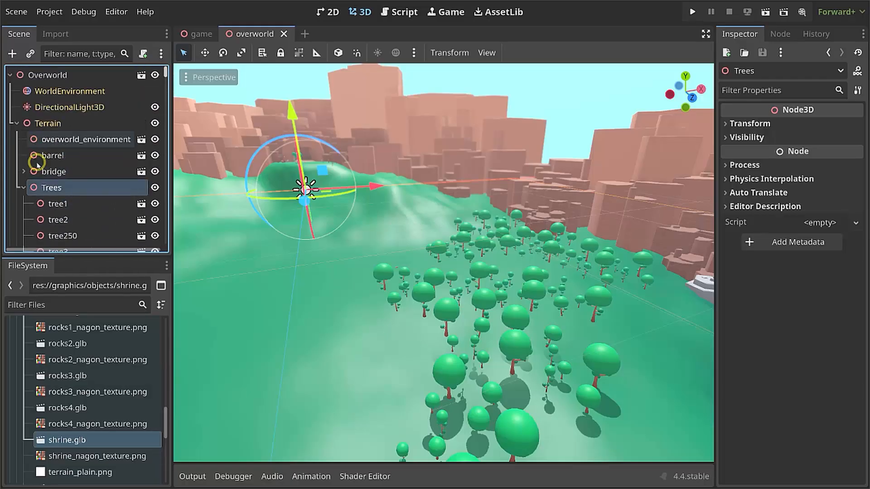
click(24, 185)
Run the overworld scene, walk the player through the forest to check the placed objects, and stop the game.
scroll(385, 295, down, 5)
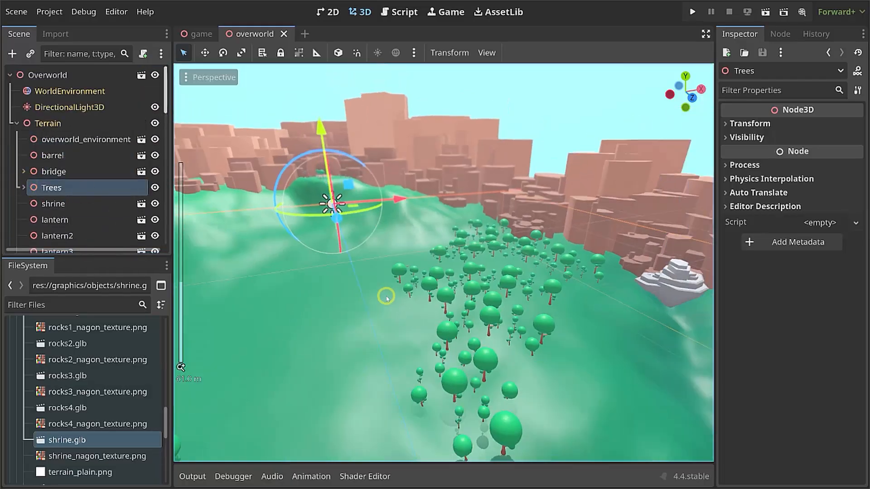
middle_drag(396, 305, 426, 288)
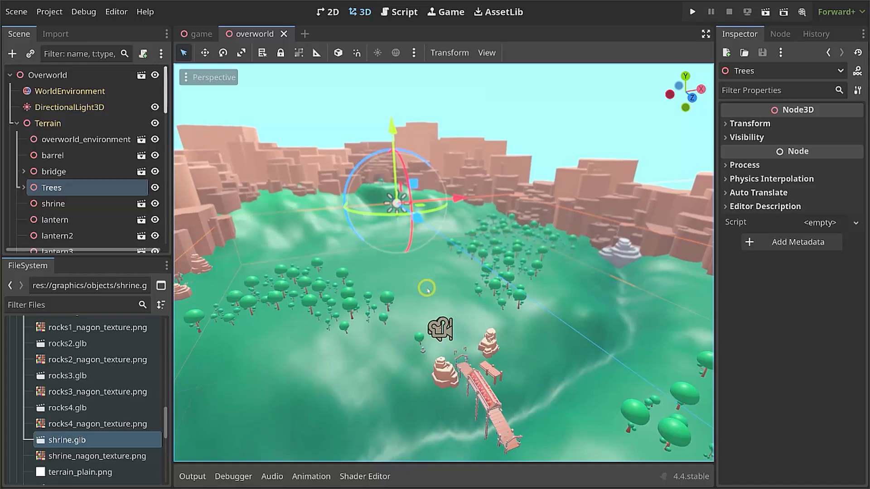
click(766, 12)
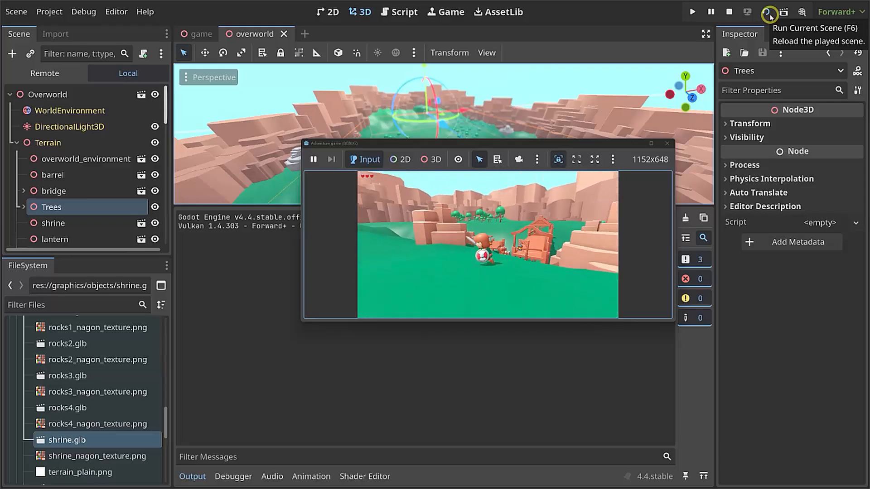
key(w)
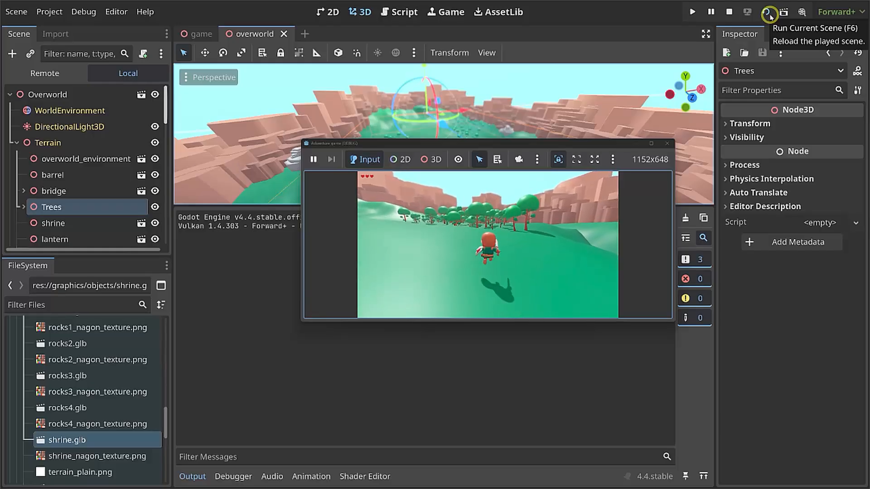
key(w)
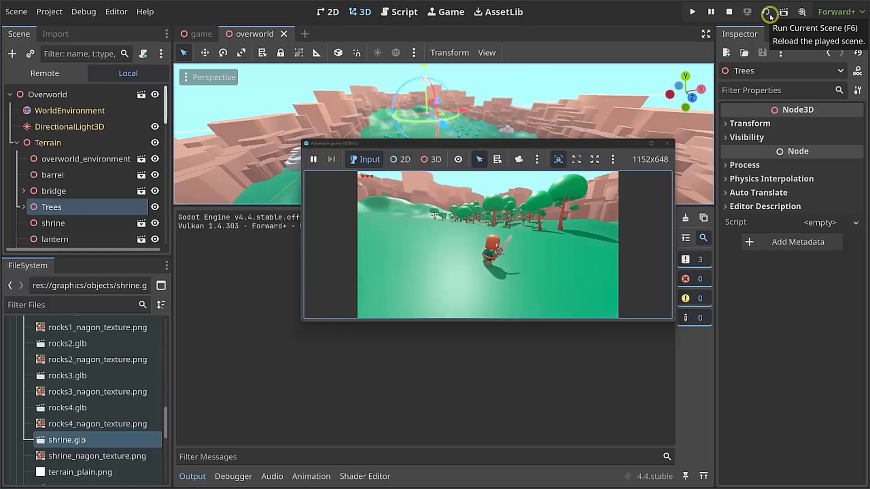
key(w)
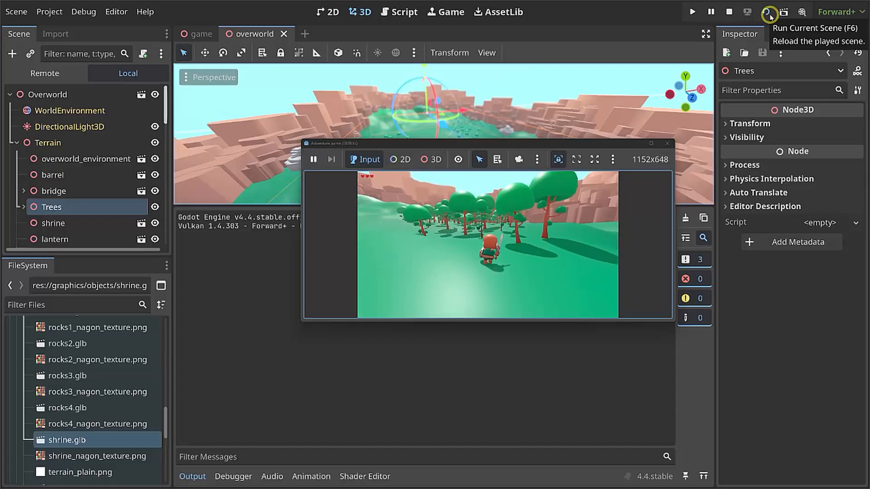
key(w)
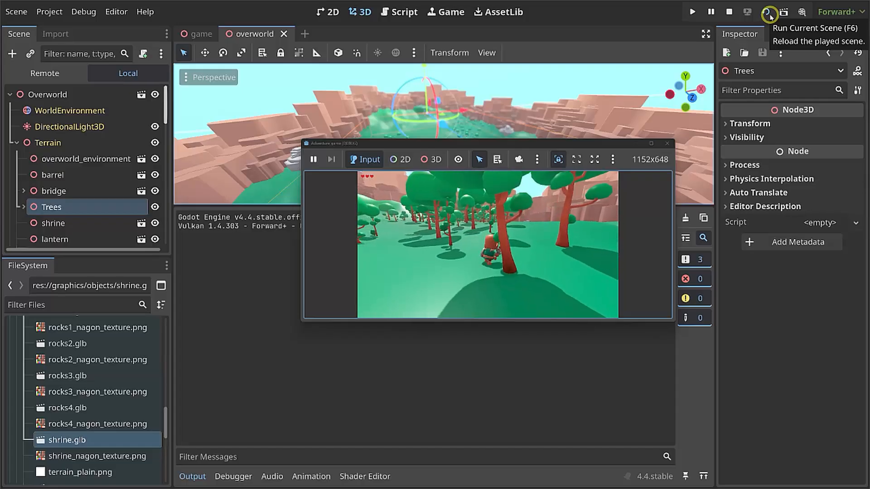
key(w)
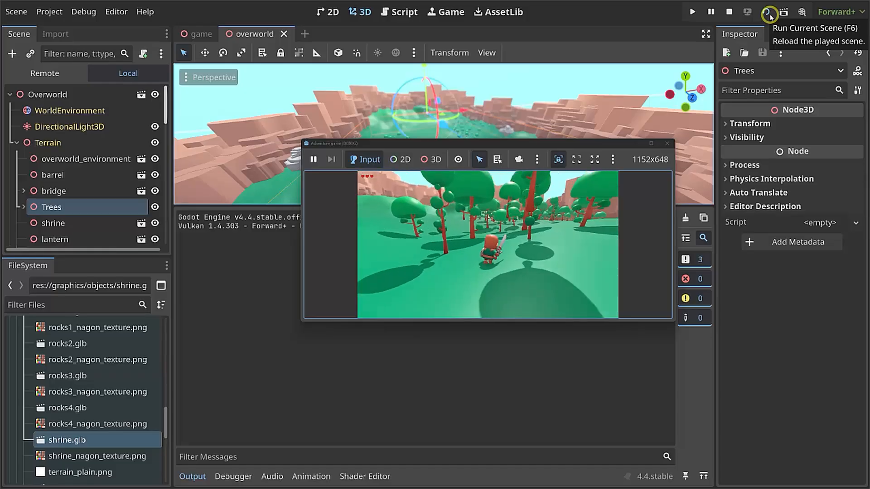
key(w)
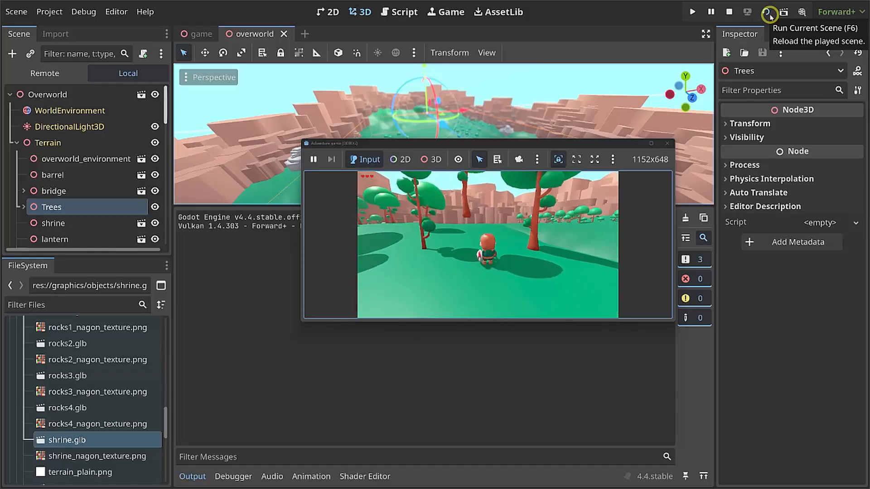
key(w)
key(s)
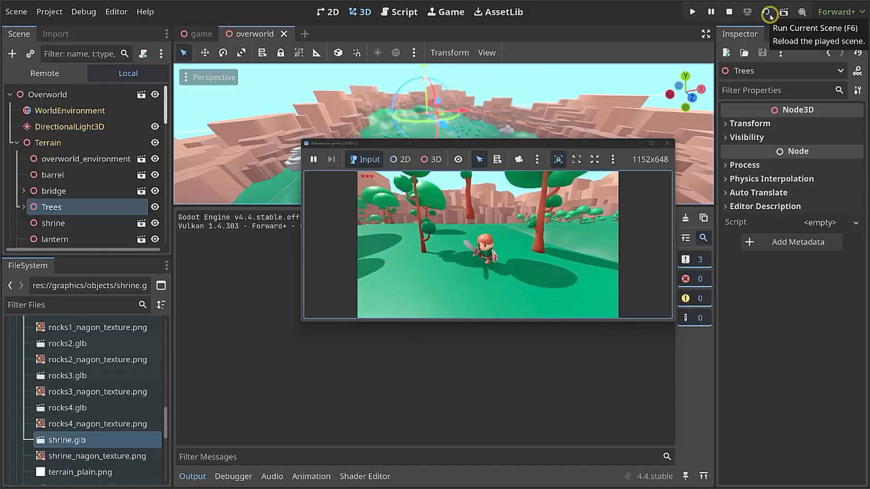
key(w)
click(729, 11)
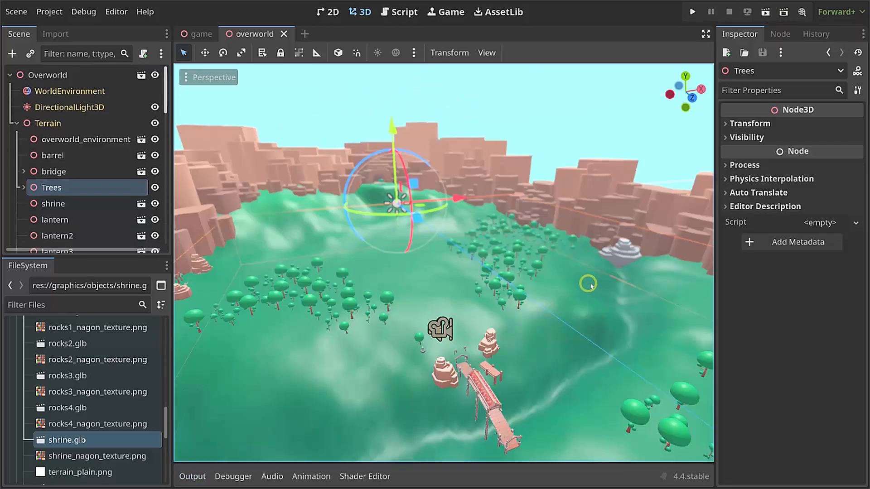
Lower tree131, the small tree at the forest's edge, along its vertical axis.
scroll(588, 283, up, 5)
scroll(606, 320, up, 6)
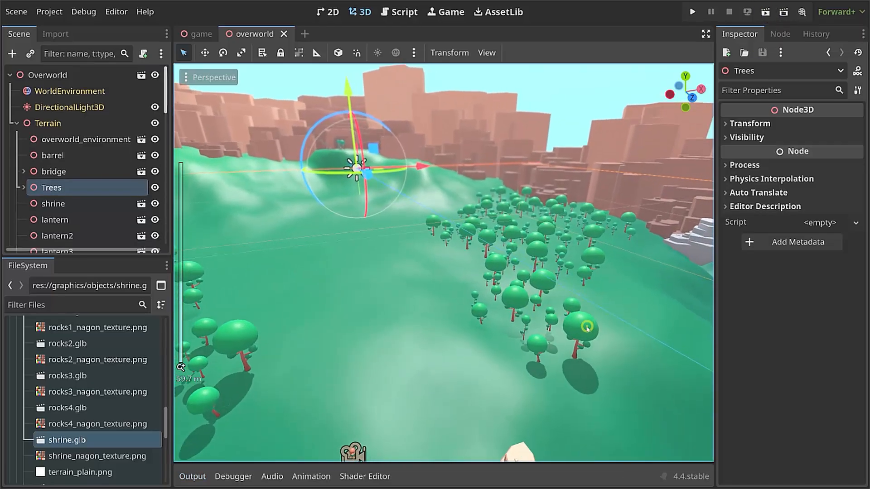
shift+middle_drag(592, 376, 514, 231)
middle_drag(490, 280, 510, 275)
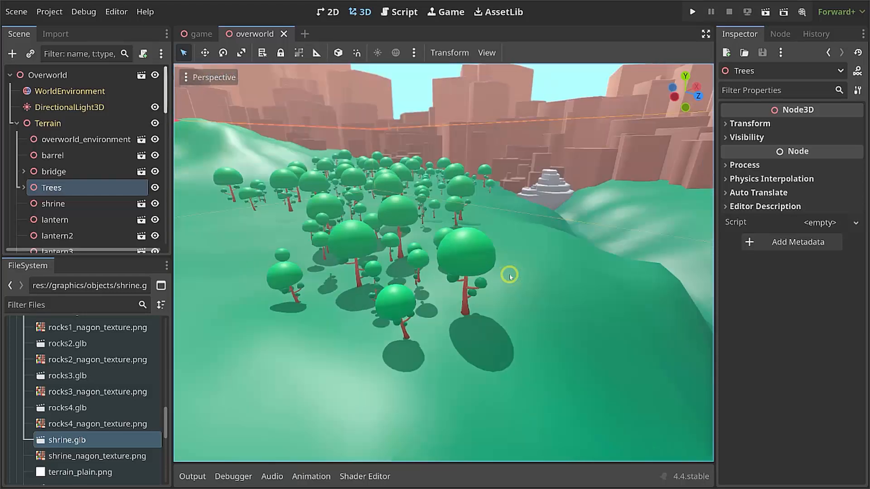
click(419, 263)
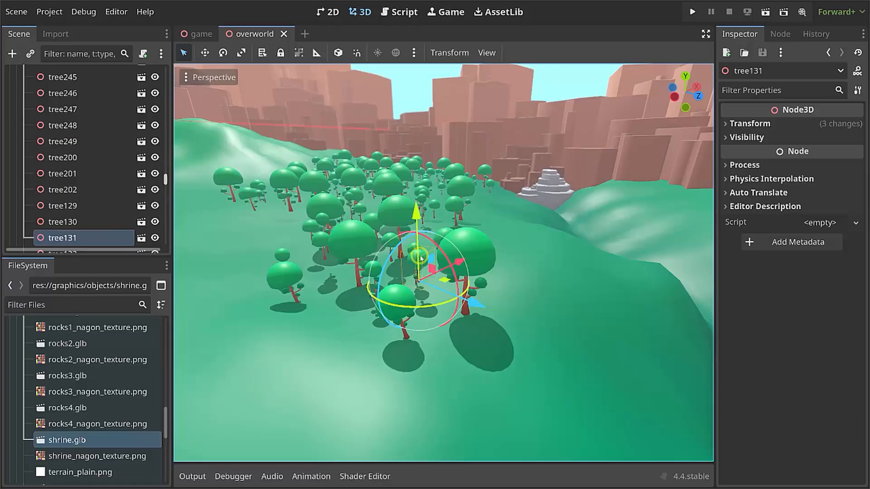
key(f)
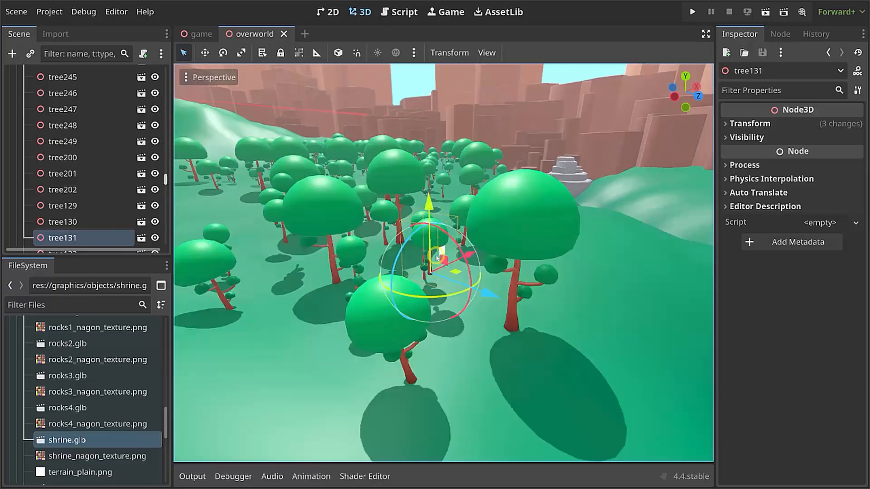
middle_drag(474, 248, 451, 192)
drag(449, 193, 455, 244)
scroll(416, 170, down, 15)
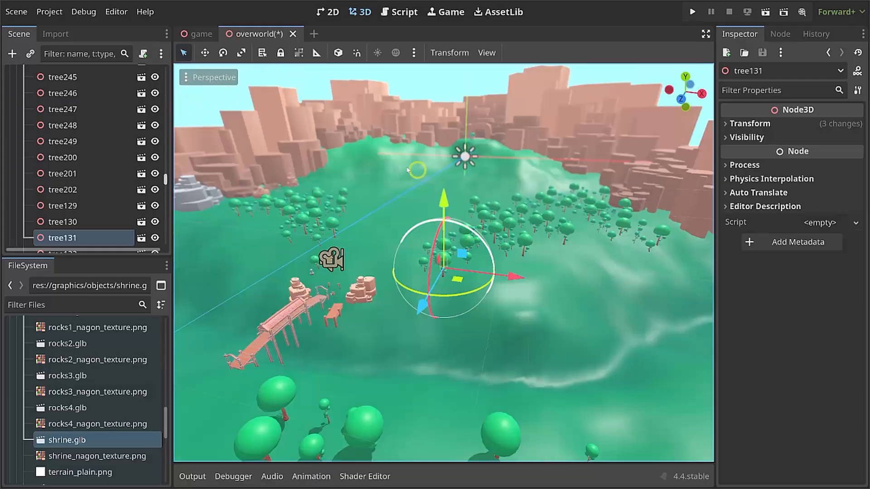
Set the project's main scene to res://scenes/levels/overworld.tscn in the run settings.
click(49, 12)
click(49, 28)
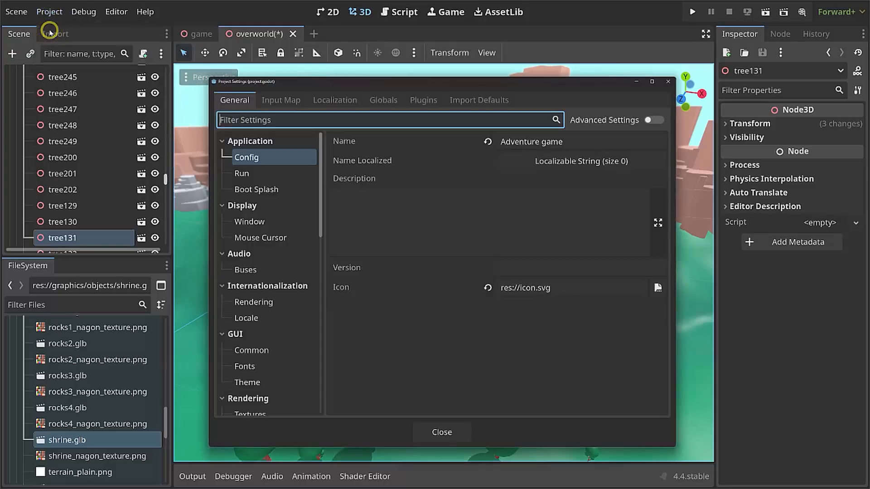
click(247, 177)
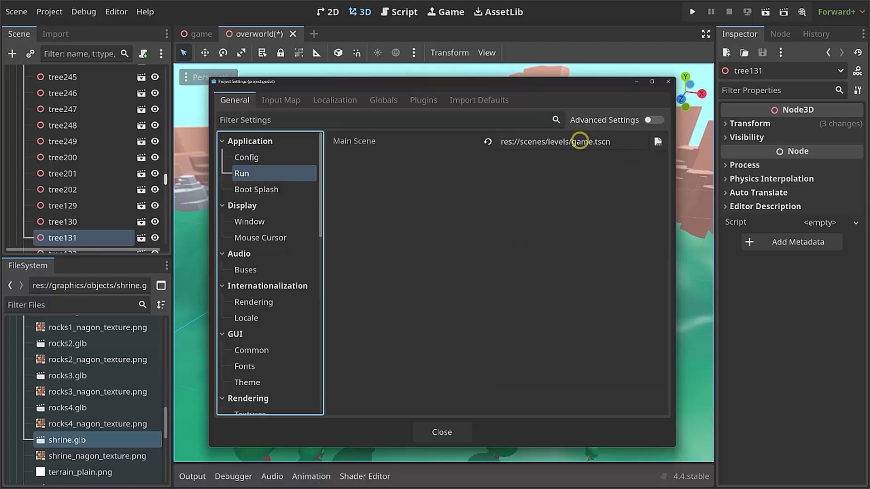
click(657, 142)
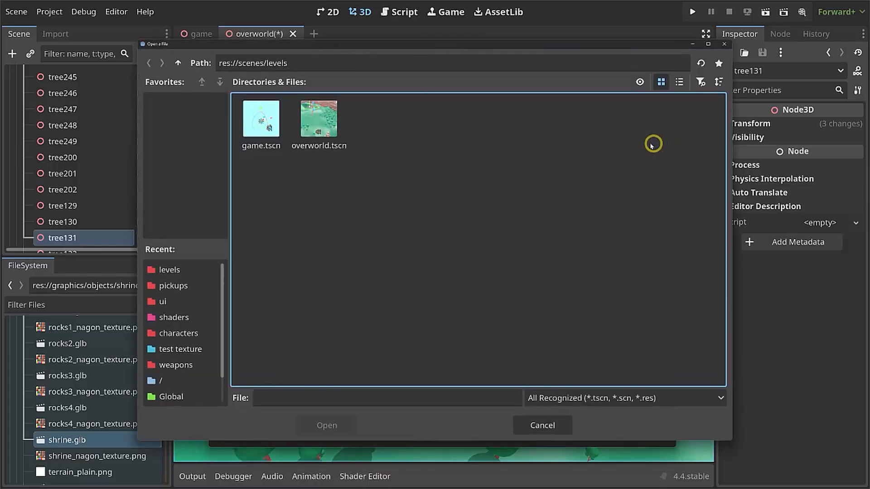
double_click(320, 121)
click(442, 431)
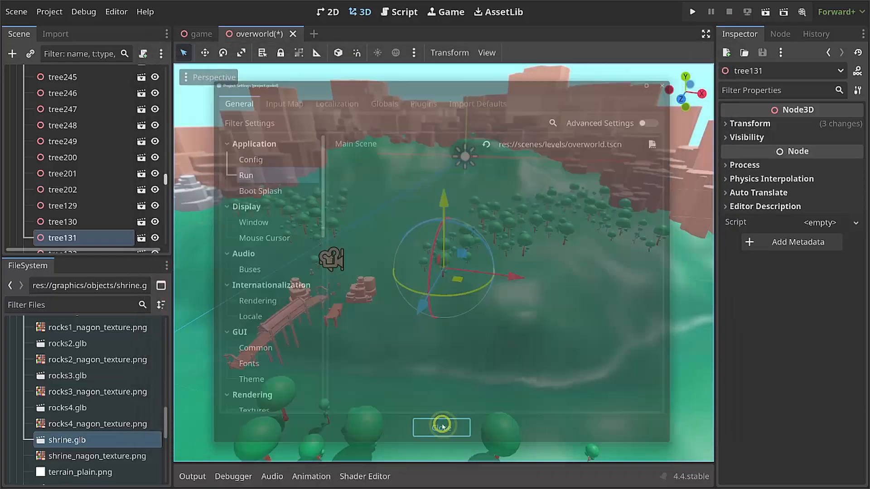
Run the base game scene on its own to check it, and stop the game.
click(198, 33)
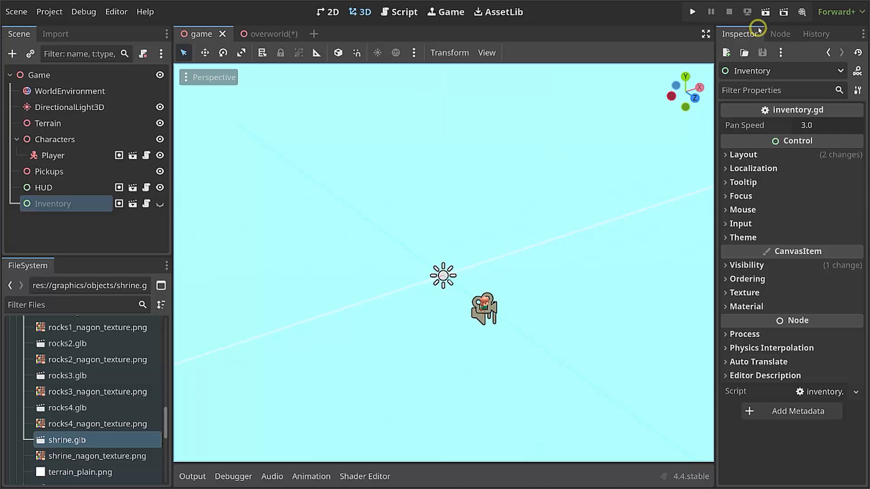
click(766, 11)
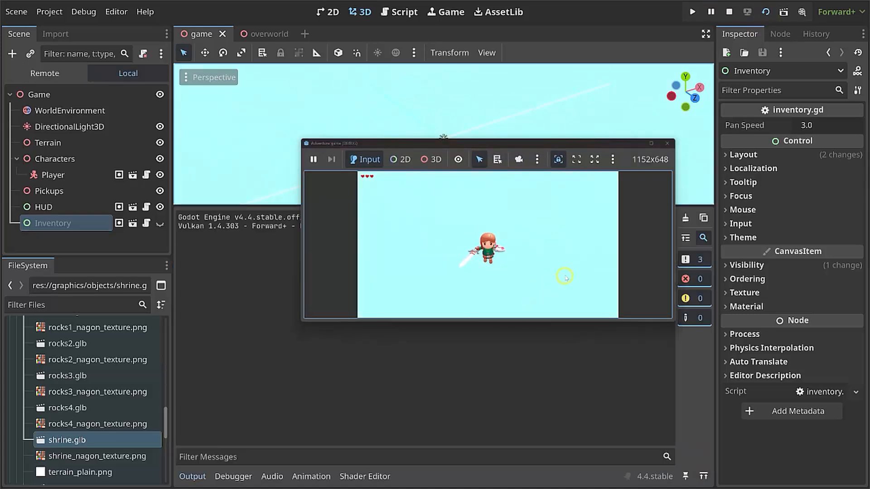
key(F8)
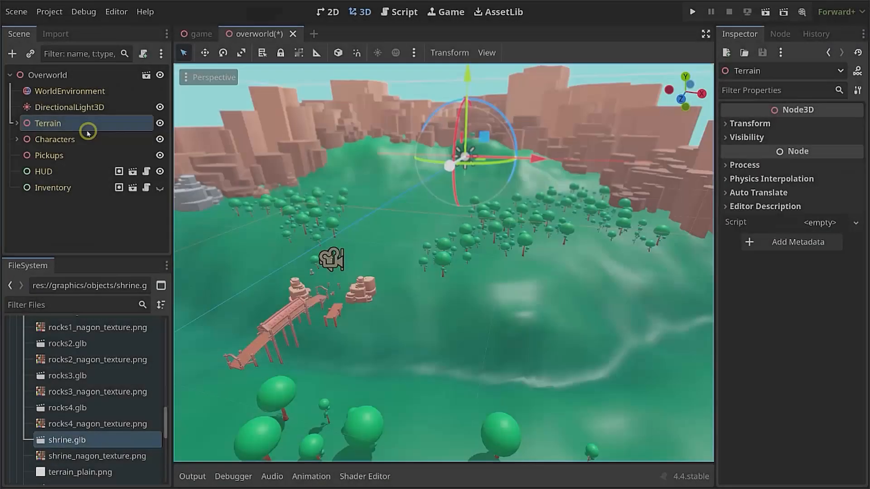
Add a MeshInstance3D under the overworld's Terrain node and name it Water.
click(27, 121)
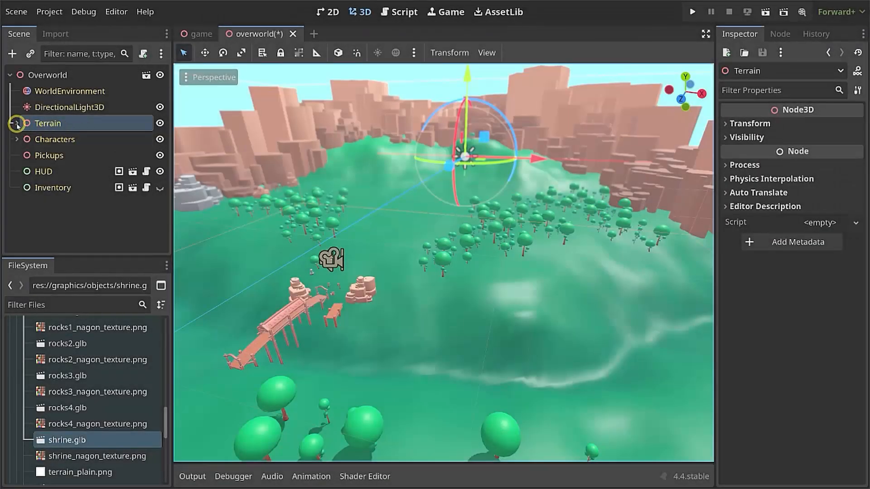
click(16, 124)
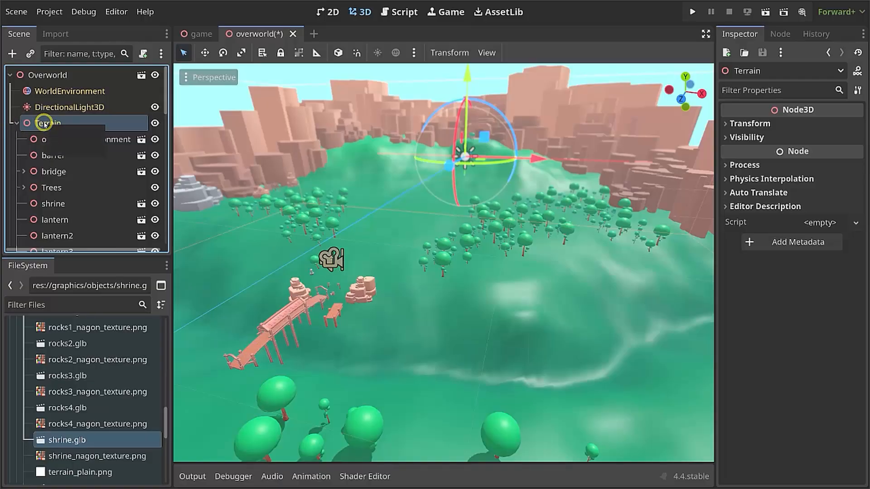
key(ctrl+a)
text(mesh)
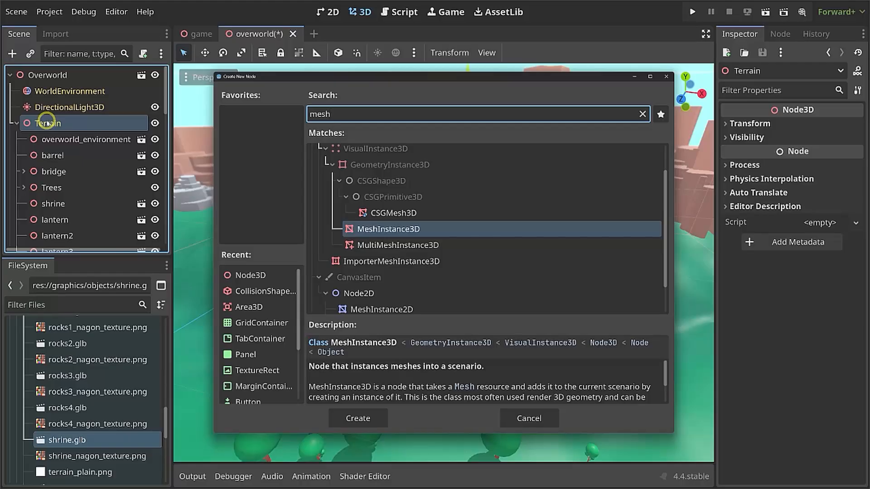
key(Return)
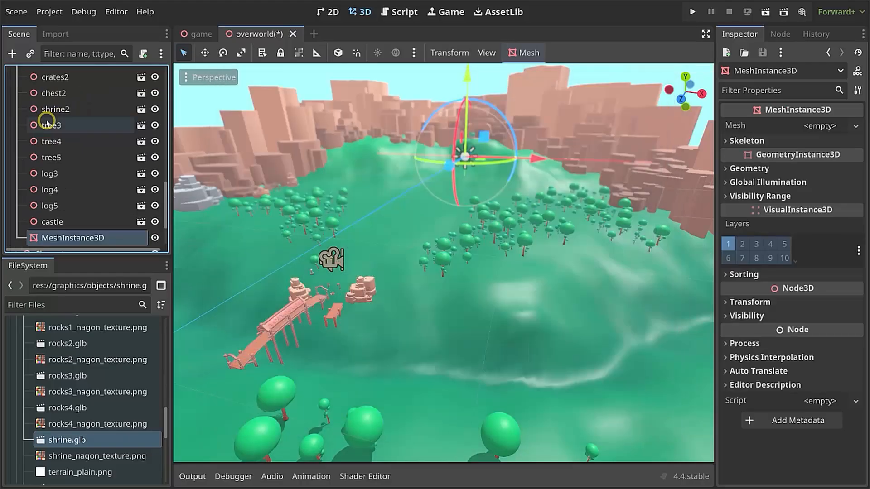
double_click(87, 237)
text(Water)
key(Return)
Assign a new PlaneMesh to the Water node.
middle_drag(393, 159, 530, 185)
drag(531, 185, 489, 199)
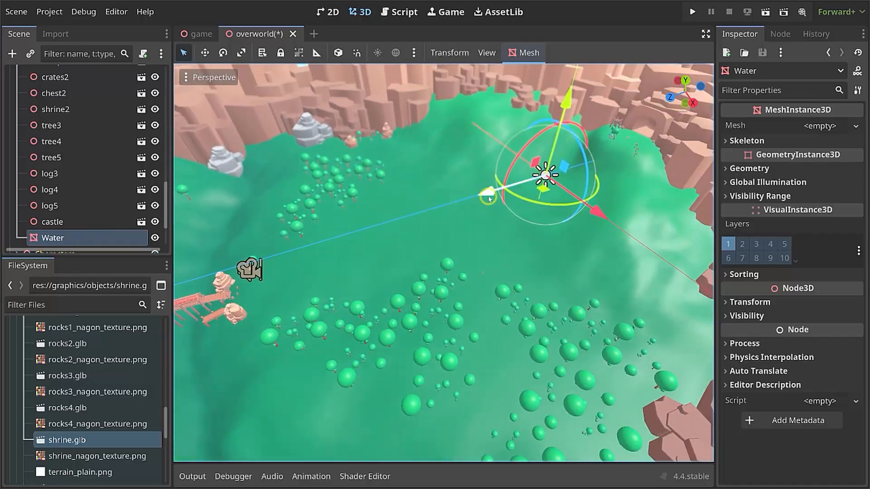
click(827, 127)
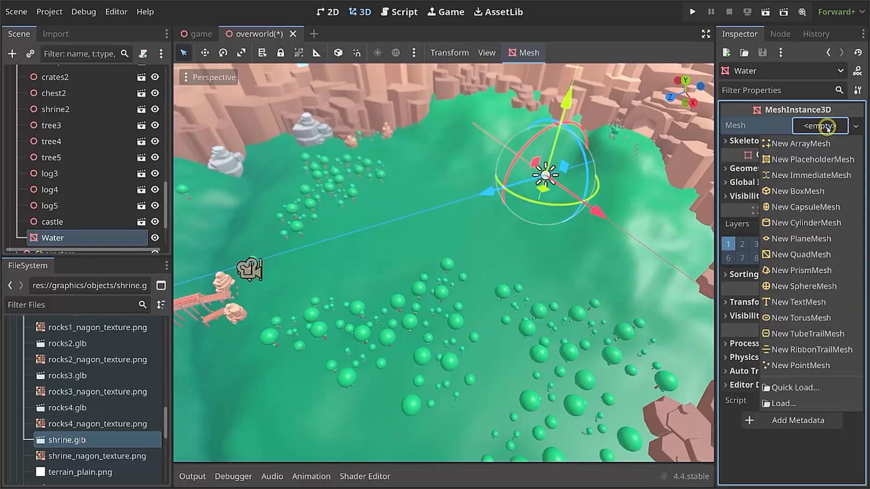
click(789, 240)
Move the Water plane along the Z axis to the bridge and lower it towards the riverbed.
drag(265, 250, 222, 262)
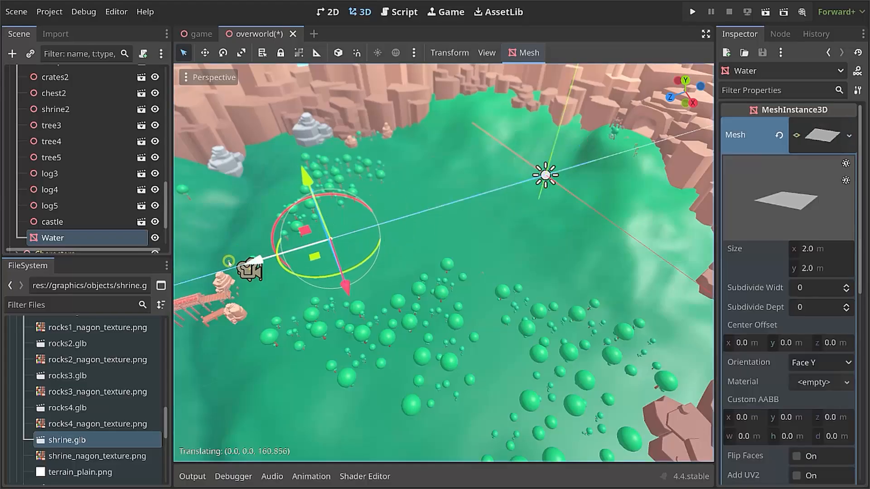
shift+middle_drag(363, 255, 429, 262)
drag(429, 262, 392, 306)
scroll(454, 261, up, 5)
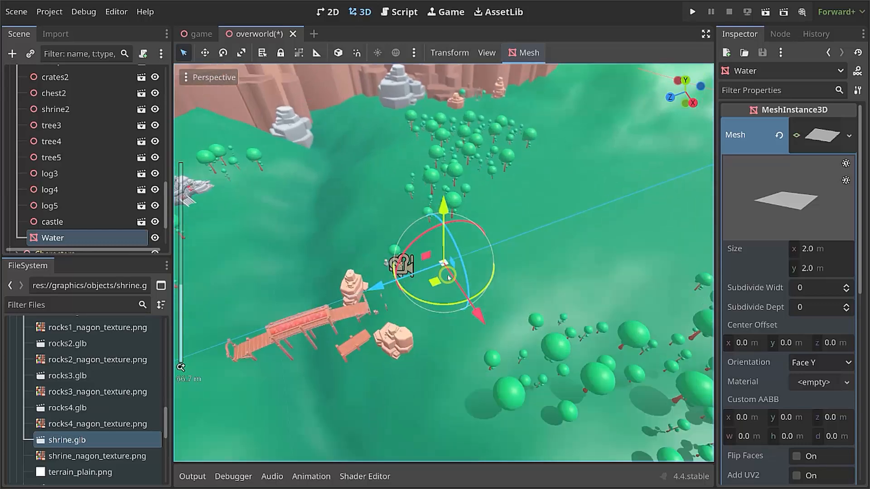
scroll(454, 262, up, 4)
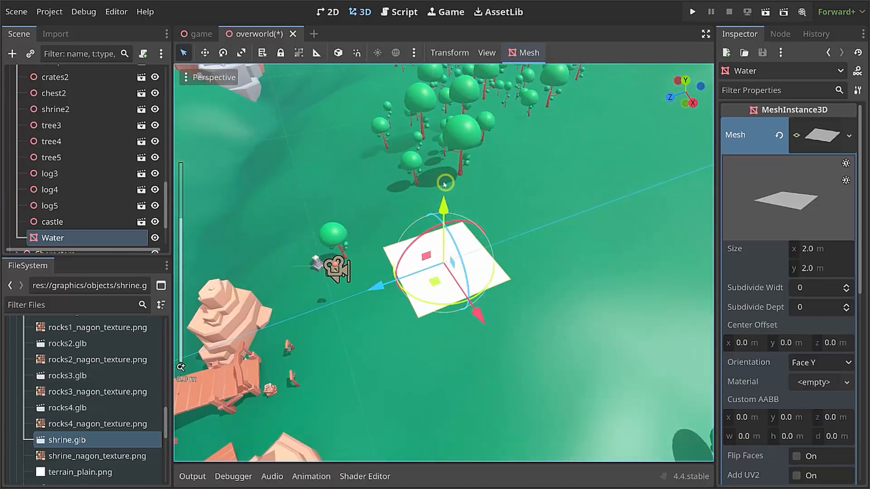
middle_drag(476, 341, 498, 274)
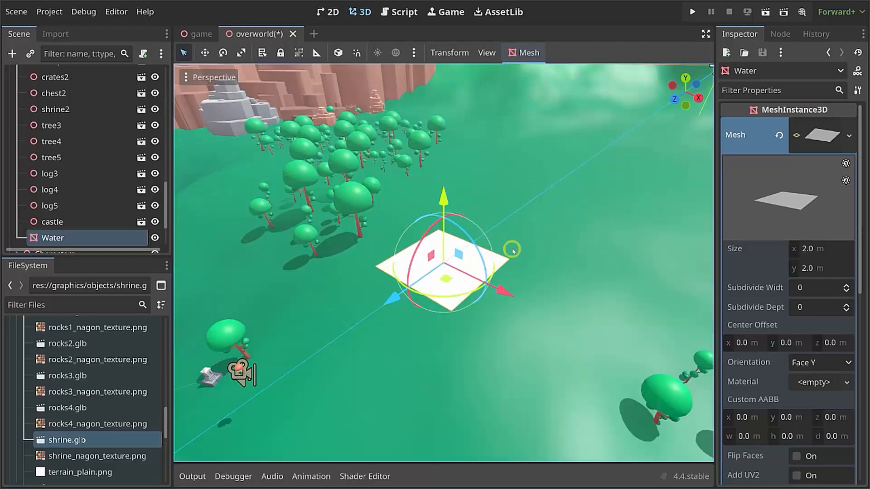
scroll(512, 250, down, 10)
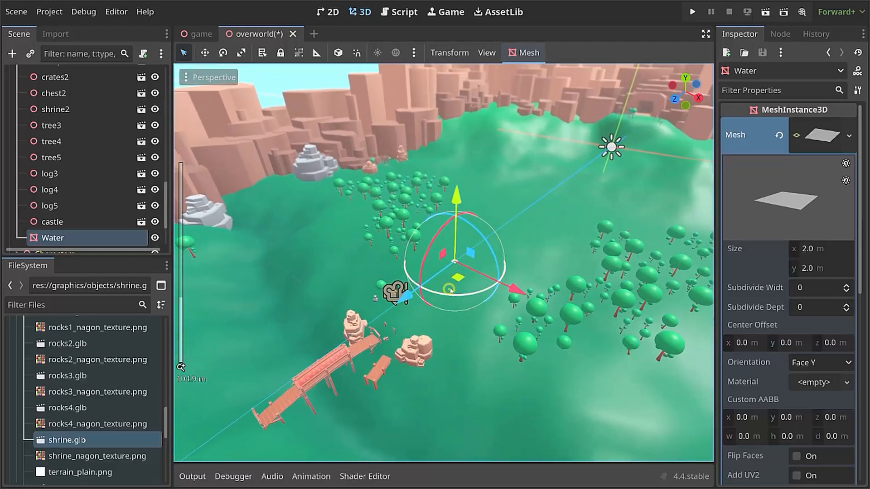
shift+middle_drag(423, 309, 441, 262)
drag(425, 233, 249, 335)
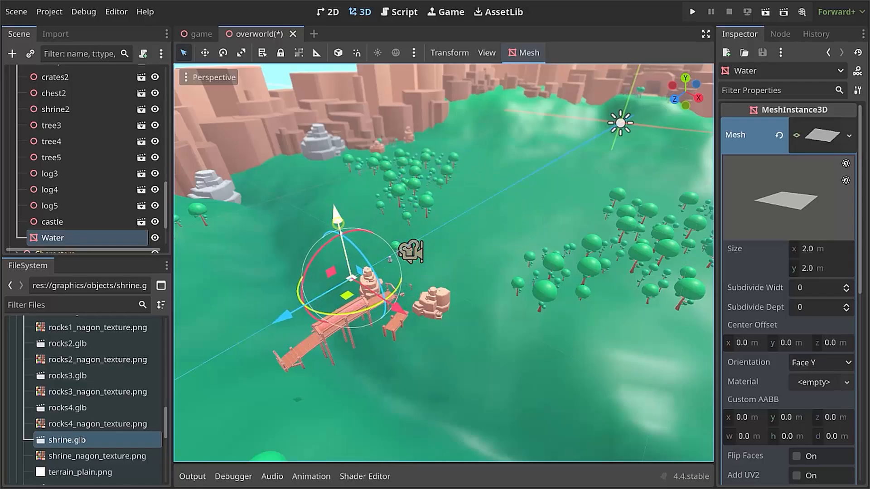
drag(337, 216, 358, 299)
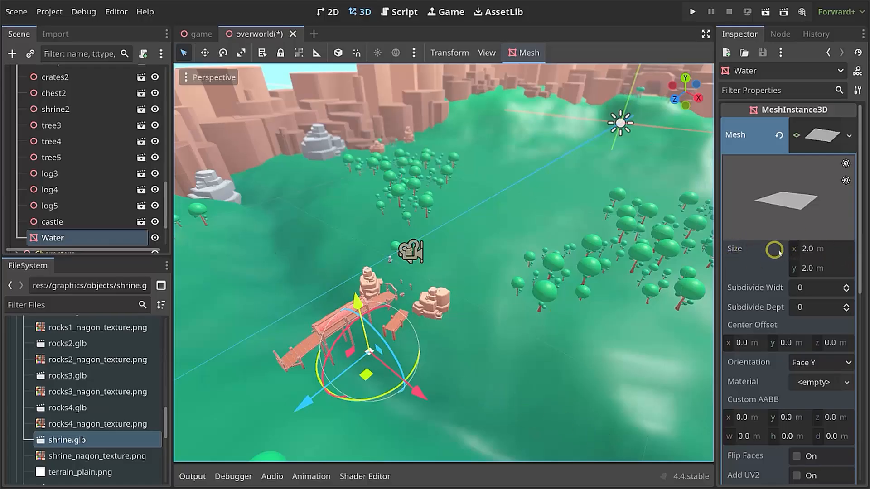
Set the Water plane's size to 400 m in x and 100 m in y.
drag(807, 252, 854, 252)
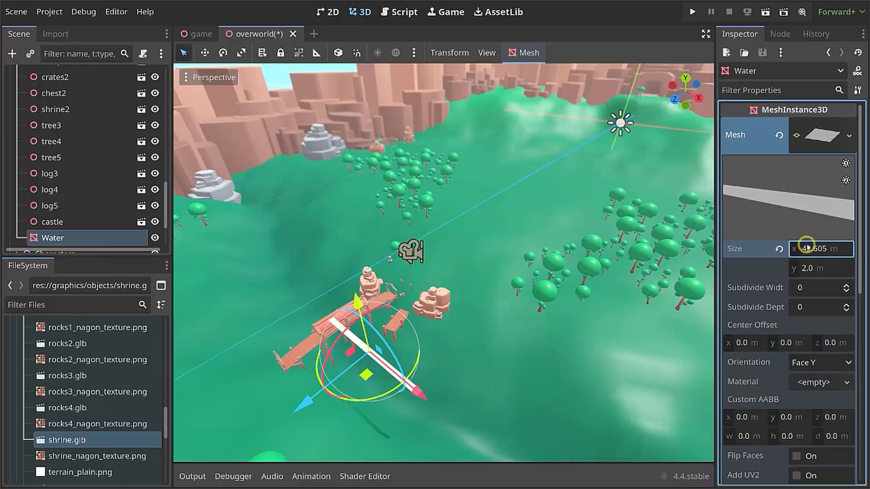
click(821, 250)
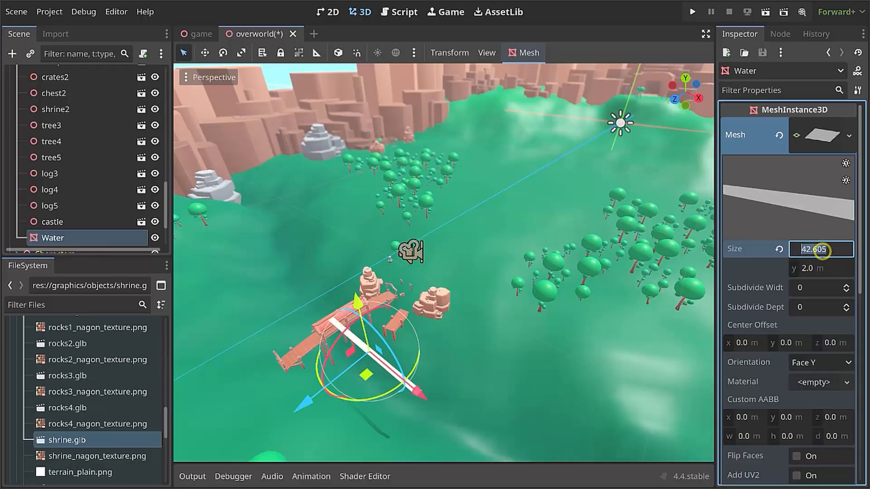
text(400)
key(Tab)
text(10)
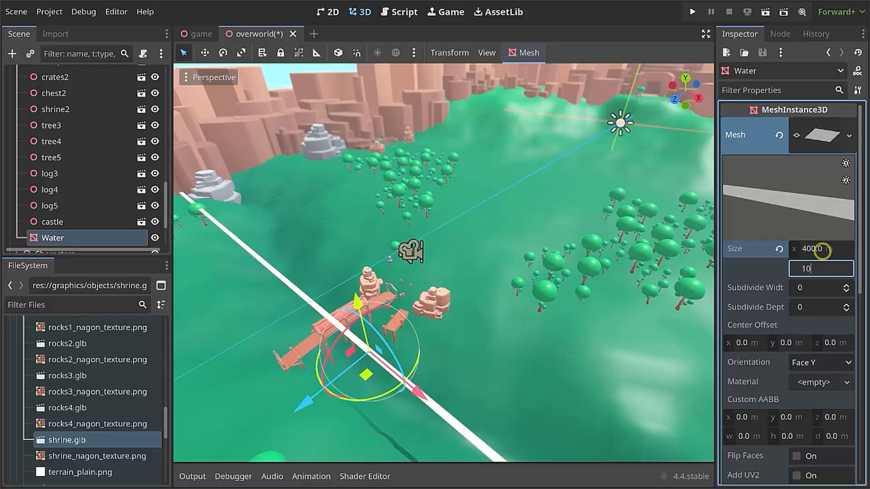
text(0)
key(Tab)
Shift the Water plane along the Z axis and lower it so it only fills the river channel.
scroll(467, 308, down, 5)
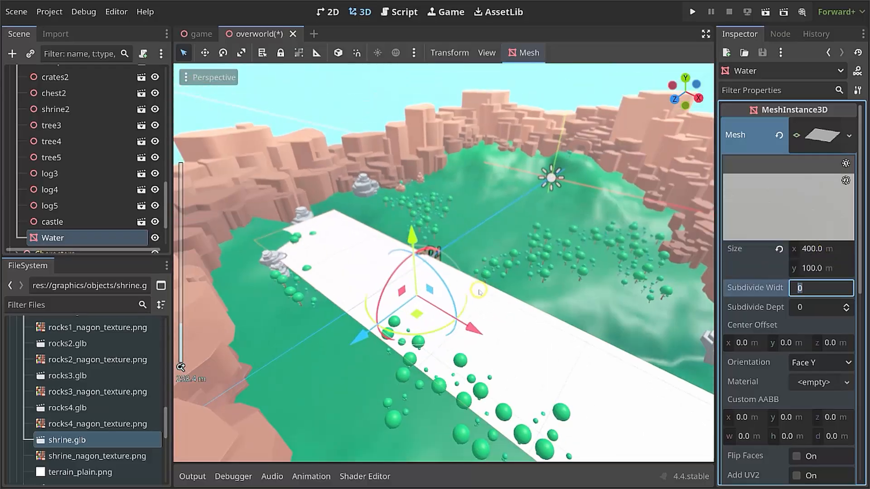
scroll(540, 299, down, 6)
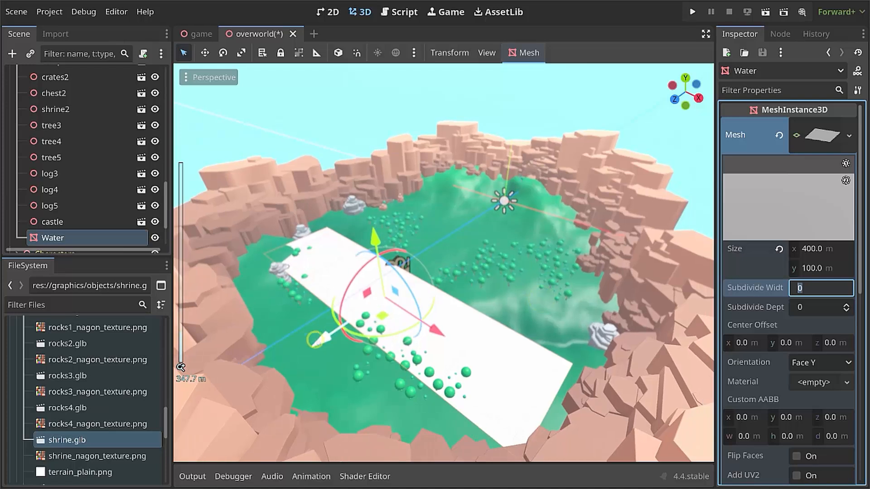
drag(349, 333, 370, 319)
drag(397, 222, 398, 241)
Enlarge the Water plane to 600 m in x and 200 m in y, and adjust its position along the Z axis.
click(822, 252)
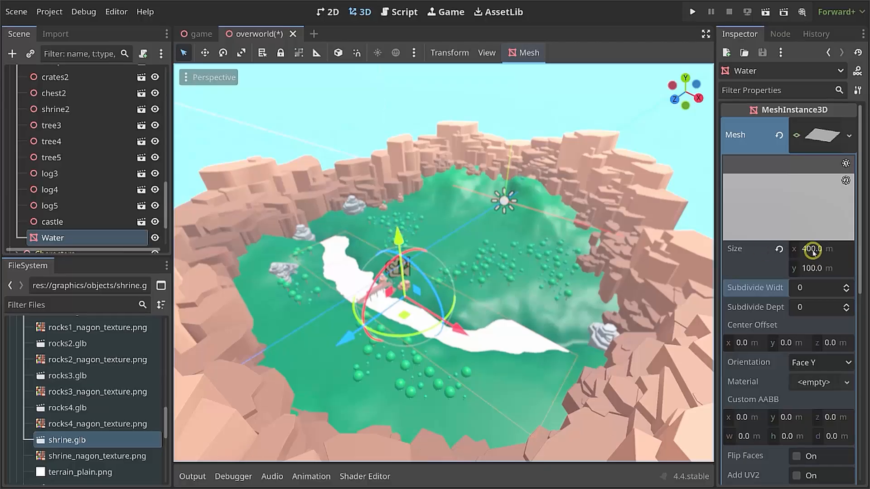
drag(812, 251, 414, 239)
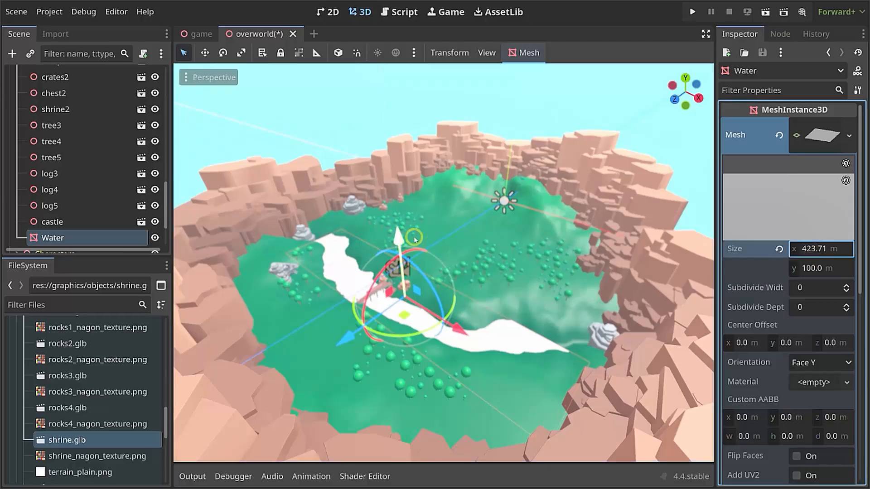
click(811, 249)
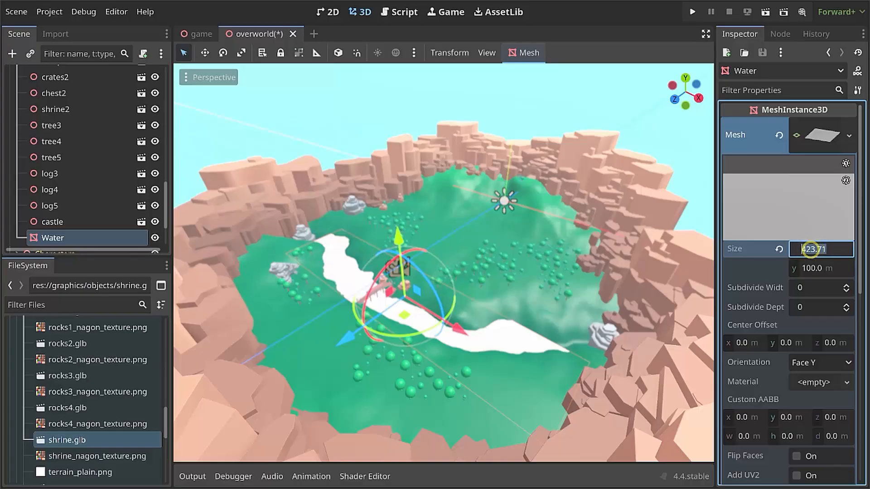
key(Tab)
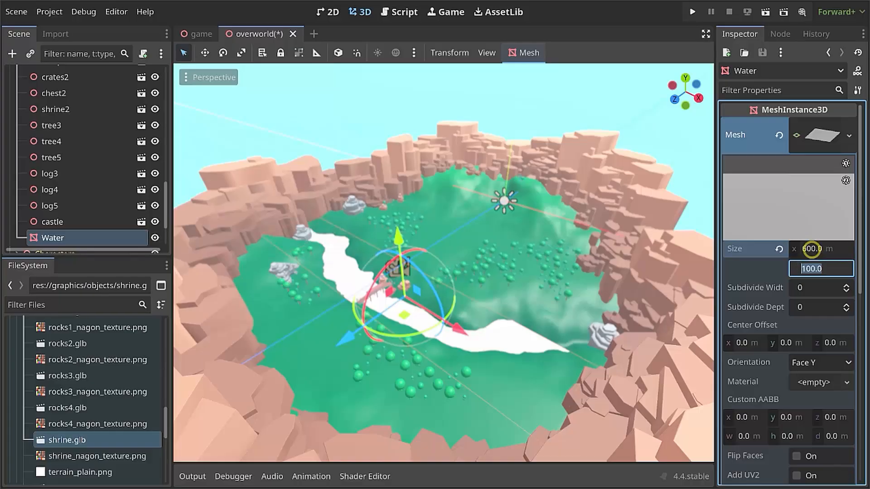
key(Tab)
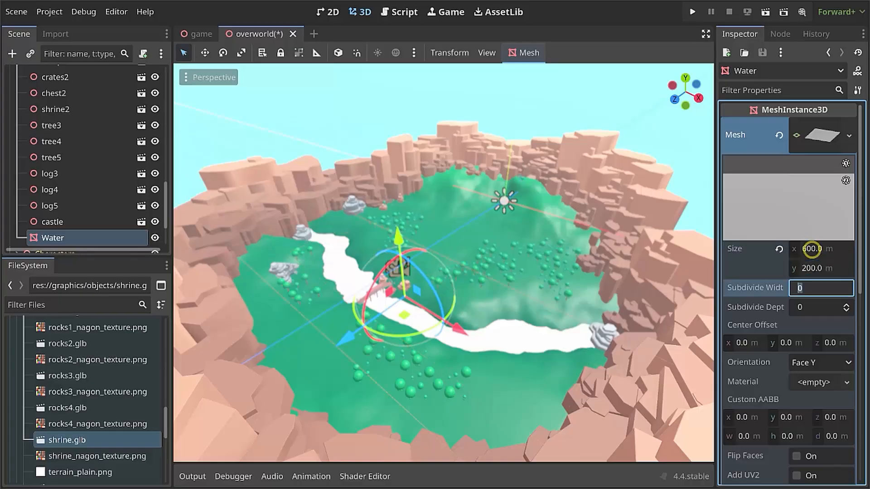
drag(352, 337, 376, 333)
Inspect the water's course from the bridge to the rocks at both ends of the river.
middle_drag(494, 329, 417, 272)
scroll(407, 256, up, 5)
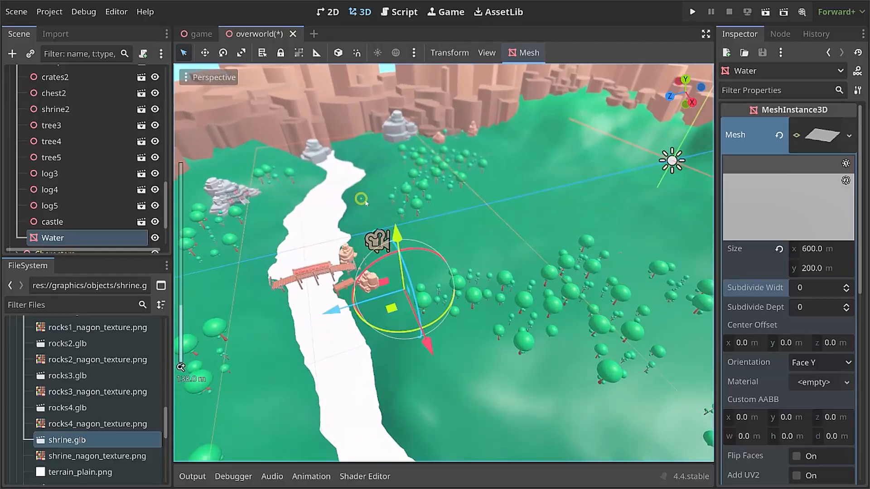
scroll(371, 211, up, 10)
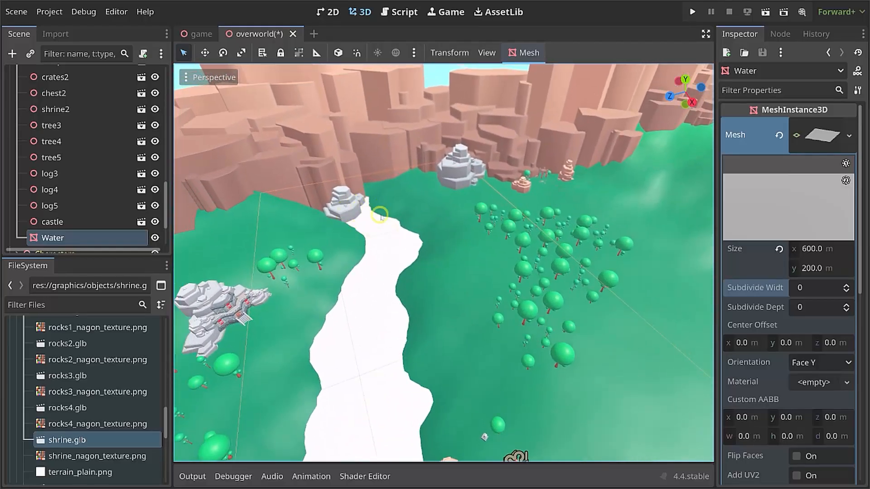
scroll(530, 320, down, 15)
middle_drag(530, 321, 577, 295)
scroll(578, 295, up, 18)
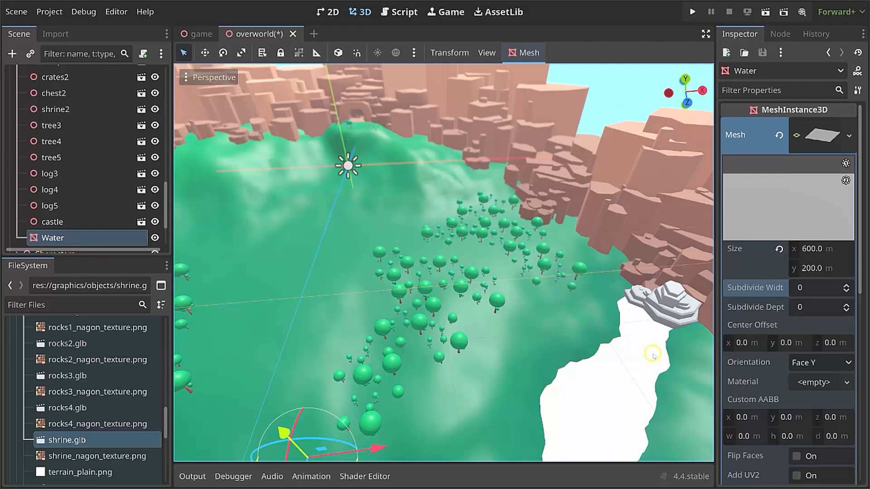
scroll(626, 359, down, 12)
shift+middle_drag(555, 361, 602, 264)
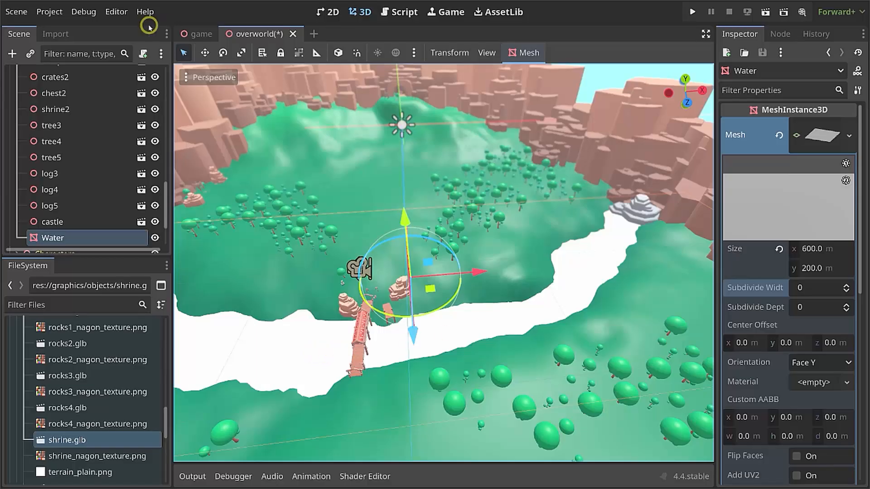
Switch the viewport display to wireframe and widen the inspector so the Water mesh's subdivision properties are fully readable.
click(200, 77)
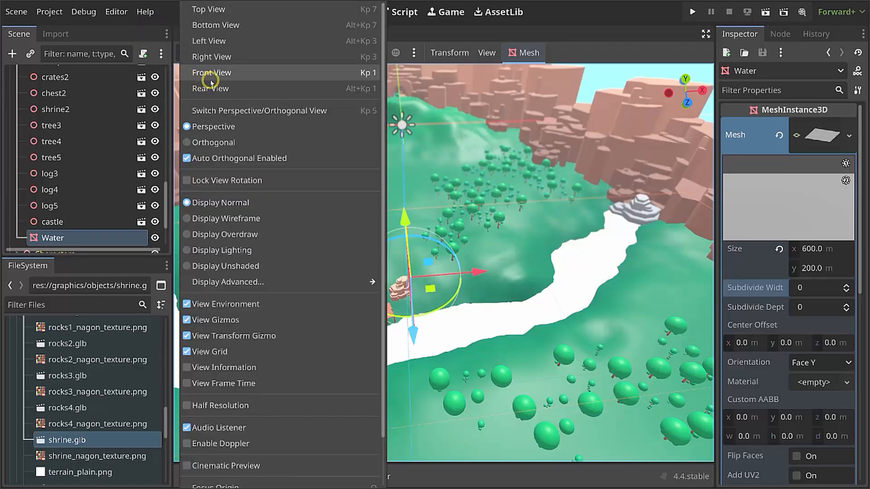
click(241, 219)
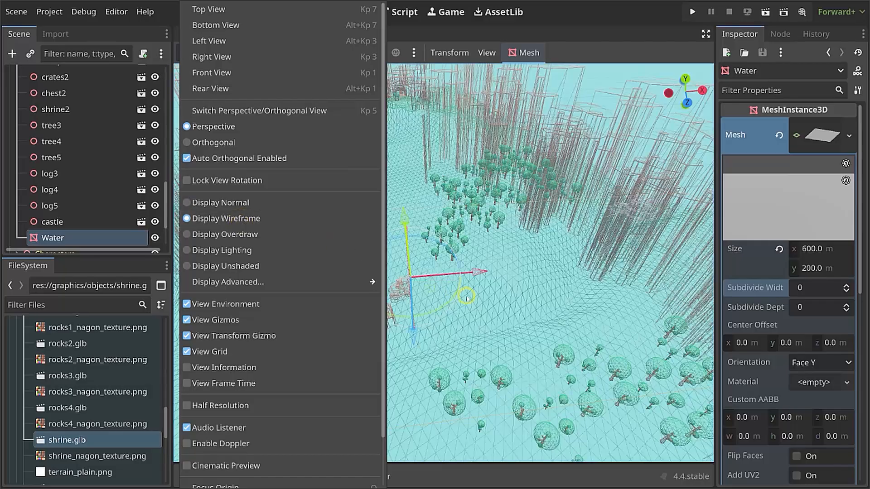
click(521, 309)
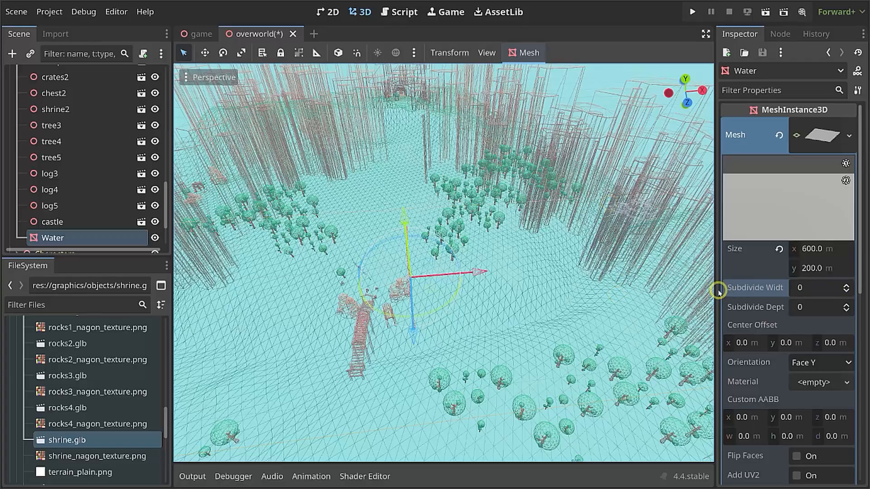
drag(714, 290, 661, 290)
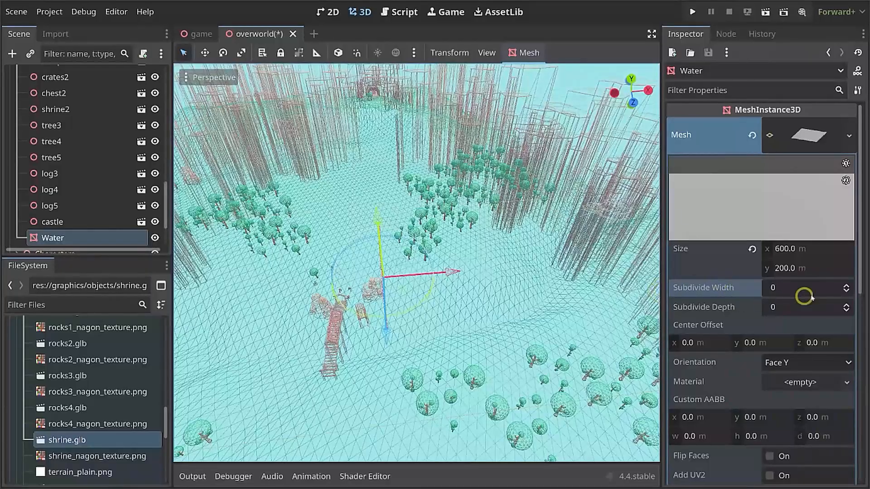
Raise the Water plane's Subdivide Width step by step to 32.
click(845, 285)
click(846, 286)
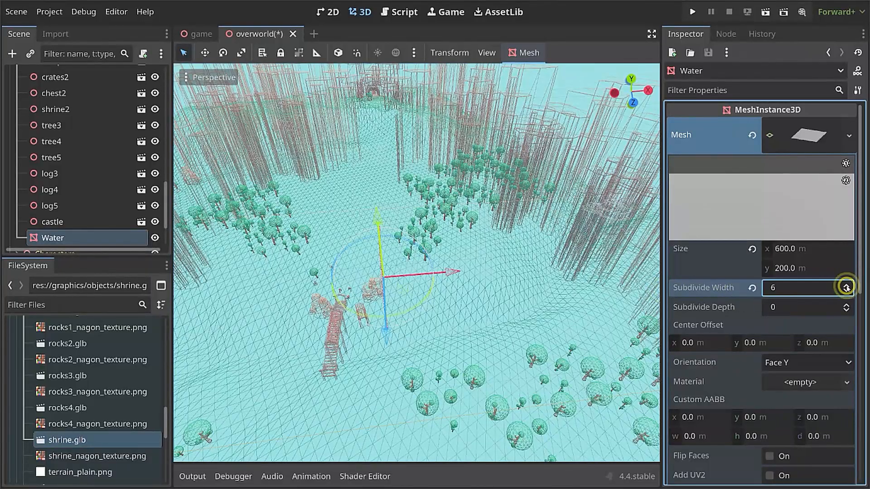
click(846, 286)
click(846, 285)
click(846, 285)
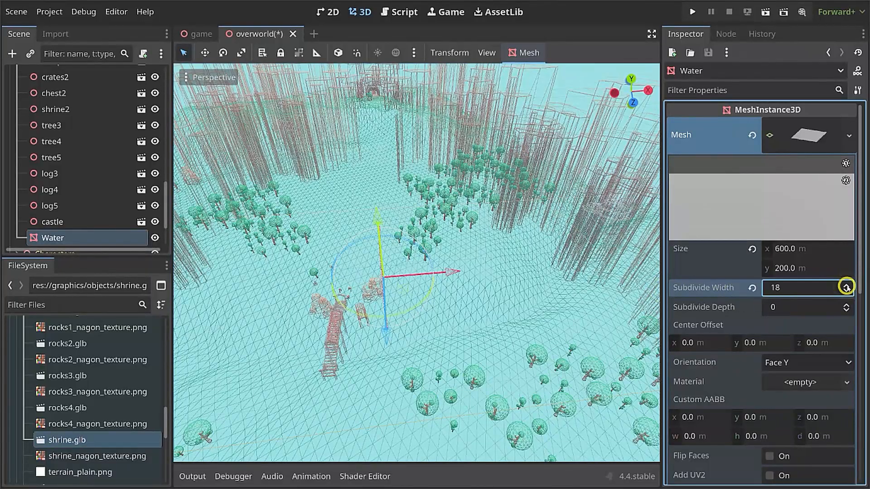
click(846, 285)
click(846, 285)
click(846, 285)
click(846, 286)
click(846, 287)
click(845, 287)
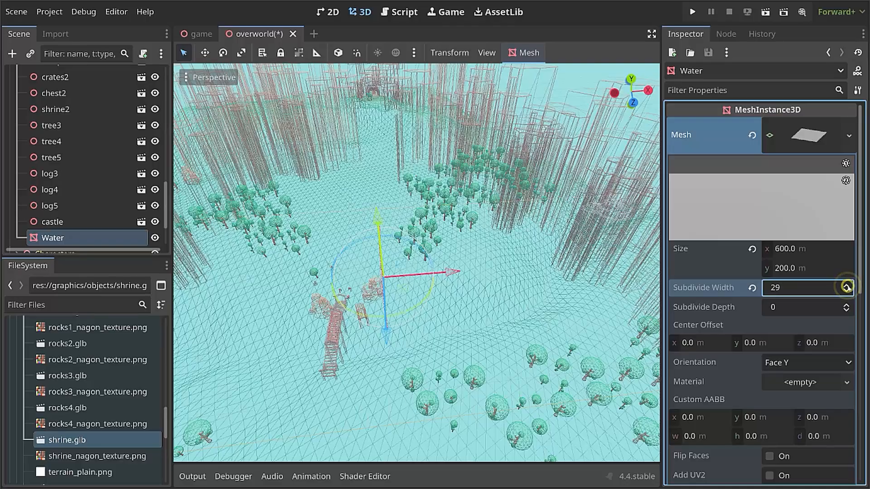
click(846, 287)
click(845, 287)
click(845, 287)
Set the Water plane's Subdivide Width to 300 and Subdivide Depth to 100.
middle_drag(602, 253, 252, 249)
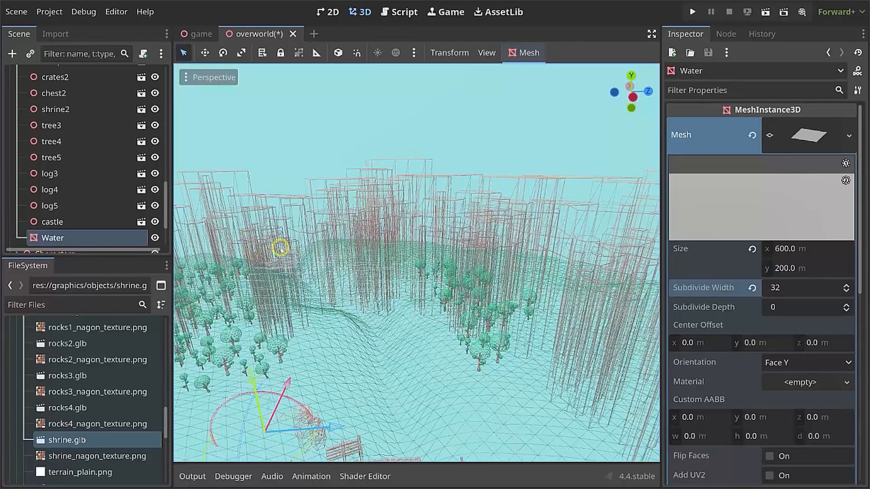
click(809, 288)
key(Tab)
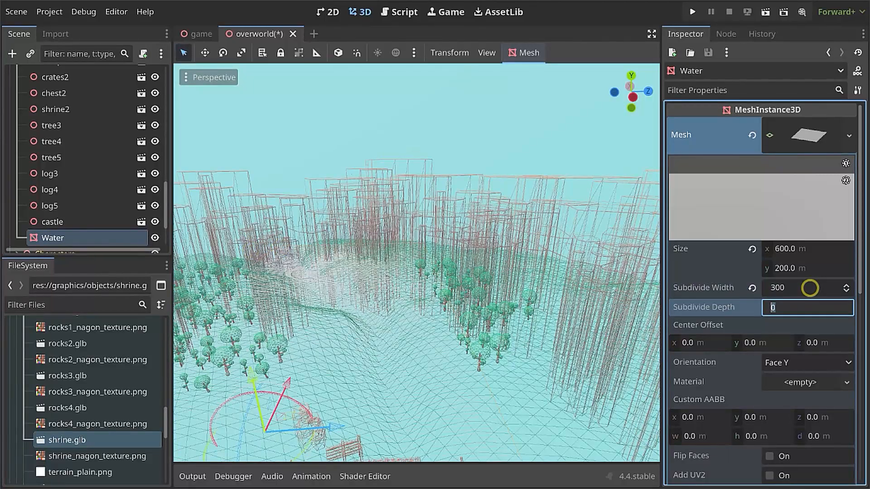
key(Tab)
Examine the subdivided water mesh along the river and around the bridge, and return the viewport to the normal display.
middle_drag(375, 320, 471, 202)
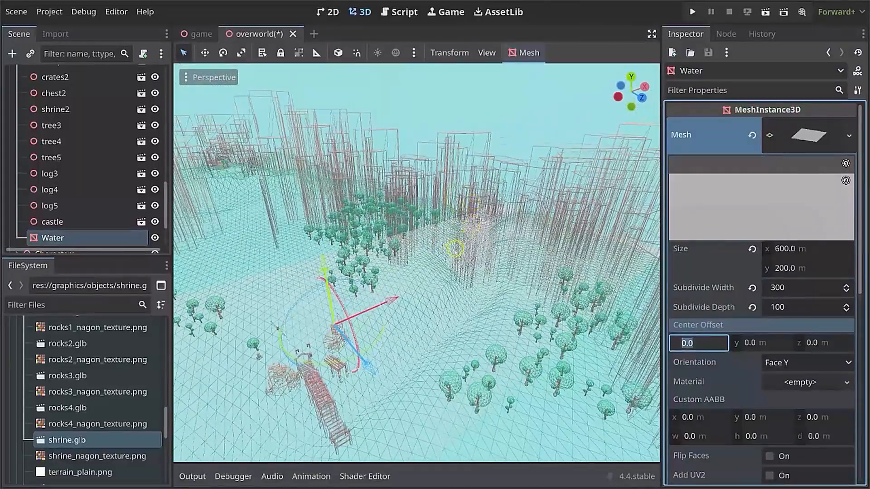
middle_drag(453, 257, 357, 248)
scroll(405, 259, up, 5)
scroll(406, 259, up, 8)
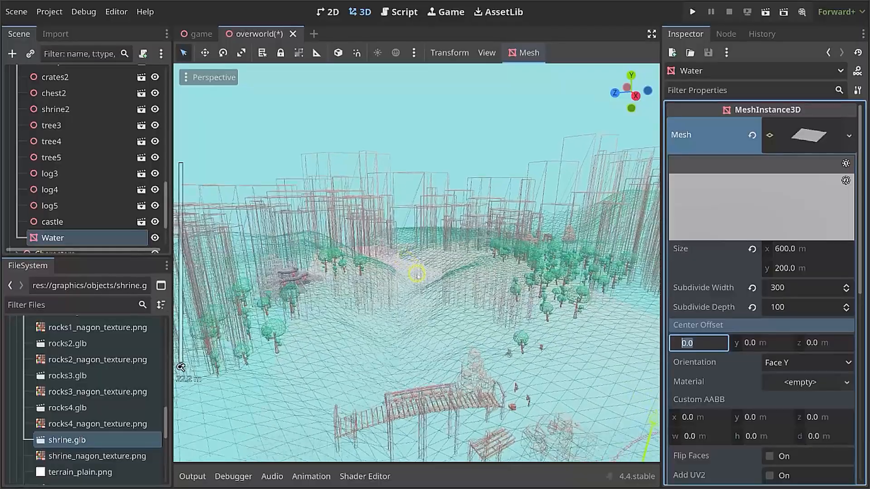
middle_drag(410, 265, 448, 129)
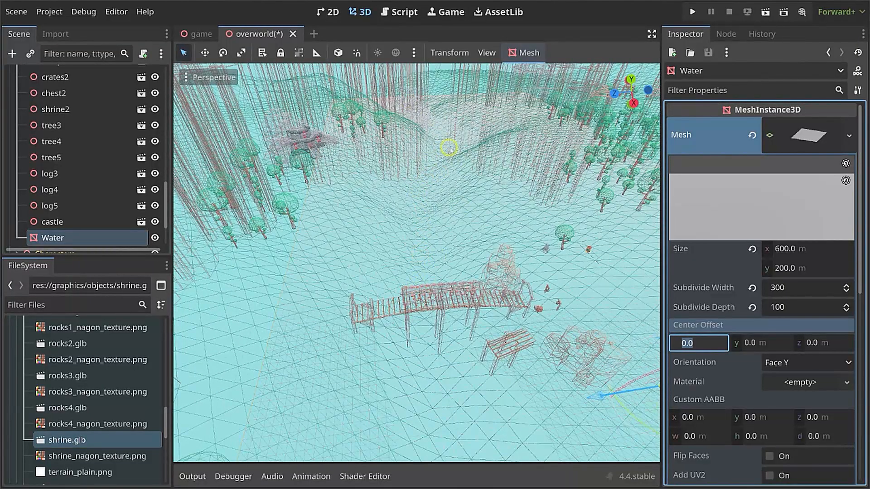
click(212, 82)
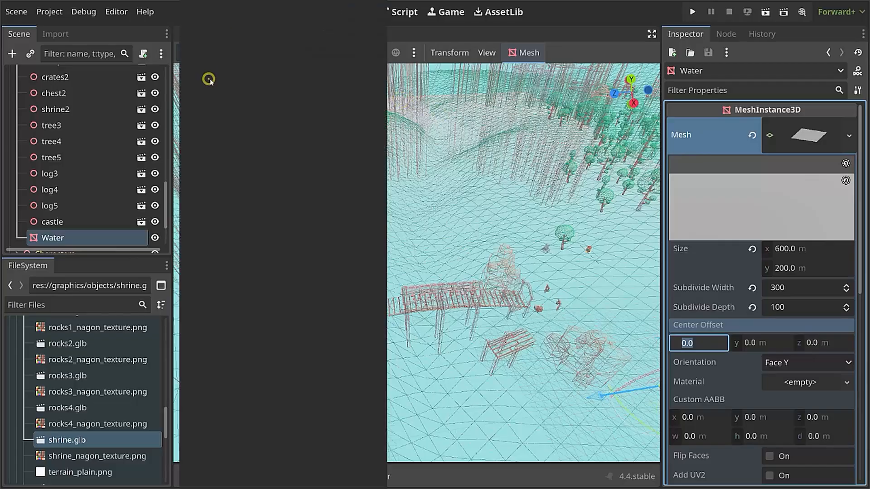
click(204, 204)
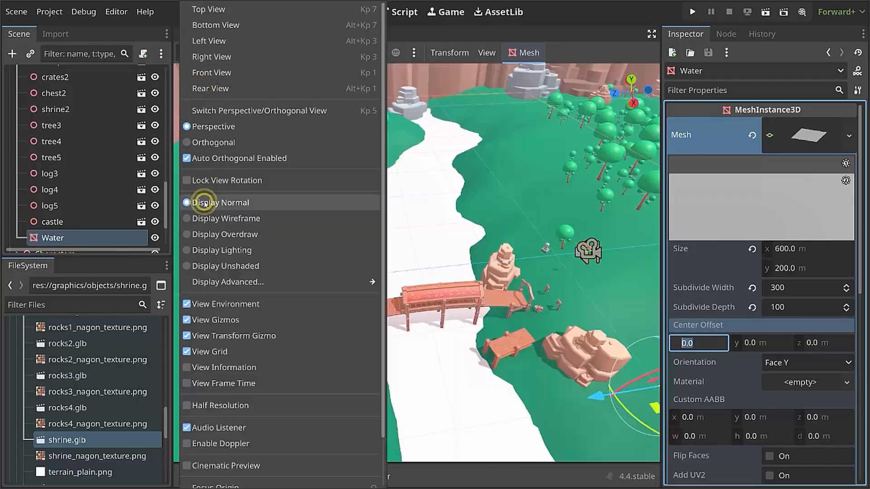
click(442, 185)
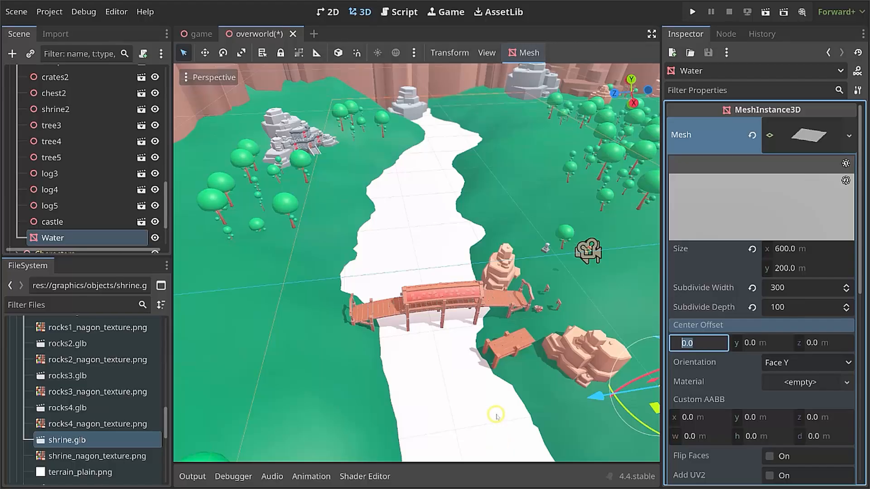
Raise the Water plane slightly along the Y axis so the water sits higher in the river channel.
scroll(715, 290, down, 3)
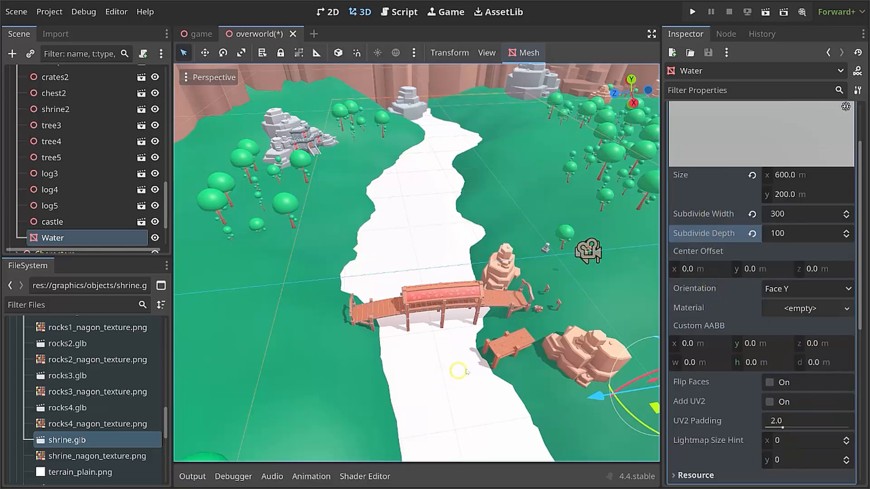
shift+middle_drag(574, 325, 333, 234)
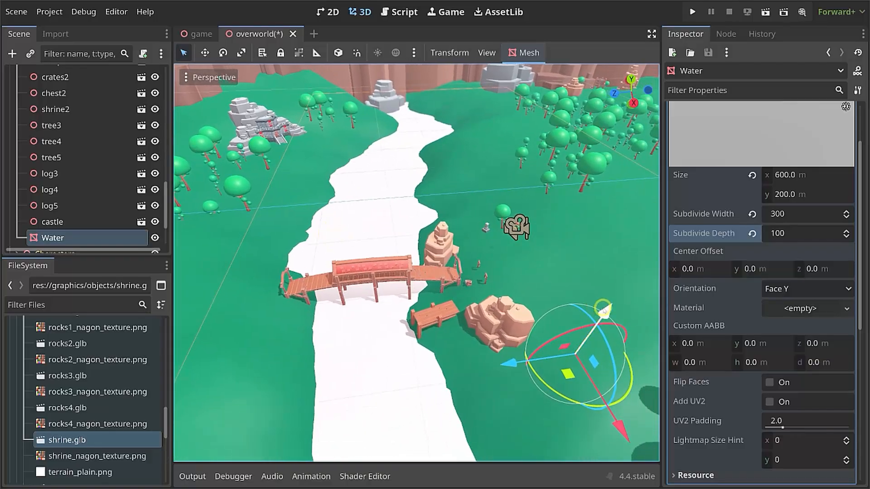
drag(604, 312, 604, 306)
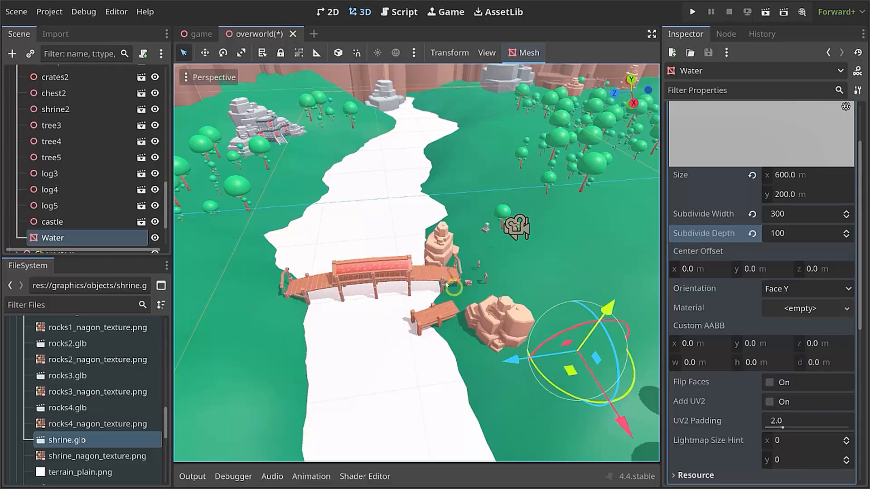
middle_drag(417, 332, 420, 316)
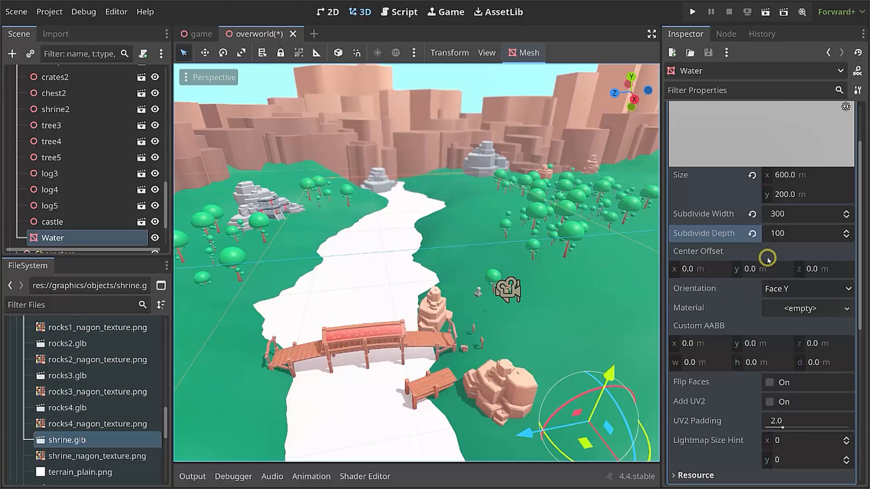
Assign a new ShaderMaterial to the Water plane mesh and expand its properties.
mouse_move(769, 257)
click(793, 312)
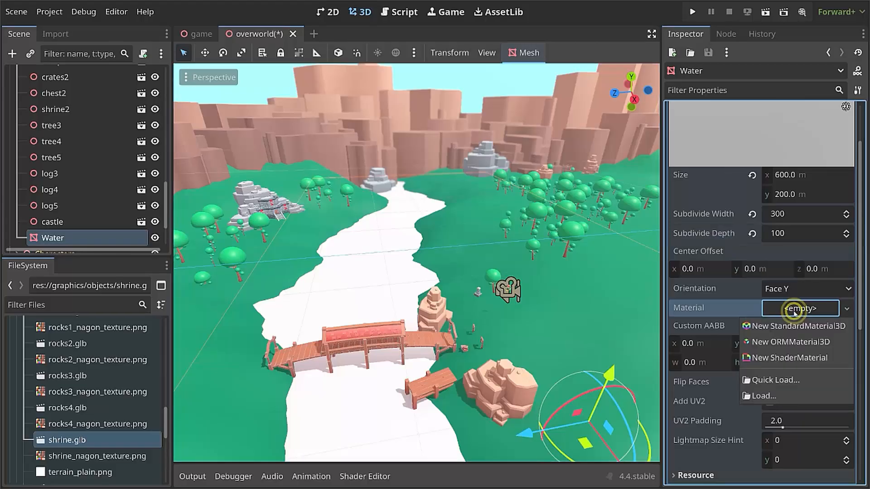
click(800, 357)
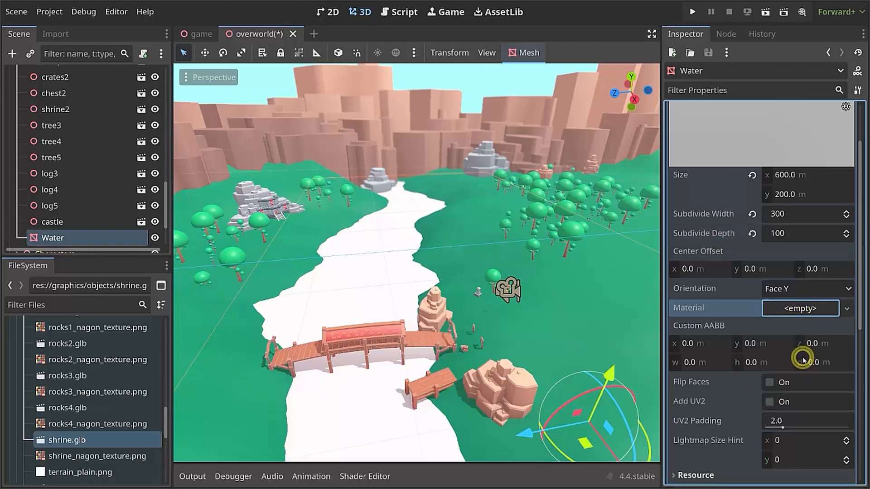
click(813, 319)
scroll(797, 346, down, 3)
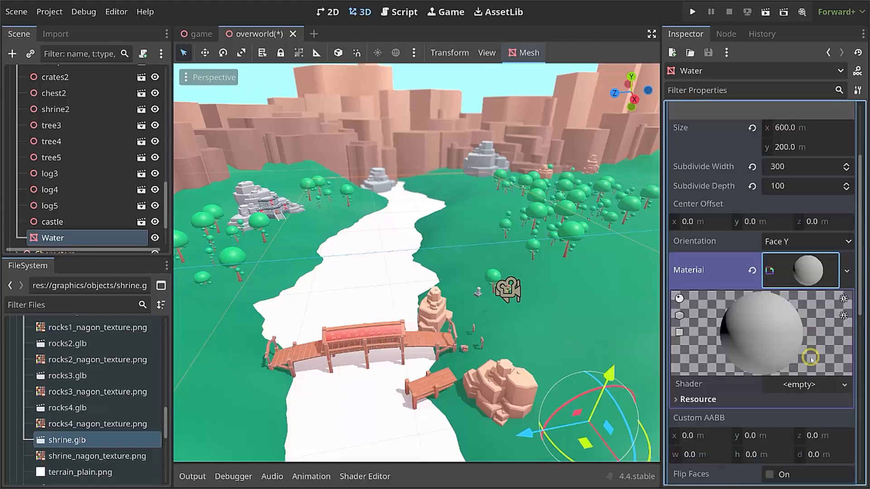
Start a new shader for the water material with type VisualShader.
click(800, 342)
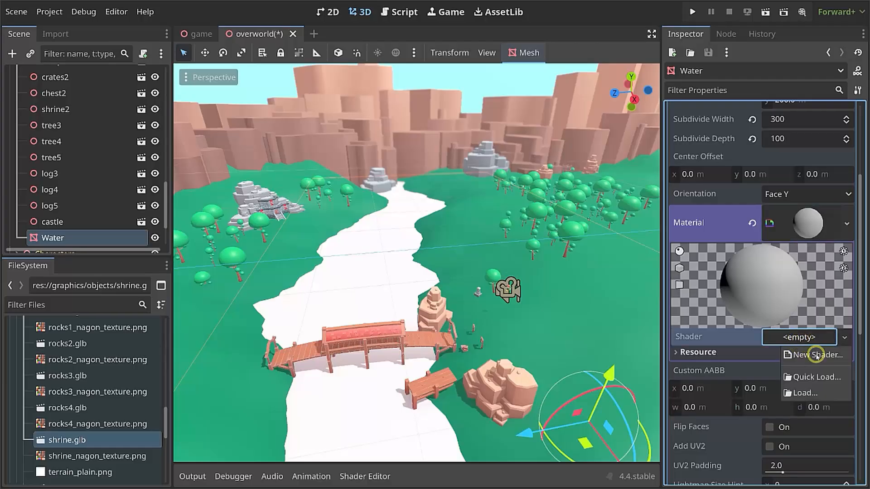
click(815, 355)
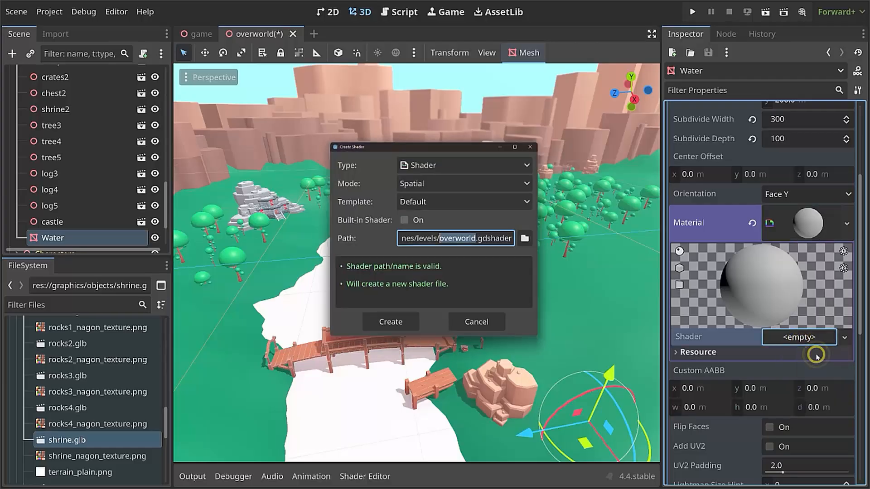
click(420, 162)
click(421, 196)
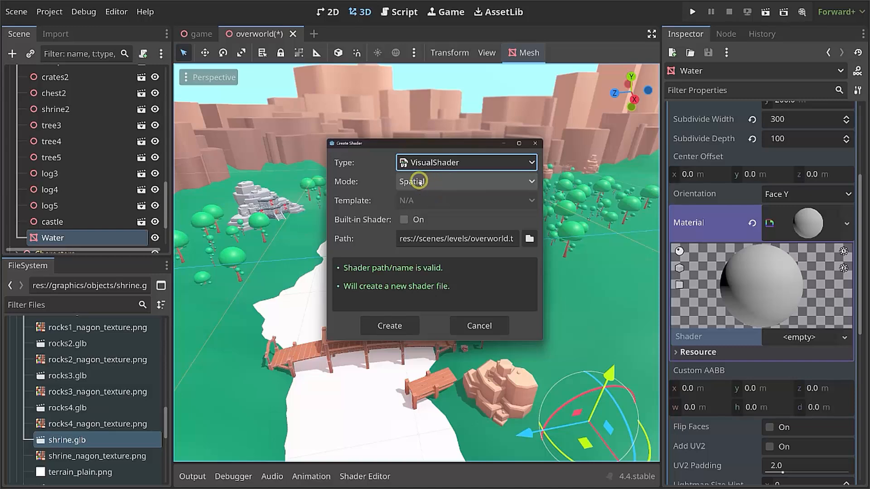
Set the shader's path to res://shaders/liquid.tres and create it.
click(529, 239)
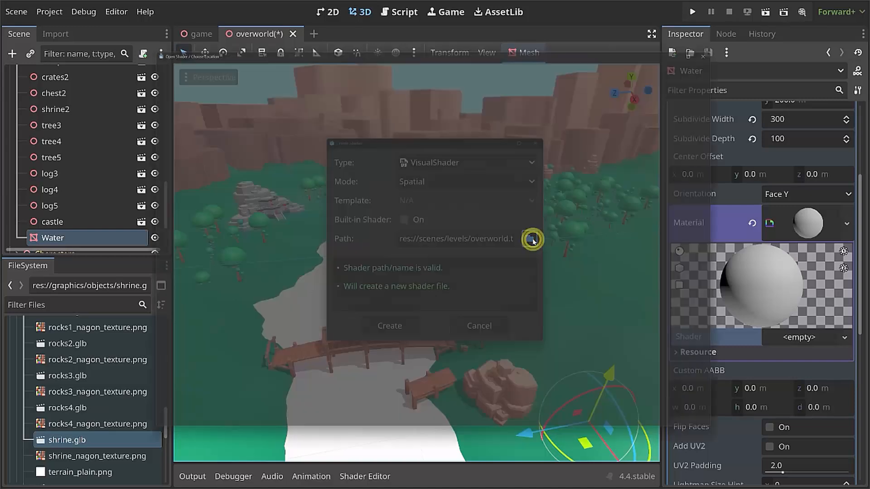
click(179, 63)
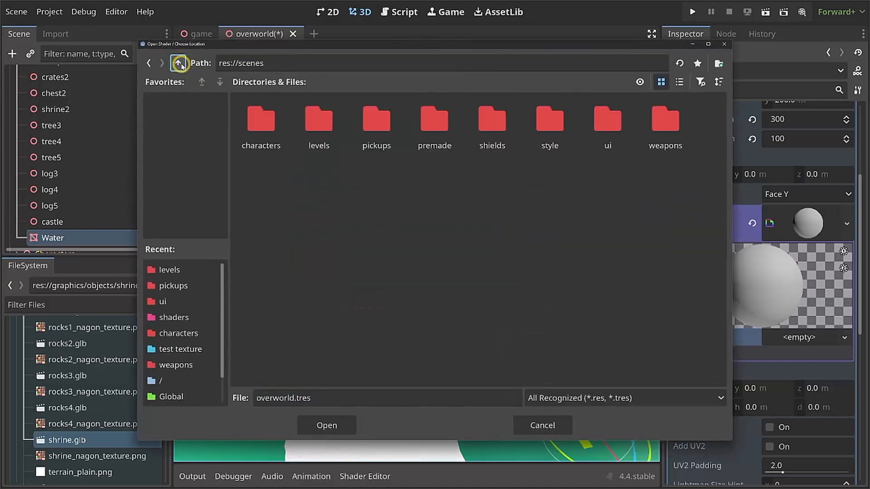
click(179, 63)
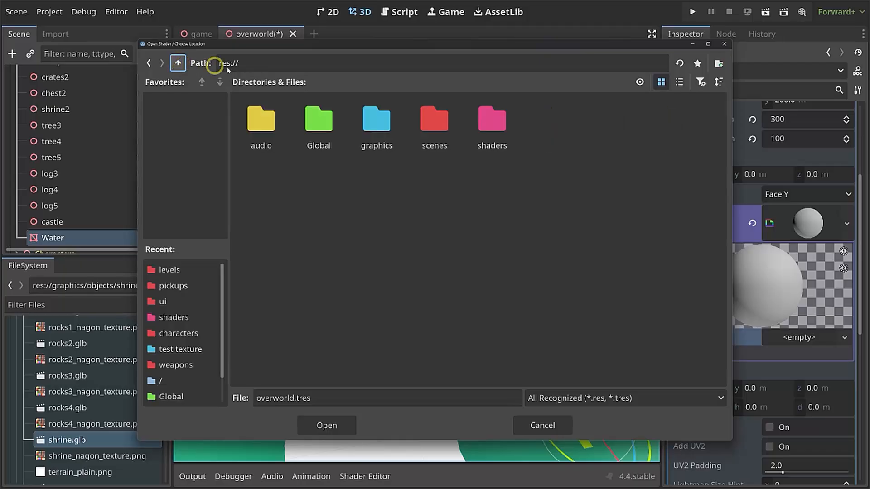
double_click(509, 123)
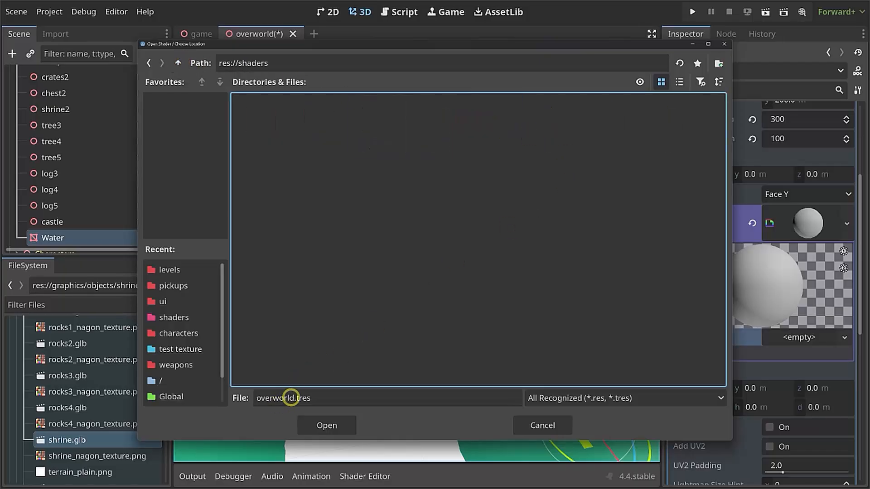
double_click(290, 398)
text(liqui)
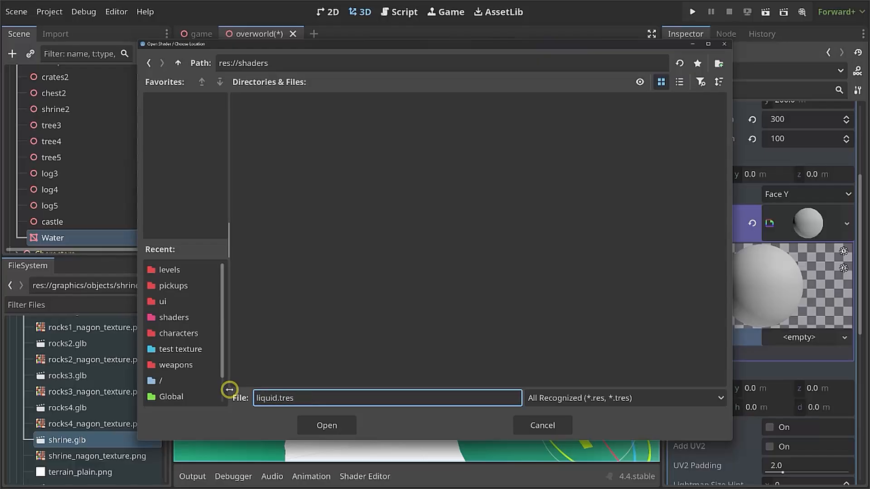
click(327, 425)
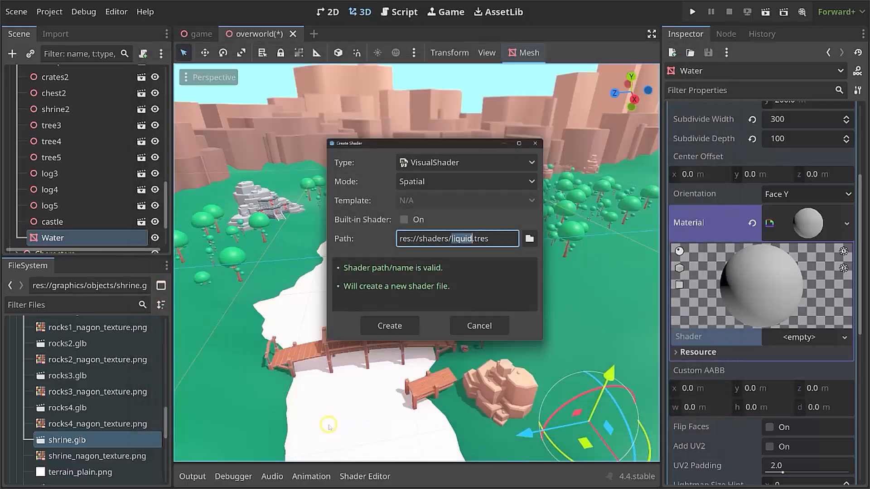
click(389, 326)
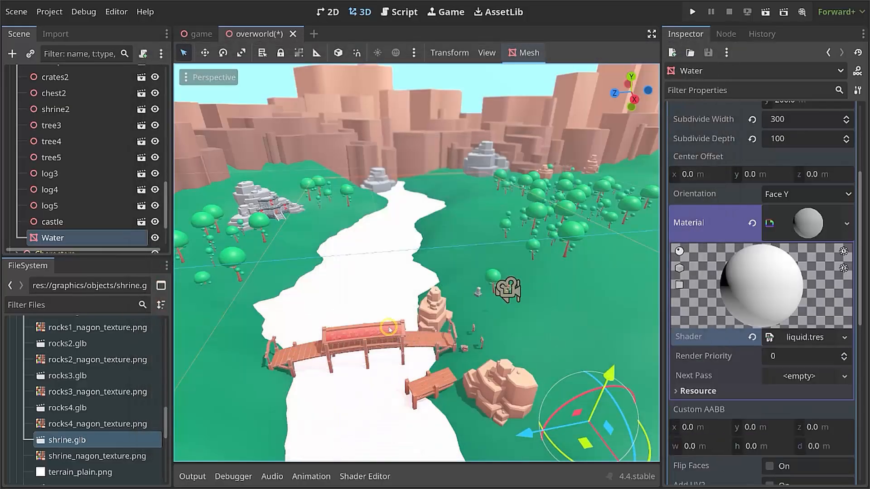
Open liquid.tres in the shader editor with the side docks hidden, and switch its graph to the Vertex stage.
click(791, 340)
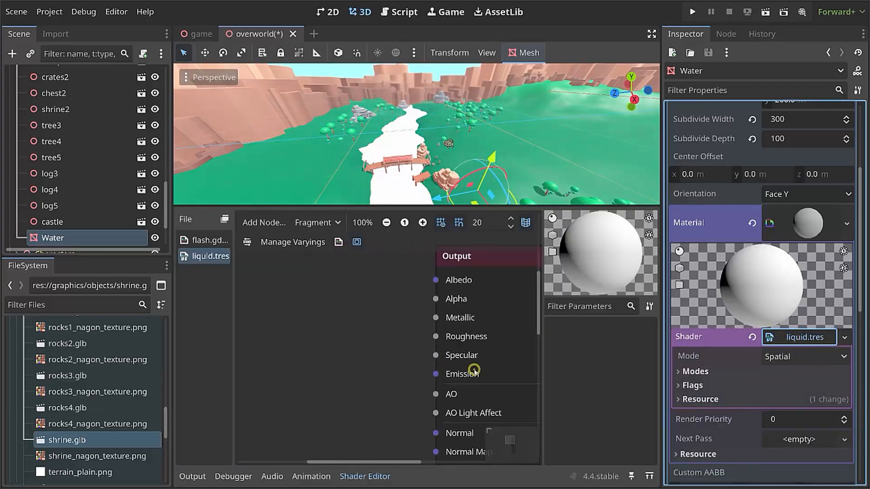
click(651, 33)
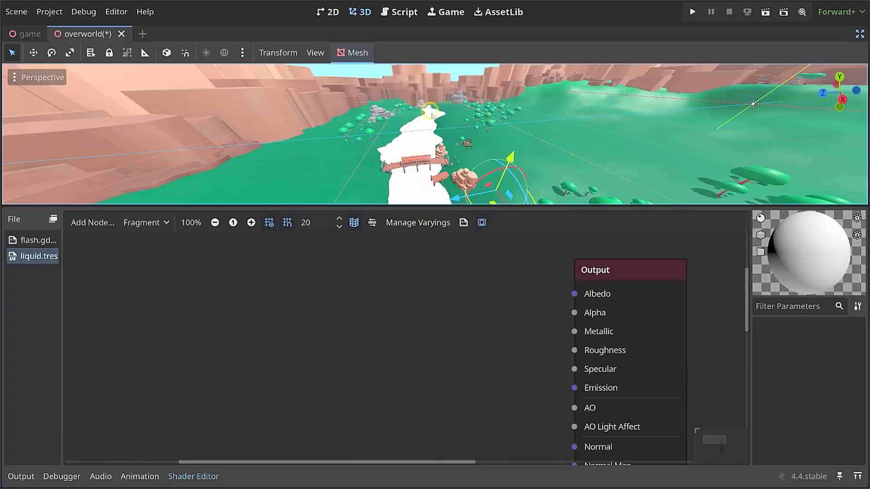
click(147, 222)
click(143, 238)
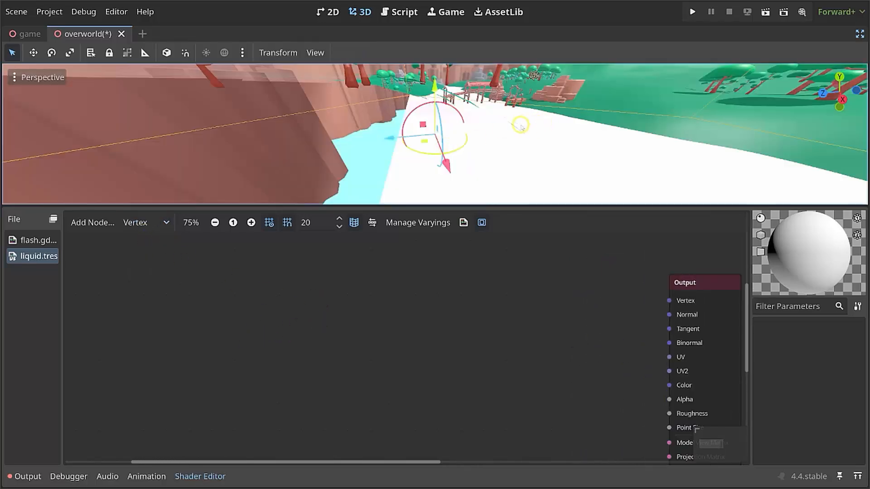
Add an Input node for vertex to the liquid shader's vertex graph and place it well before the Output node.
scroll(521, 126, up, 6)
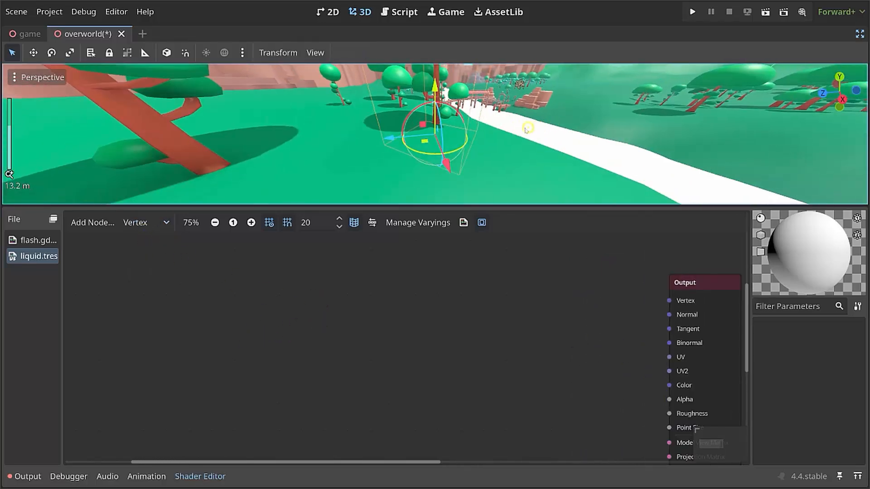
middle_drag(525, 130, 492, 124)
scroll(500, 128, down, 10)
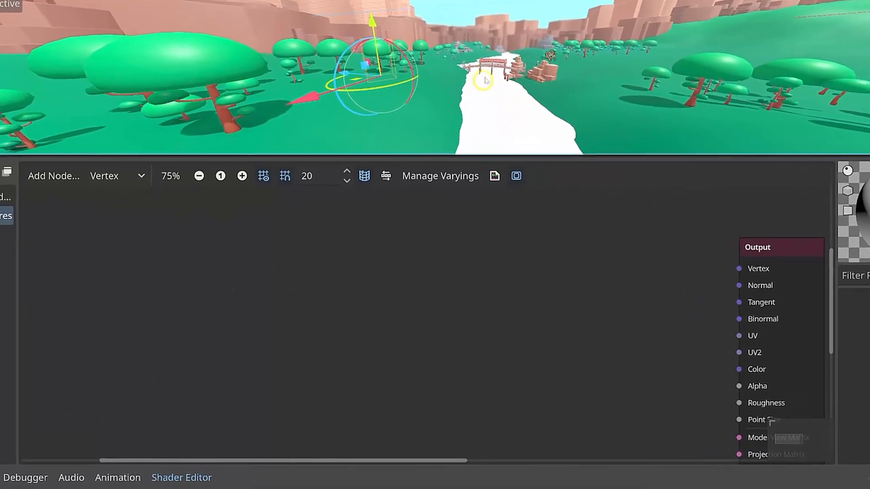
right_click(372, 250)
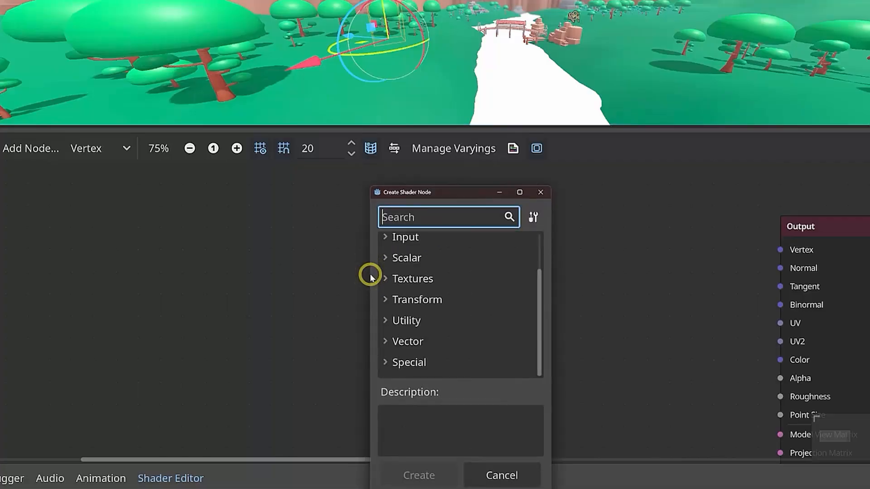
text(vertex)
key(Return)
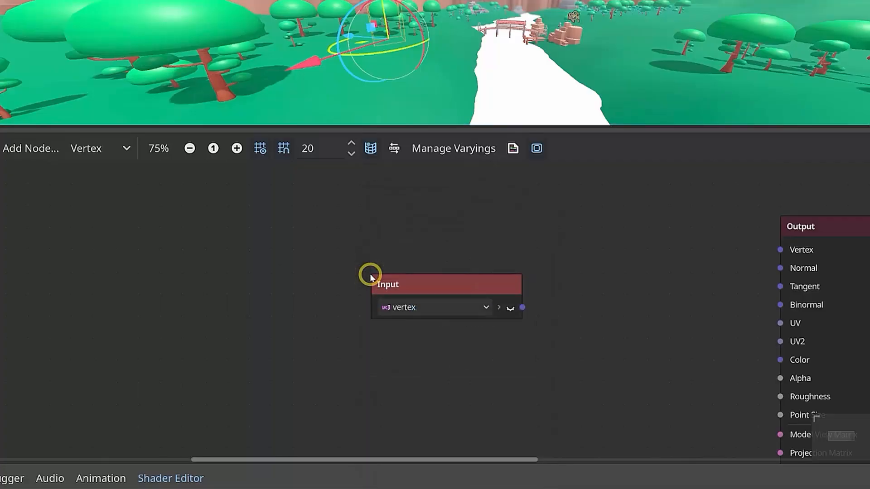
drag(414, 286, 353, 221)
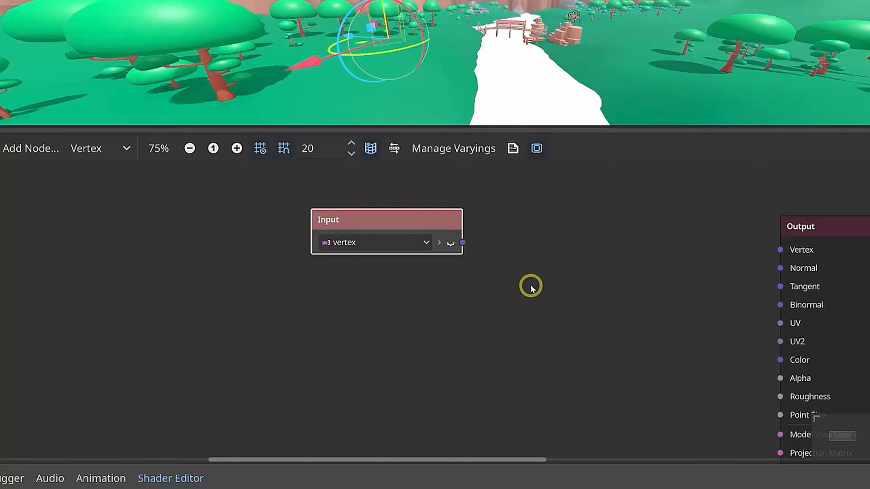
Add a Vector3 Add (+) operator node and place it between the vertex Input and the Output node.
right_click(536, 272)
click(540, 278)
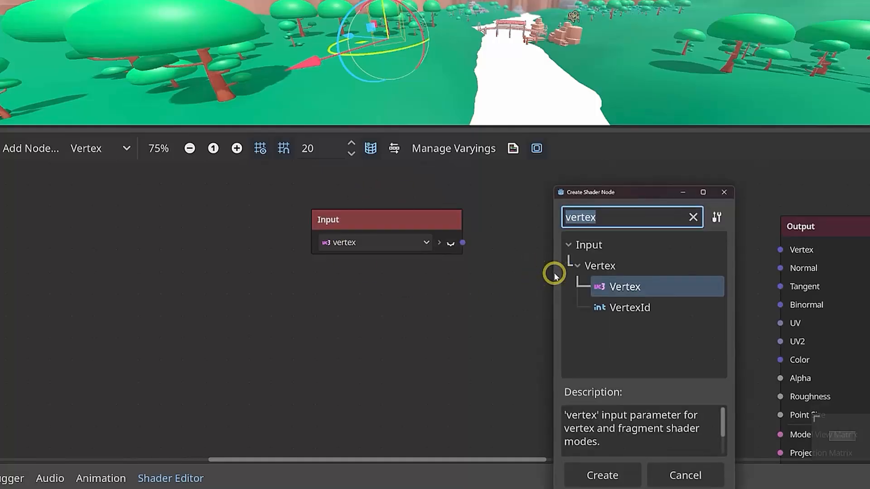
text(add)
scroll(649, 295, down, 3)
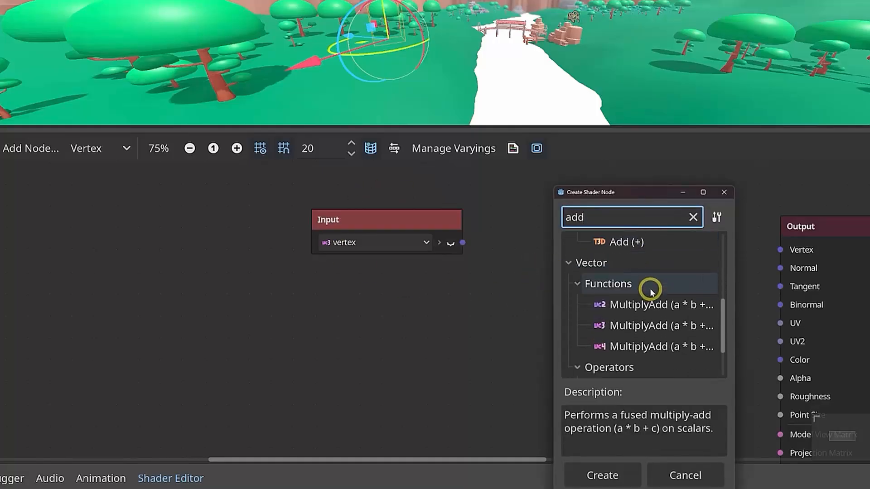
scroll(651, 291, down, 2)
double_click(625, 343)
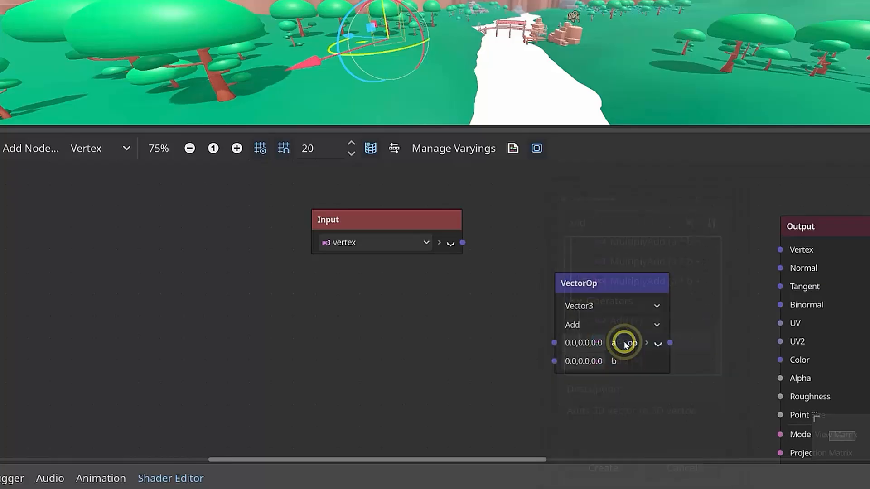
drag(602, 278, 582, 220)
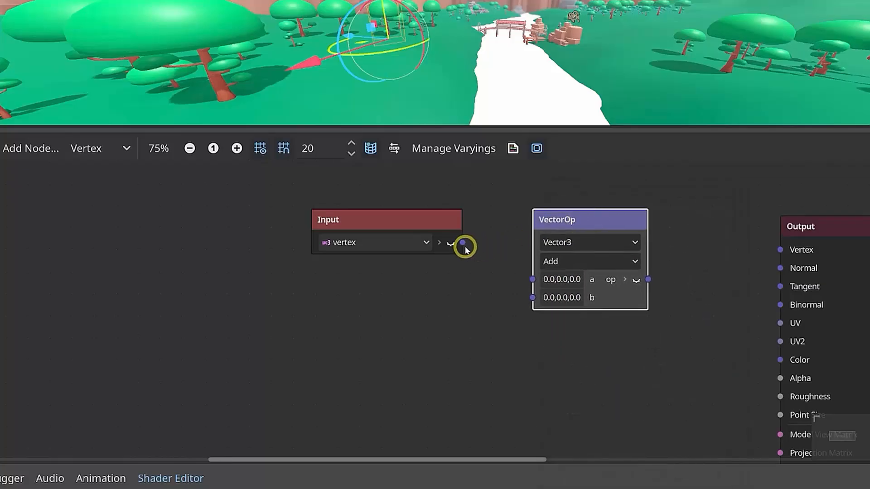
Connect the vertex Input to the Add node's a port and the Add result to the Output's Vertex port.
drag(462, 242, 532, 279)
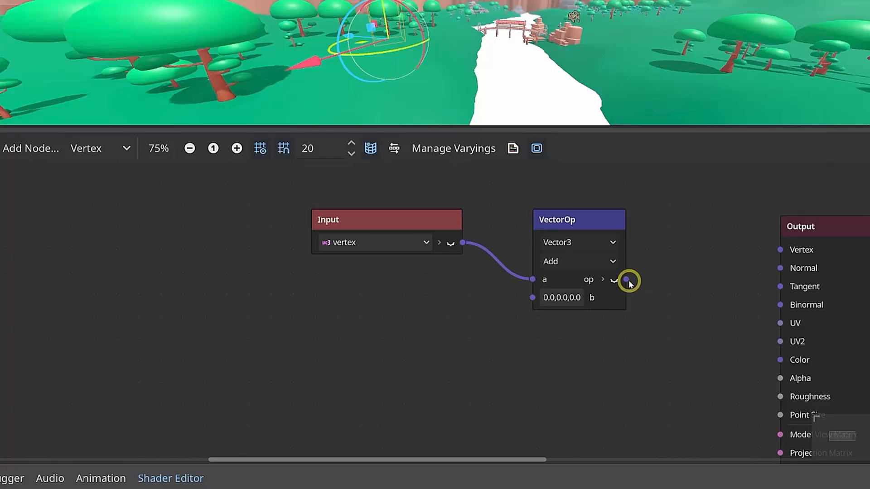
drag(626, 280, 780, 249)
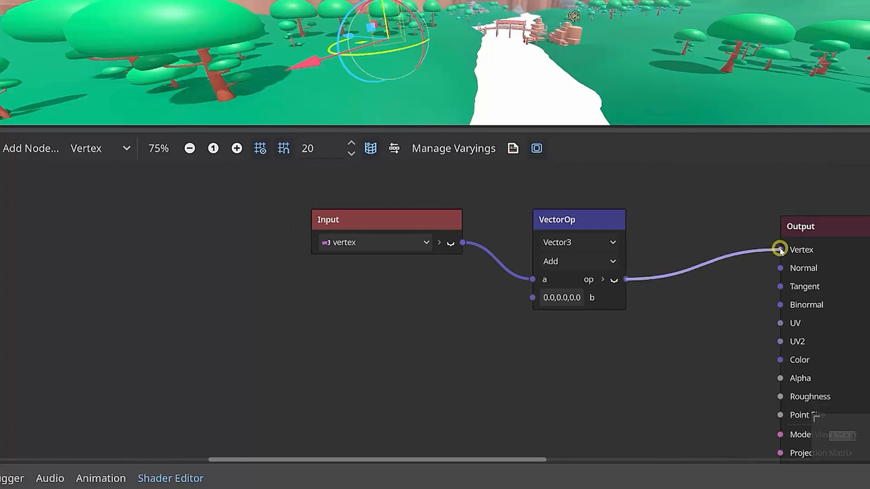
drag(580, 226, 603, 221)
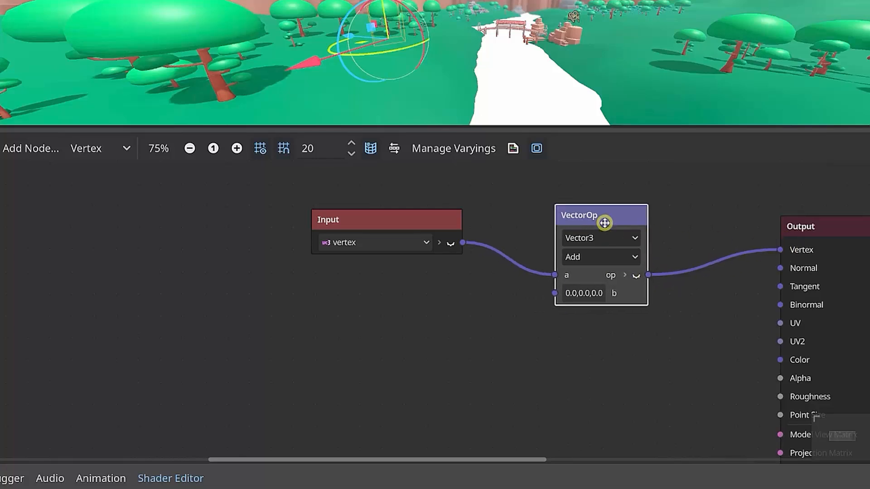
Set the y component of the Add node's b value to 20 to test the vertex offset.
click(585, 293)
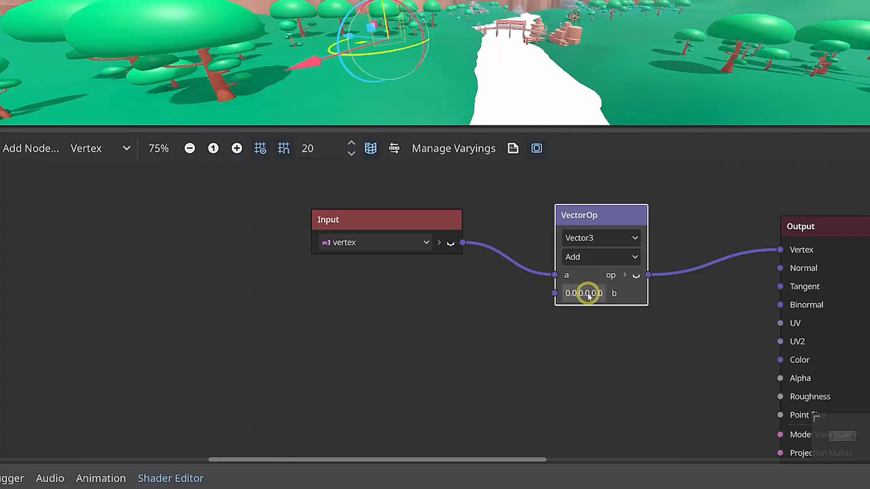
click(594, 295)
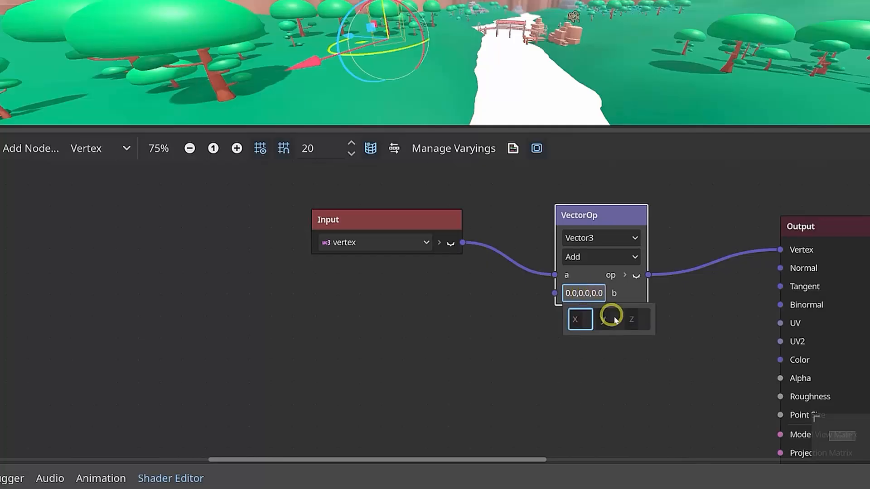
click(616, 320)
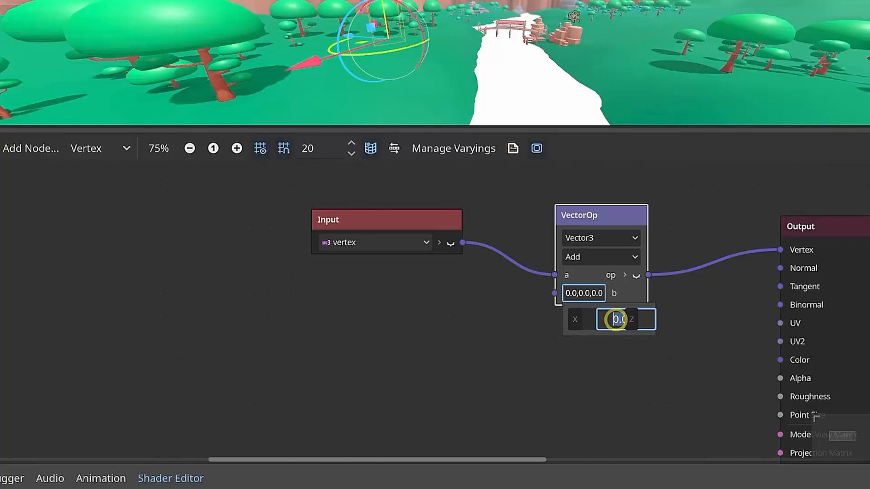
key(Return)
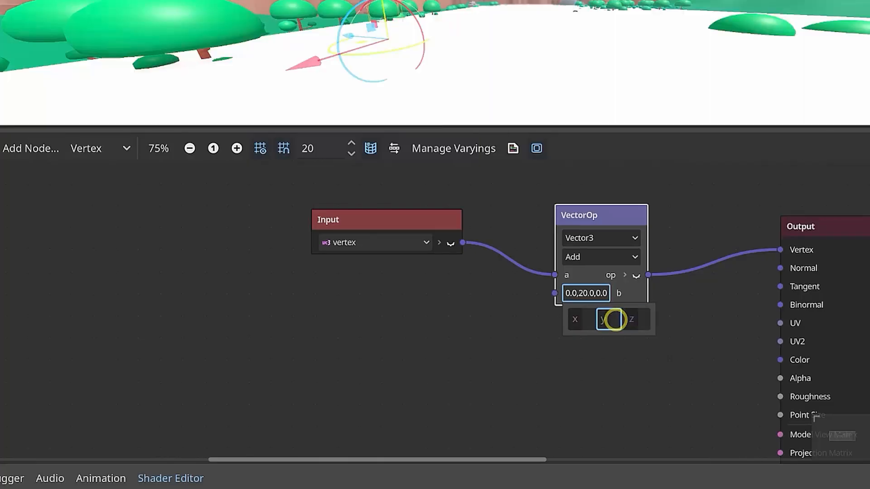
click(734, 113)
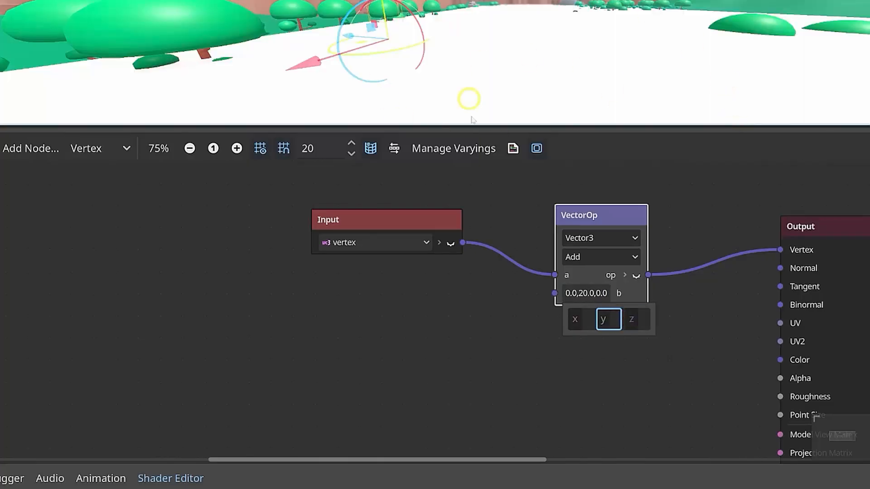
Reset the y component of the Add node's b value to 0.
click(586, 294)
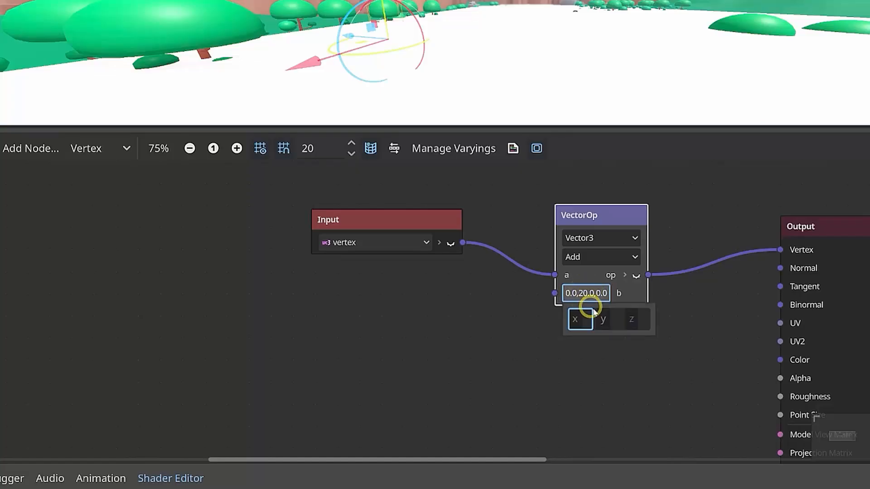
click(613, 319)
text(0)
key(Return)
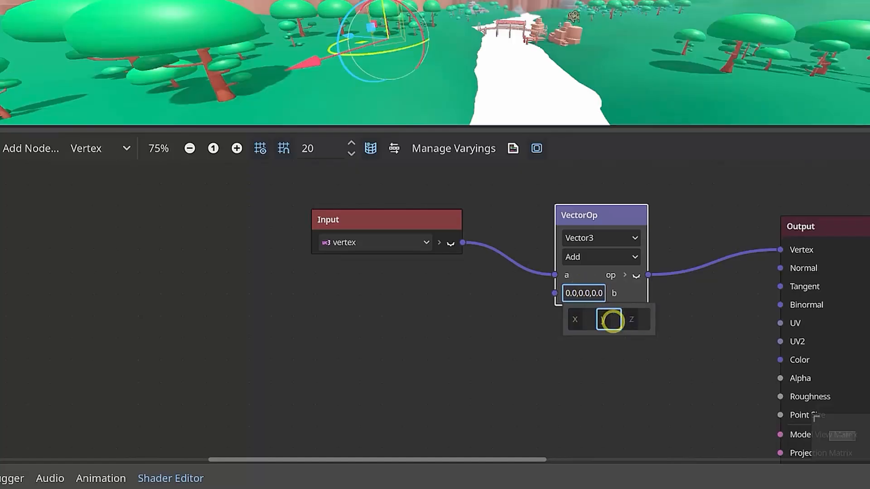
click(510, 338)
click(576, 277)
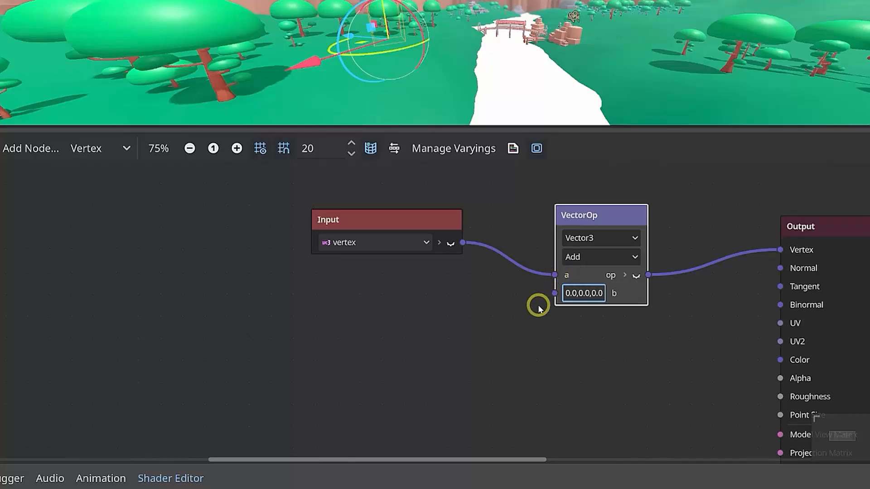
Add a Texture2DParameter node below the vertex Input and name it WaveTexture.
middle_drag(334, 333, 417, 301)
right_click(371, 284)
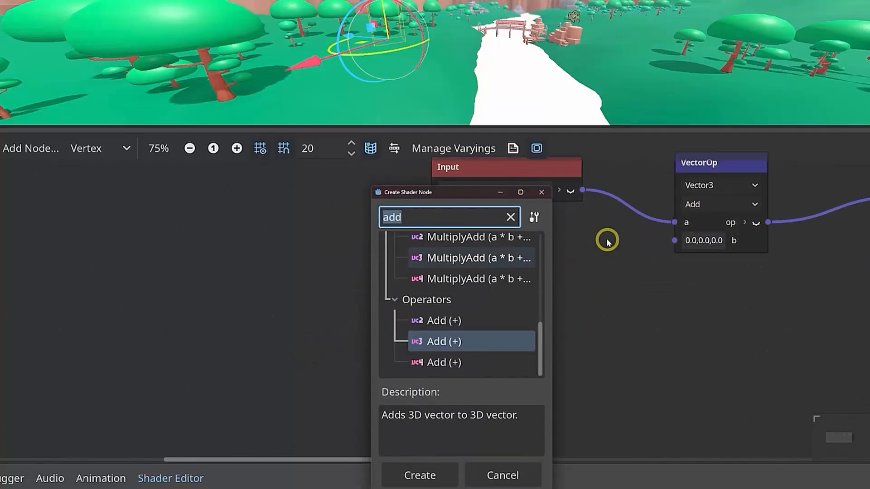
text(texture)
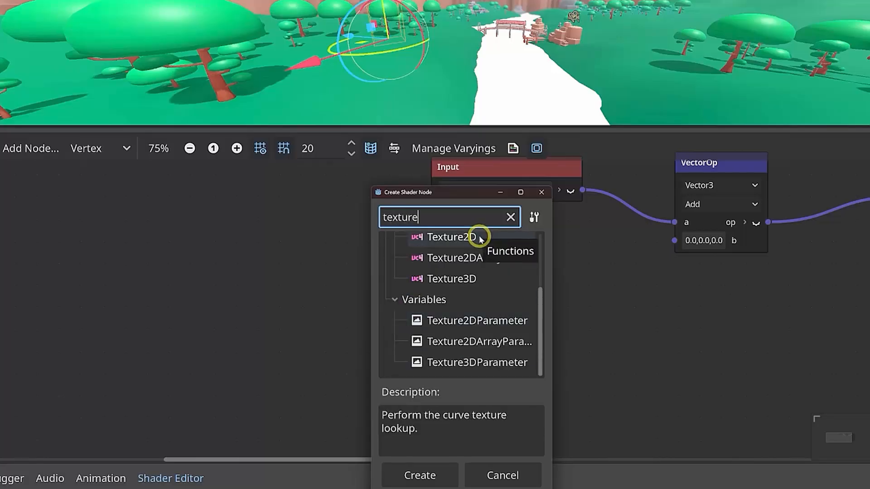
double_click(472, 320)
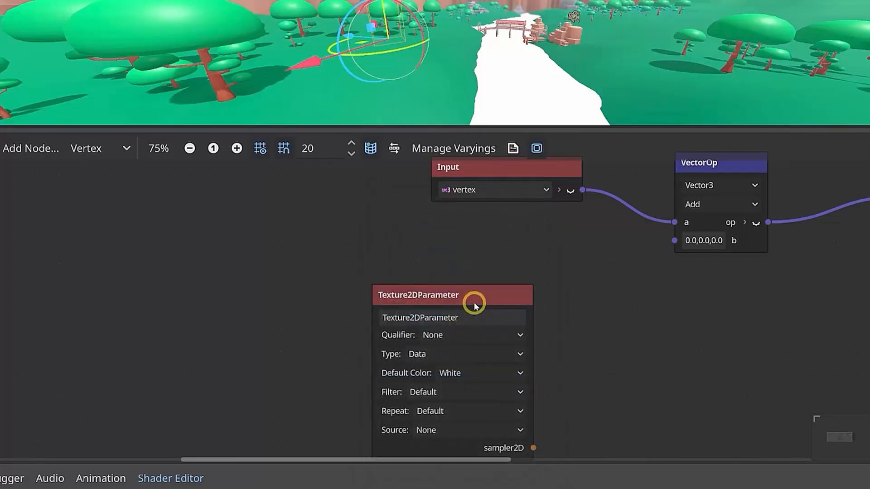
drag(385, 286, 220, 287)
text(WaveTexture)
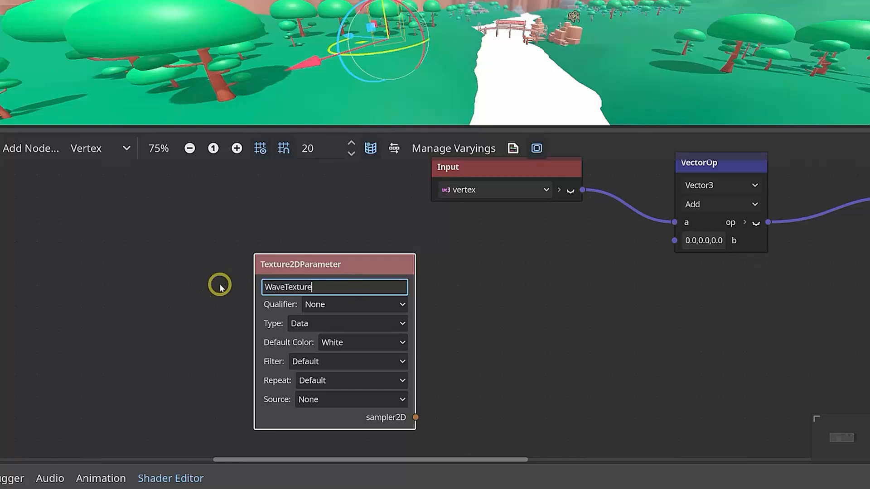
click(221, 286)
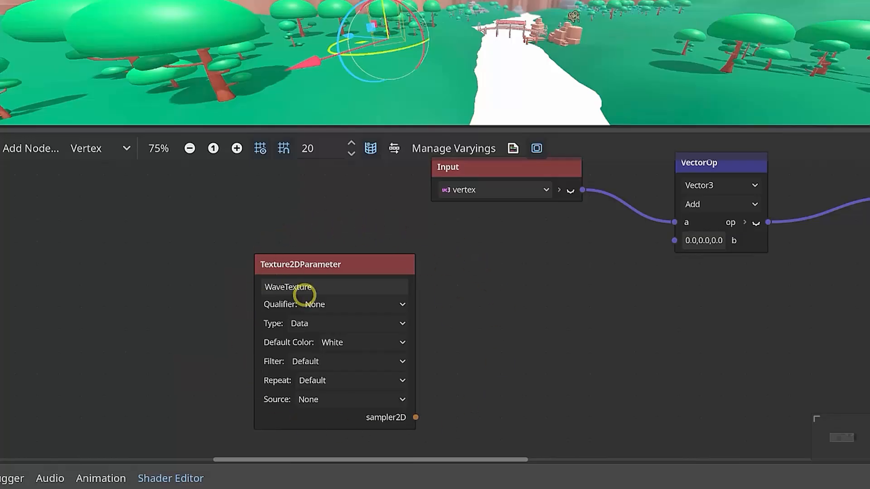
Add a Texture2D node beside the WaveTexture parameter and set its source to SamplerPort.
right_click(507, 321)
text(text)
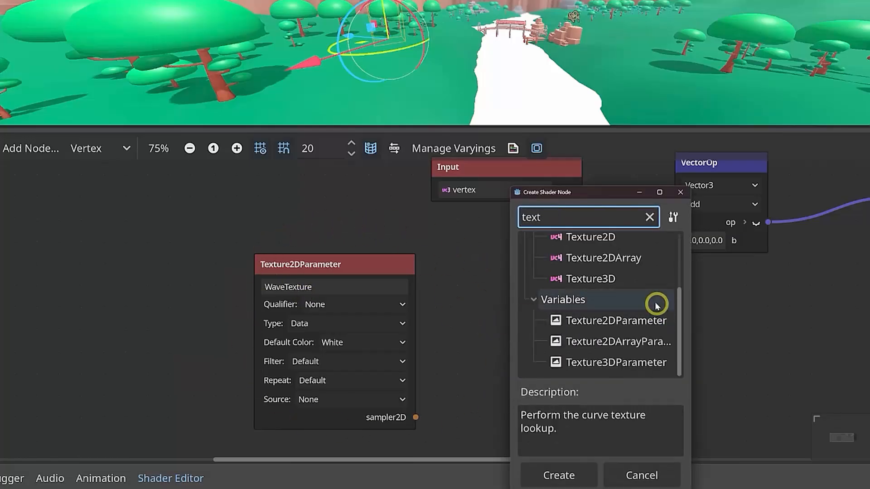
scroll(654, 302, up, 2)
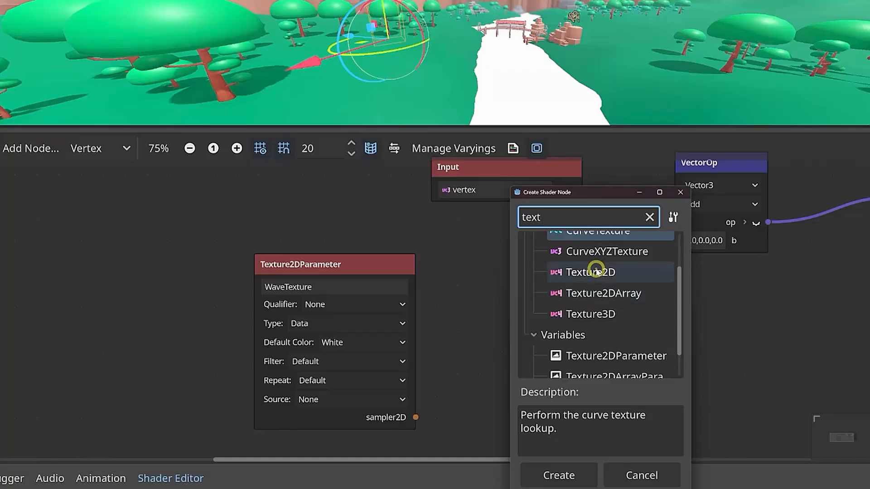
double_click(603, 272)
drag(542, 332, 520, 258)
click(531, 278)
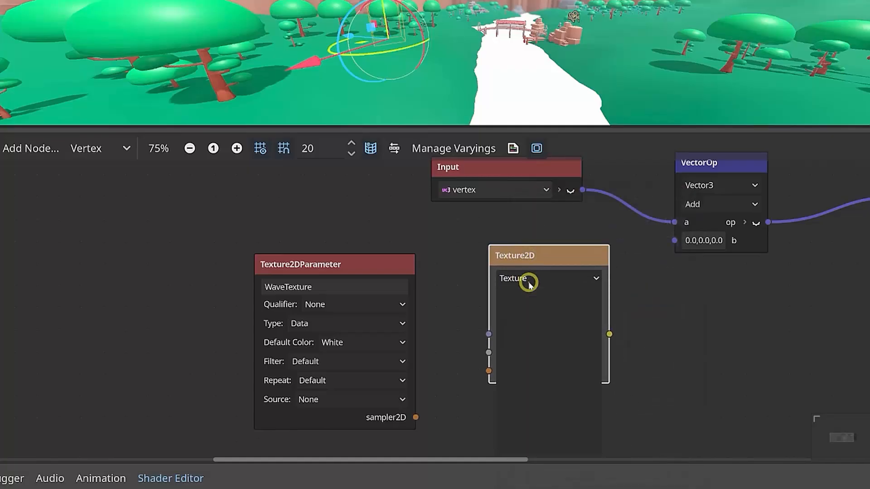
click(512, 402)
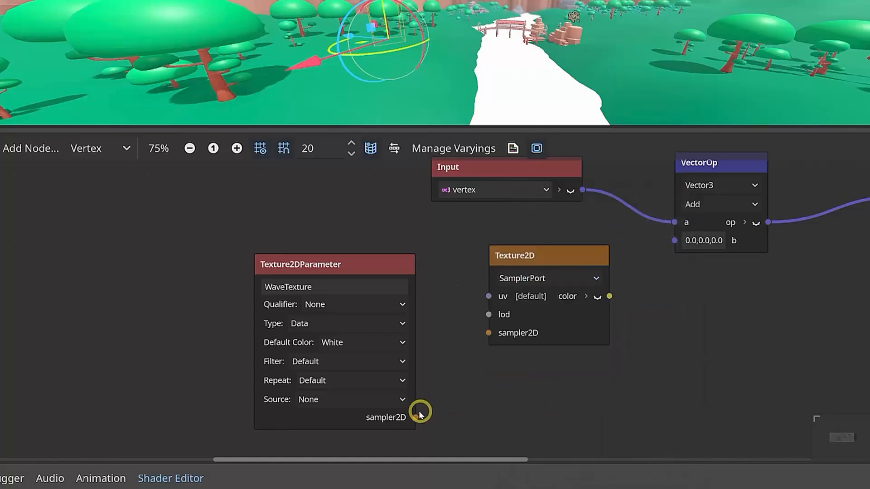
Connect WaveTexture to the Texture2D node's sampler2D port, and feed its red channel into the Add node's b port.
drag(414, 417, 488, 333)
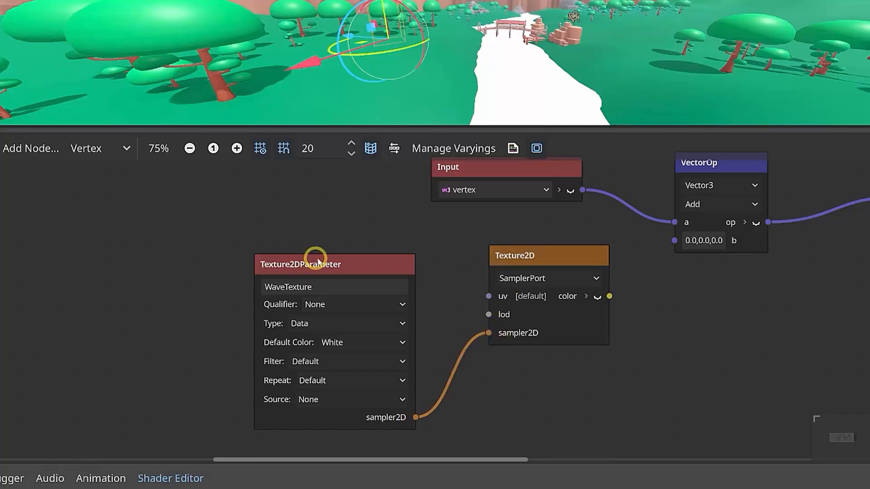
drag(316, 259, 231, 253)
drag(563, 252, 380, 331)
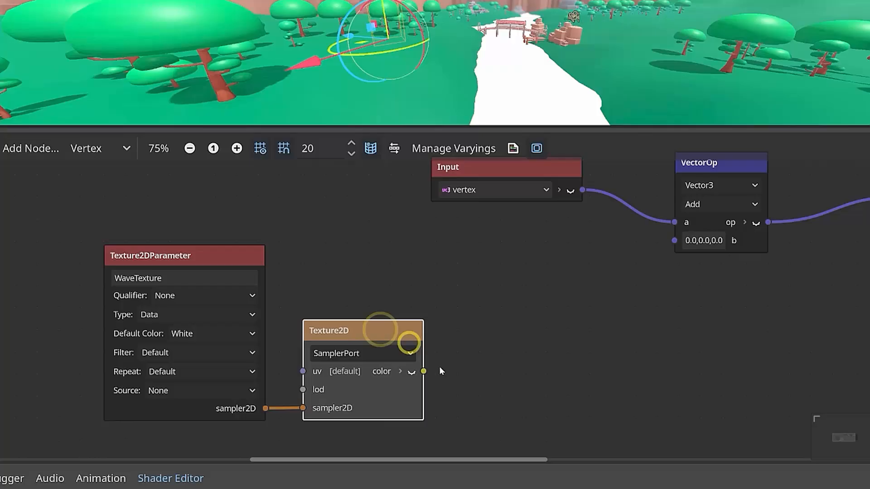
click(400, 372)
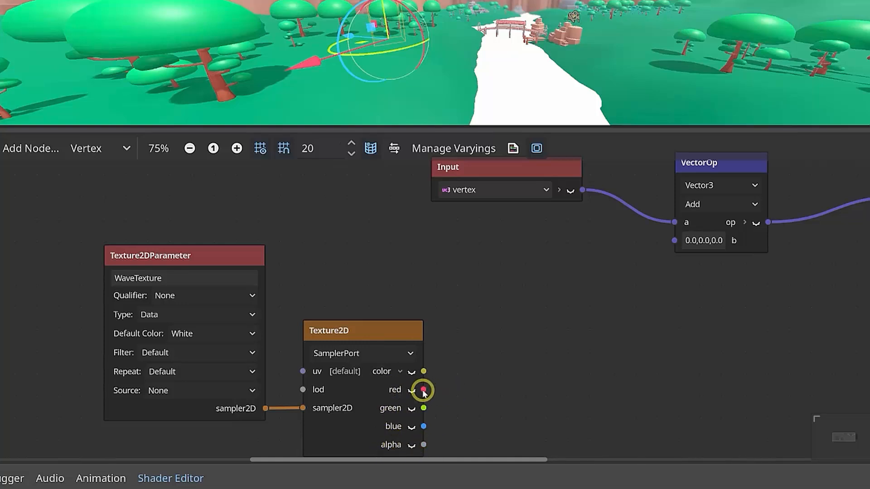
drag(531, 363, 666, 240)
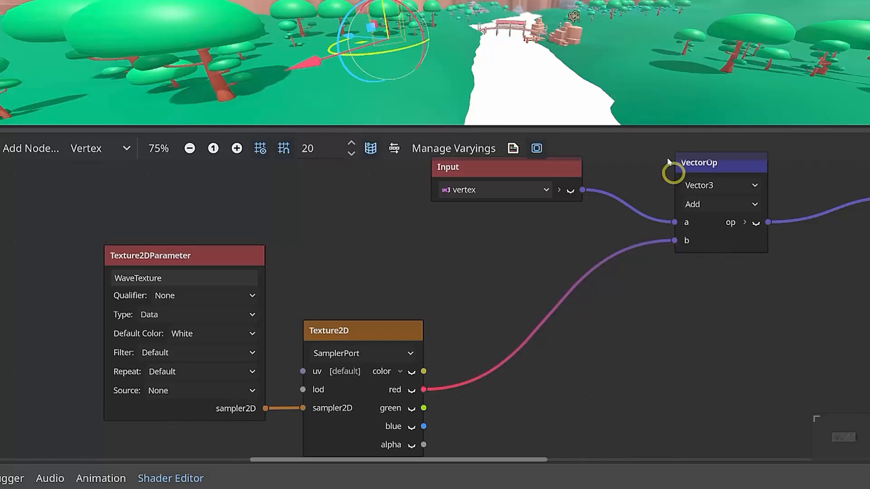
Assign a new NoiseTexture2D to the Wave Texture shader parameter of the Water mesh's material.
click(163, 256)
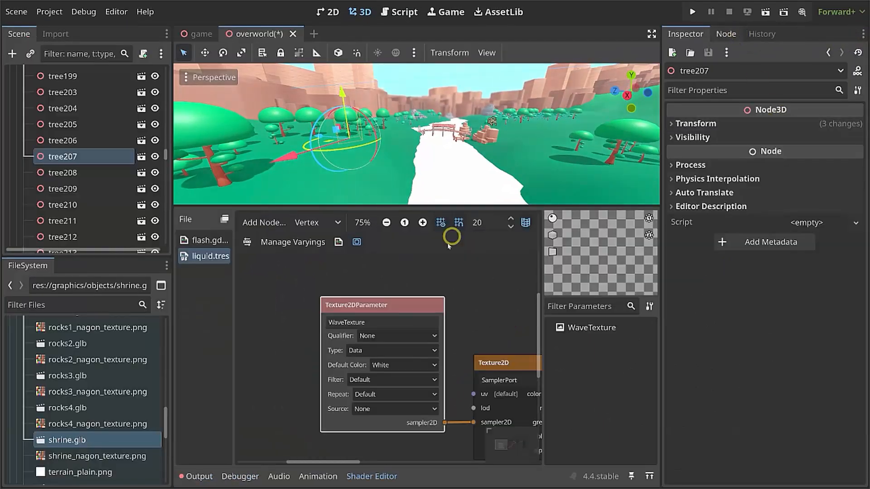
click(484, 179)
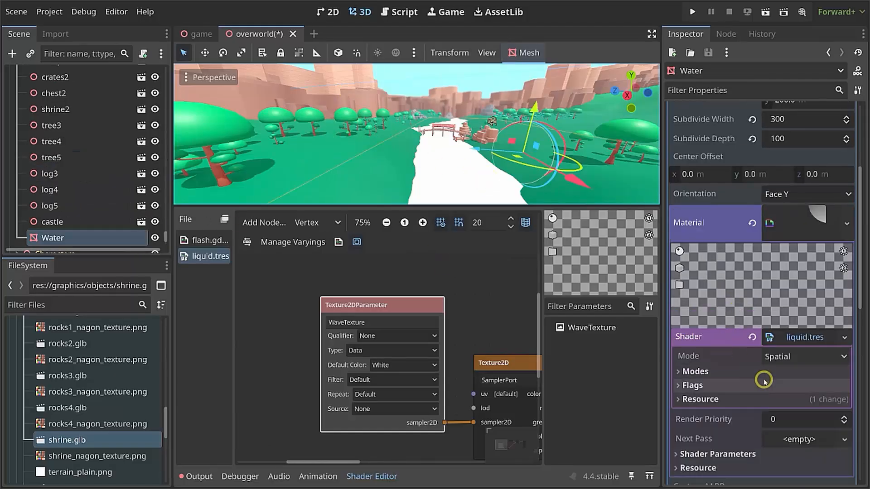
click(734, 453)
scroll(743, 439, down, 2)
scroll(747, 437, down, 1)
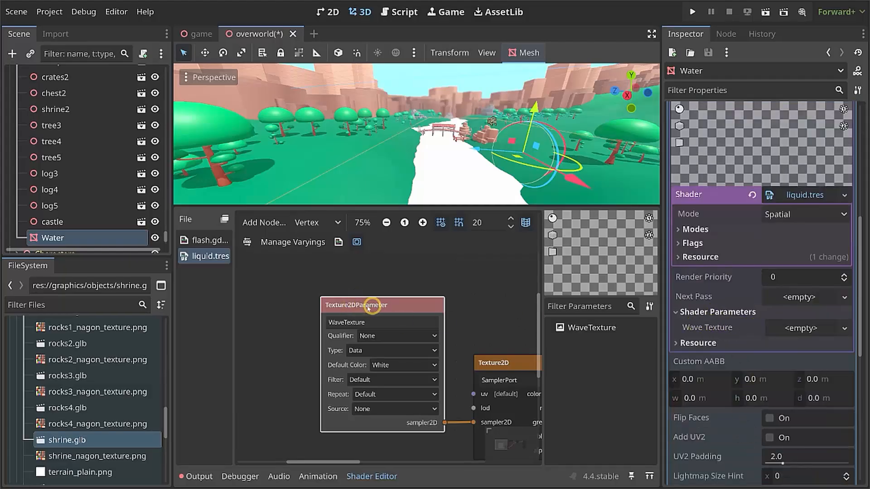
click(843, 328)
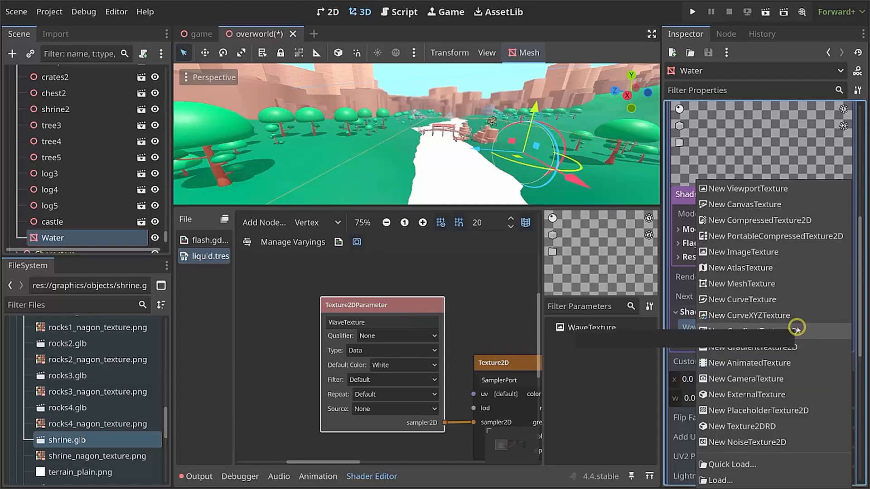
click(766, 442)
scroll(801, 308, down, 1)
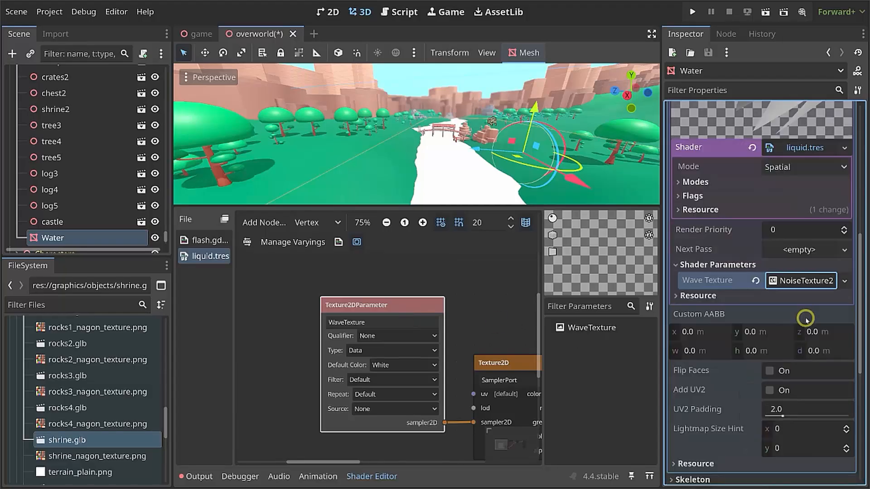
Assign a new FastNoiseLite noise to the Water mesh's Wave Texture and expand its settings.
click(805, 282)
scroll(819, 358, down, 4)
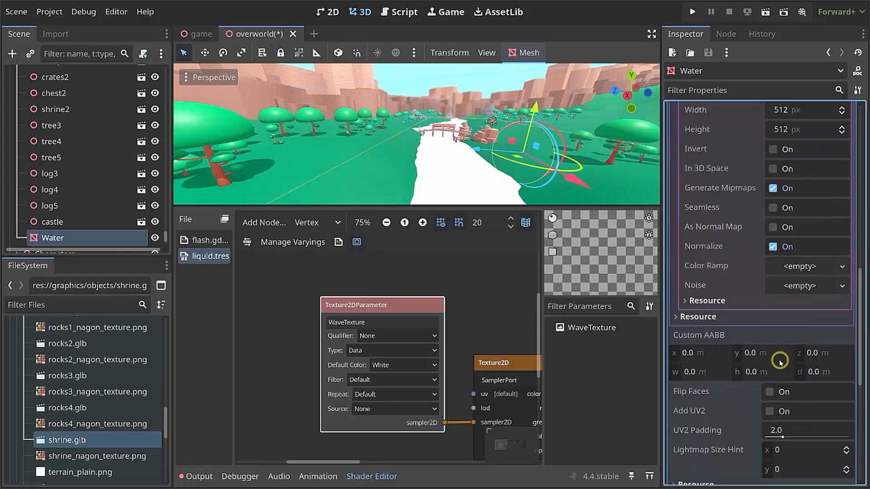
click(803, 286)
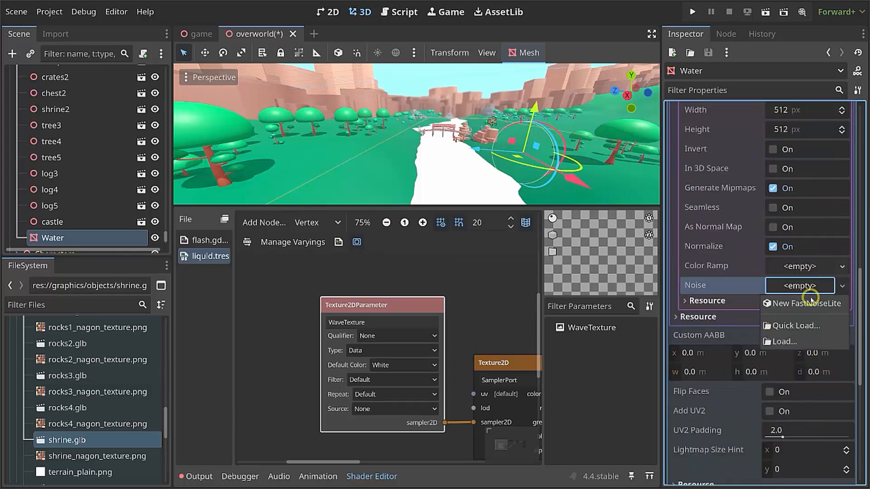
click(807, 303)
click(811, 287)
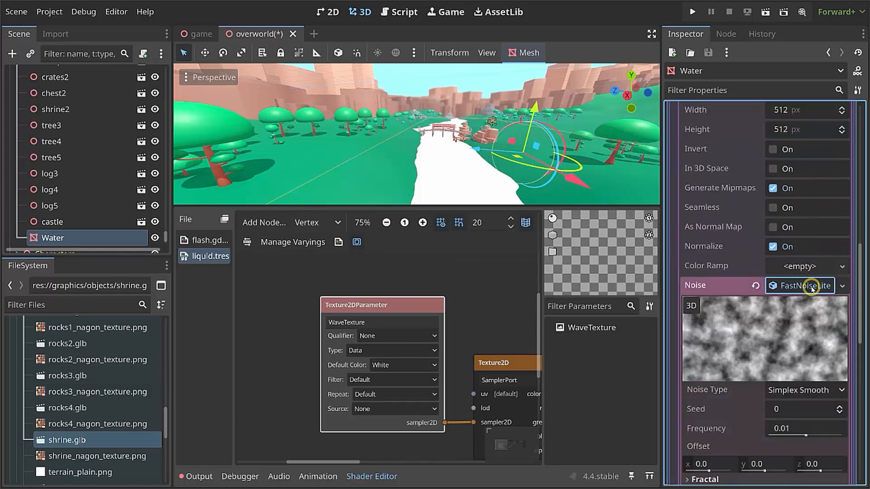
scroll(809, 315, down, 1)
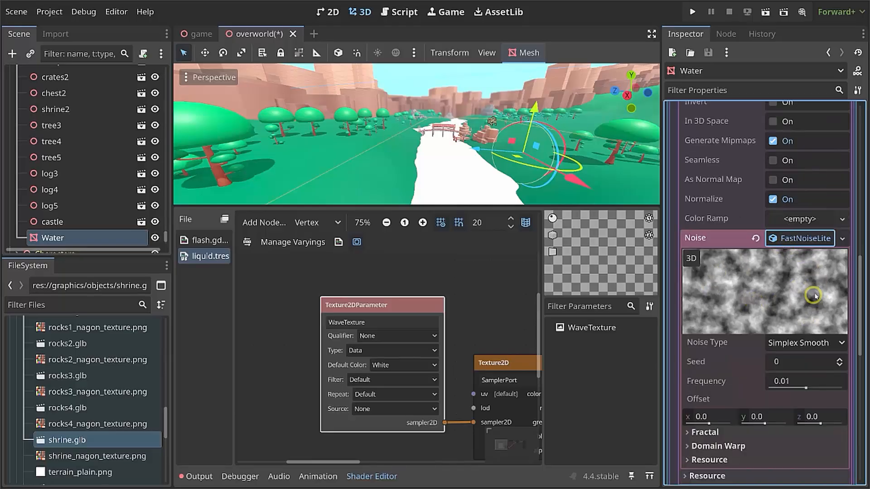
Set the wave noise type to Cellular and its fractal type to None.
click(801, 344)
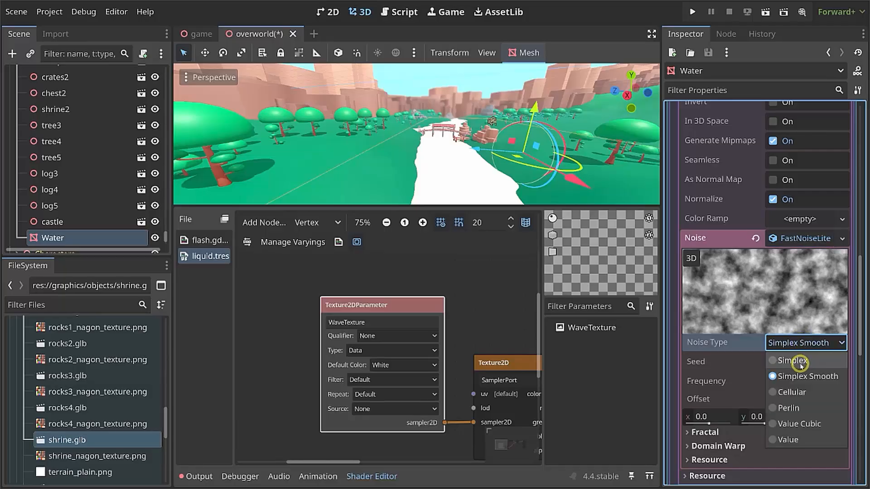
click(798, 391)
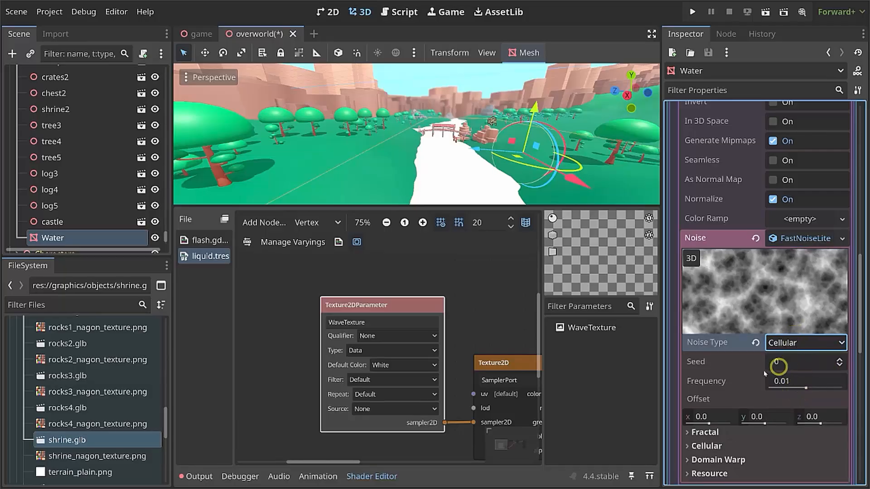
click(707, 433)
scroll(748, 426, down, 2)
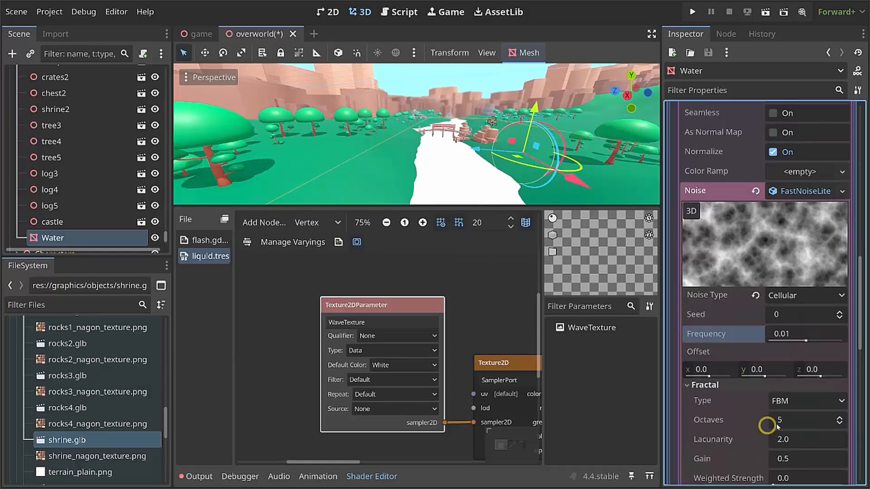
click(790, 395)
click(790, 420)
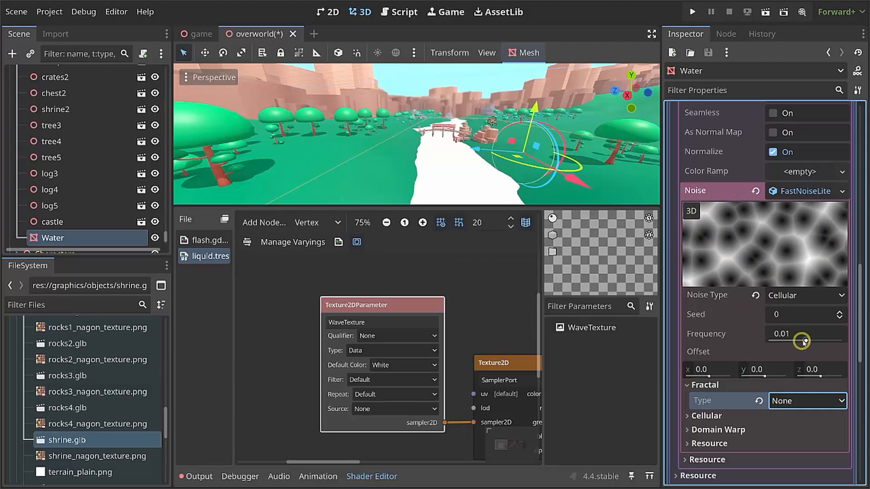
Set the wave noise frequency to about 0.0144 and inspect the water mesh in the enlarged 3D view.
drag(806, 341, 802, 342)
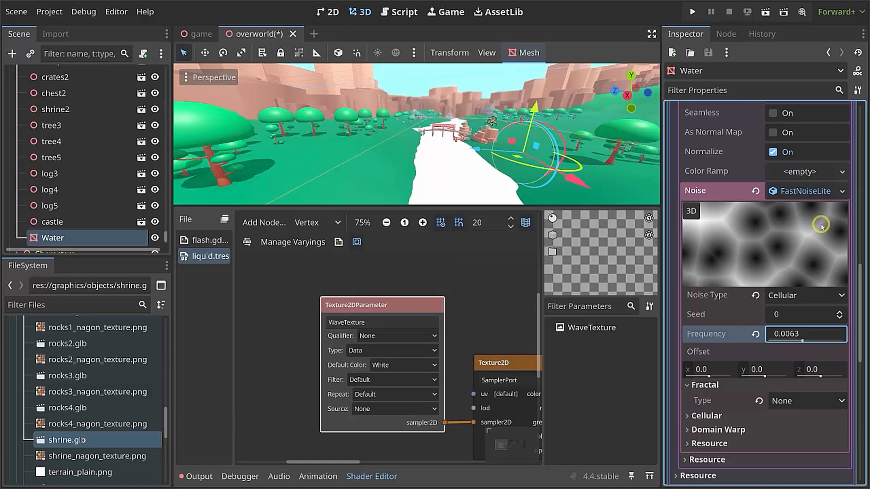
drag(801, 340, 808, 341)
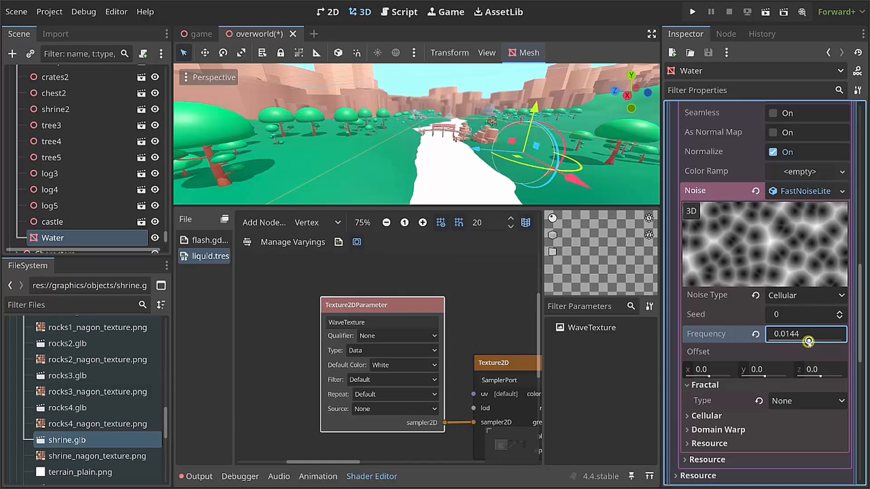
middle_drag(481, 146, 491, 150)
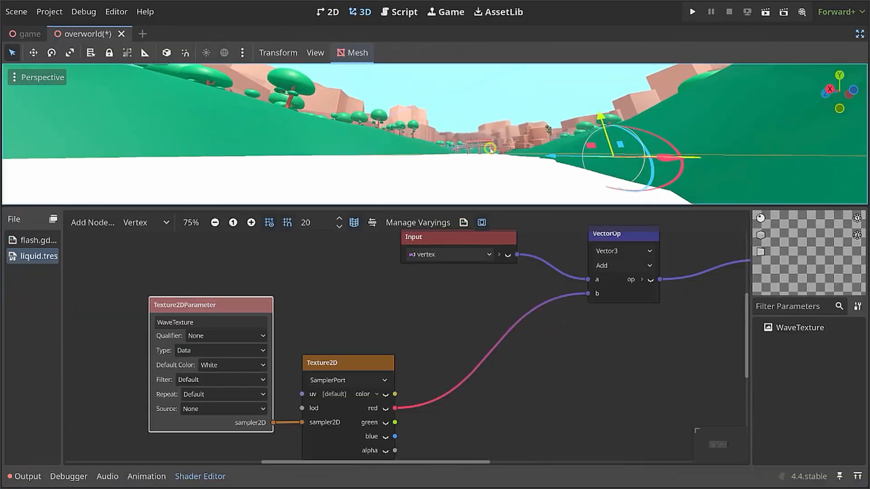
scroll(492, 149, down, 5)
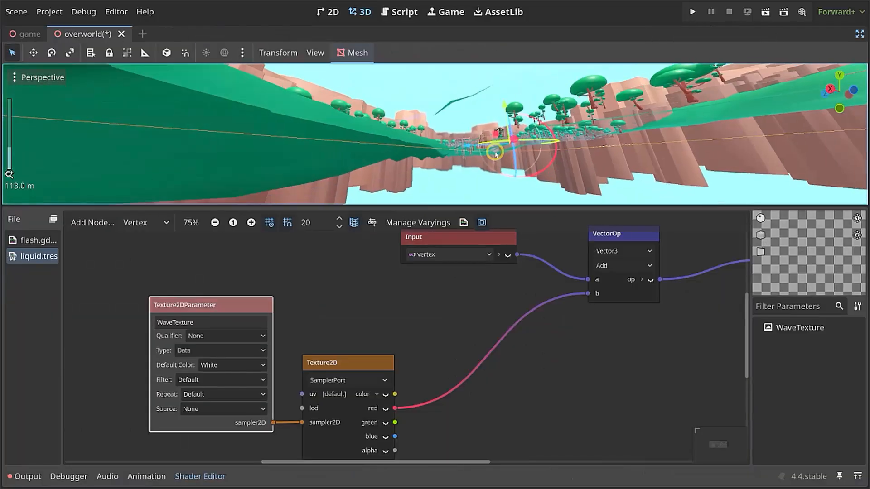
scroll(454, 132, up, 5)
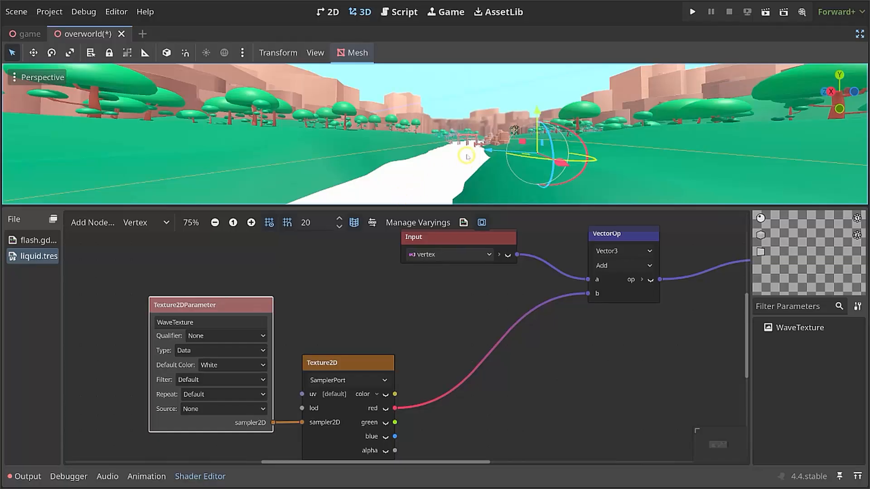
Move the Texture2D and Texture2DParameter nodes down in the vertex graph to free space above them.
ctrl+scroll(394, 326, down, 1)
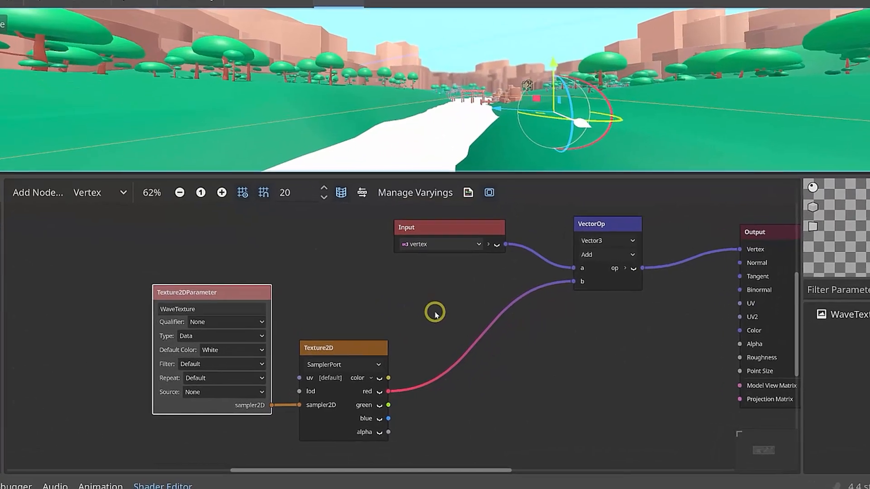
scroll(486, 292, down, 1)
drag(382, 284, 414, 339)
drag(281, 230, 285, 323)
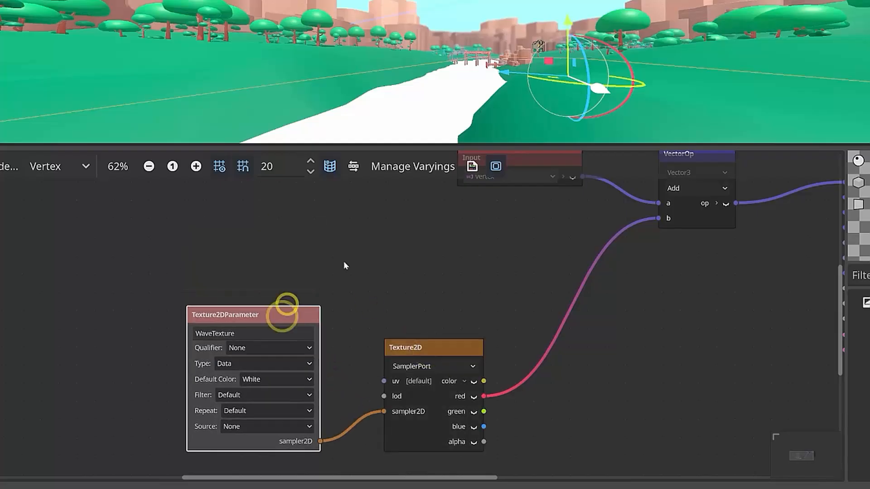
click(441, 246)
Add a FloatParameter node named WaveHeight and place it above the Texture2D node.
right_click(400, 238)
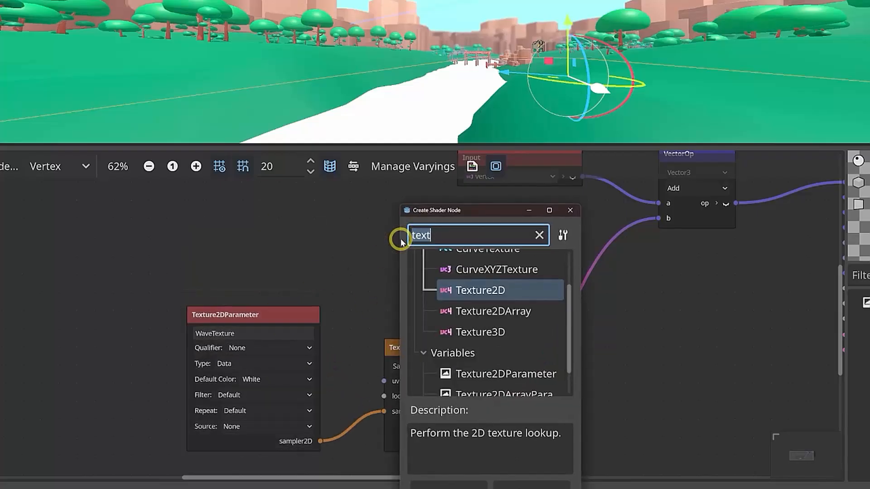
text(floatpara)
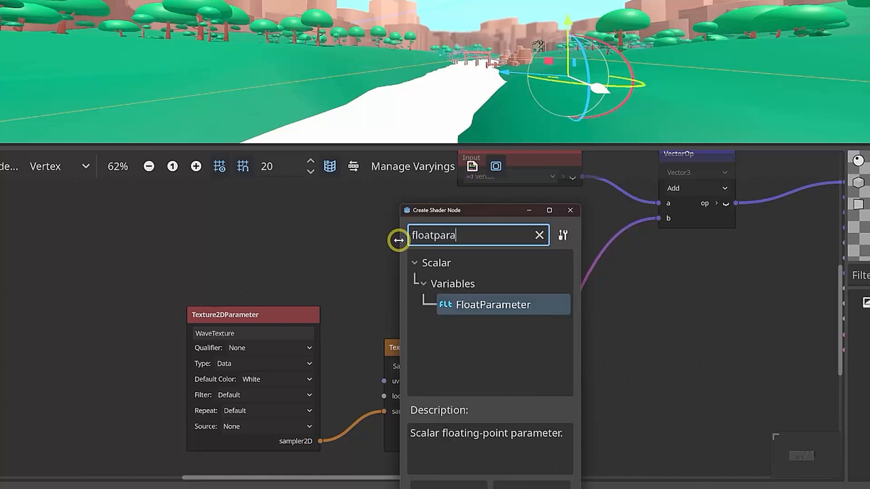
key(Return)
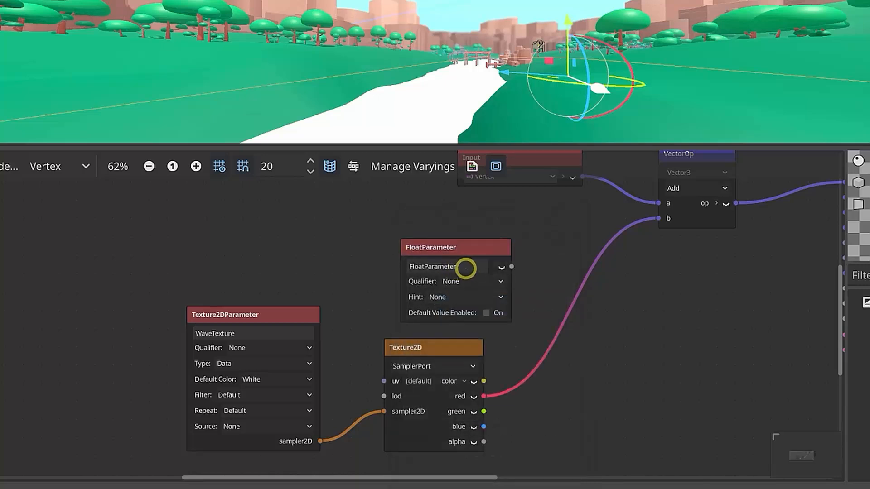
double_click(466, 268)
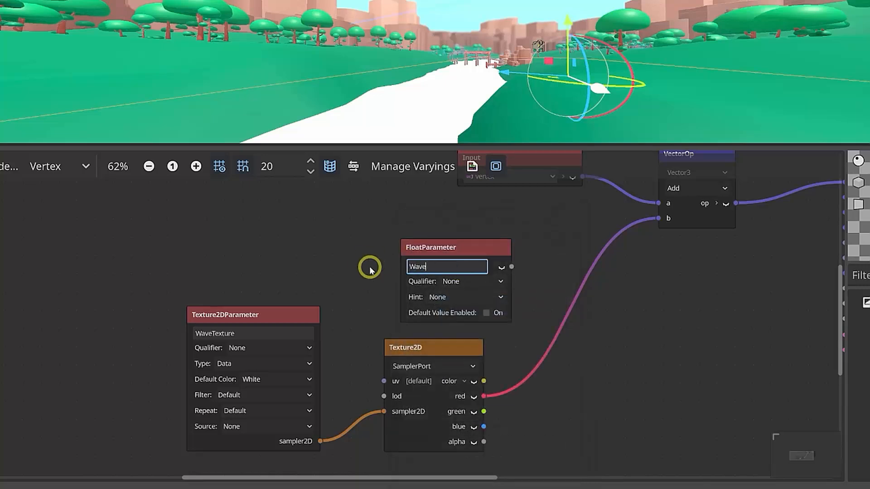
key(Return)
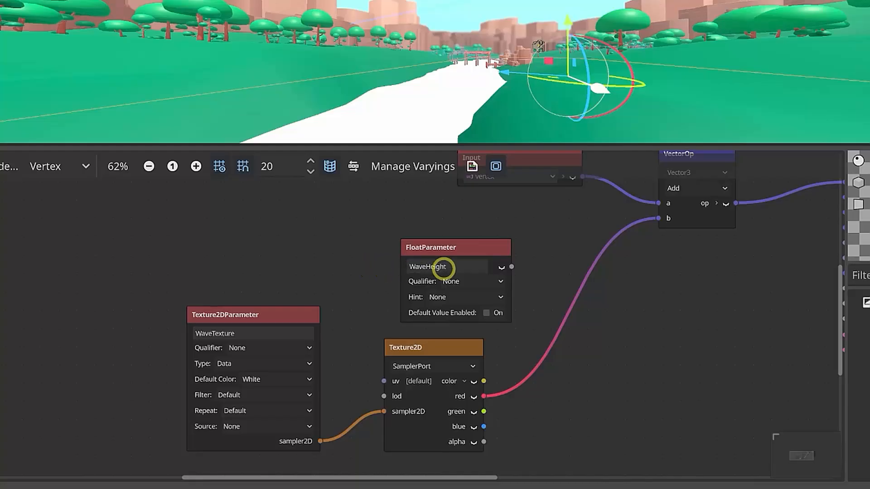
drag(449, 254, 432, 230)
Add a scalar float Multiply node between the WaveHeight and VectorOp nodes.
right_click(556, 244)
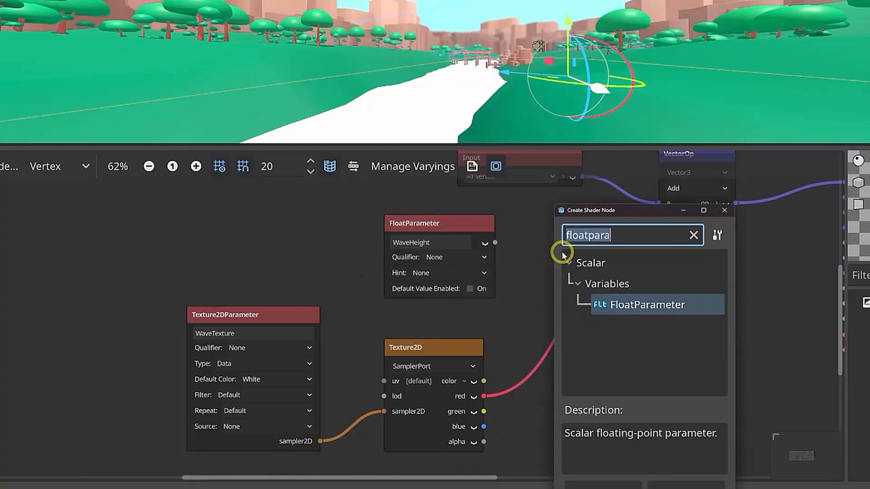
text(multip)
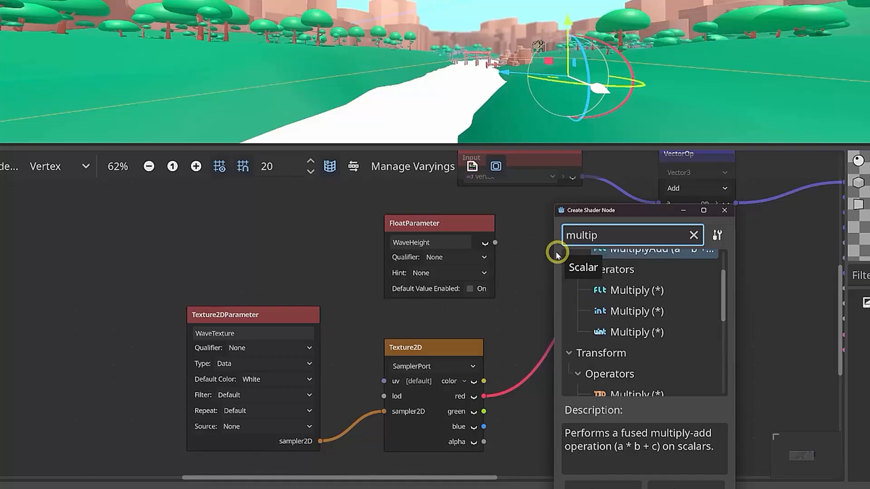
double_click(634, 290)
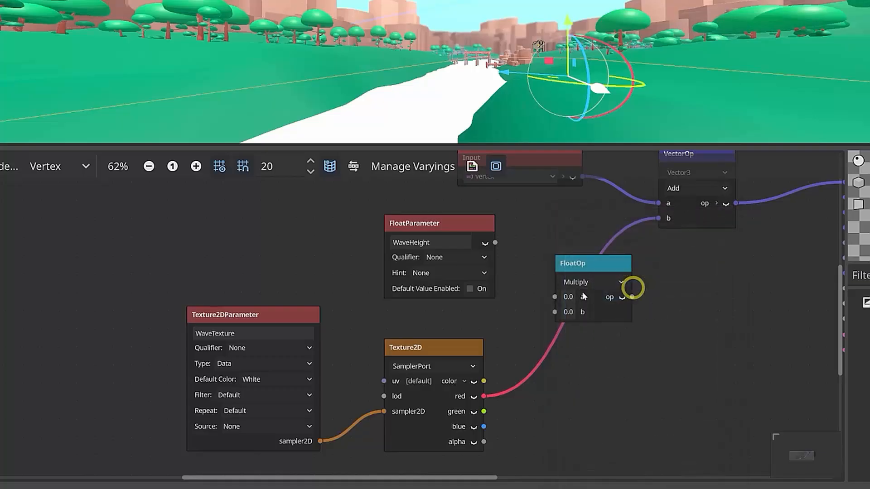
Connect WaveHeight to the Multiply node's a input, Texture2D's red output to b, and the product to the VectorOp's b input.
click(437, 352)
drag(659, 218, 554, 312)
drag(495, 243, 549, 297)
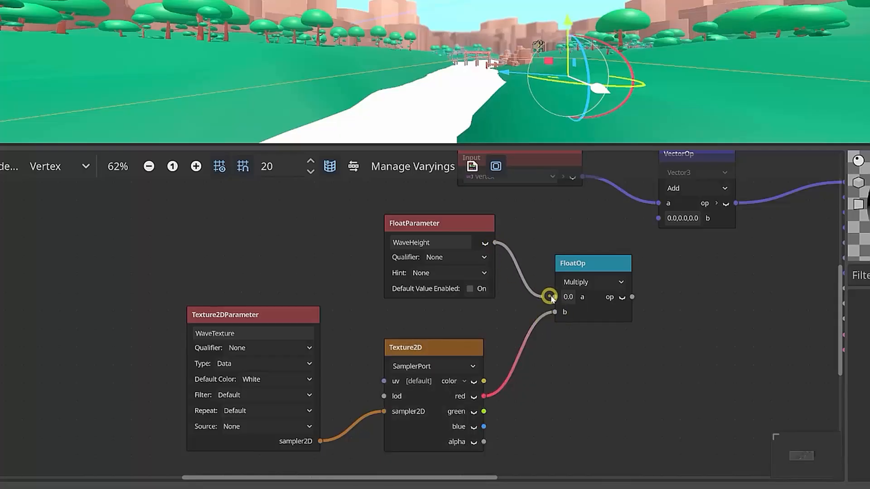
drag(576, 257, 540, 225)
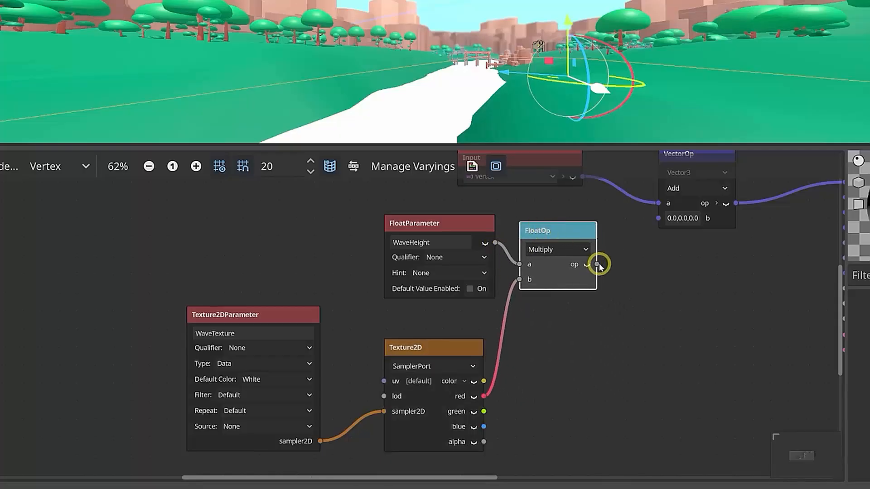
drag(598, 265, 659, 218)
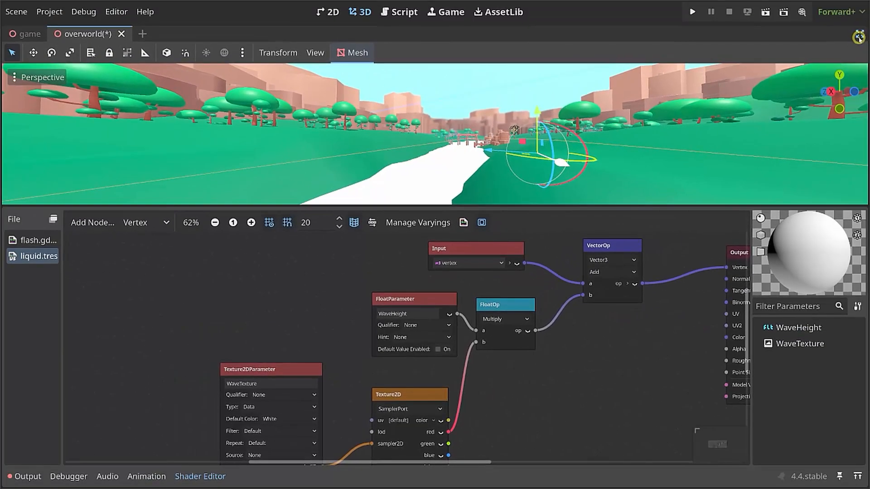
Raise the Water mesh's Wave Height shader parameter to 0.85 and then higher, and inspect the waves in the 3D view.
click(859, 36)
scroll(766, 348, up, 6)
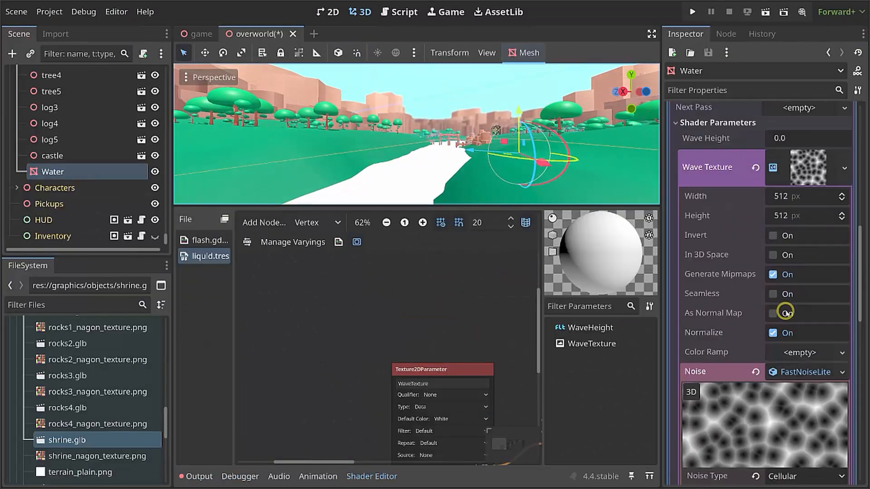
click(701, 265)
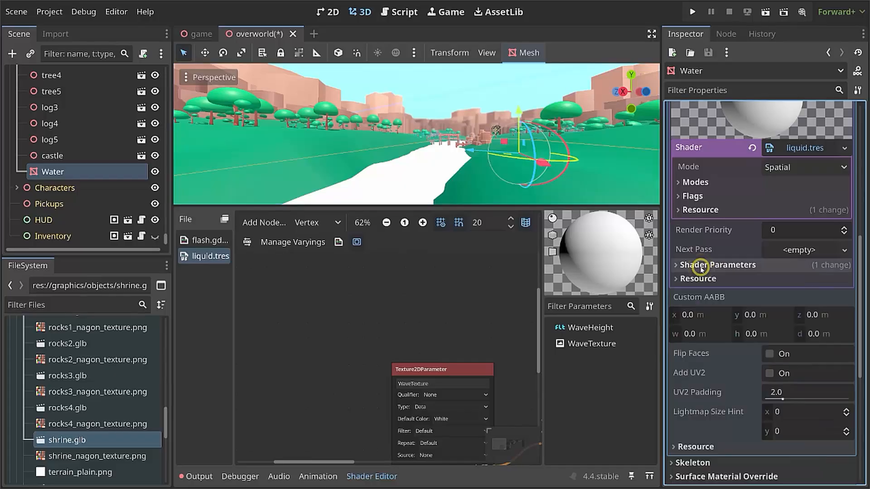
click(701, 266)
click(793, 304)
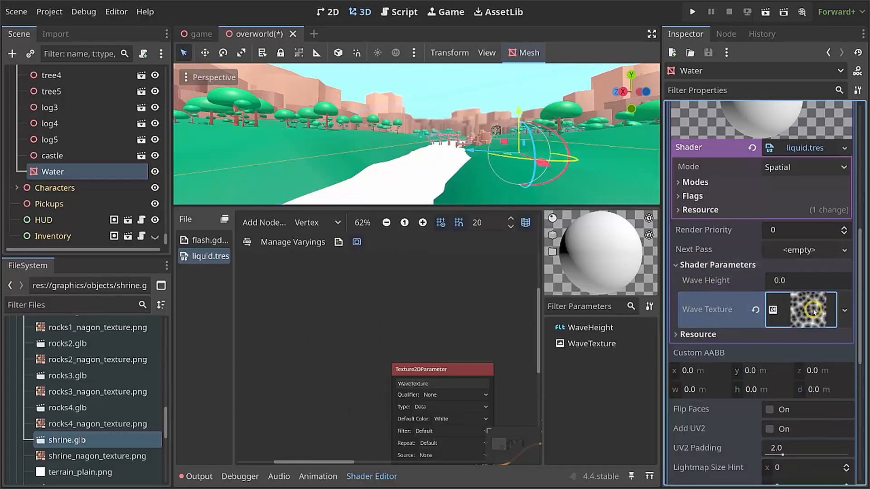
click(708, 282)
scroll(725, 283, up, 1)
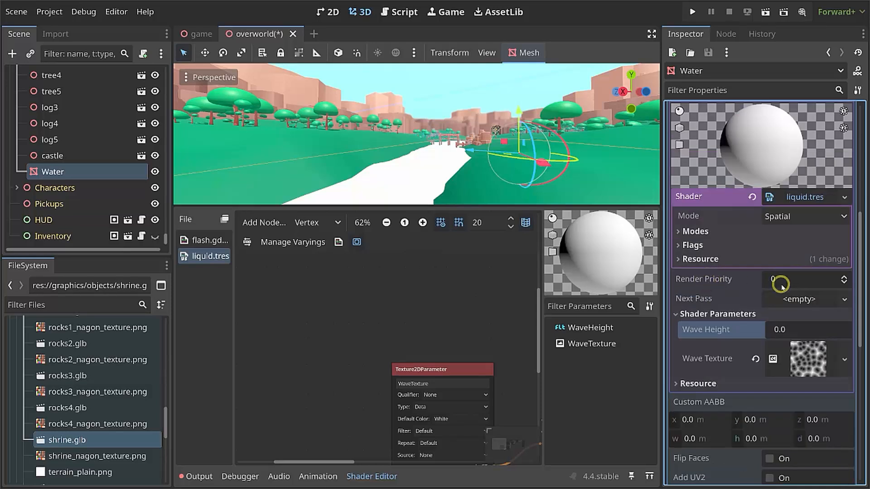
drag(780, 331, 434, 245)
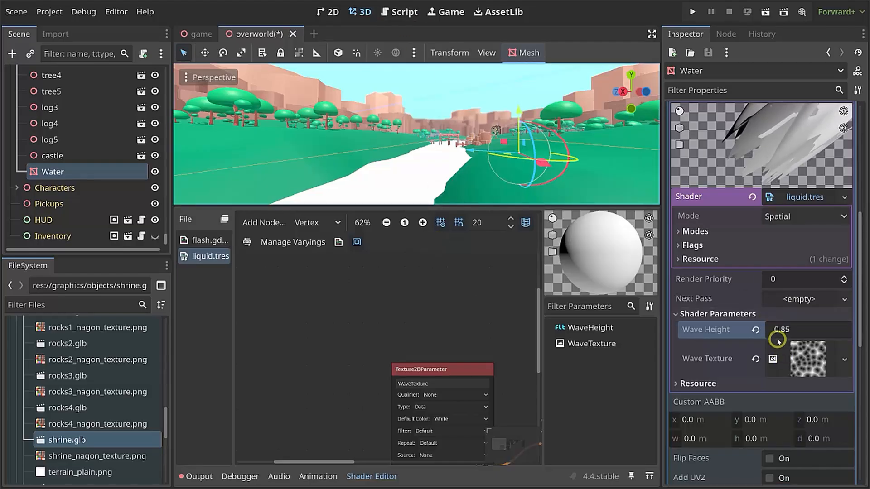
drag(781, 333, 435, 243)
middle_drag(499, 161, 376, 160)
Add a VaryingSetter node to the Vertex graph, near the Output node.
click(651, 33)
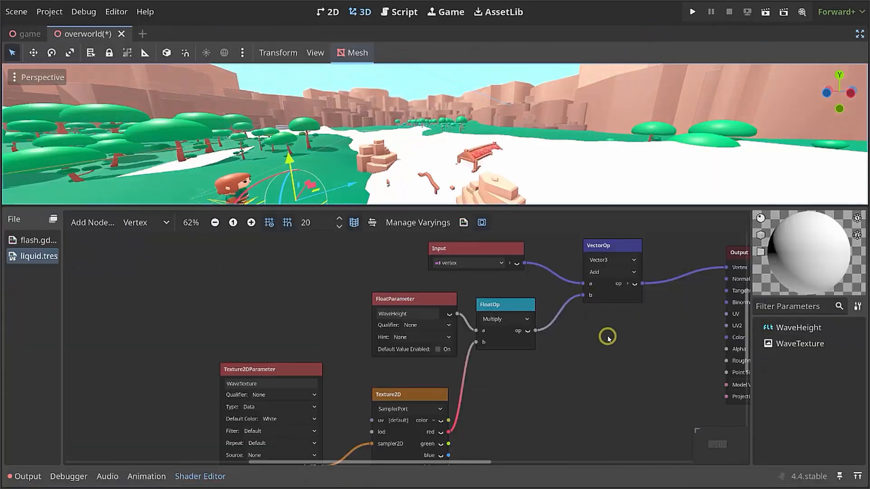
middle_drag(623, 341, 583, 345)
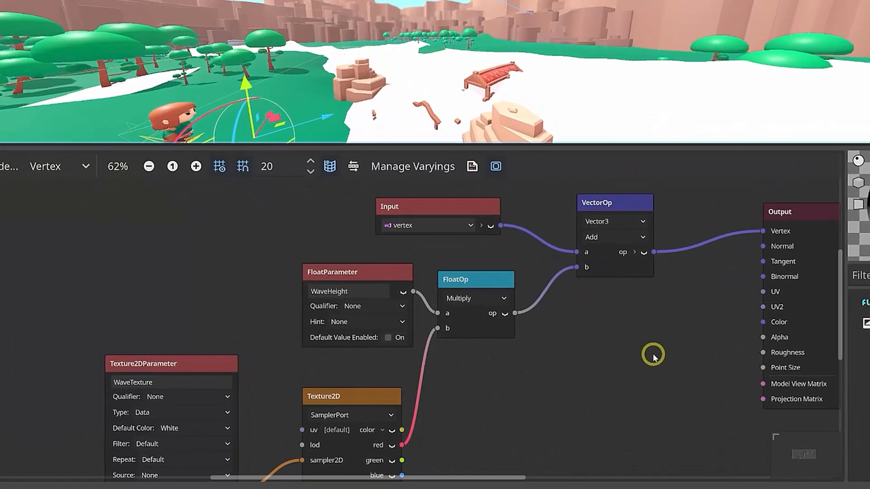
middle_drag(645, 351, 605, 338)
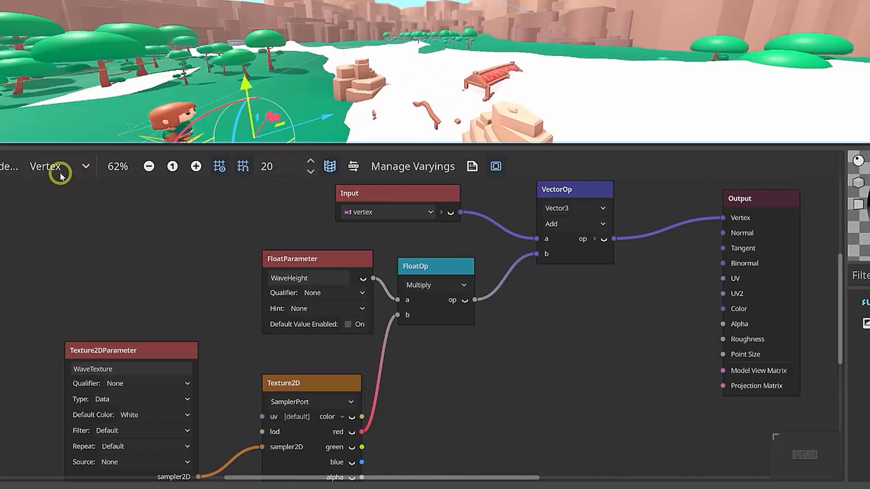
right_click(563, 346)
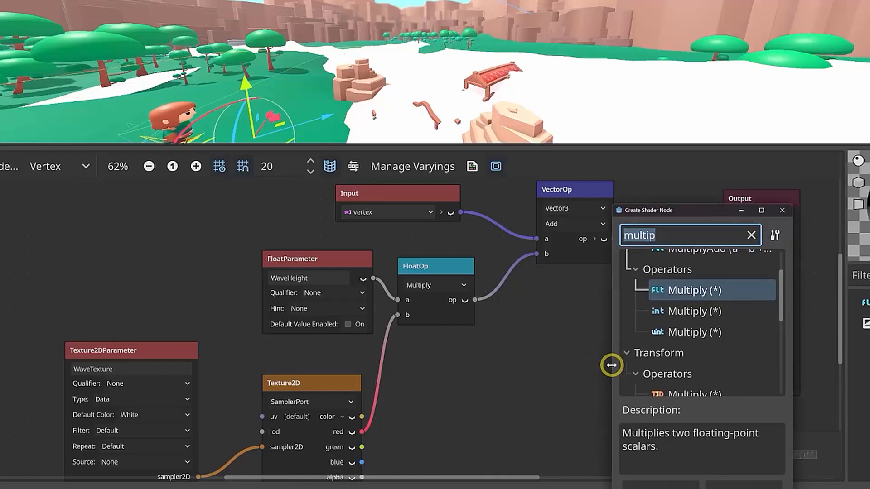
text(vary)
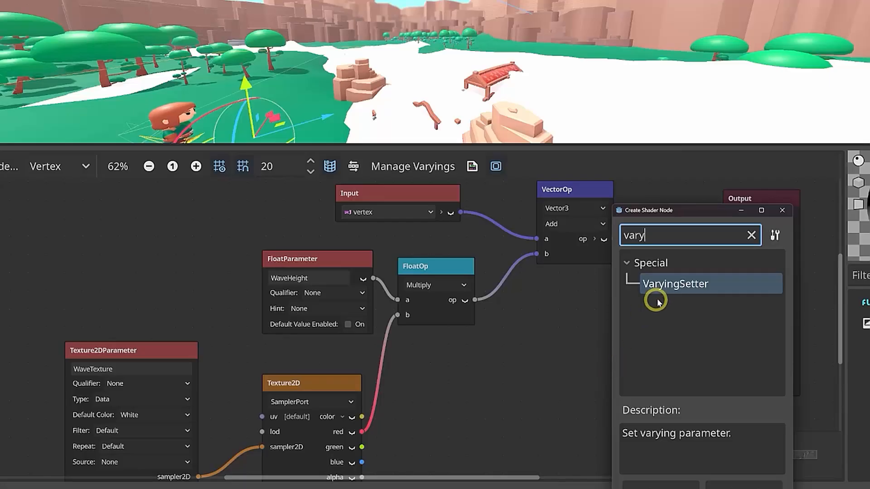
double_click(673, 285)
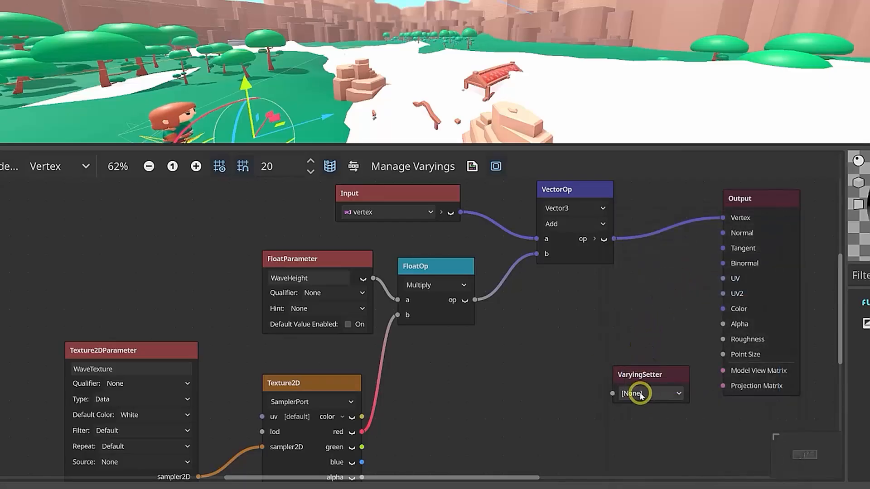
click(656, 393)
click(649, 393)
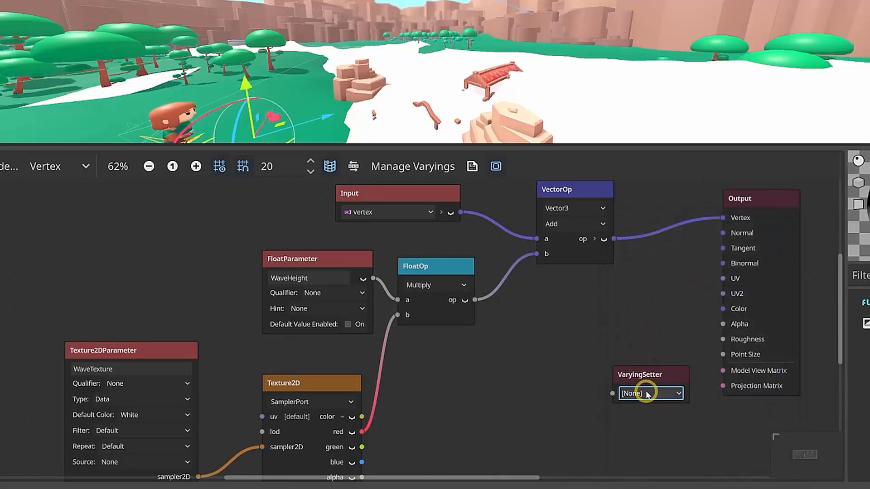
Create a Vector3 varying named wave_texture with the mode Vertex -> [Fragment, Light].
click(400, 168)
click(399, 190)
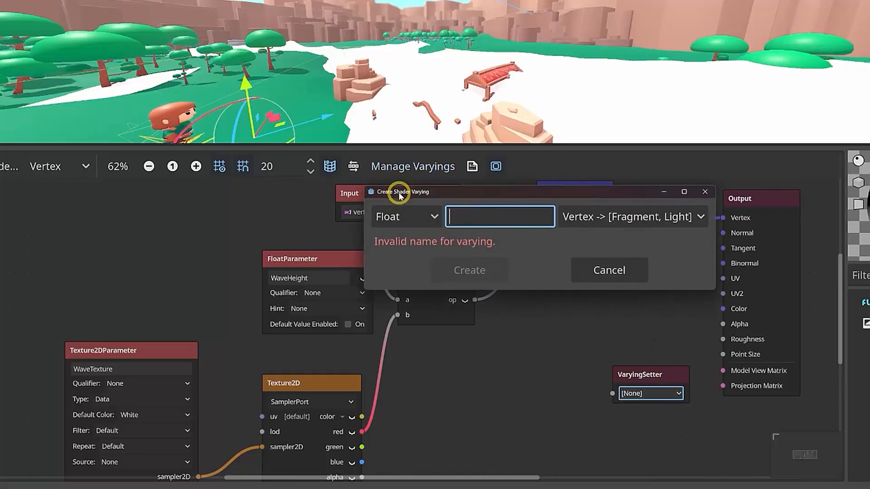
click(410, 216)
click(420, 322)
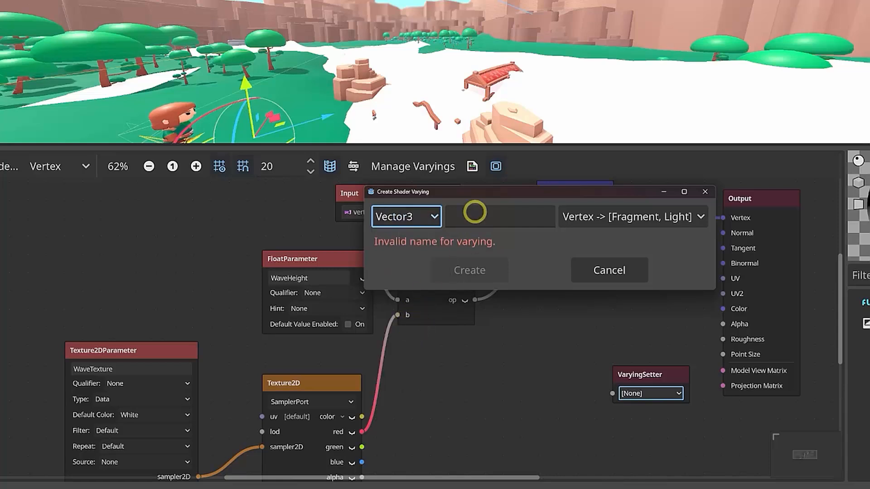
click(473, 212)
text(wave_texture)
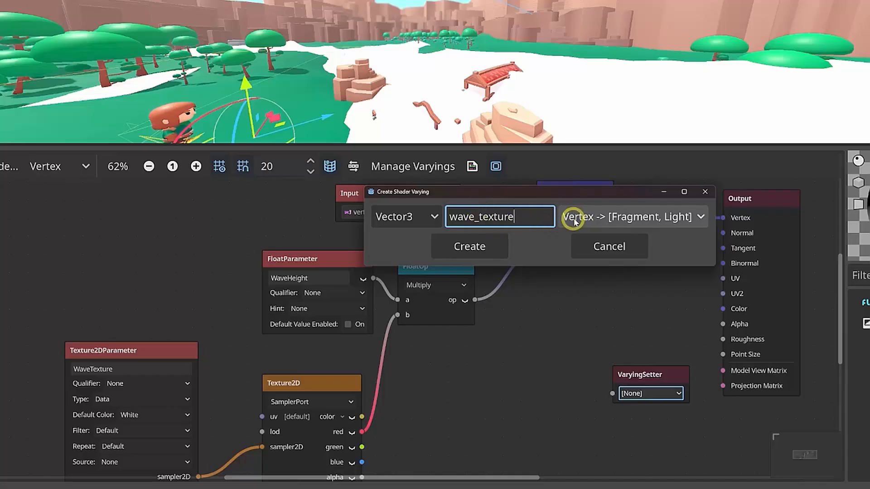
click(645, 218)
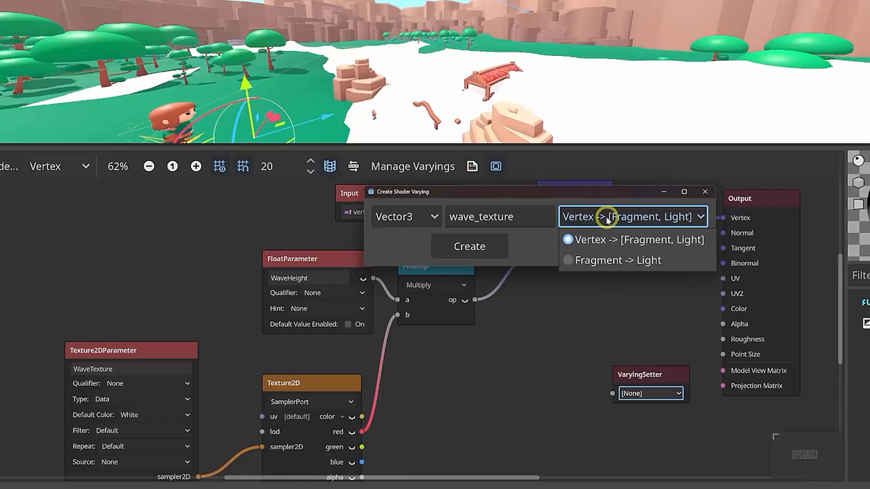
click(605, 240)
click(475, 245)
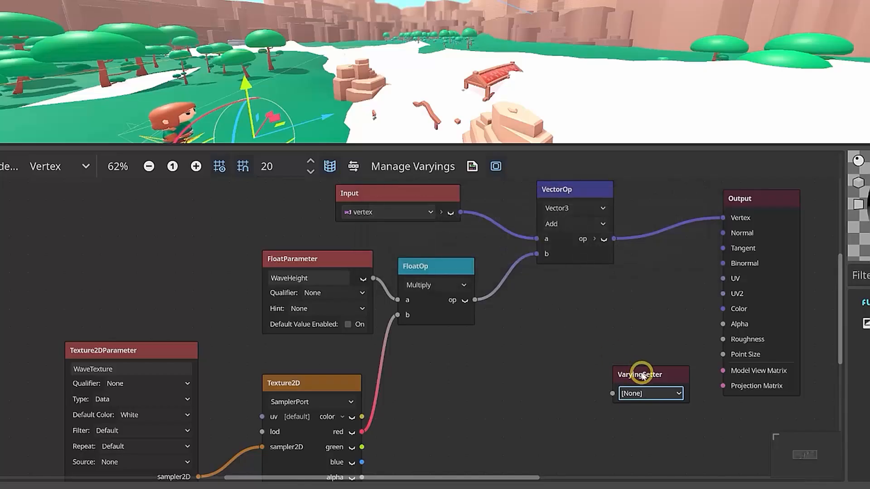
Assign wave_texture to the VaryingSetter node and connect Texture2D's color output to its input.
drag(651, 378, 612, 347)
click(609, 361)
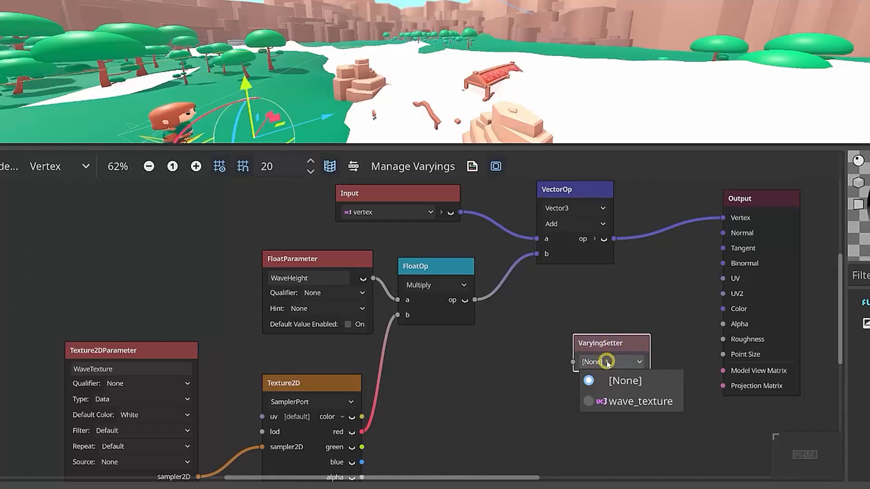
click(621, 401)
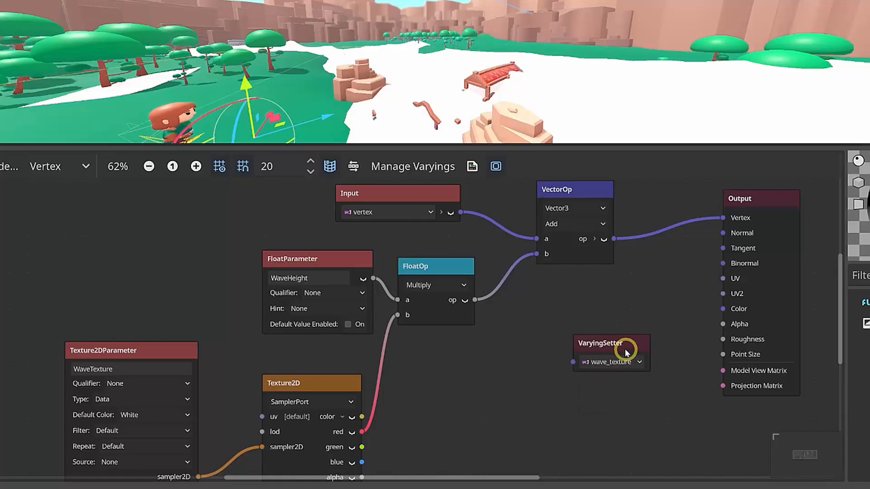
drag(615, 351, 610, 370)
scroll(607, 368, down, 2)
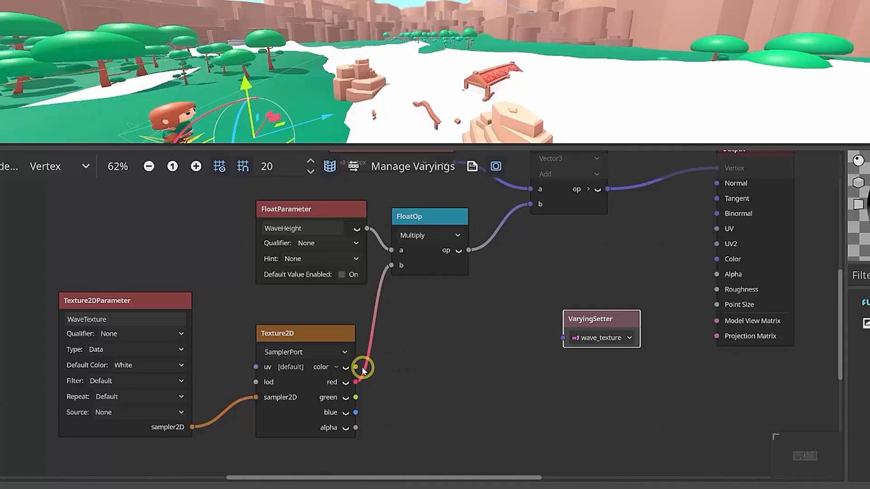
drag(429, 360, 564, 338)
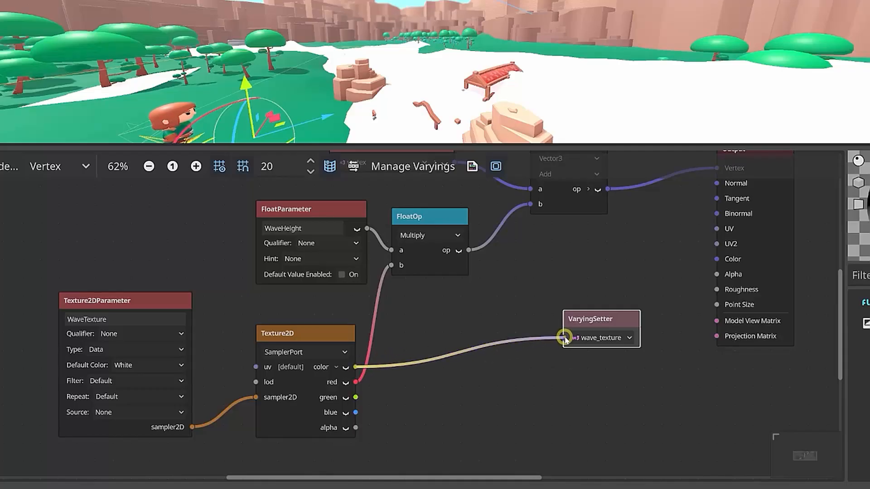
Add a VaryingGetter node to the Fragment graph and set it to read wave_texture.
click(72, 167)
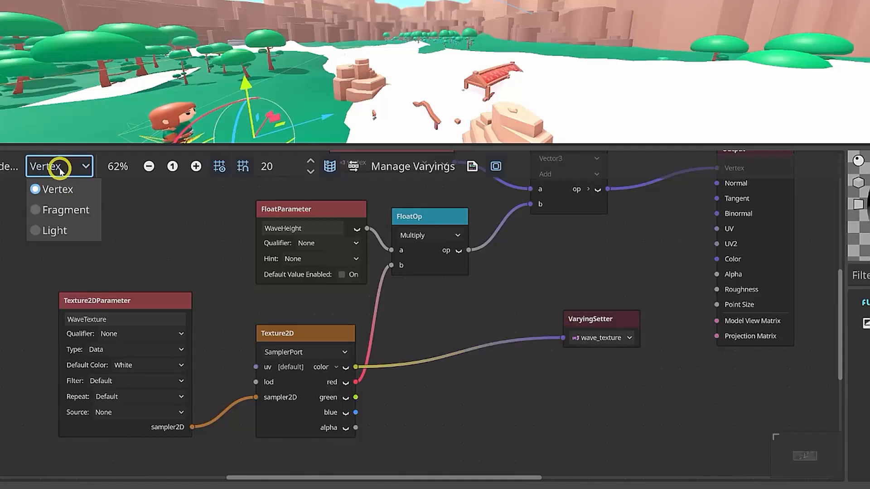
click(66, 210)
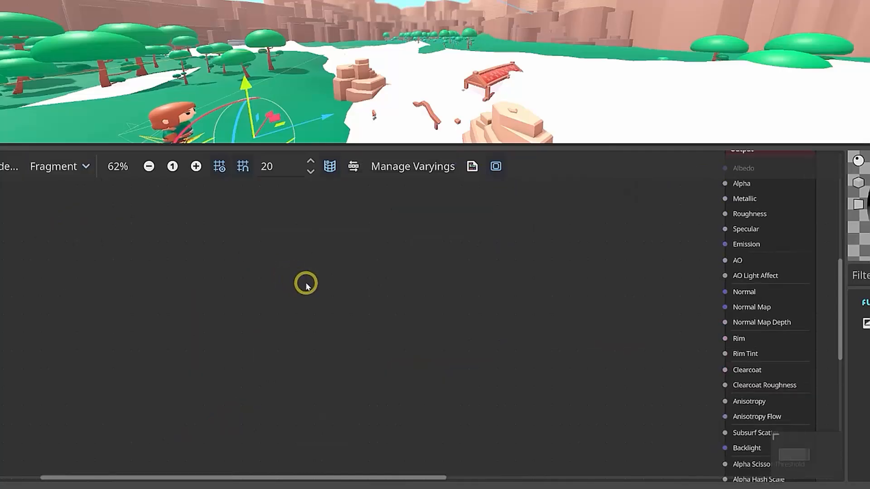
right_click(276, 273)
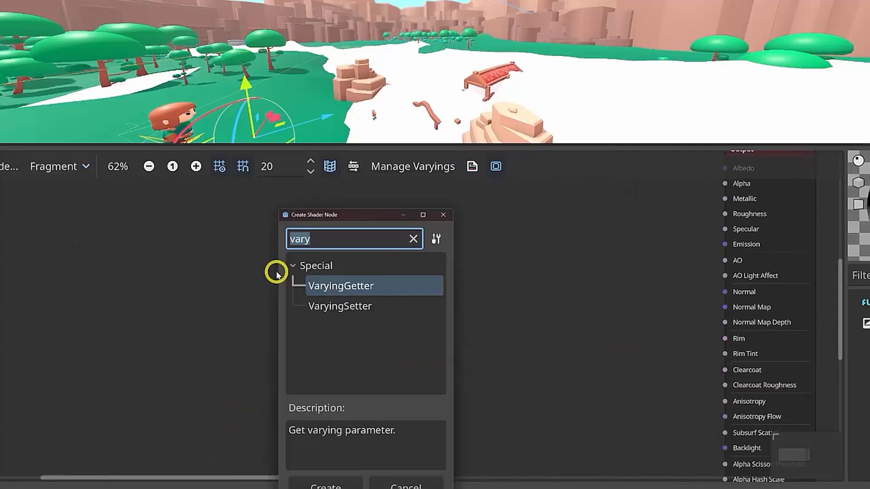
double_click(353, 290)
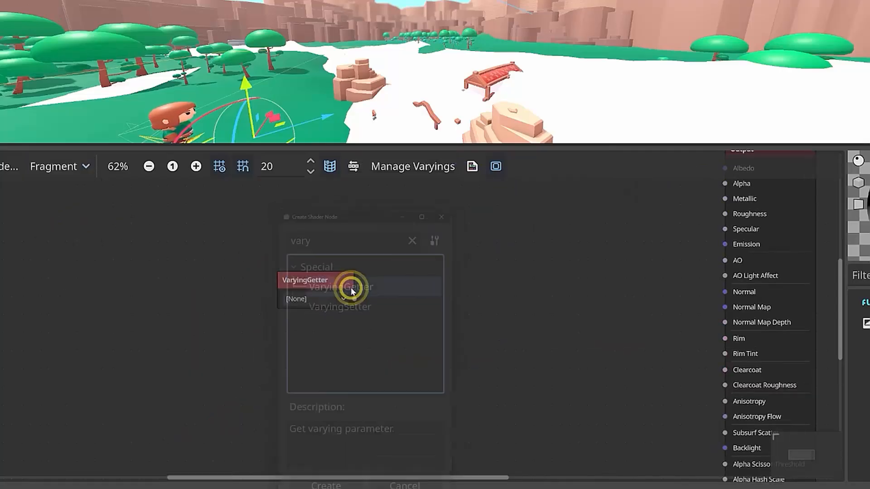
click(306, 300)
click(335, 338)
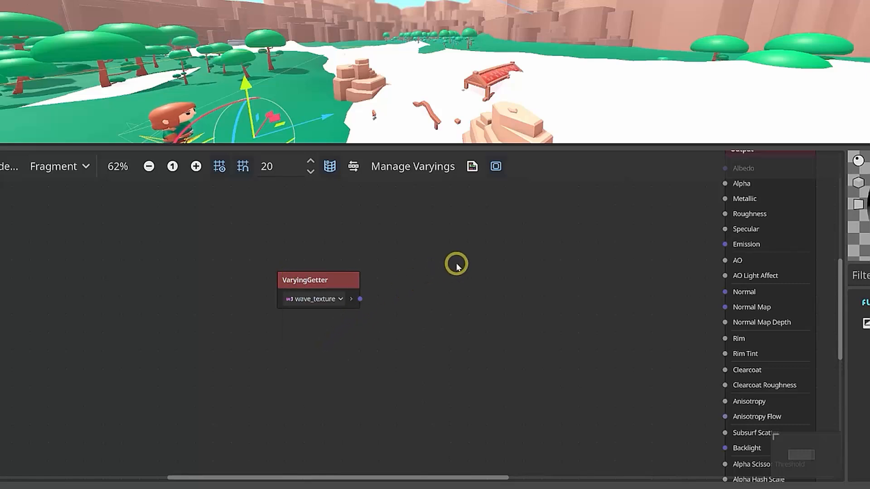
Move the VaryingGetter node closer to the Output node, connect it to Albedo, and inspect the water surface in the 3D view.
middle_drag(447, 275, 424, 300)
drag(258, 325, 395, 245)
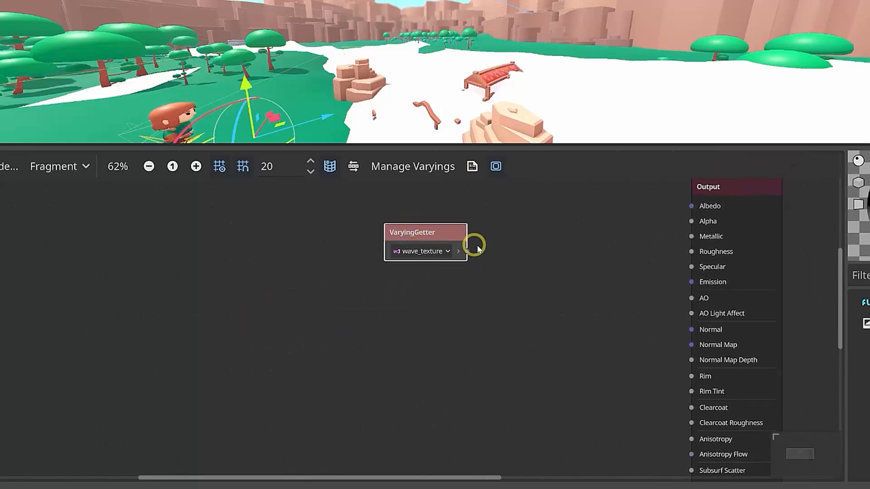
mouse_move(699, 218)
mouse_down()
mouse_move(695, 200)
mouse_move(692, 207)
mouse_up()
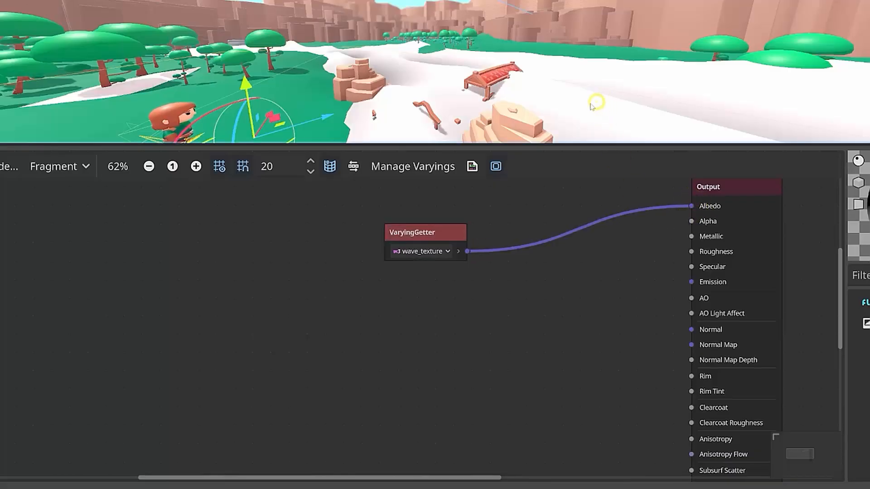
middle_drag(596, 103, 573, 133)
scroll(387, 33, up, 8)
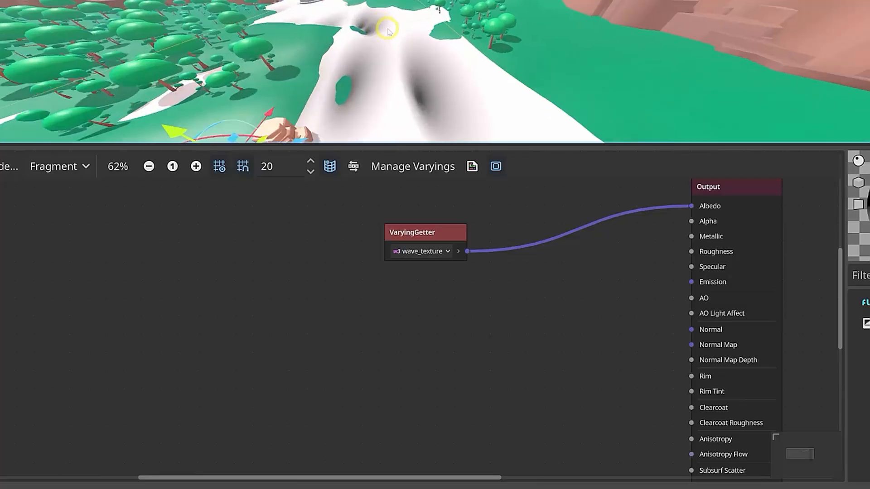
shift+middle_drag(388, 53, 395, 60)
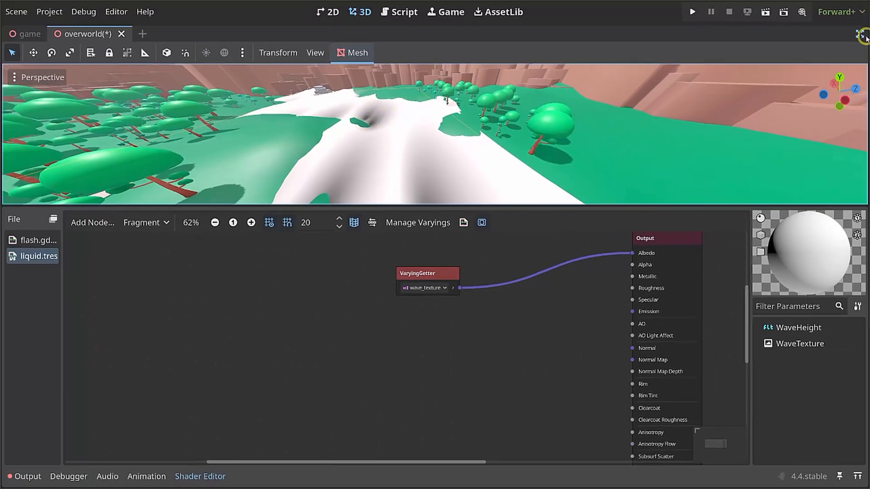
Lower the Water mesh's Wave Height shader parameter to 0.01, raise it to 0.25, and fine-tune it.
click(859, 34)
click(788, 330)
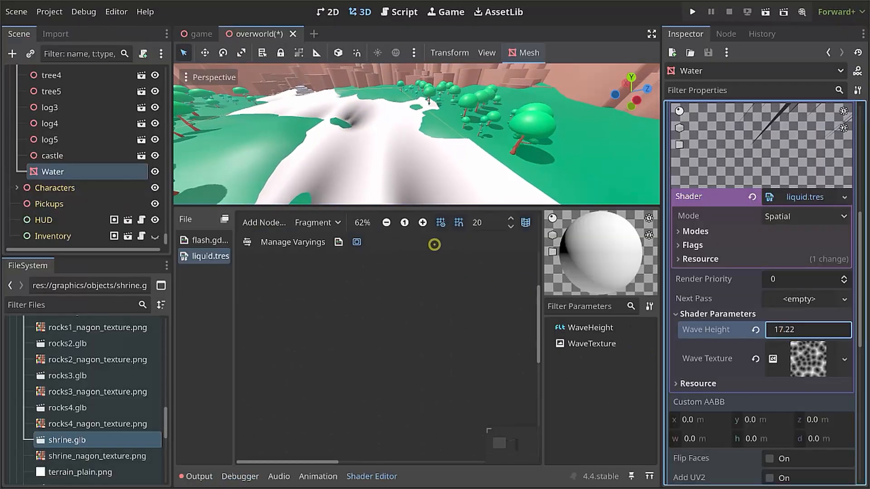
drag(434, 245, 435, 245)
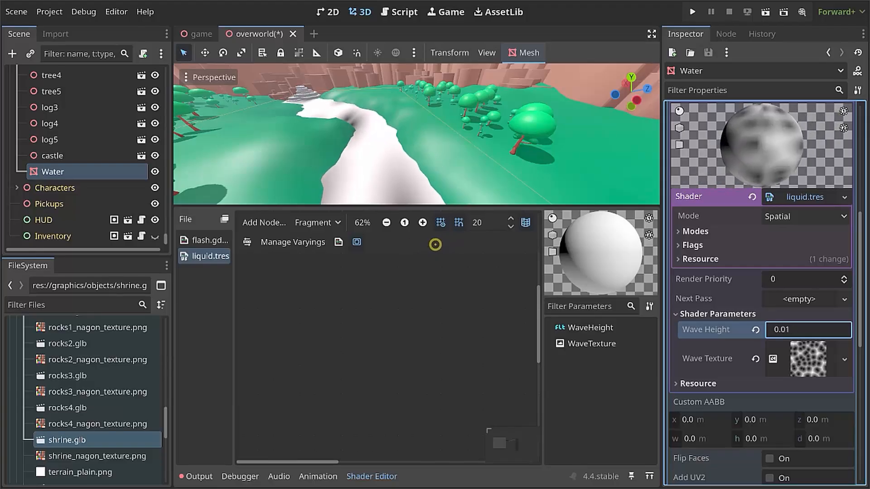
click(783, 329)
drag(435, 244, 435, 245)
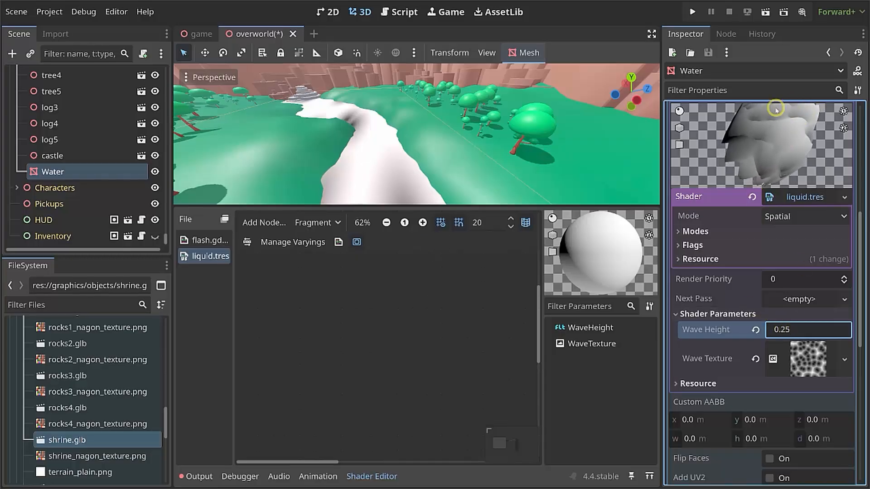
drag(782, 326, 439, 244)
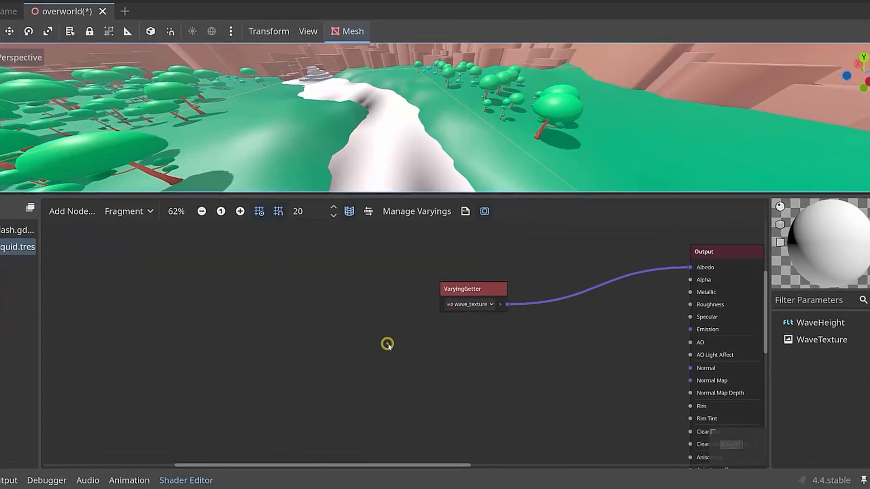
Add a ColorParameter node named ColorA to the Fragment graph.
middle_drag(386, 343, 469, 351)
right_click(404, 287)
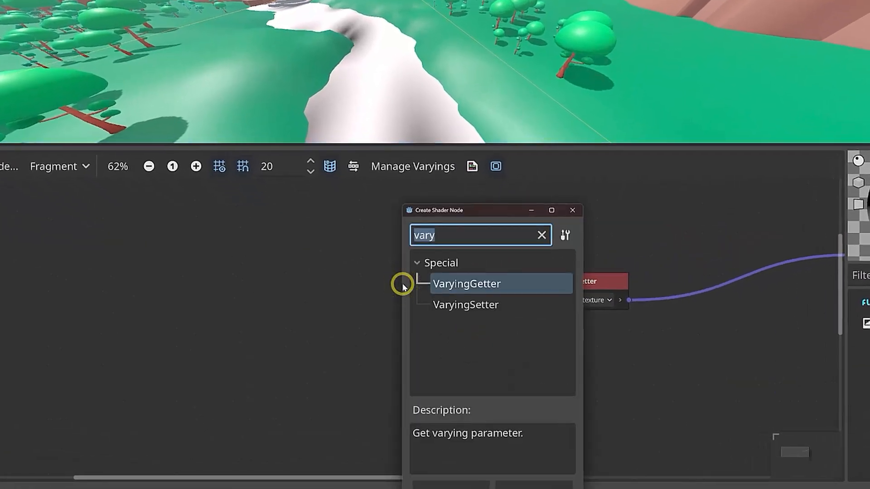
text(col)
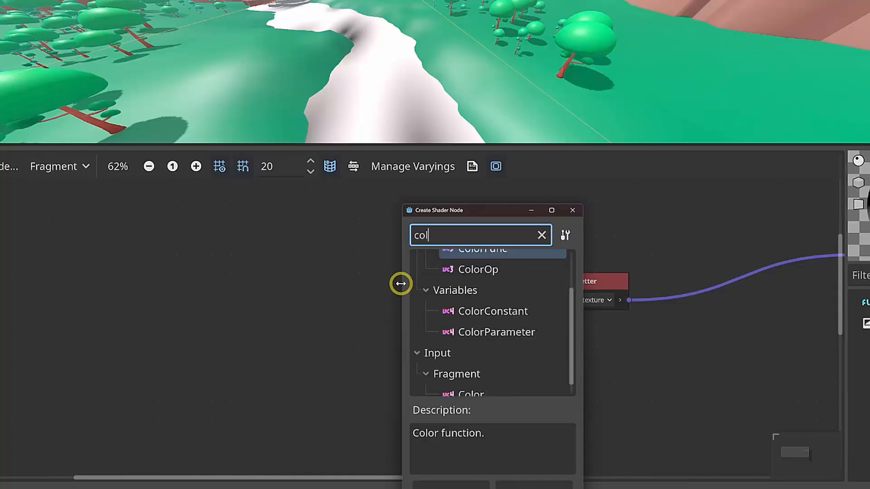
text(orpara)
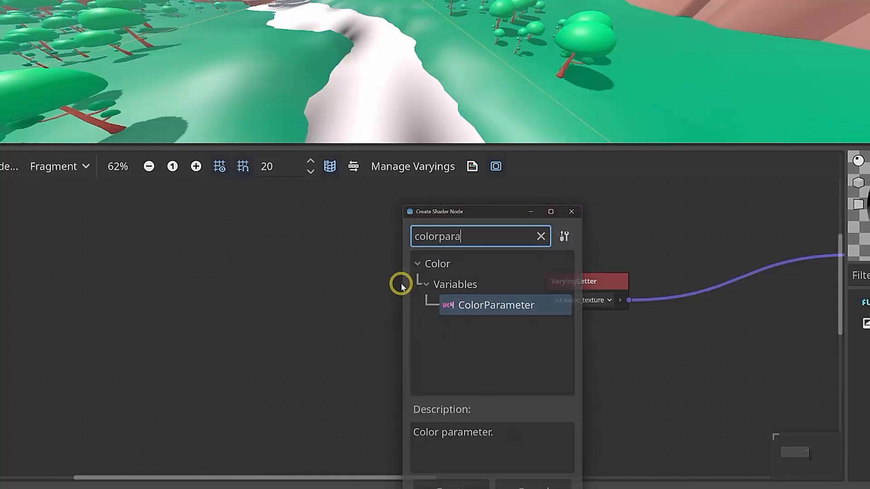
key(Return)
double_click(471, 310)
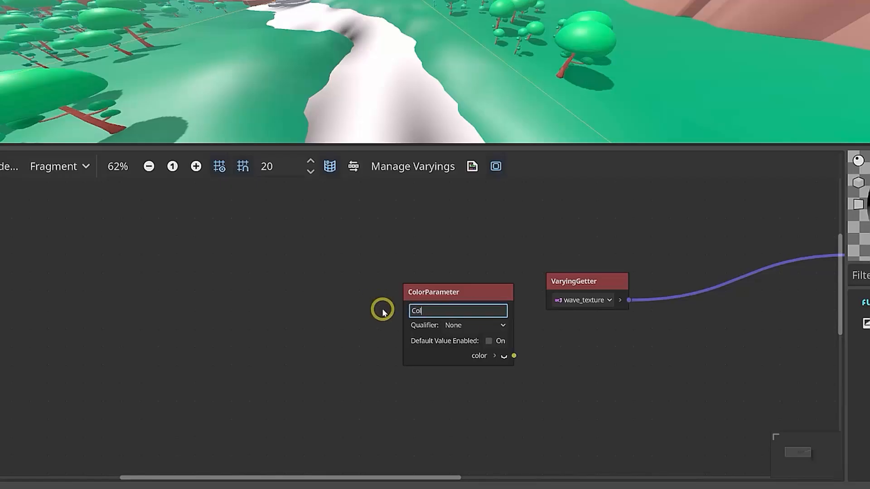
text(ColorA)
key(Return)
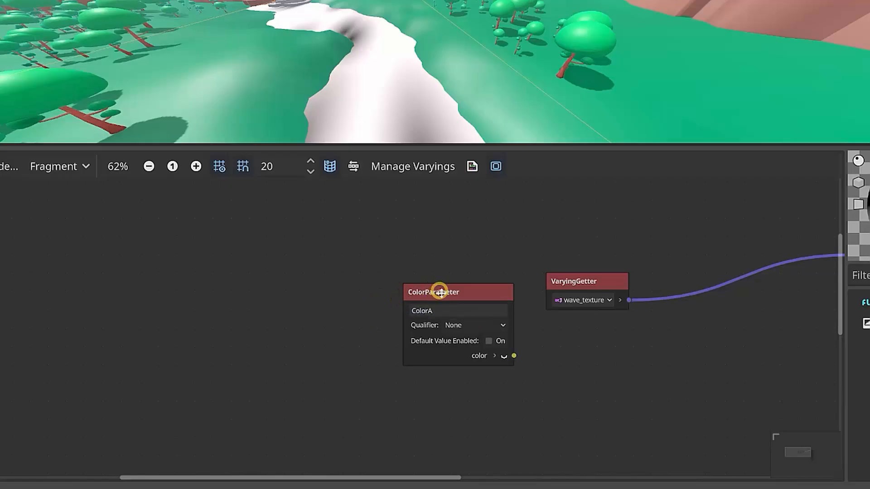
Duplicate the ColorA parameter node, name the copy ColorB, and arrange it below the original.
drag(438, 291, 351, 229)
key(ctrl+d)
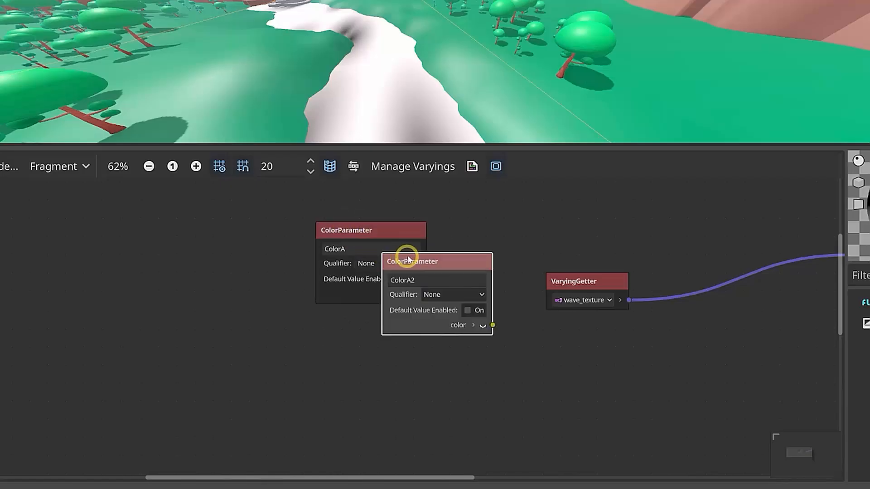
drag(408, 284, 373, 333)
click(356, 355)
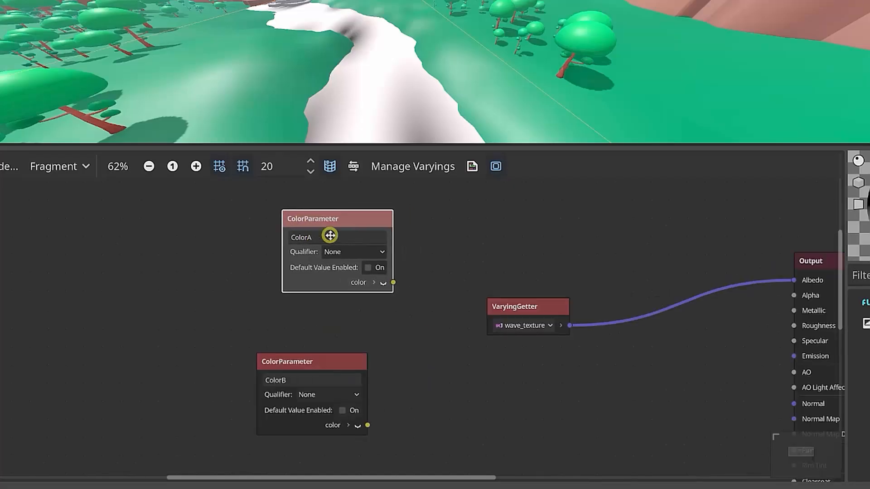
drag(330, 235, 340, 225)
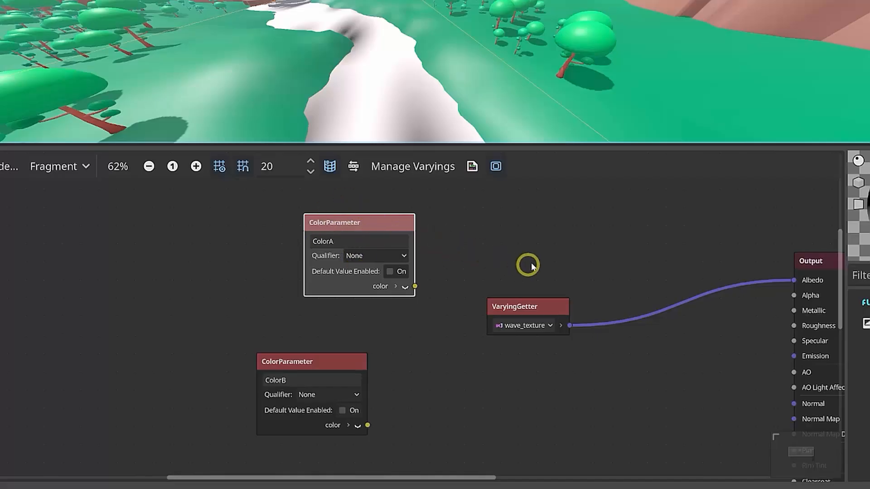
Add a Vector3 Multiply node to the Fragment graph and place it above the VaryingGetter node.
click(536, 250)
right_click(539, 248)
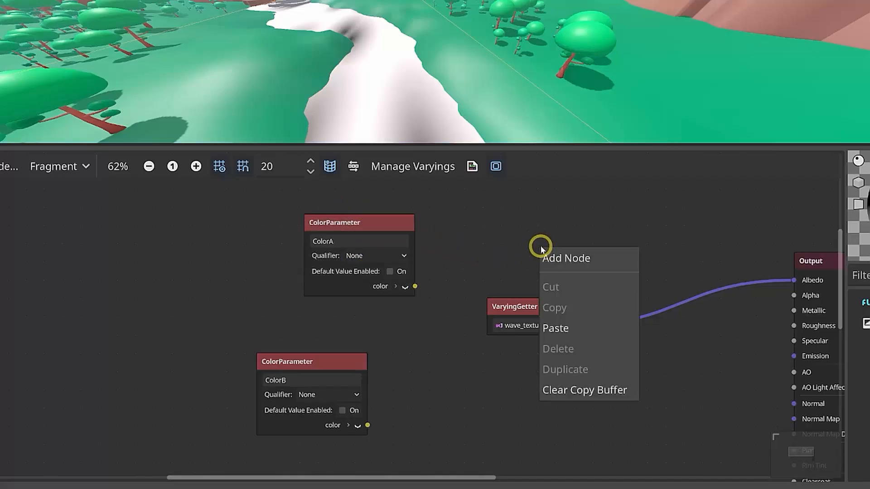
click(548, 257)
text(mult)
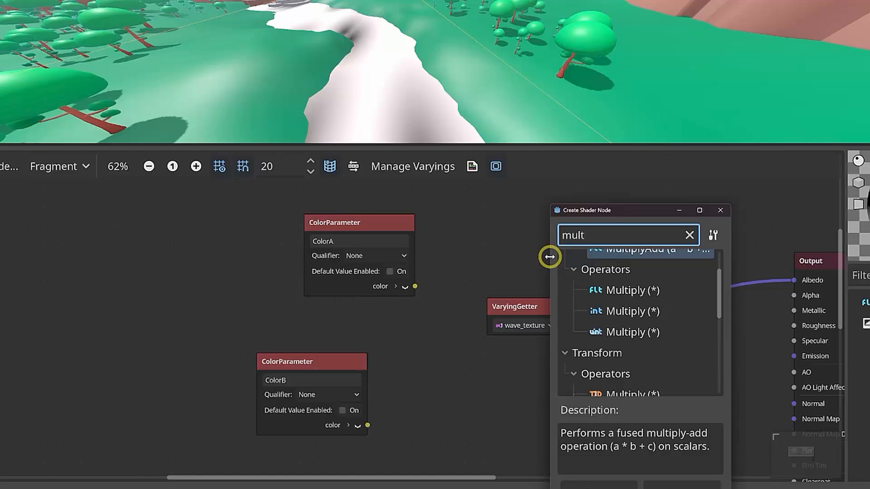
scroll(637, 293, down, 10)
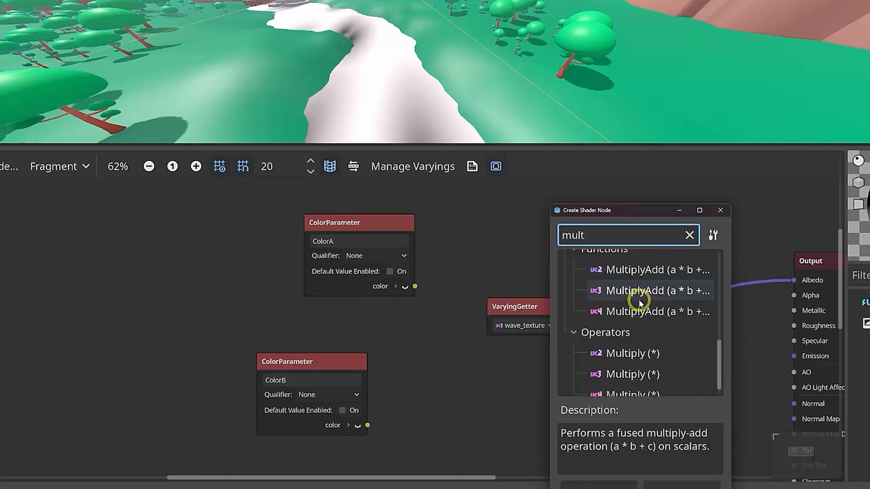
scroll(644, 317, down, 1)
double_click(631, 358)
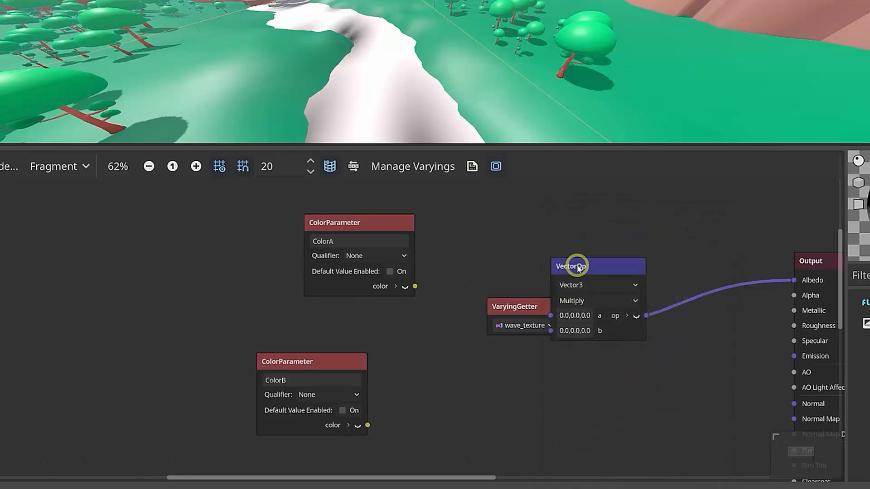
drag(577, 267, 562, 209)
Place the VaryingGetter between the color nodes and multiply ColorA (a) by wave_texture (b), sending the result to Albedo.
drag(523, 307, 353, 318)
drag(521, 271, 534, 258)
drag(396, 336, 534, 272)
drag(611, 258, 794, 281)
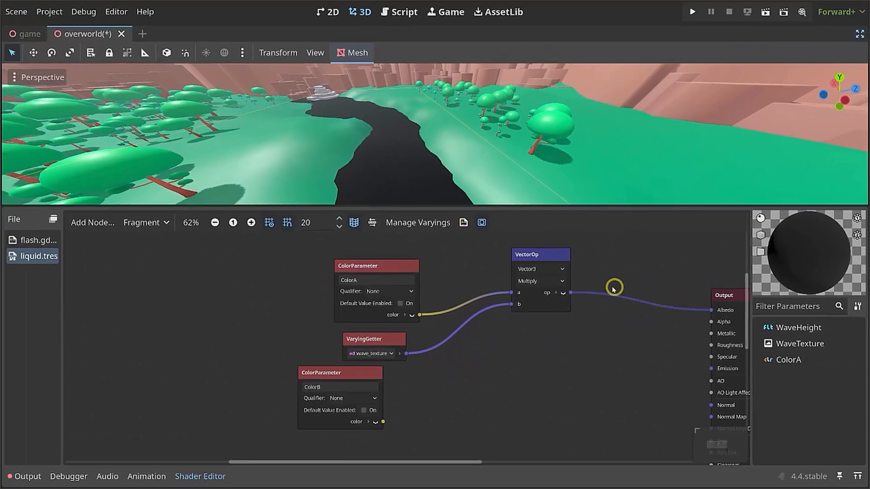
Set the Water mesh's Color A shader parameter to light blue, hex 00b2e3, and inspect the river in the 3D view.
click(367, 269)
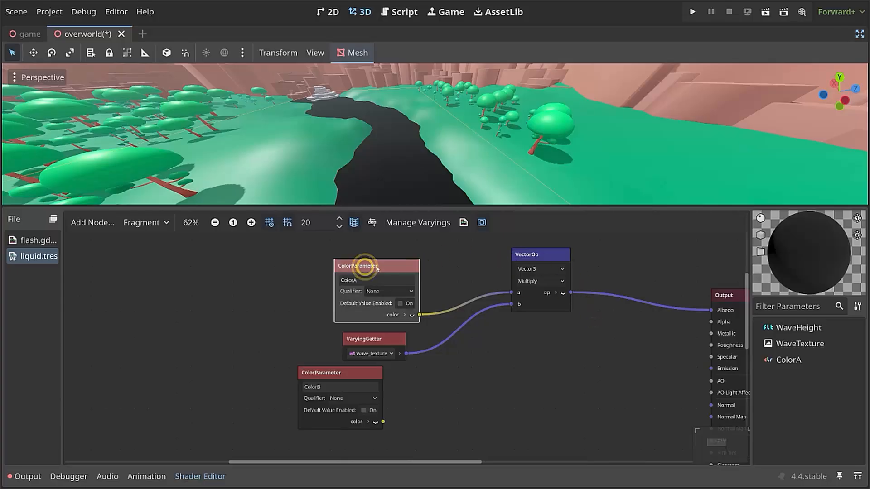
click(857, 33)
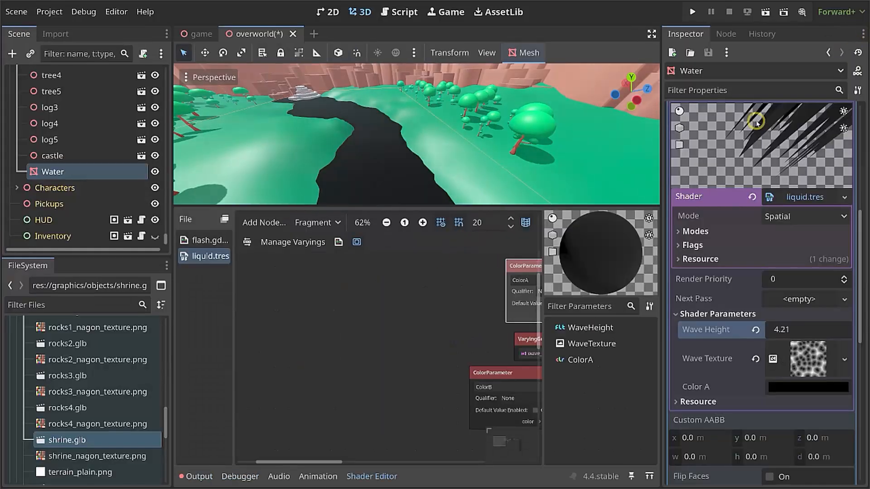
click(808, 384)
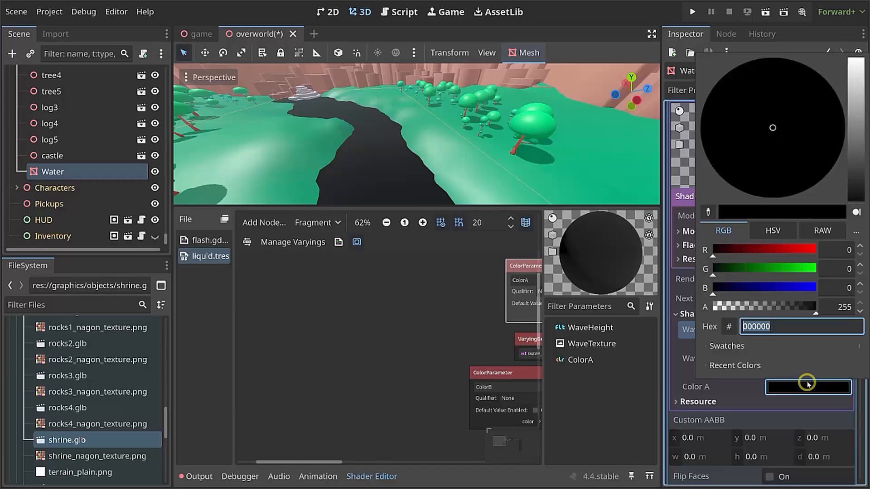
drag(788, 287, 803, 285)
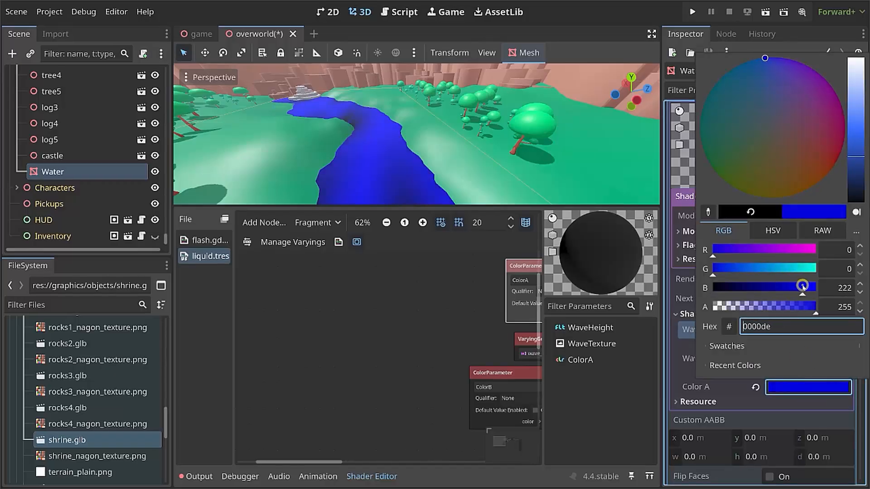
drag(744, 268, 784, 269)
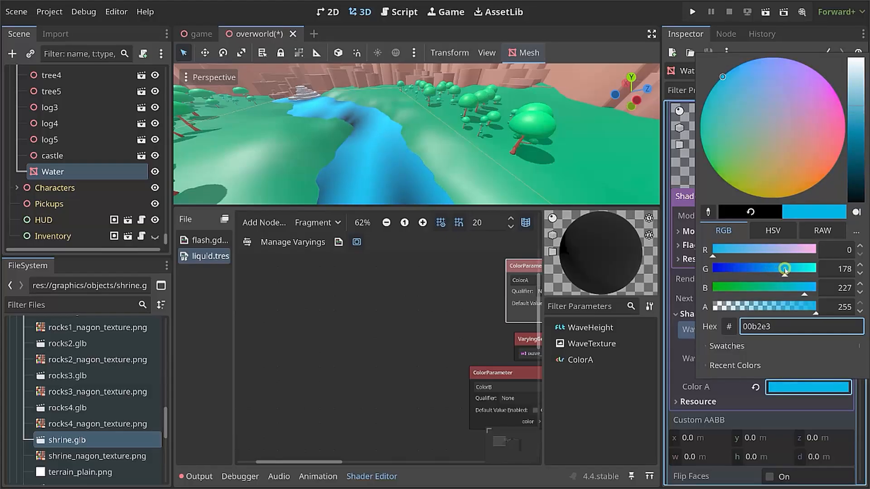
click(402, 109)
middle_drag(410, 144, 389, 137)
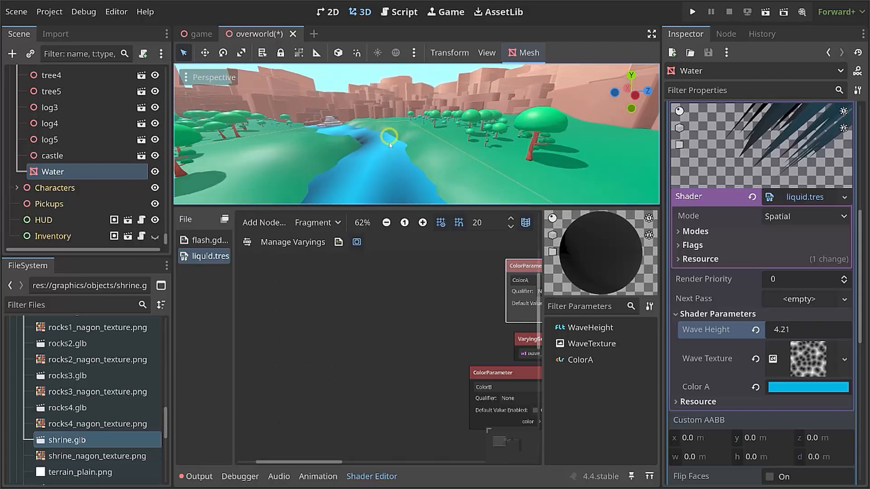
middle_drag(405, 173, 445, 136)
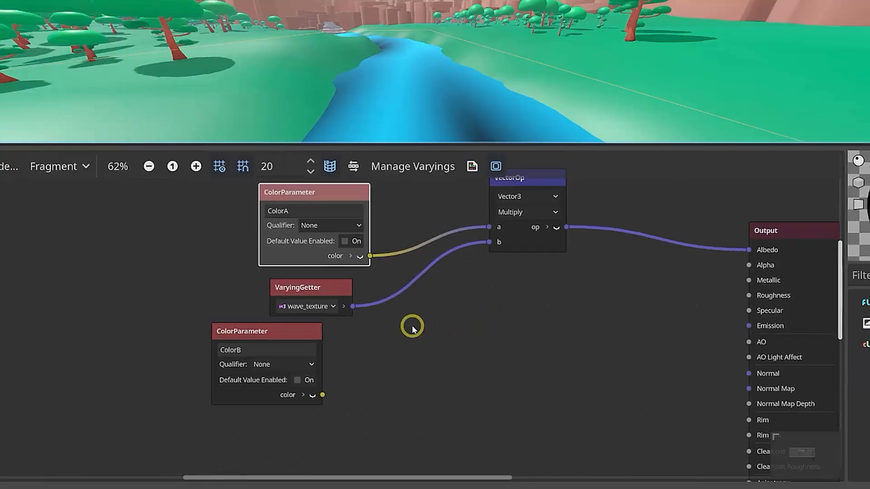
click(243, 332)
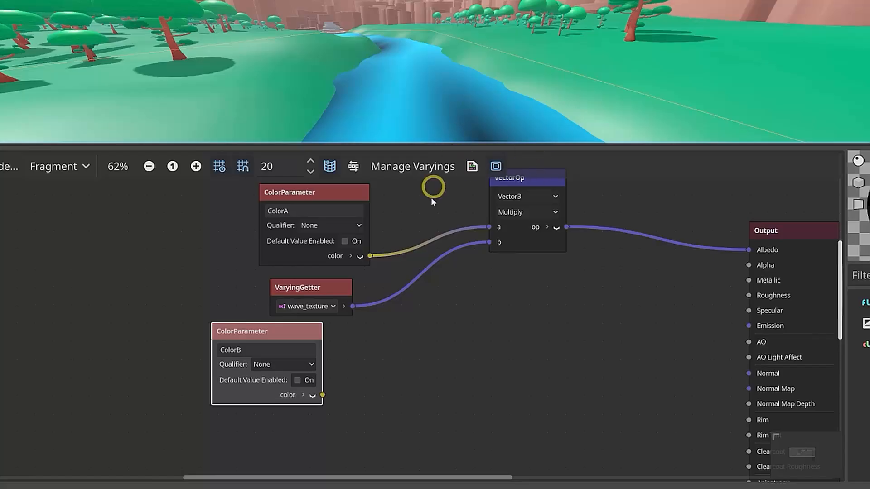
middle_drag(520, 293, 510, 305)
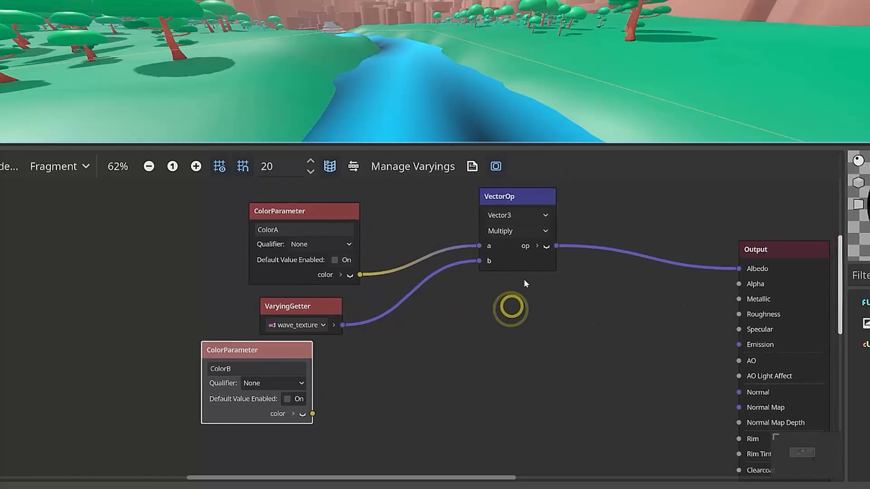
click(502, 196)
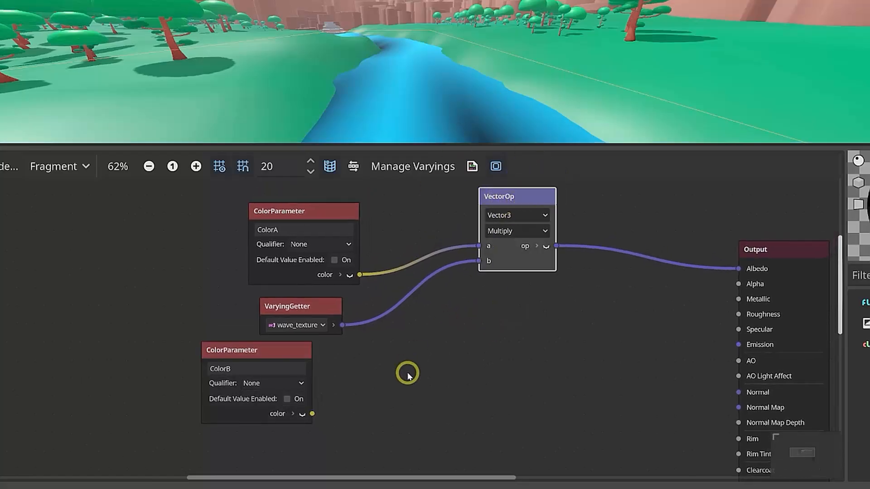
click(300, 307)
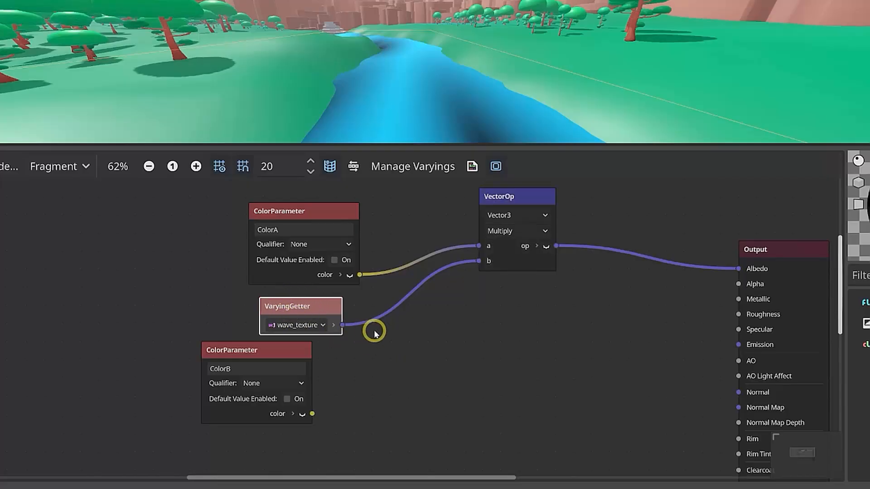
click(271, 352)
Add a Vector3 OneMinus node beside the wave_texture VaryingGetter and connect the VaryingGetter's output to its input.
click(431, 366)
right_click(442, 351)
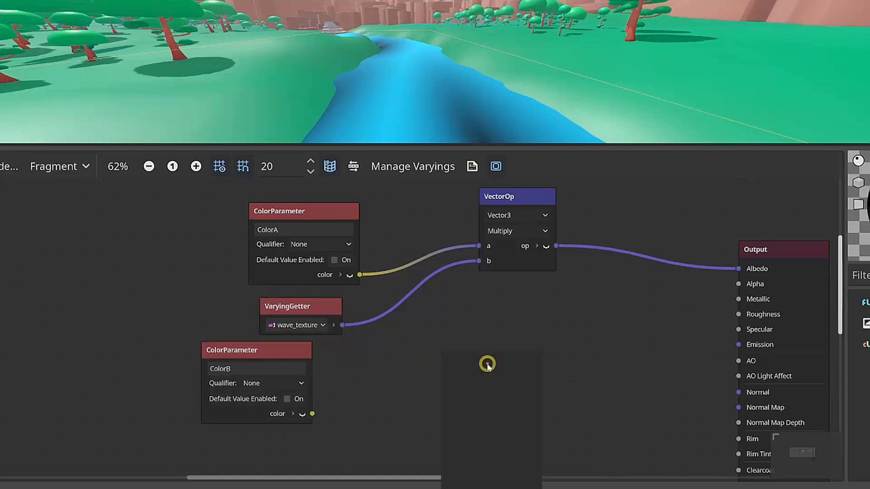
click(458, 357)
text(one)
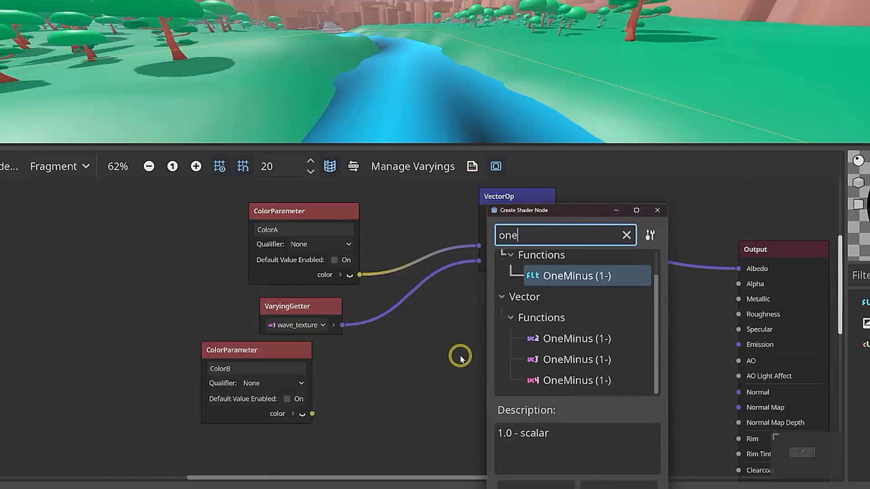
click(575, 360)
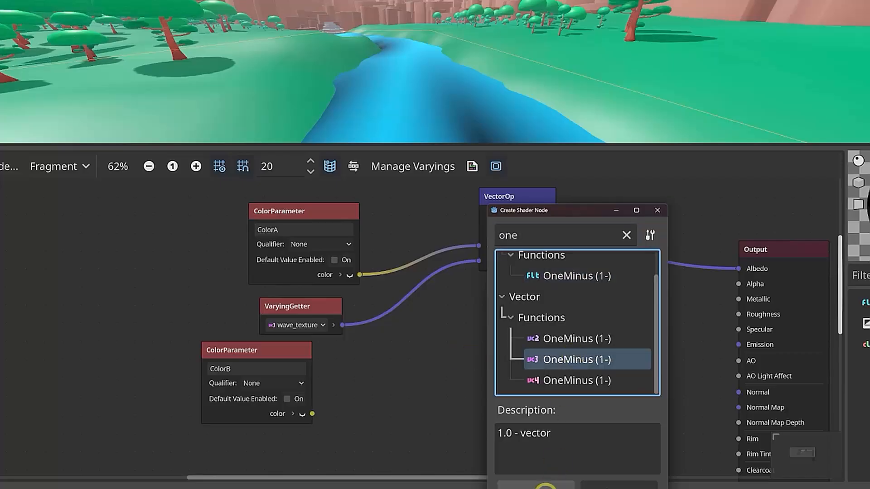
click(534, 484)
drag(538, 379, 464, 332)
drag(413, 373, 343, 325)
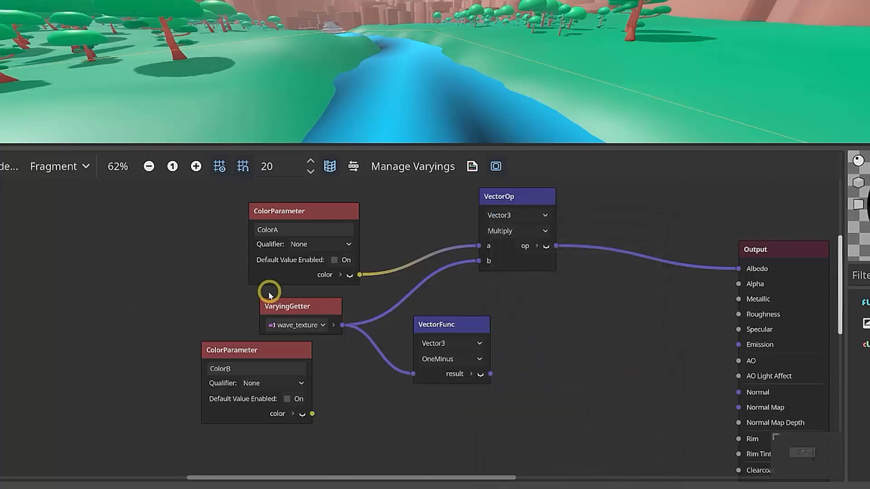
Move the ColorB node below the OneMinus node and add a second Vector3 Multiply node to the graph.
drag(272, 349, 363, 405)
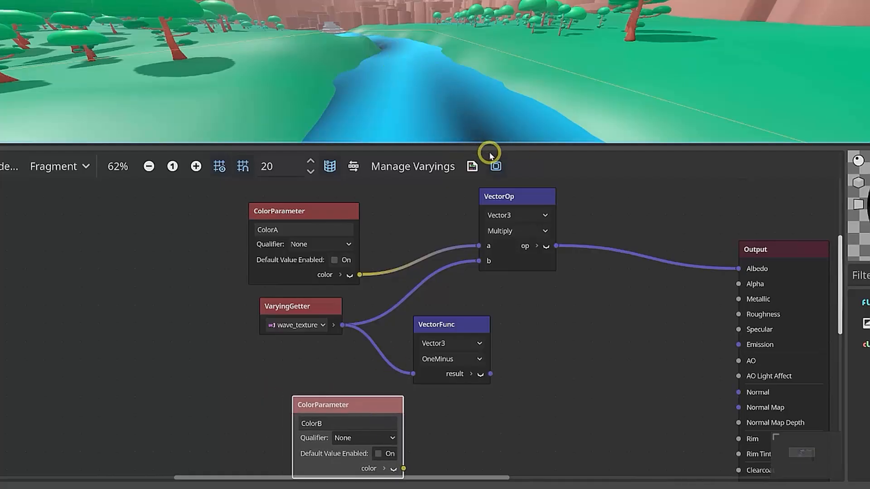
middle_drag(474, 427, 439, 394)
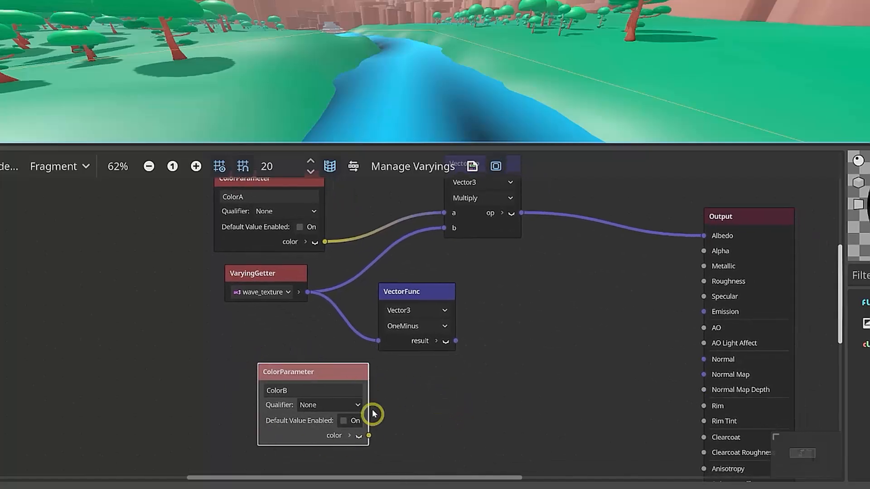
right_click(518, 318)
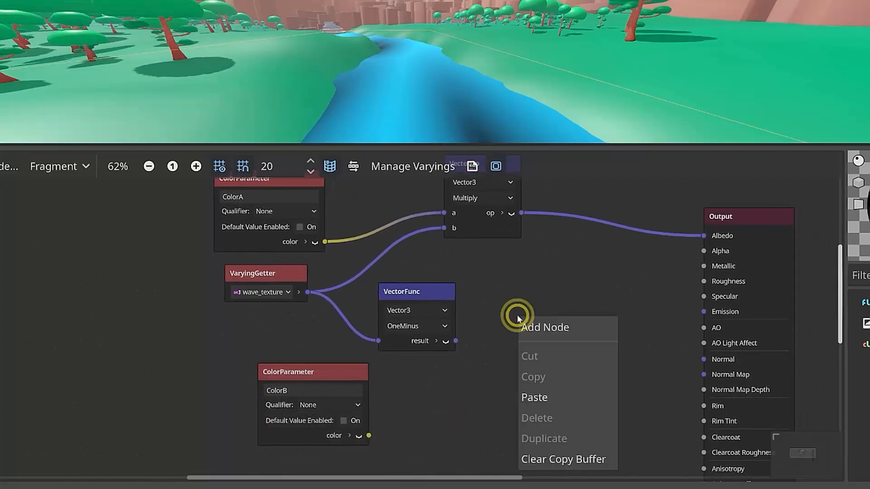
click(545, 329)
text(mult)
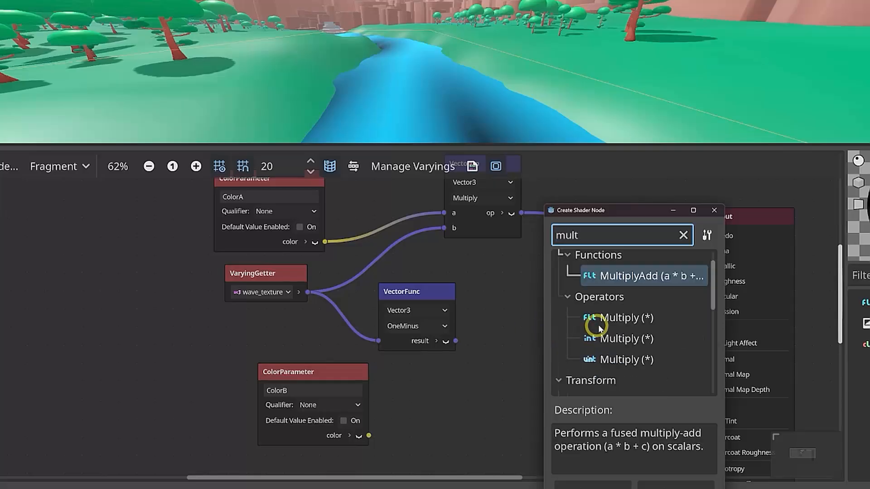
scroll(627, 313, down, 3)
scroll(621, 311, down, 4)
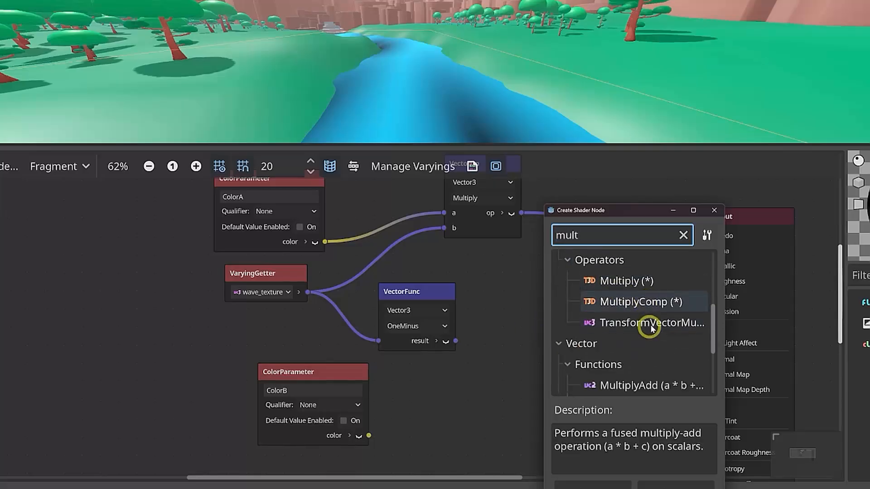
double_click(619, 360)
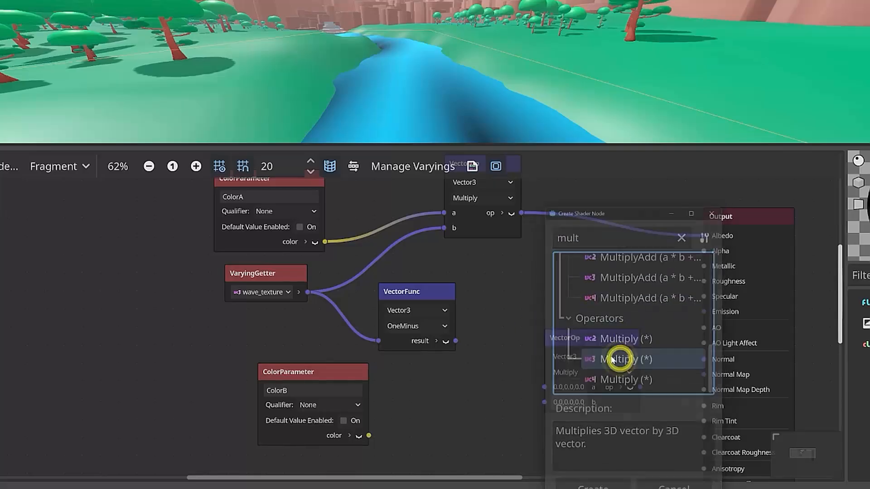
Connect the OneMinus result to a and ColorB to b on the second Multiply node, placing it beside the OneMinus node.
drag(456, 341, 544, 387)
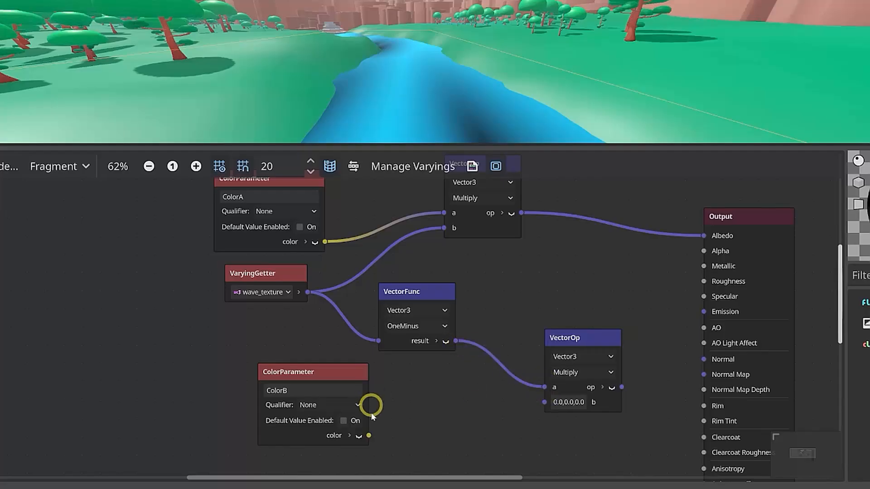
drag(369, 435, 544, 402)
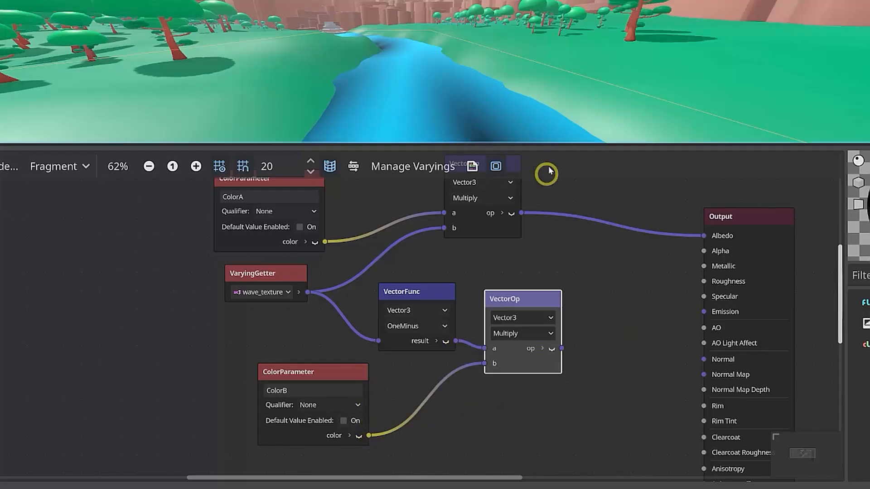
click(336, 374)
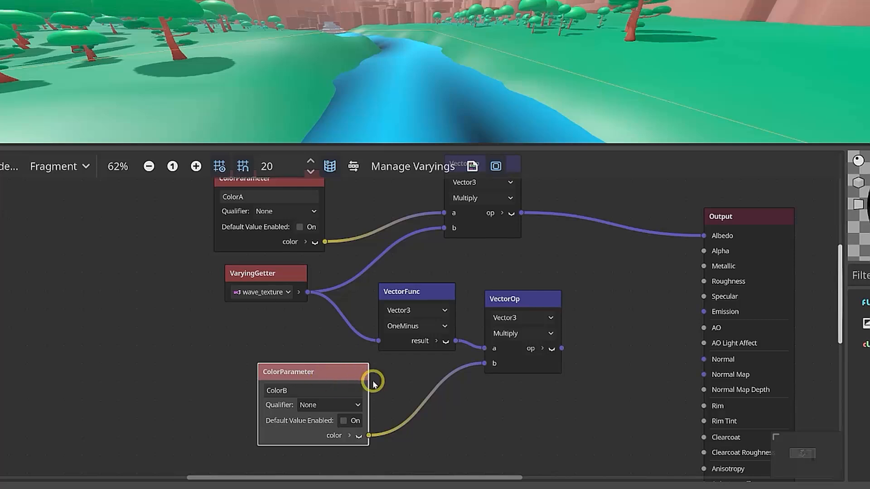
middle_drag(653, 268, 602, 313)
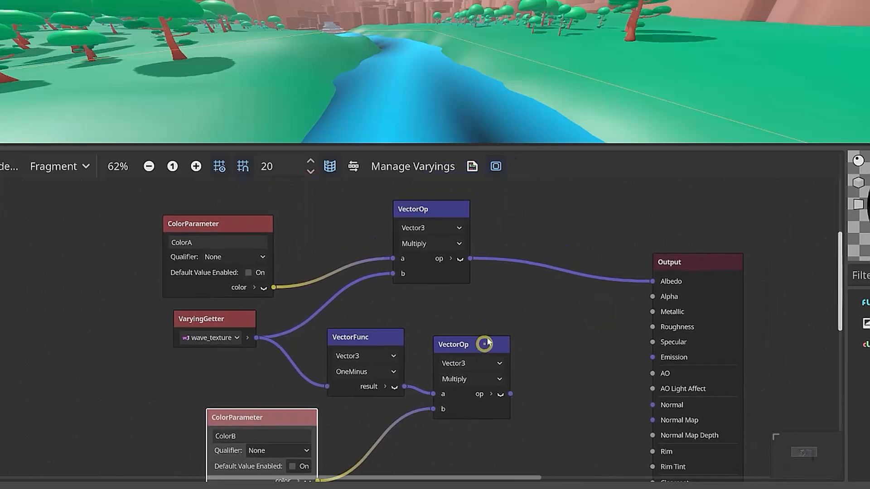
drag(488, 343, 495, 329)
Add a Vector3 Add node beside the ColorA Multiply node, feeding that Multiply result into a and the Add result into Albedo.
click(453, 209)
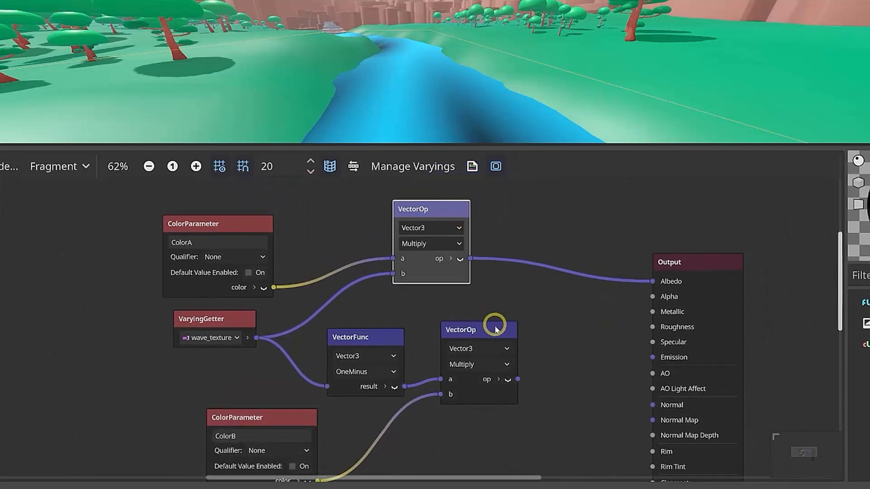
click(498, 332)
right_click(584, 236)
text(mult)
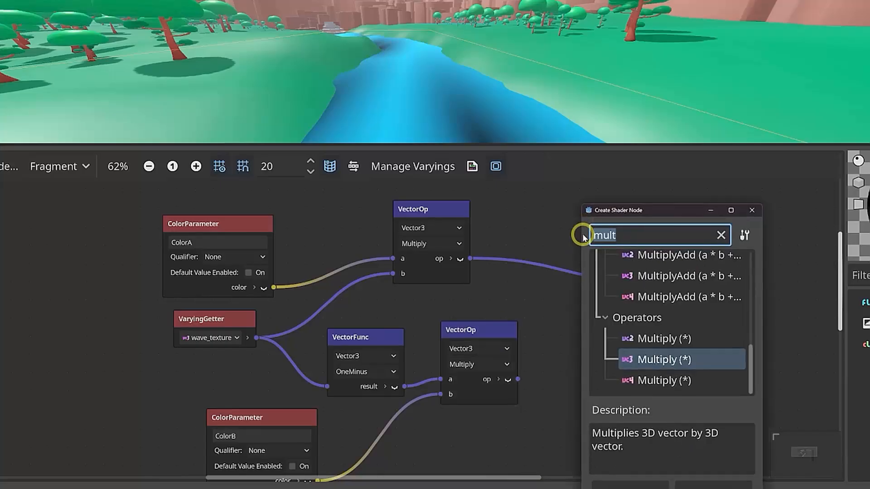
text(add)
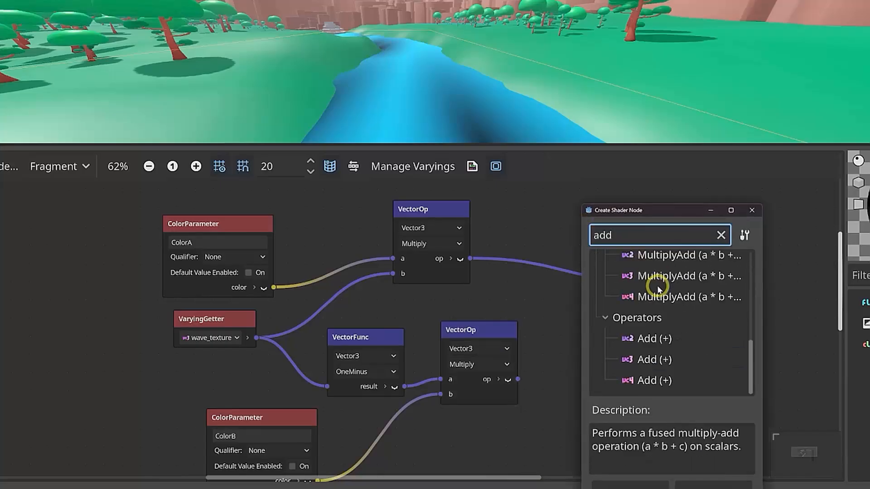
double_click(670, 360)
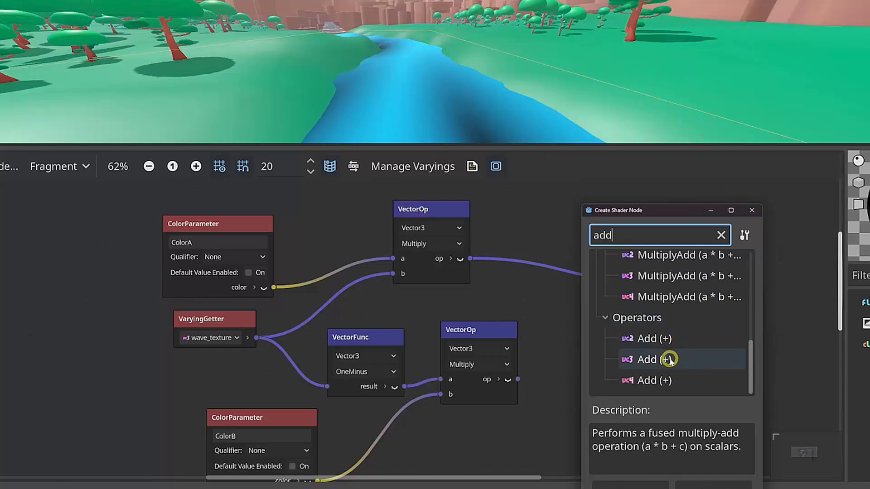
click(617, 245)
drag(617, 245, 560, 215)
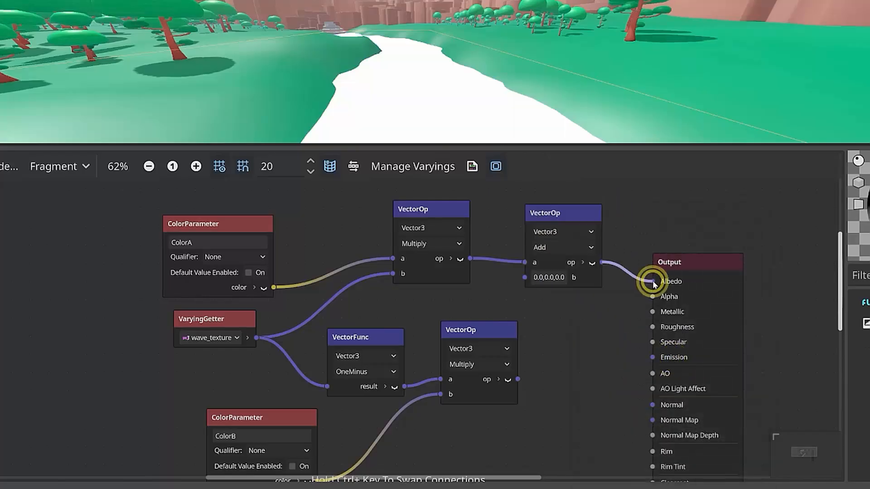
Connect the ColorB Multiply node's output to b on the Add node and move the Add node closer to the Output node.
click(410, 208)
drag(519, 379, 521, 276)
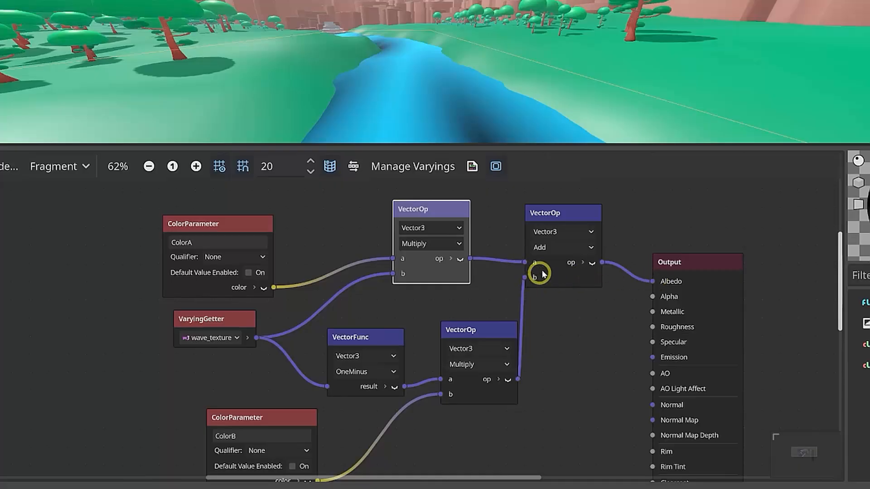
drag(561, 209, 585, 235)
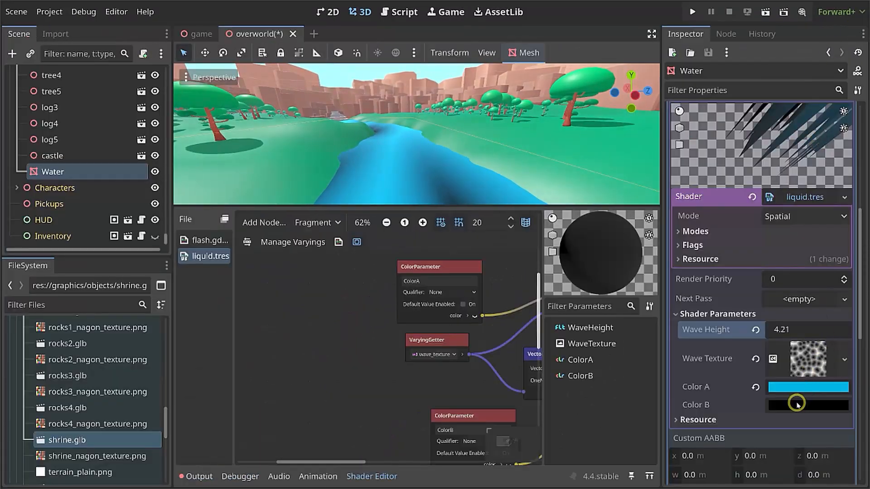
Set the Water mesh's Color B shader parameter to blue, hex 1f3cd8.
click(797, 404)
click(786, 267)
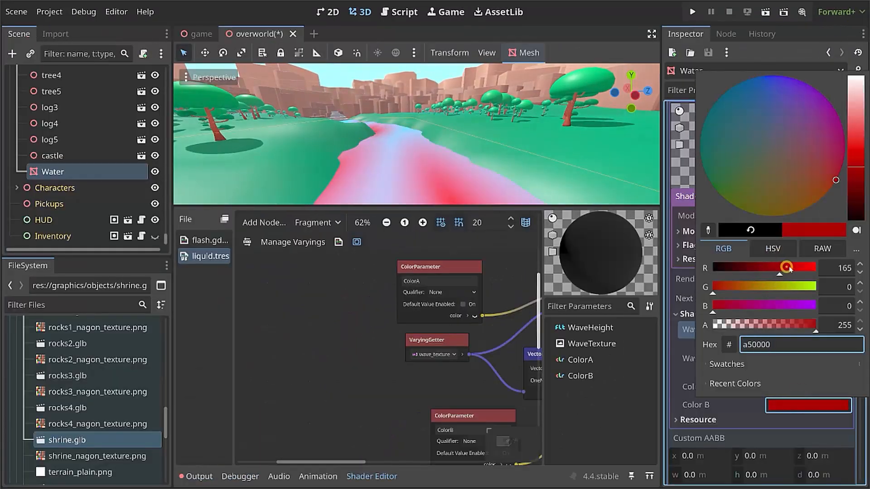
drag(787, 268, 764, 271)
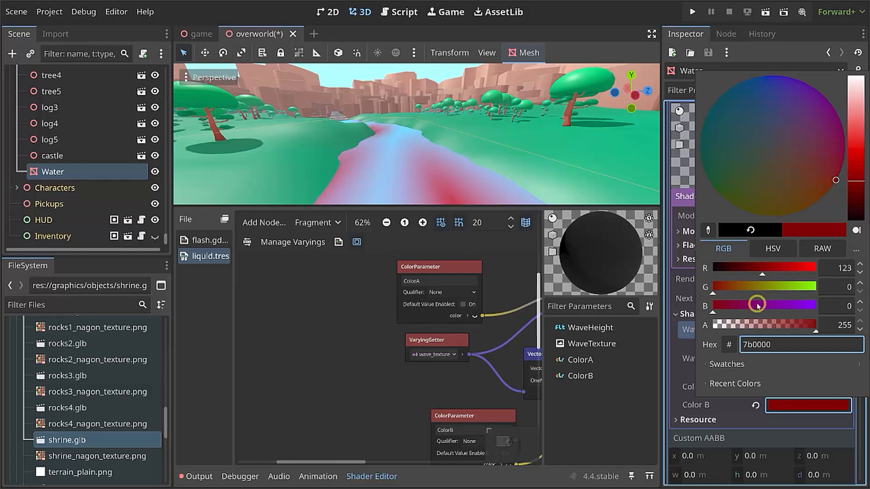
drag(758, 307, 800, 304)
drag(752, 272, 725, 272)
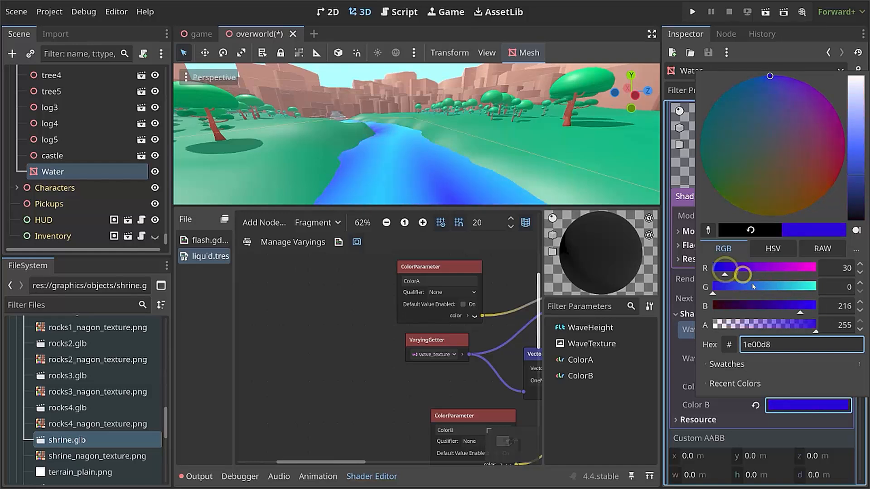
click(735, 286)
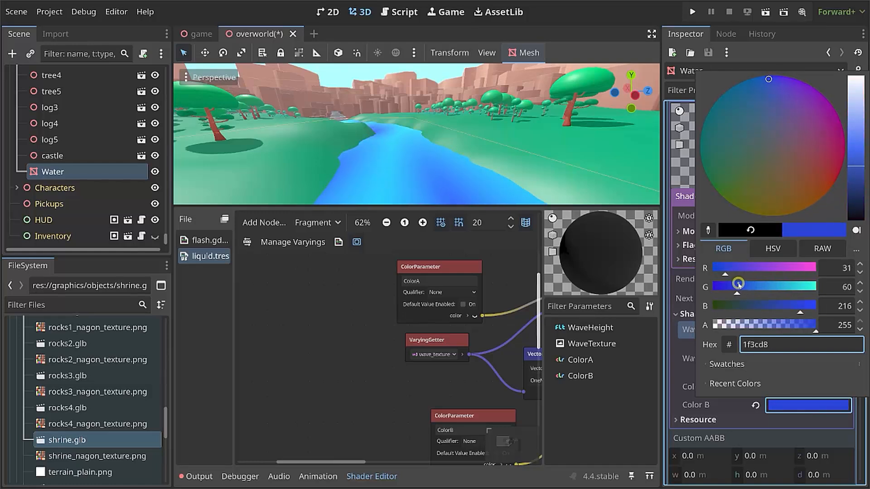
click(462, 382)
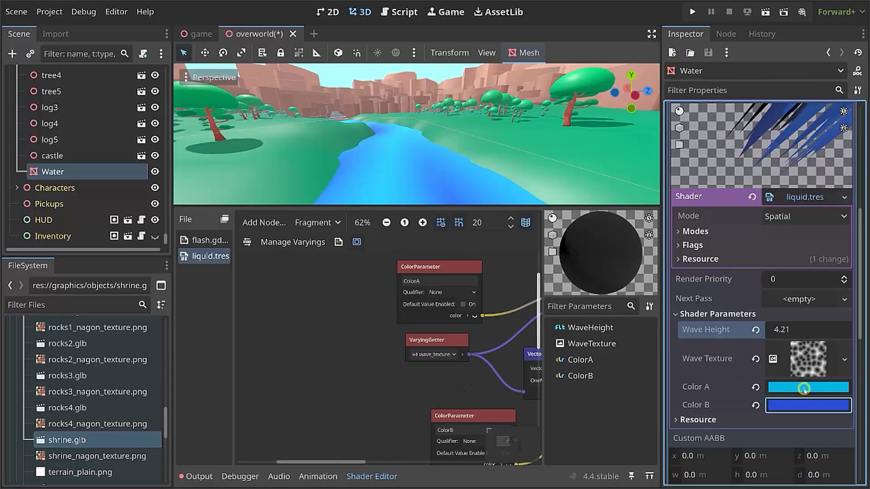
Brighten the Water mesh's Color A shader parameter to cyan, hex 00f3fb.
click(804, 387)
drag(790, 271, 800, 271)
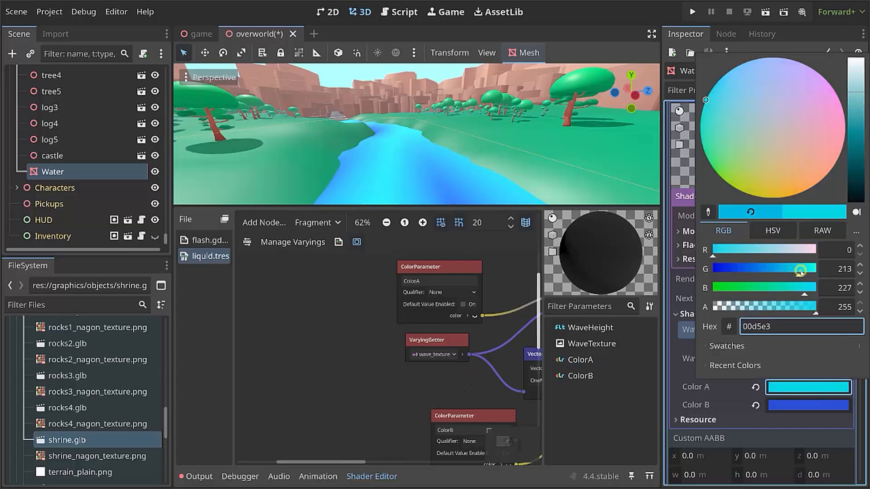
drag(857, 87, 857, 79)
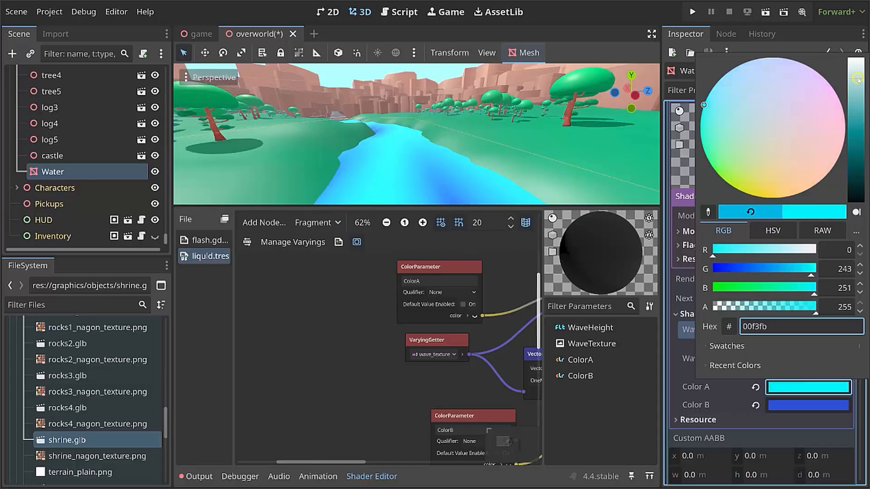
Examine the blended water colors along the whole river and around the bridge in the 3D view.
middle_drag(401, 169, 445, 116)
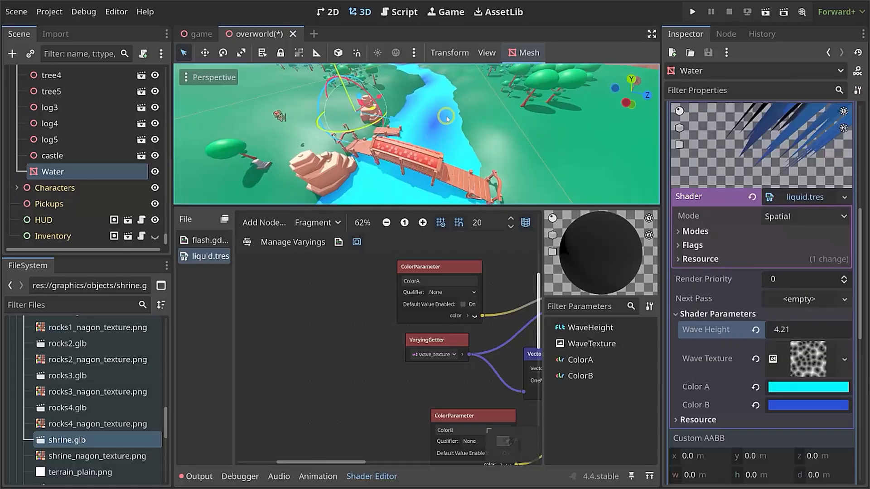
scroll(443, 116, down, 15)
middle_drag(416, 154, 296, 174)
scroll(399, 114, up, 20)
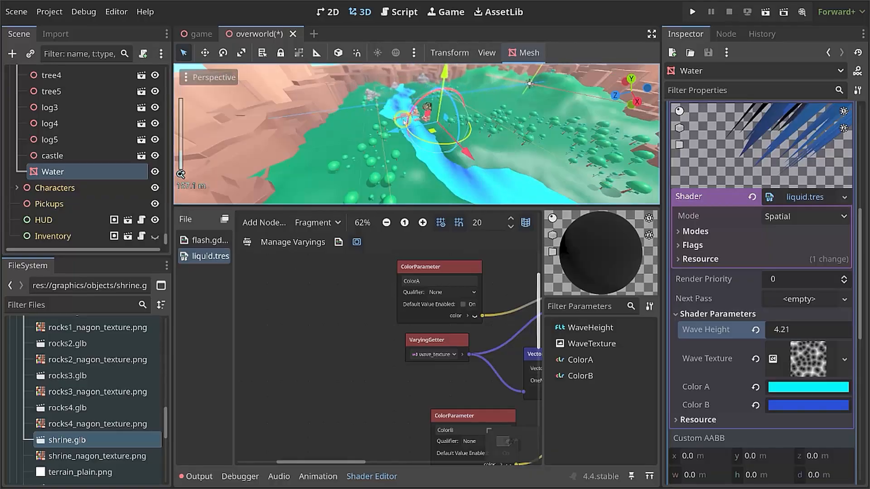
shift+middle_drag(398, 114, 444, 193)
scroll(444, 150, down, 6)
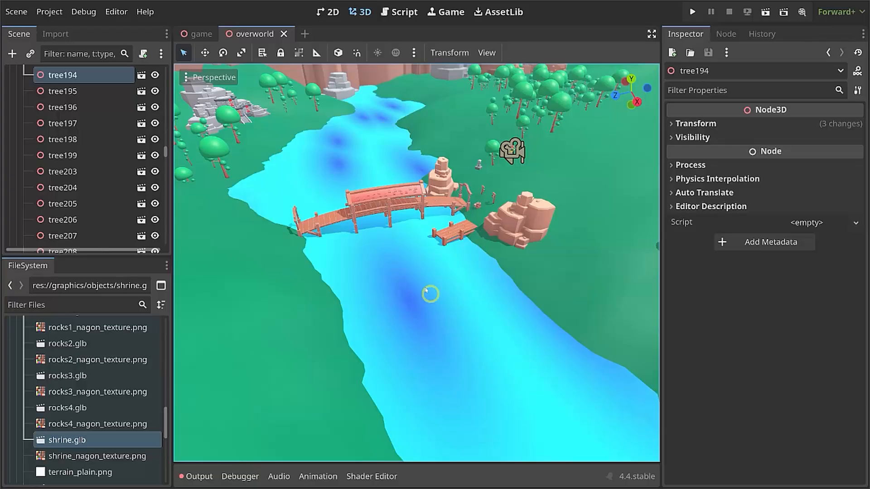
scroll(514, 372, down, 8)
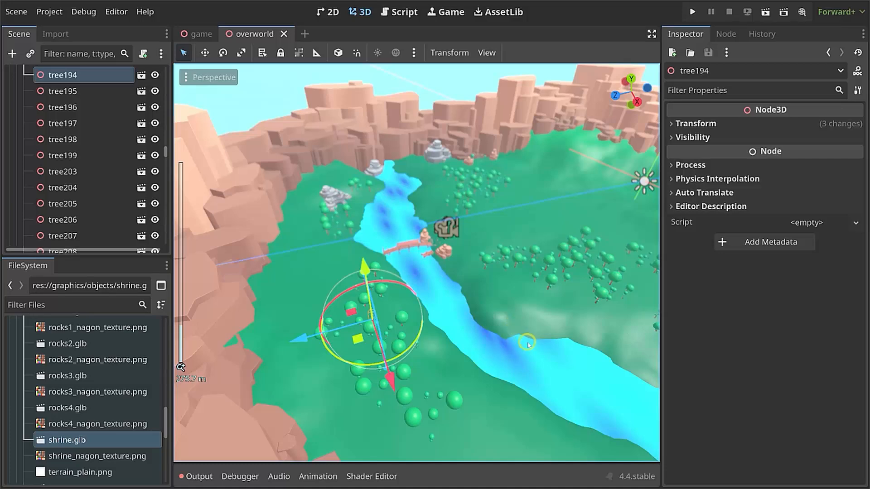
middle_drag(528, 344, 490, 257)
click(442, 256)
Reopen the shader editor and review the complete fragment graph of liquid.tres alongside the river.
click(379, 477)
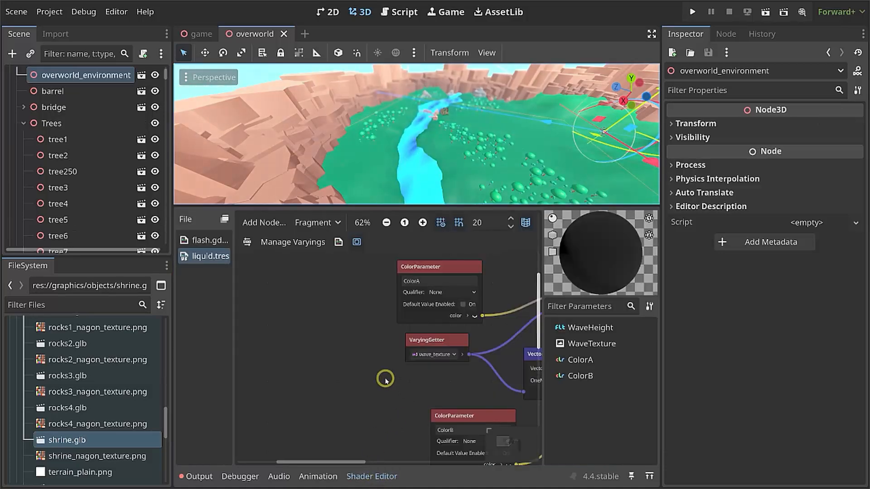
middle_drag(416, 376, 262, 366)
scroll(409, 344, down, 4)
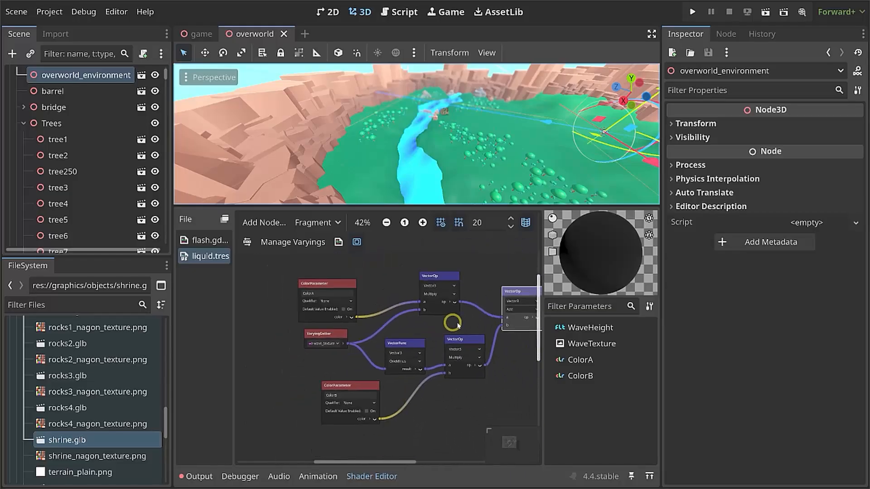
middle_drag(457, 325, 384, 323)
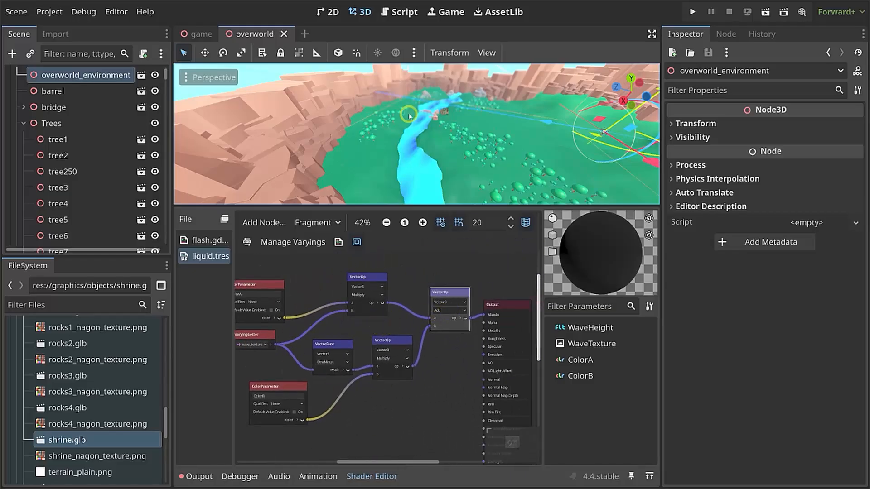
scroll(409, 116, up, 5)
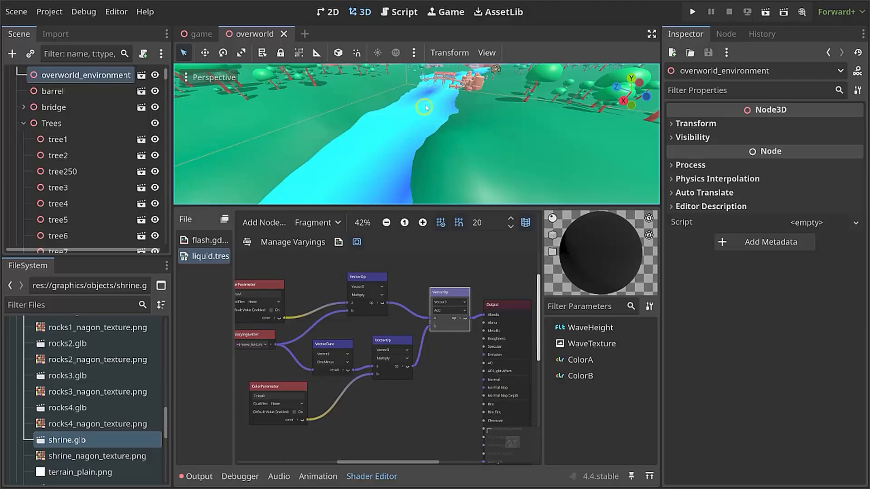
Switch the liquid.tres graph to the Vertex stage and narrow the side docks to enlarge the workspace.
click(320, 224)
click(321, 240)
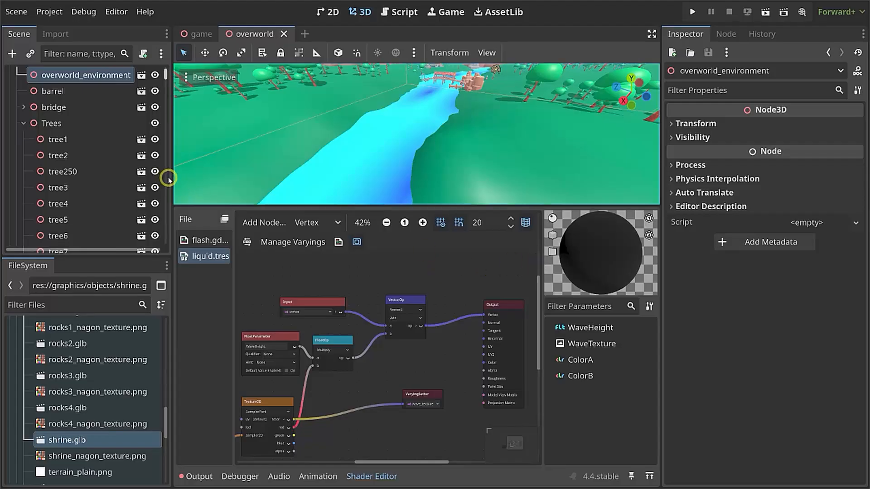
drag(173, 179, 25, 185)
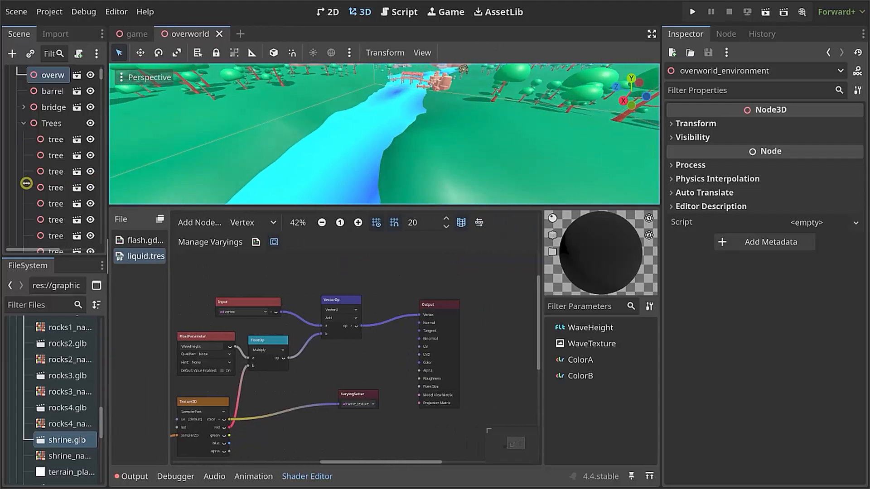
drag(661, 181, 714, 183)
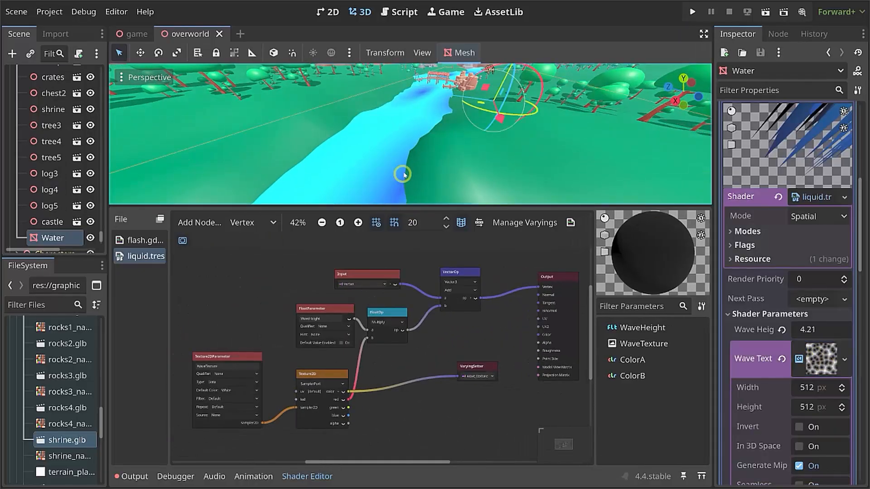
Set the frequency of the Water mesh's wave texture noise to 0.0255 and check the river in the 3D view.
click(825, 362)
scroll(818, 317, down, 5)
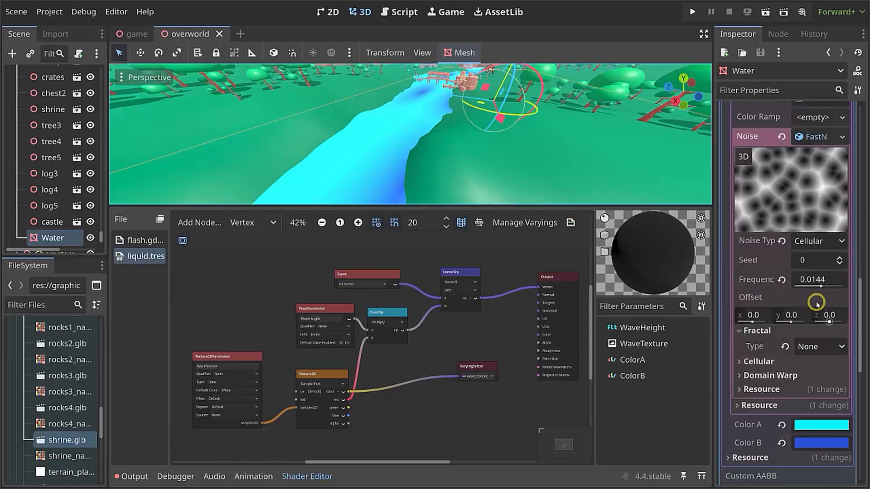
drag(821, 285, 825, 287)
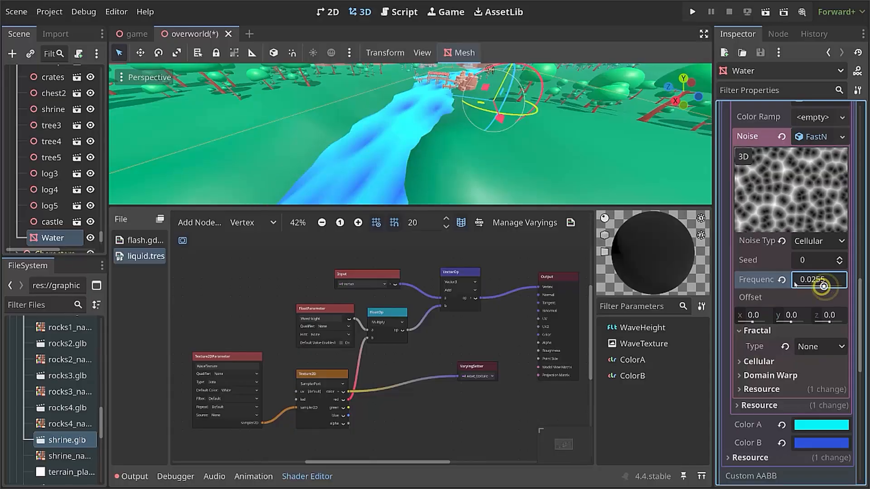
scroll(431, 140, down, 5)
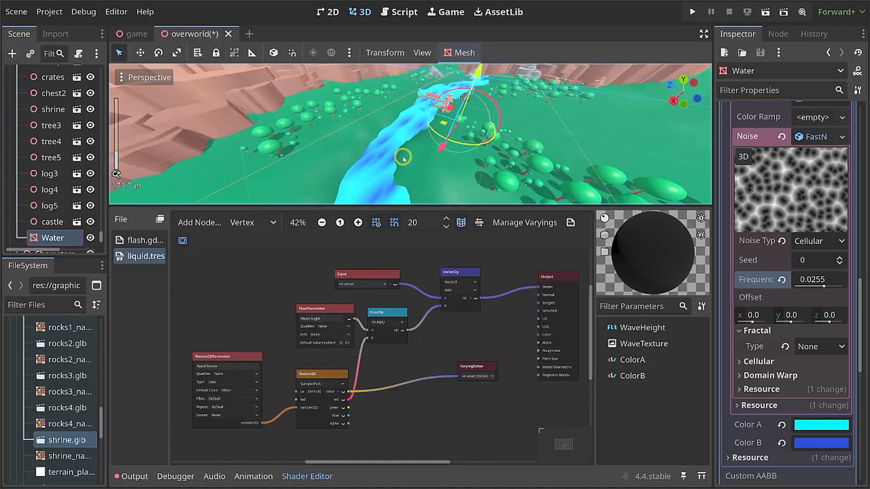
scroll(407, 154, up, 5)
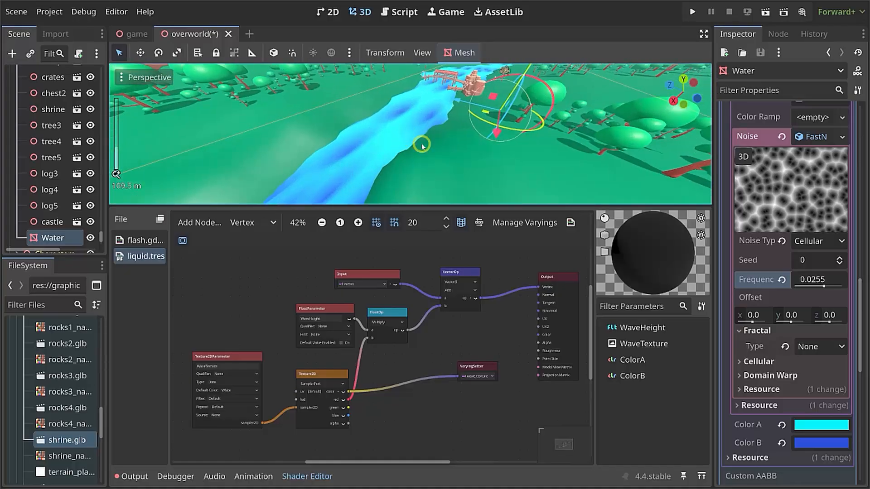
Set the Water mesh's Subdivide Depth to 300 and inspect the waves in the 3D view.
scroll(806, 200, up, 15)
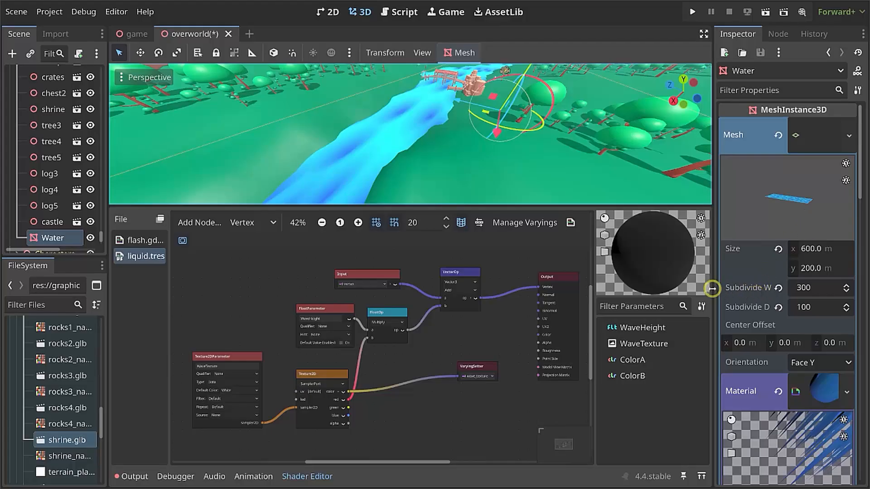
drag(714, 289, 662, 292)
click(794, 289)
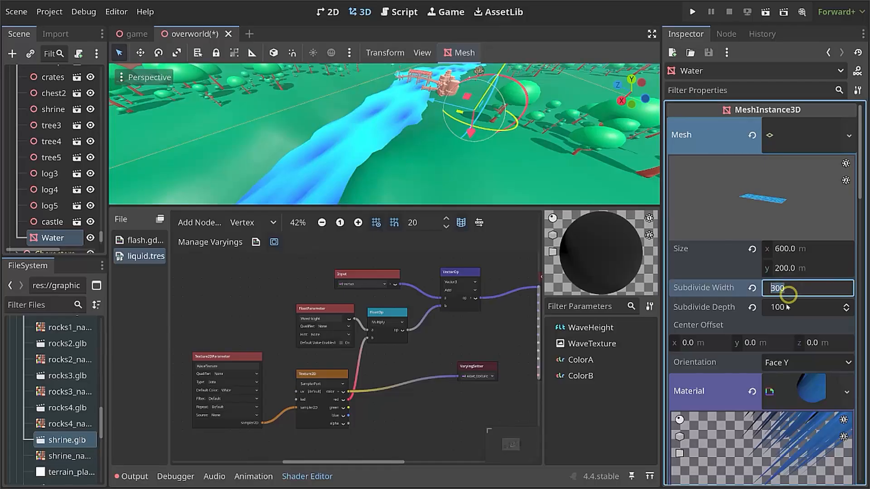
click(786, 306)
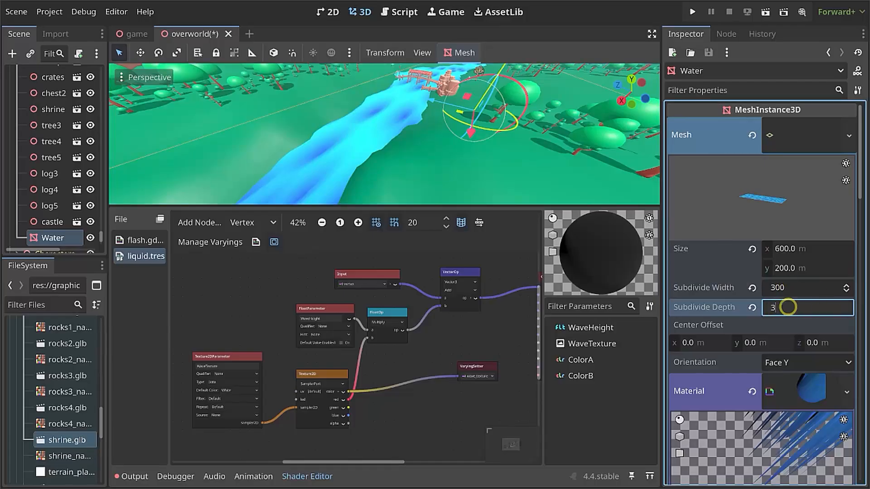
key(Tab)
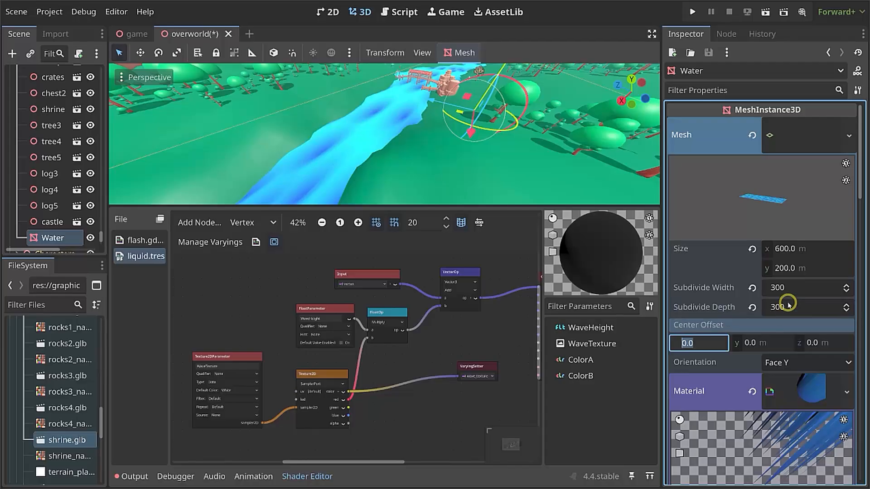
middle_drag(369, 143, 393, 131)
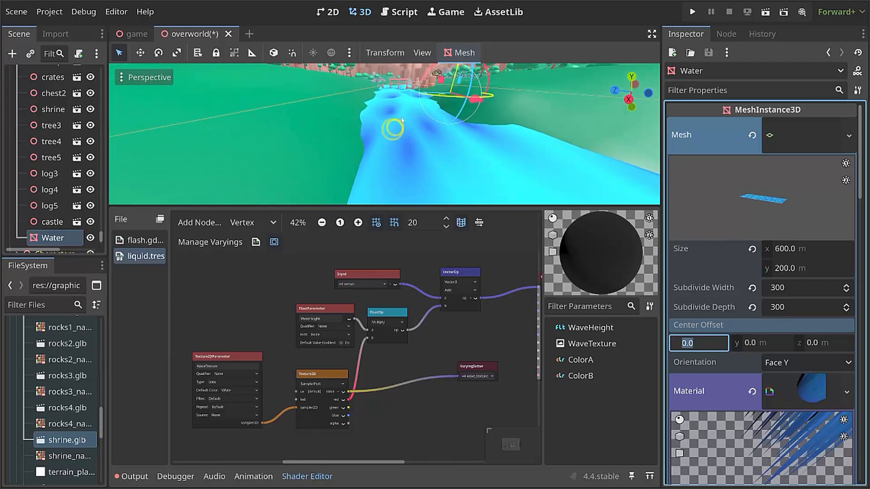
scroll(423, 101, up, 15)
scroll(424, 100, down, 18)
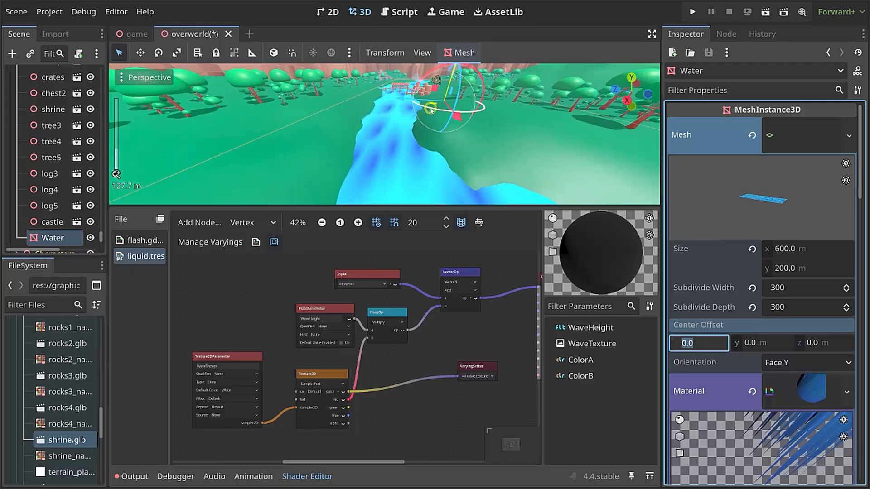
Narrow the property dock and shift the WaveTexture parameter and Texture2D nodes away from the VaryingSetter to make room.
drag(662, 272, 721, 272)
click(465, 360)
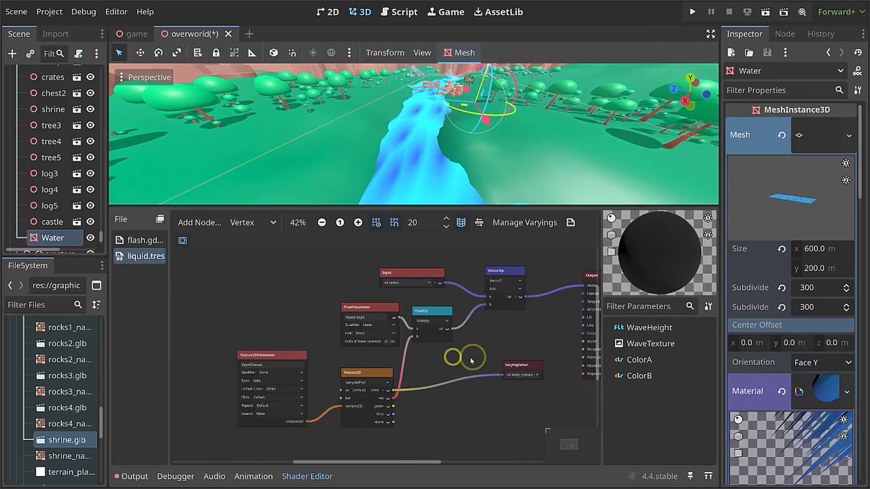
scroll(469, 354, down, 2)
scroll(469, 353, right, 2)
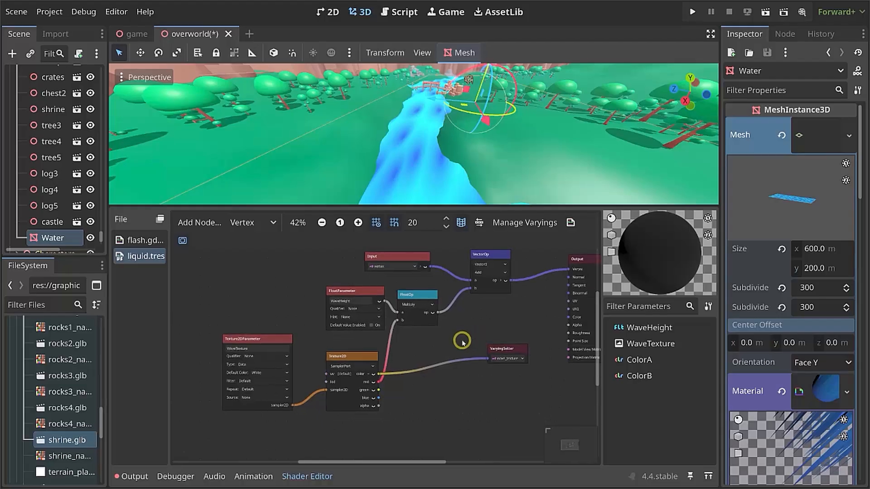
drag(271, 342, 204, 341)
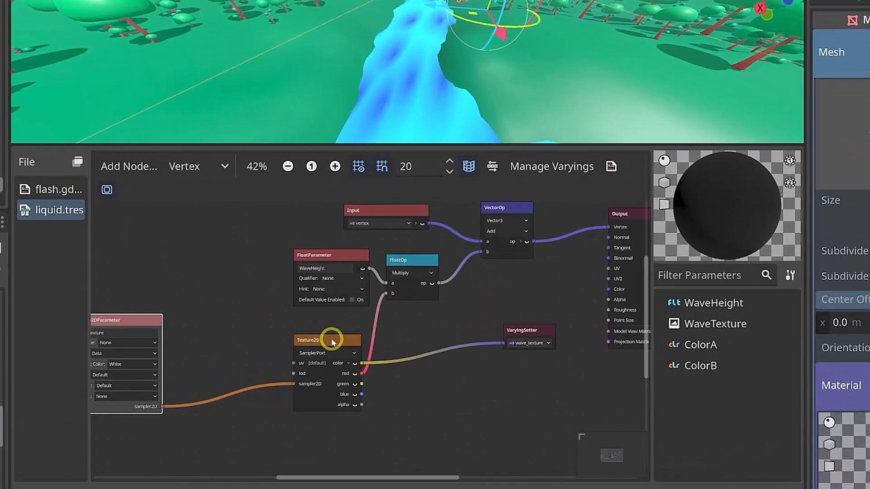
drag(344, 354, 265, 324)
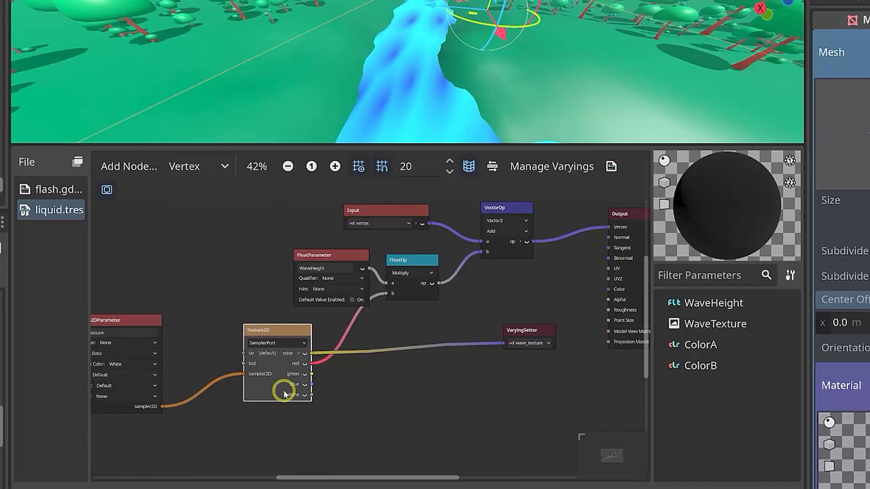
click(365, 374)
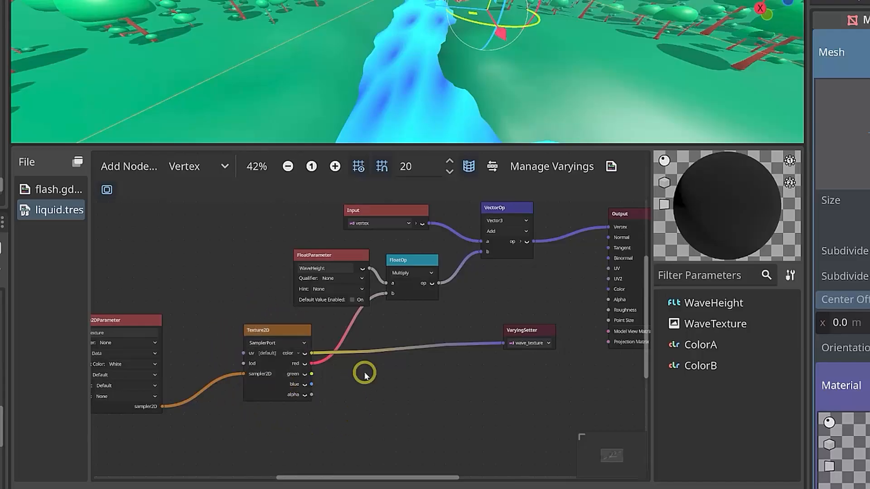
Add a VectorOp node below the Texture2D to VaryingSetter link and set its operation to Power.
right_click(365, 374)
click(386, 369)
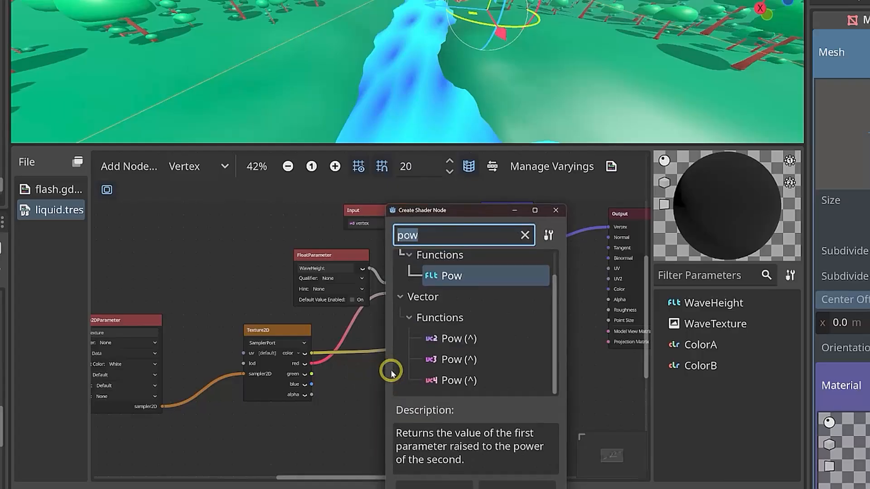
key(BackSpace)
text(vec)
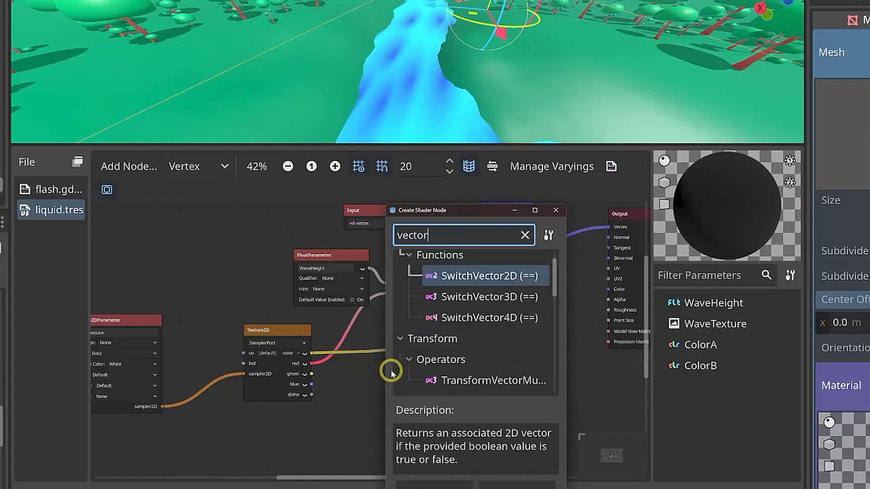
text(torop)
double_click(475, 304)
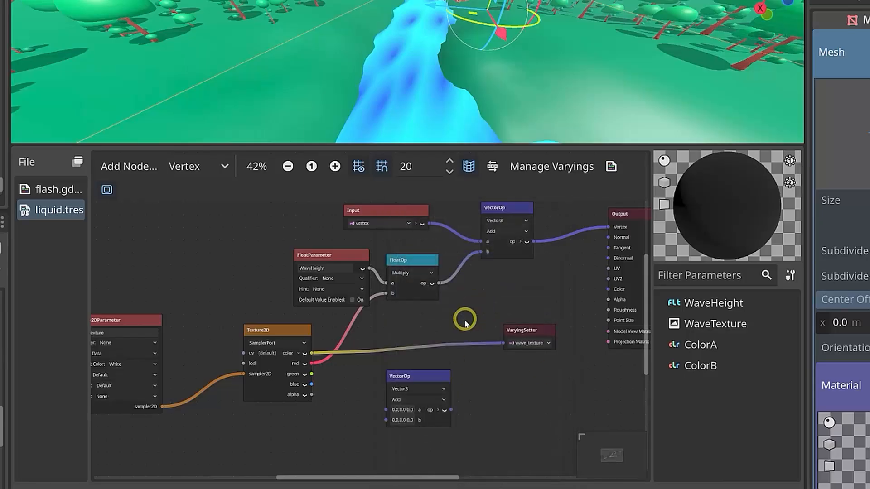
click(401, 400)
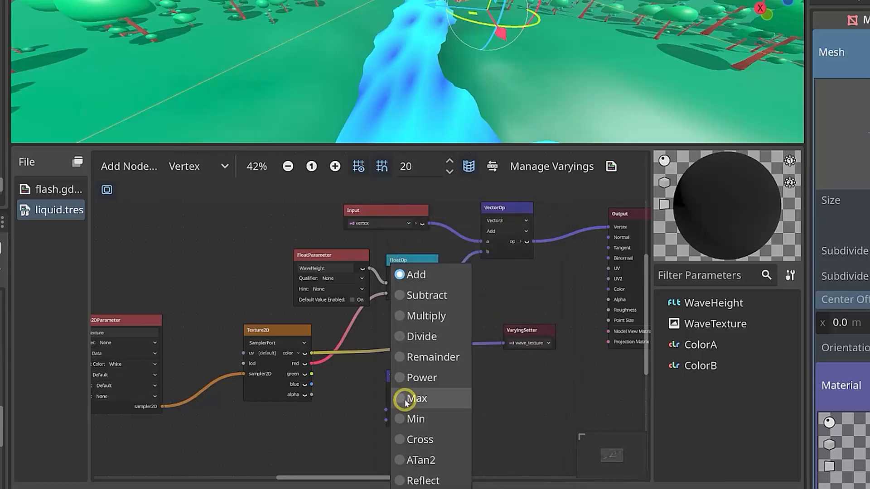
click(427, 378)
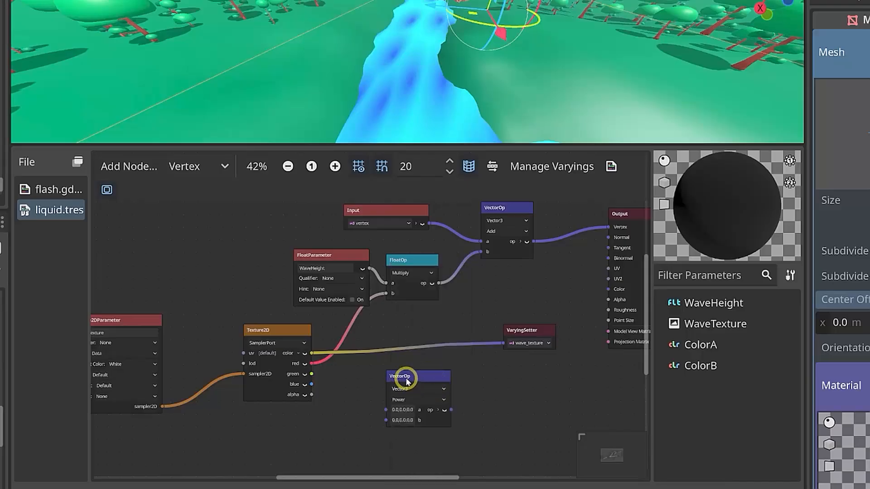
Connect the Texture2D color output to input a of the Power VectorOp and arrange both nodes.
drag(407, 382, 382, 368)
drag(310, 352, 361, 401)
drag(392, 362, 375, 360)
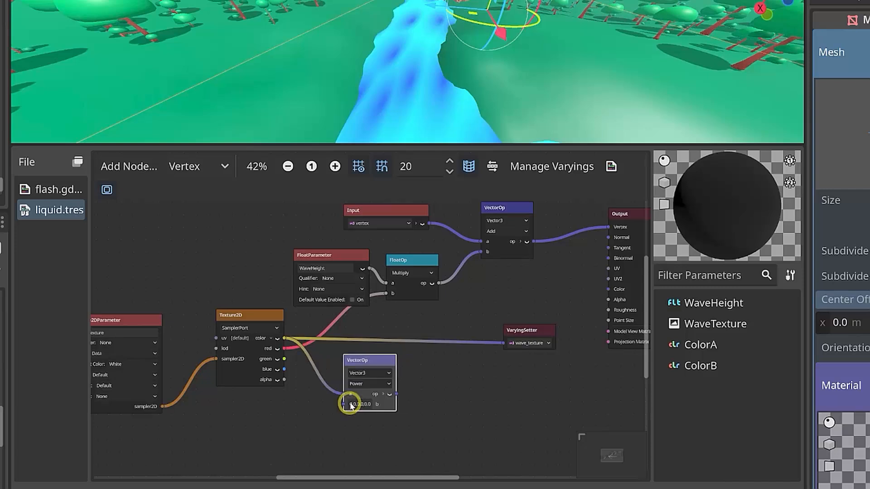
Add a FloatParameter node below the Texture2D node and name it Density.
click(272, 416)
right_click(267, 433)
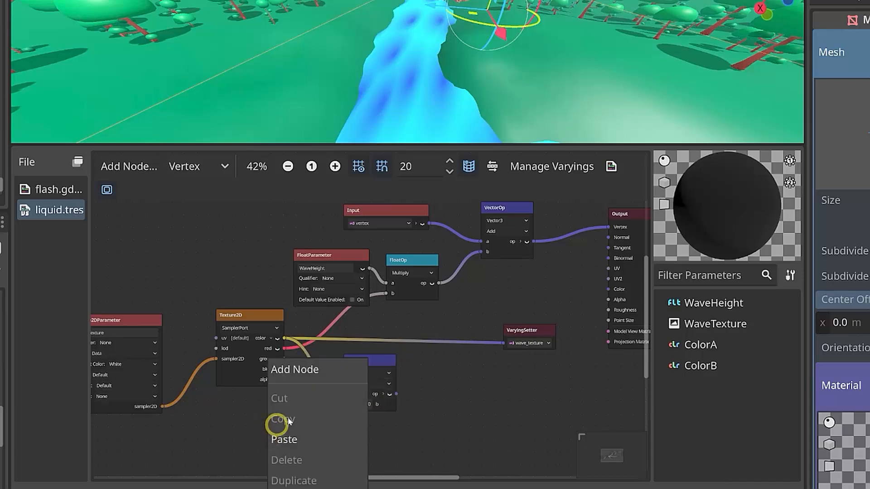
click(301, 368)
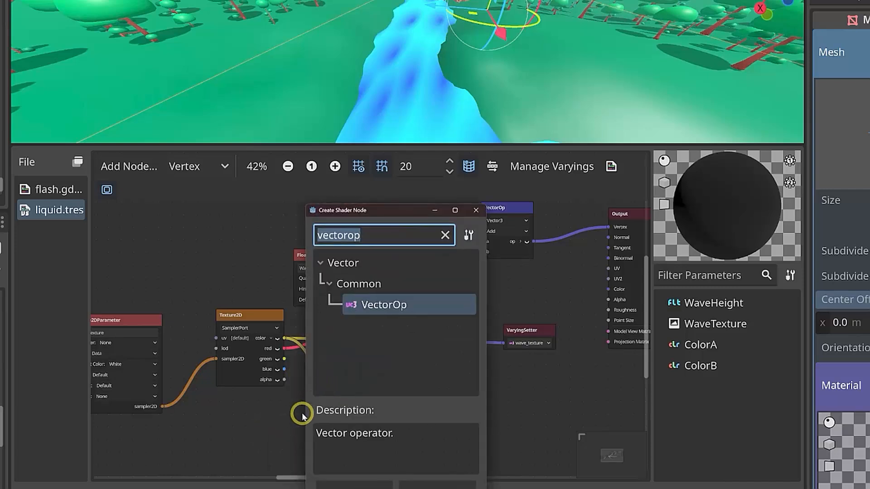
text(floatpara)
key(Return)
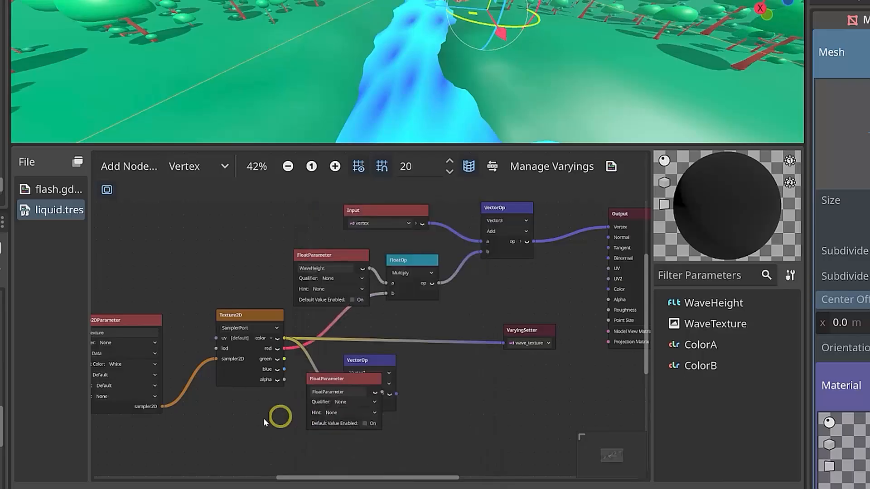
drag(328, 378, 241, 409)
drag(261, 423, 202, 421)
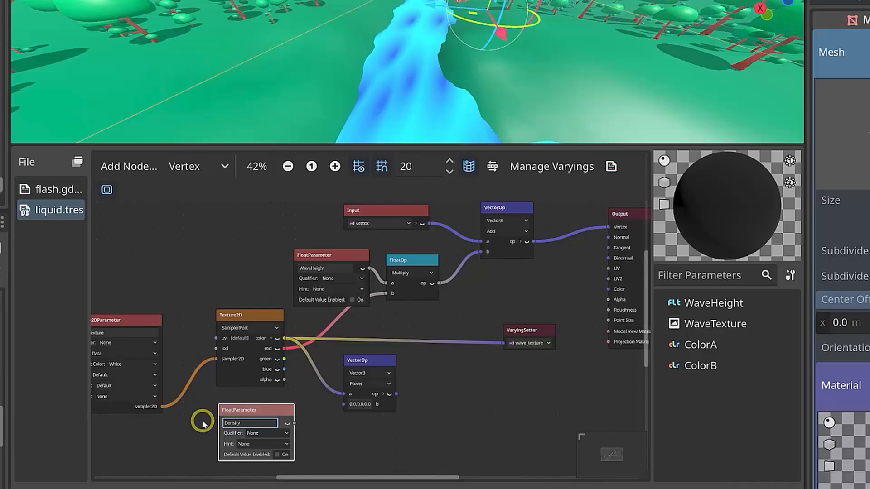
click(202, 424)
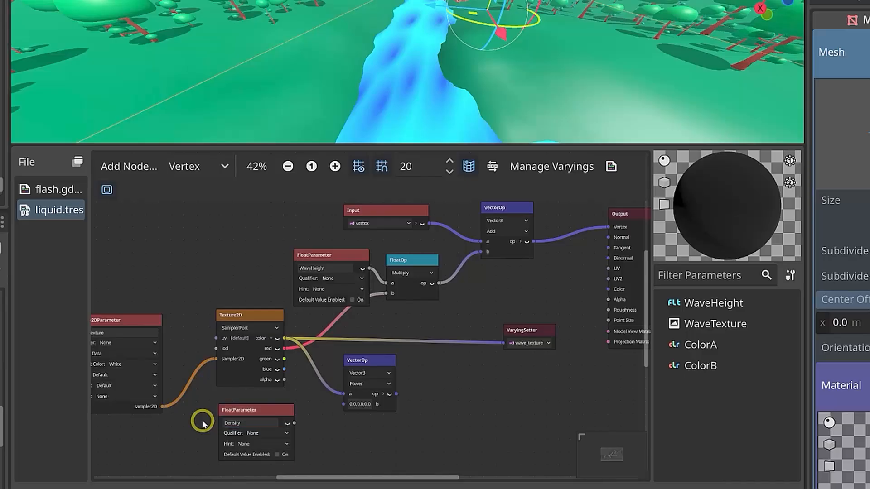
Set the Density parameter's hint to Range with a minimum of 1.0 and a maximum of 4.0.
click(248, 444)
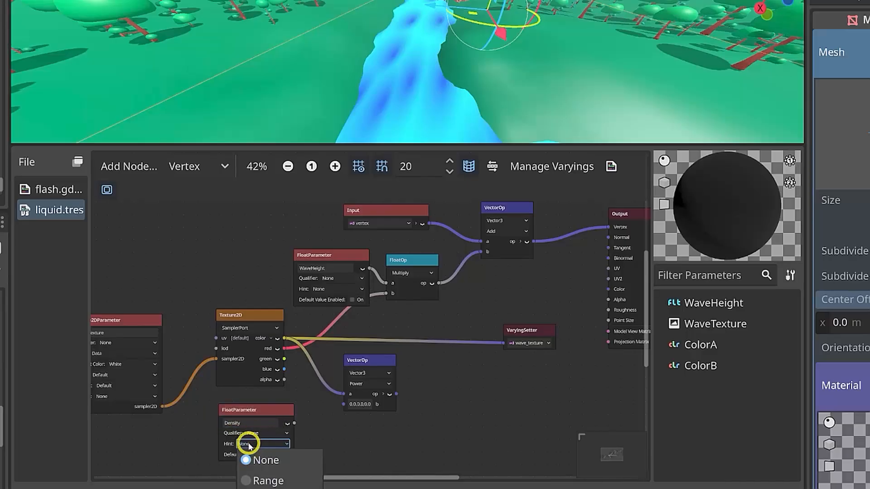
click(258, 480)
scroll(345, 435, up, 2)
middle_drag(346, 435, 408, 377)
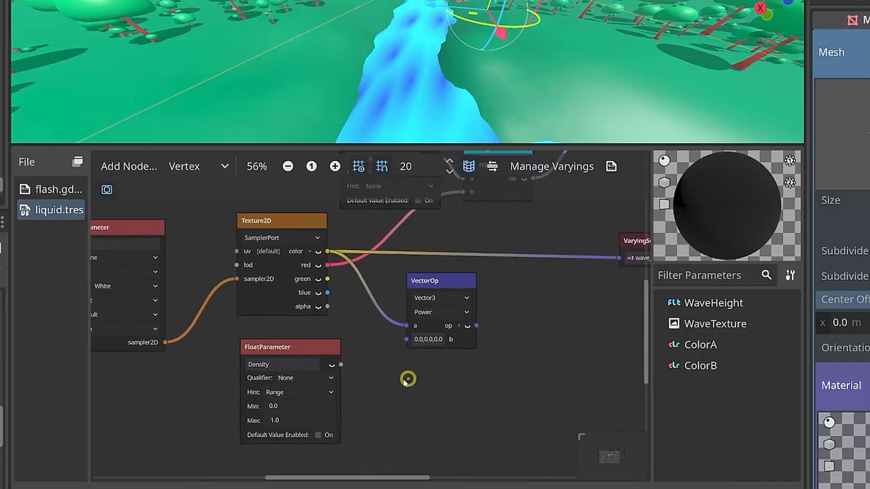
click(281, 407)
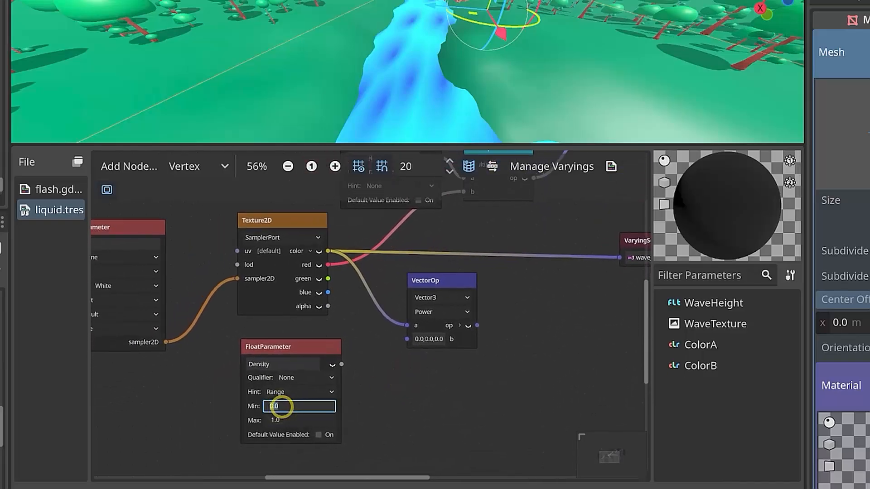
text(1)
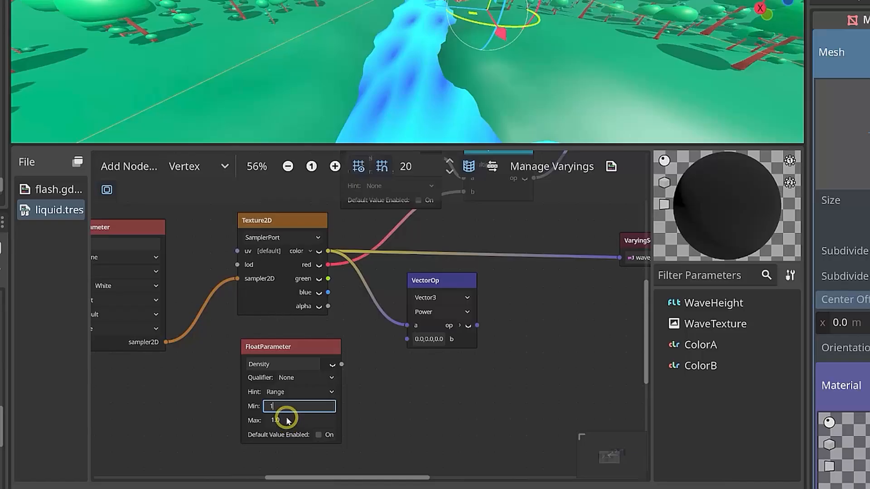
key(Return)
click(295, 420)
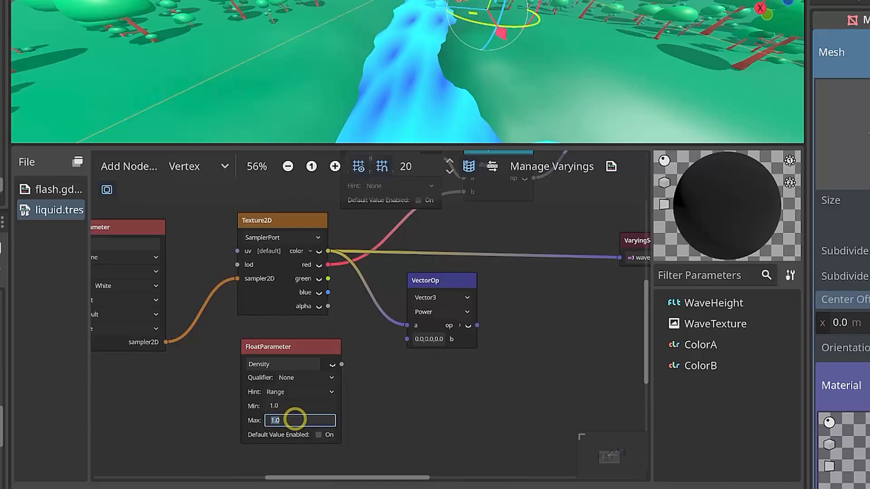
key(Return)
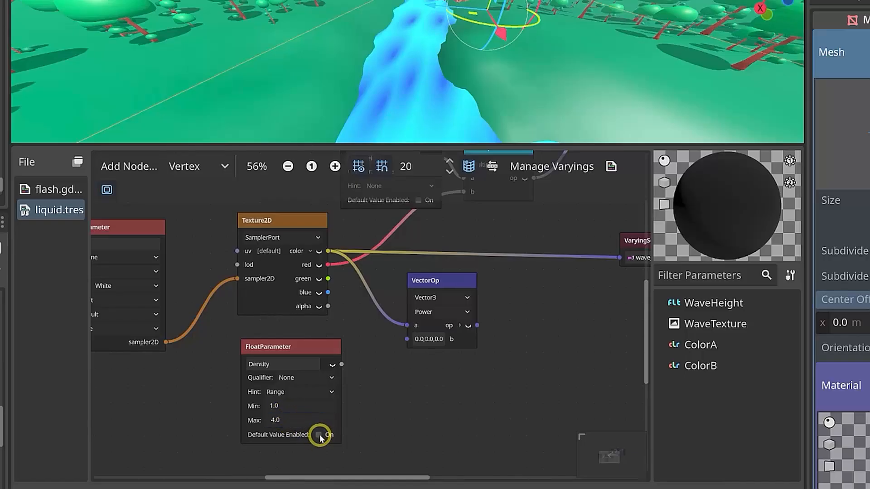
Enable a default value of 1.0 for the Density parameter and connect it to input b of the Power VectorOp.
click(319, 434)
click(300, 448)
text(1)
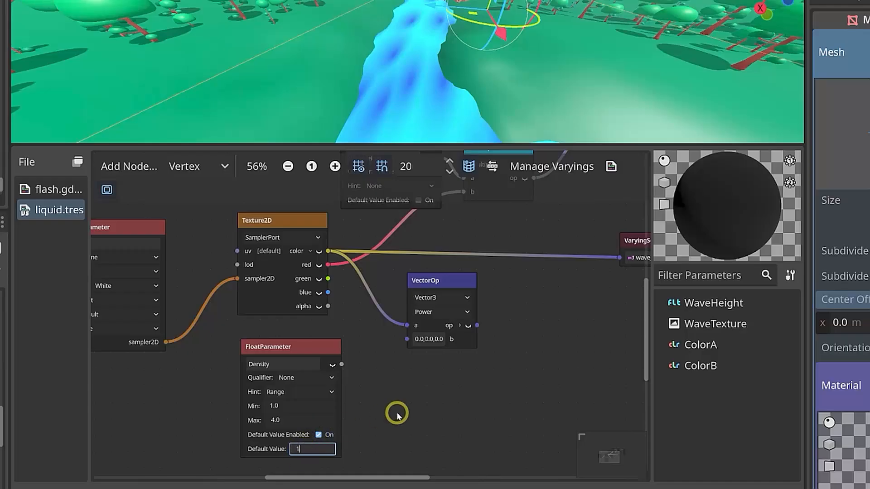
key(Return)
drag(341, 365, 407, 339)
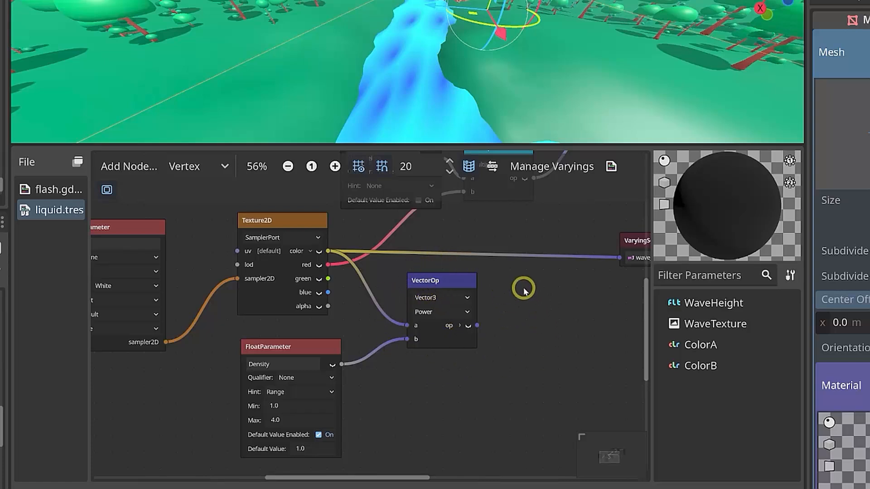
Preview the Power VectorOp's output and examine the wave texture's noise settings on the Water material.
scroll(522, 287, up, 4)
click(446, 417)
drag(422, 362, 402, 349)
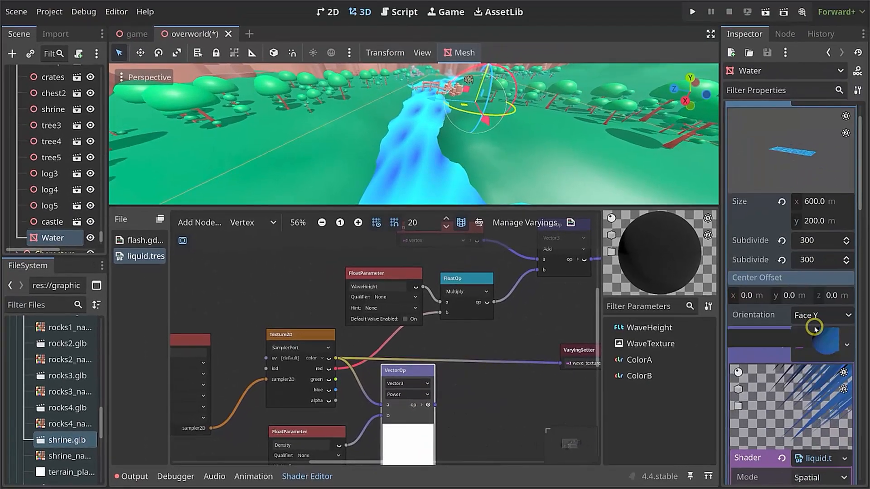
scroll(811, 327, down, 8)
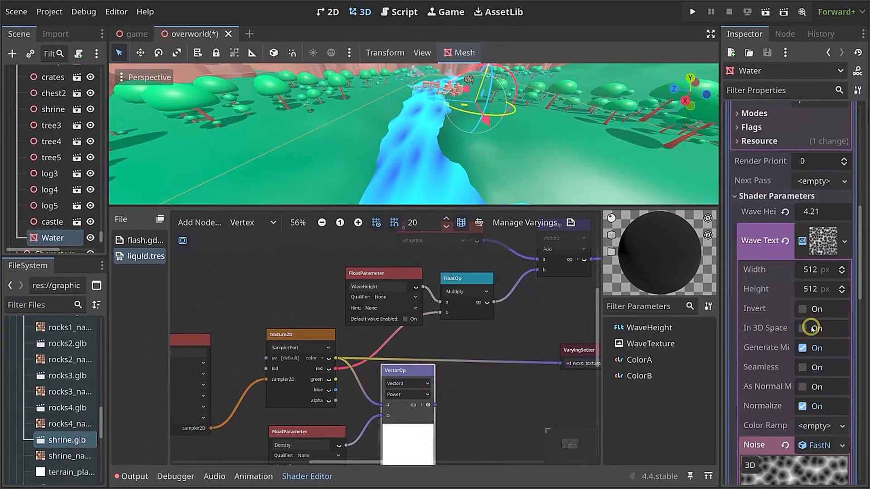
scroll(805, 379, down, 5)
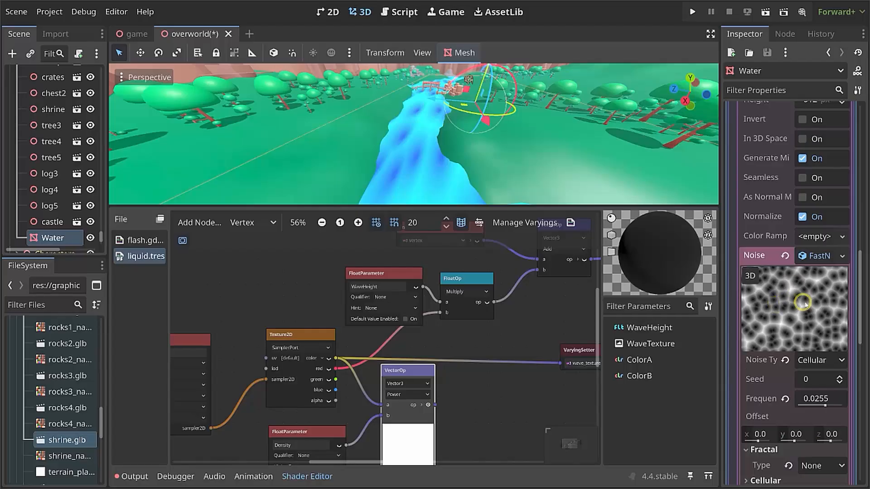
Rename the Density parameter to Constrast and connect the Power VectorOp's green channel to input b of the Multiply FloatOp.
double_click(299, 445)
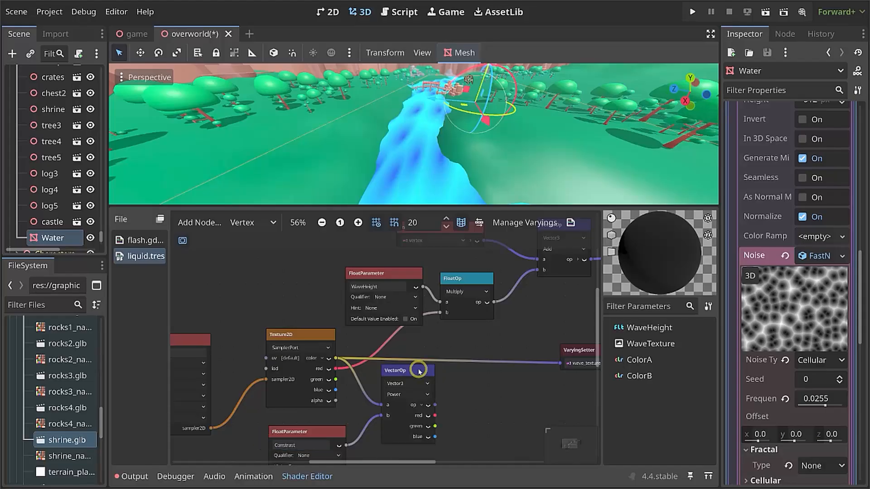
drag(417, 370, 401, 374)
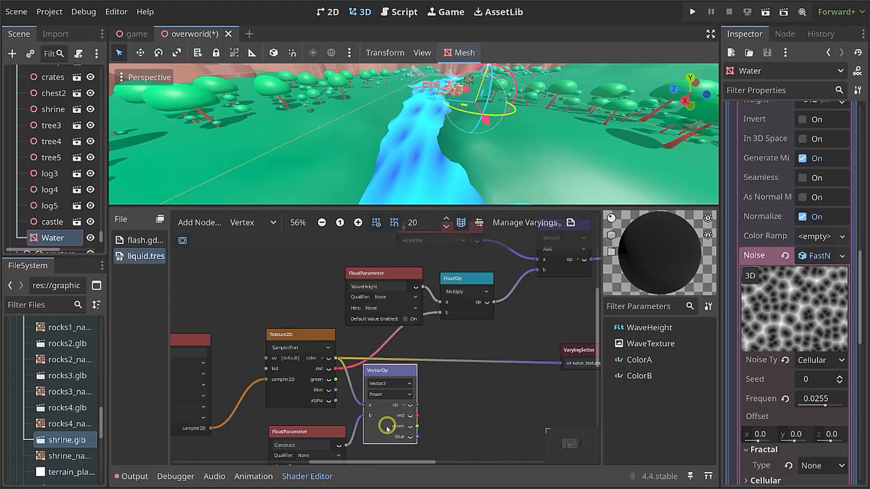
drag(418, 426, 440, 312)
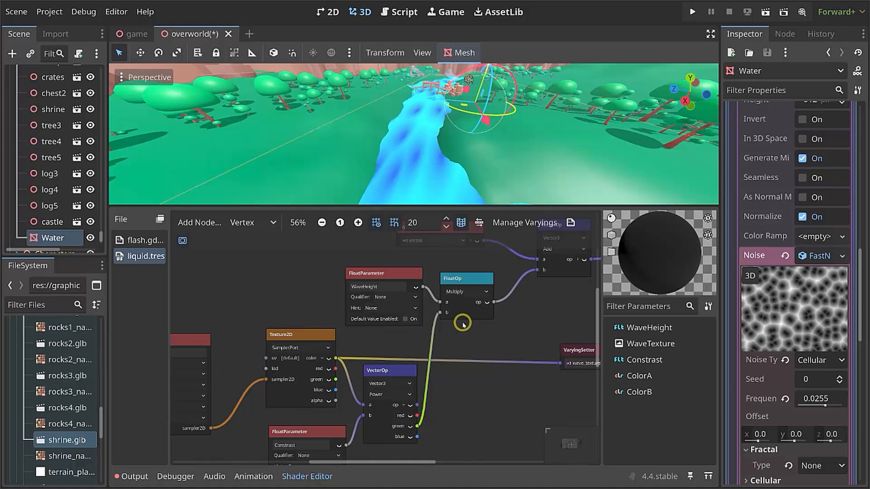
Collapse the wave texture's settings and test the Constrast slider among the Water material's shader parameters.
scroll(480, 367, down, 2)
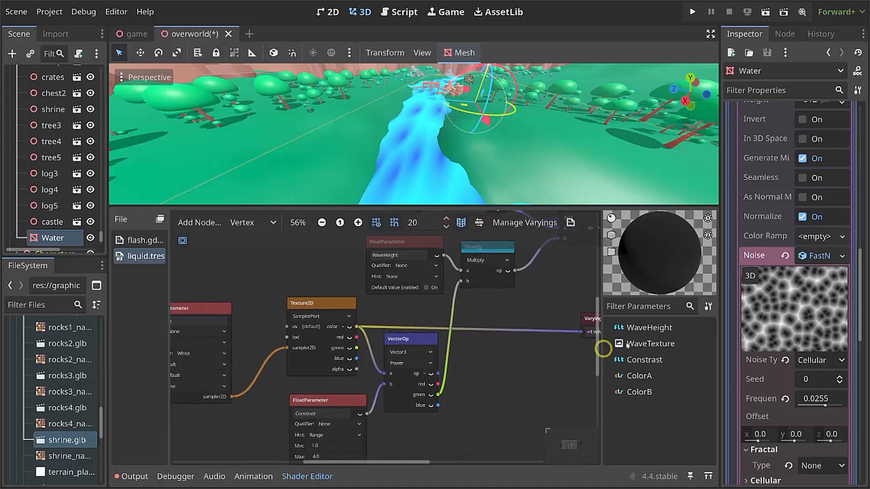
scroll(808, 293, up, 5)
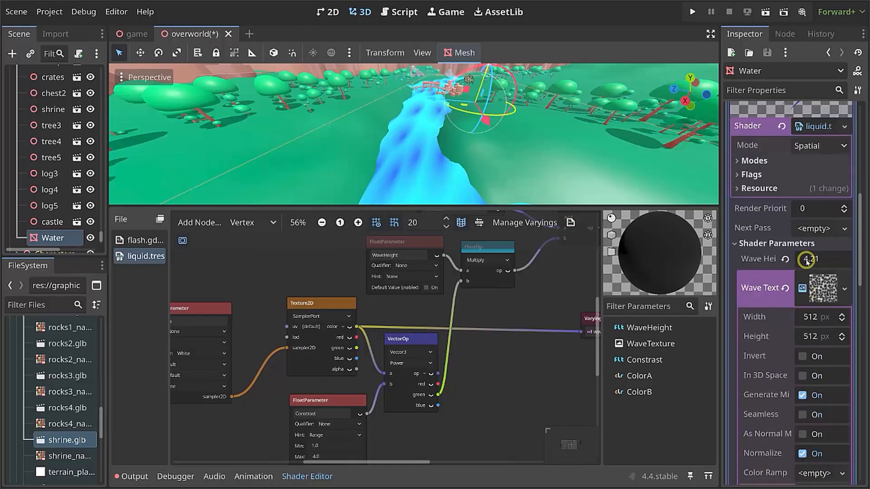
click(819, 286)
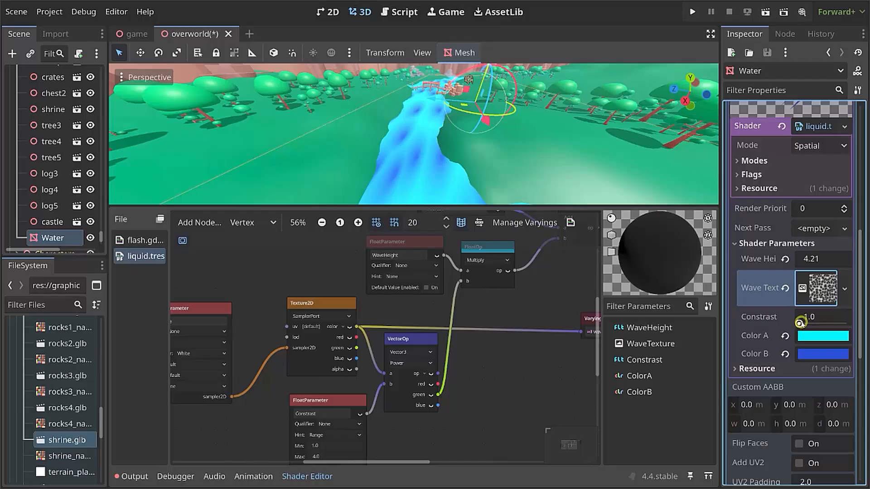
mouse_move(799, 322)
mouse_down()
mouse_move(828, 322)
mouse_move(788, 325)
mouse_move(818, 322)
mouse_move(797, 323)
mouse_up()
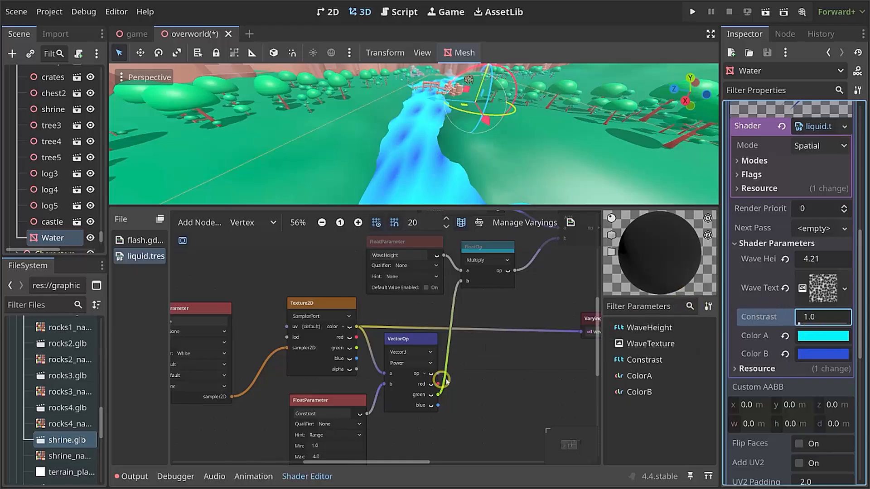
Connect the Power VectorOp's op output to the wave_texture VaryingSetter, replacing the Texture2D colour connection.
middle_drag(466, 374, 446, 371)
click(320, 299)
middle_drag(299, 303, 269, 299)
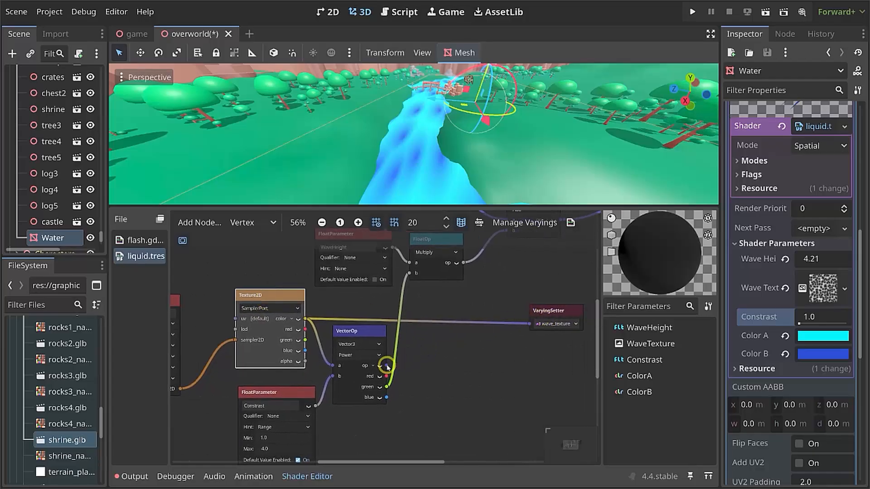
drag(385, 365, 530, 324)
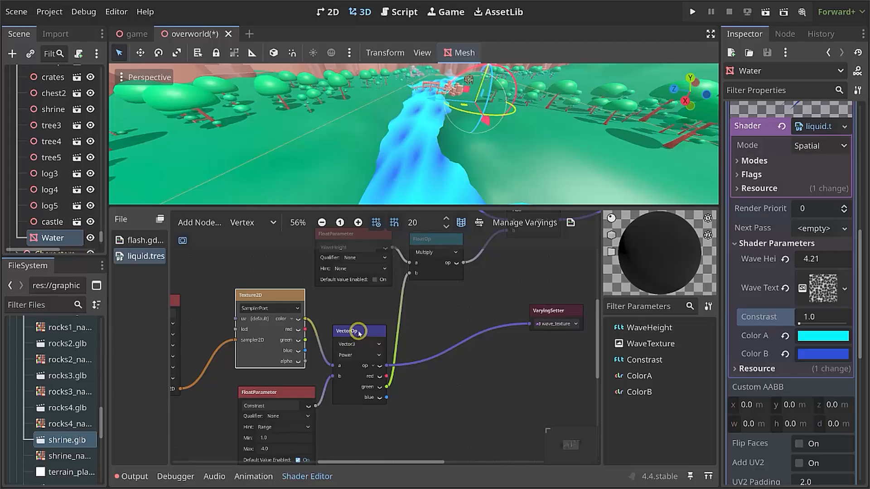
click(359, 333)
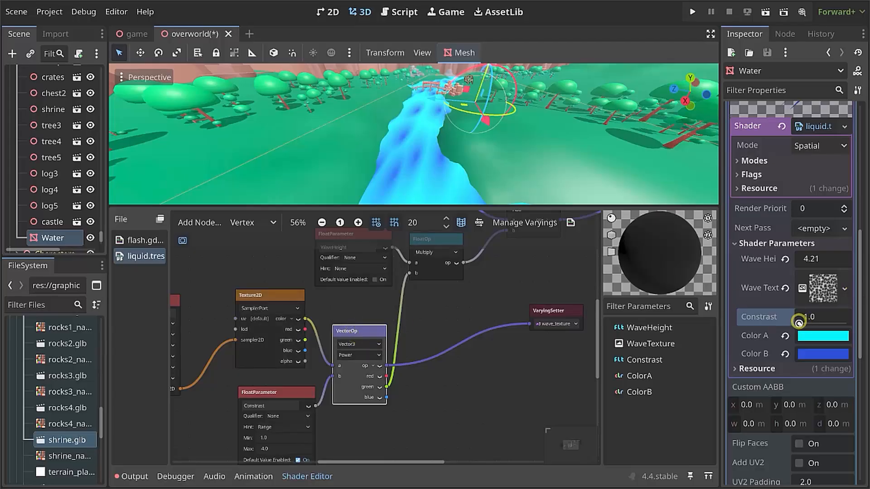
Set the Water material's Constrast shader parameter to 3.635 and check the wave pattern along the river.
drag(799, 322, 823, 321)
scroll(445, 123, up, 10)
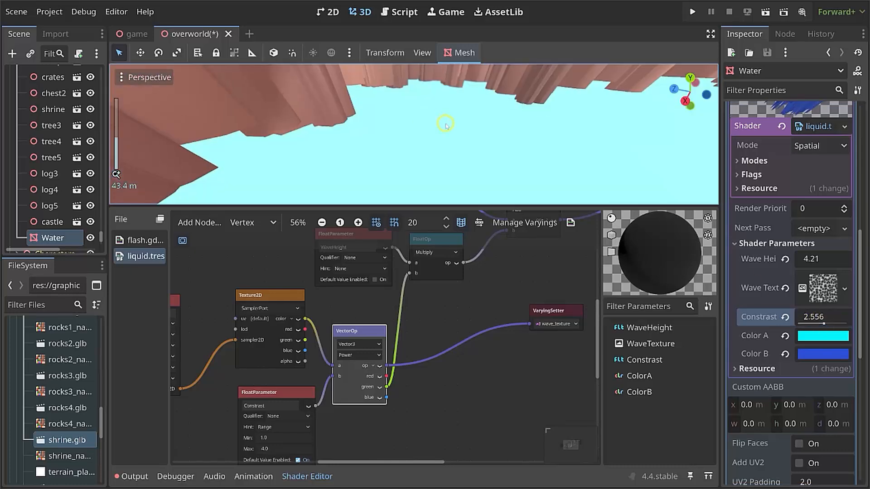
scroll(446, 123, down, 4)
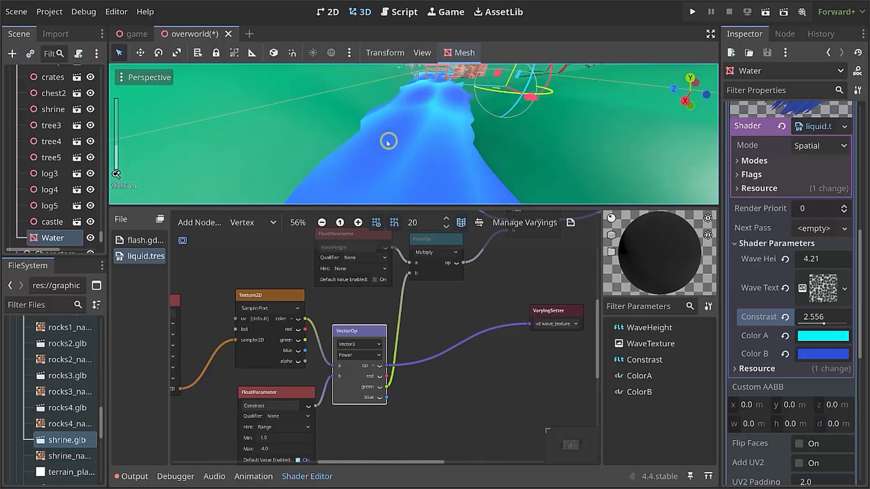
drag(820, 319, 832, 322)
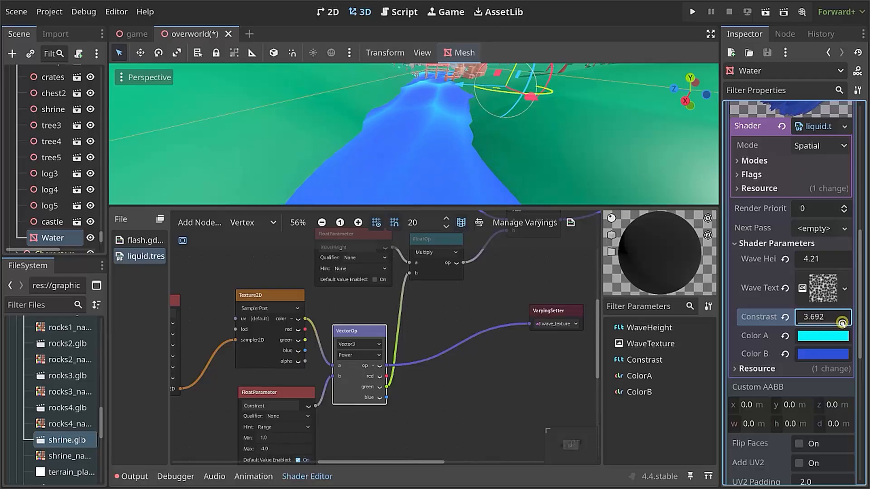
scroll(475, 122, down, 5)
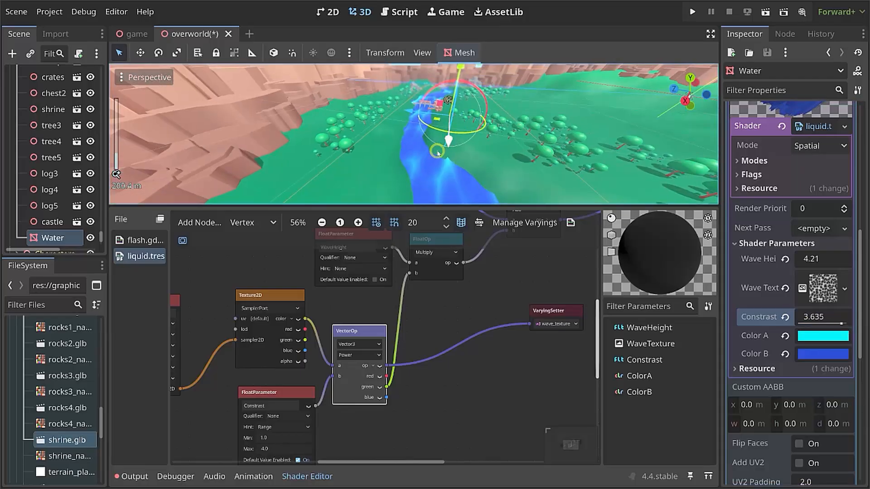
mouse_move(437, 153)
middle_down()
mouse_move(463, 168)
mouse_move(450, 158)
middle_up()
Set the Water material's Color A to pale cyan bdfdff and Color B to blue 1f58d8.
click(820, 337)
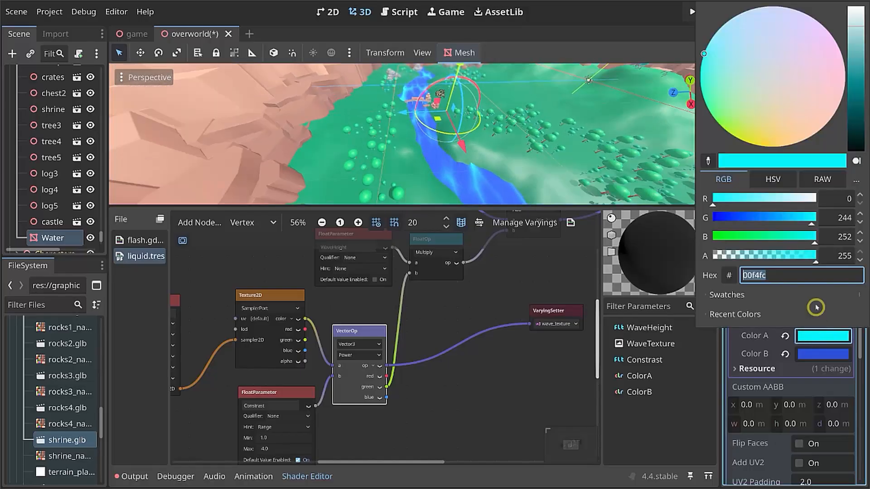
drag(856, 23, 858, 17)
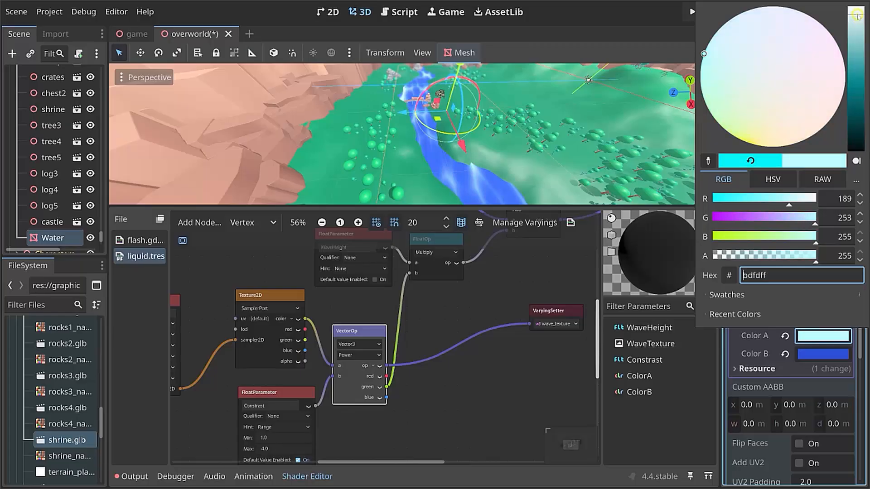
click(817, 345)
click(823, 355)
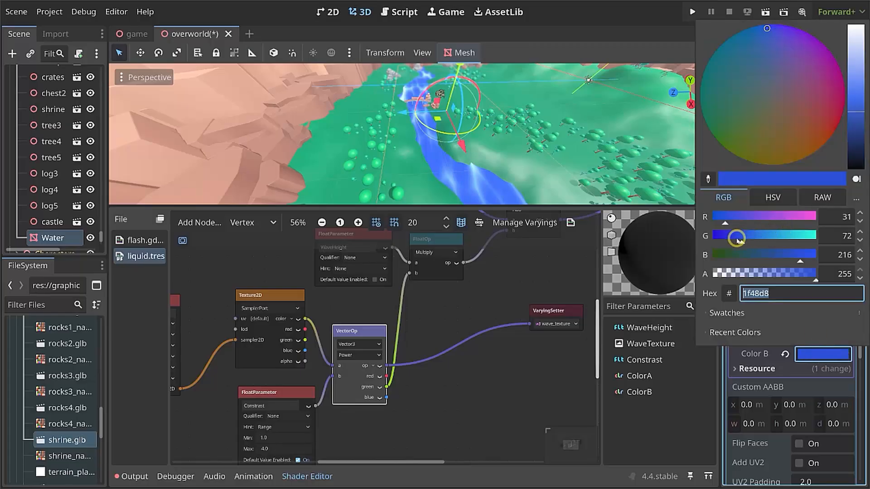
drag(745, 239, 749, 240)
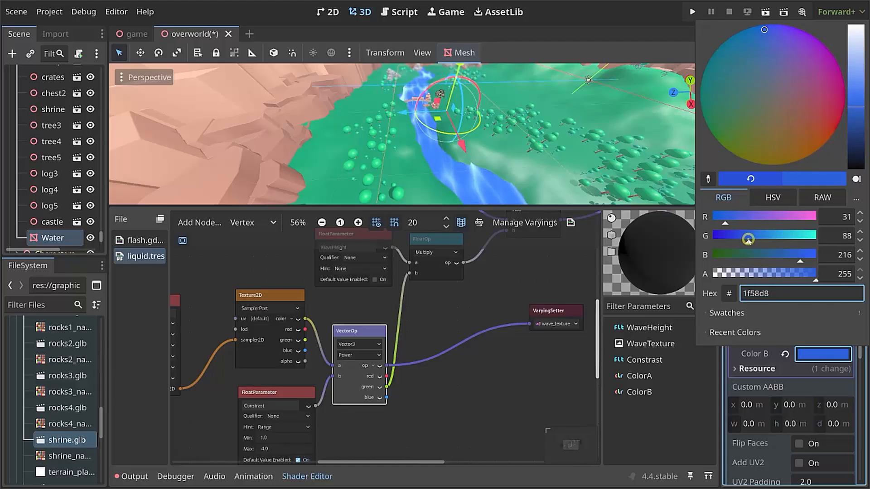
click(480, 393)
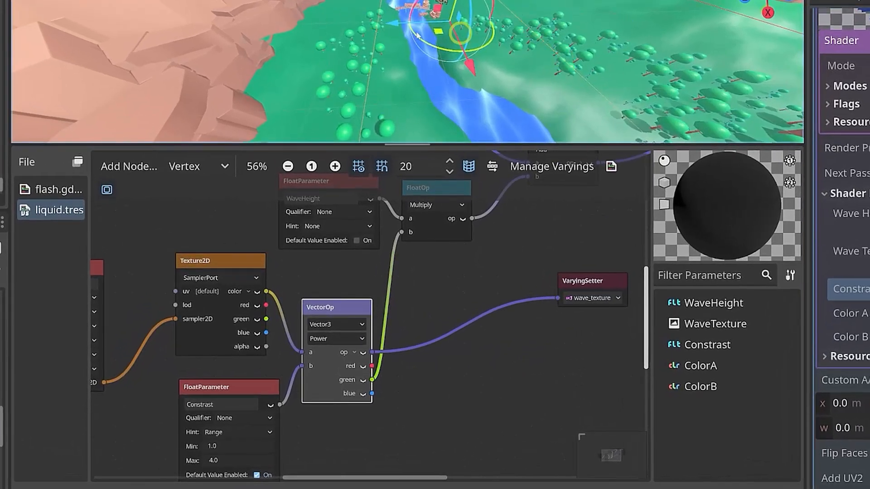
Switch the liquid.tres graph to the Fragment stage and move the Add VectorOp slightly upward.
click(197, 167)
click(195, 209)
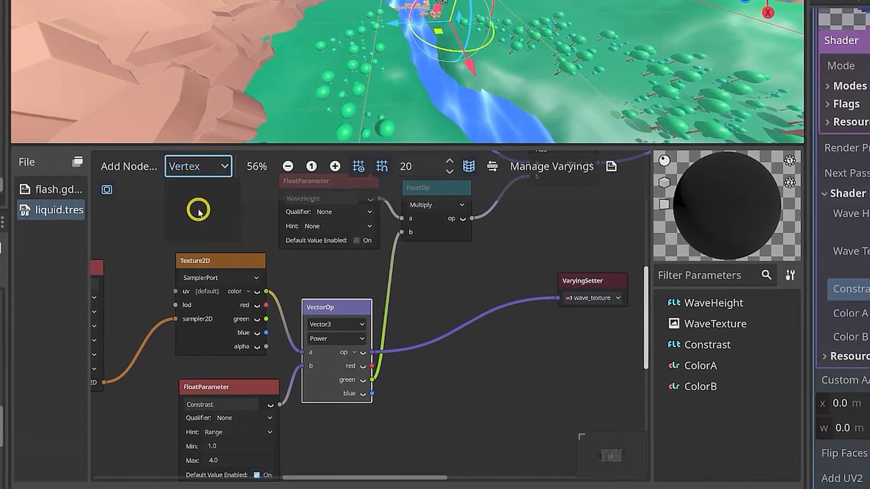
middle_drag(524, 283, 340, 414)
drag(450, 233, 452, 212)
Add a FloatParameter named Alpha below the Multiply VectorOp and connect it to the Output node's Alpha input.
right_click(446, 319)
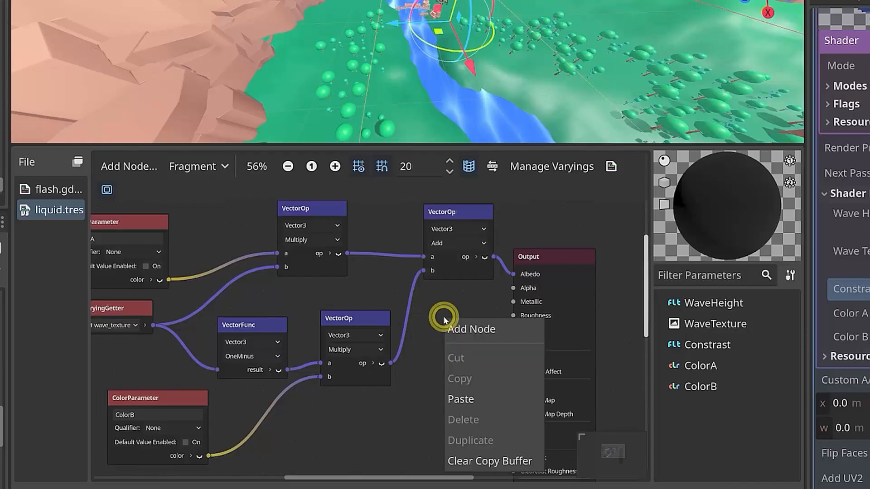
click(474, 331)
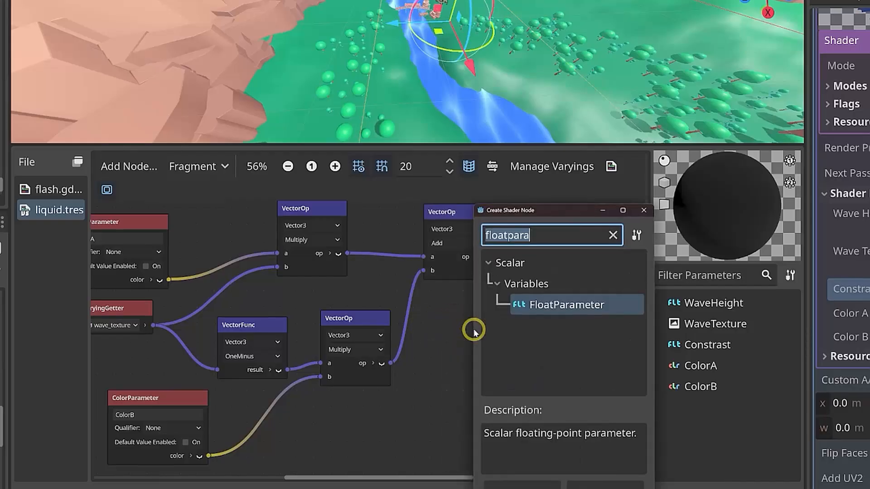
text(floatp)
key(Return)
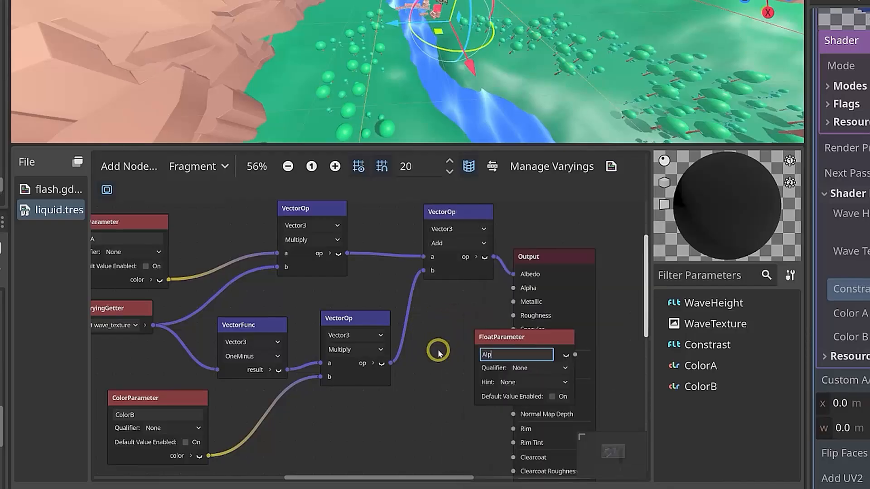
key(Return)
drag(503, 341, 368, 420)
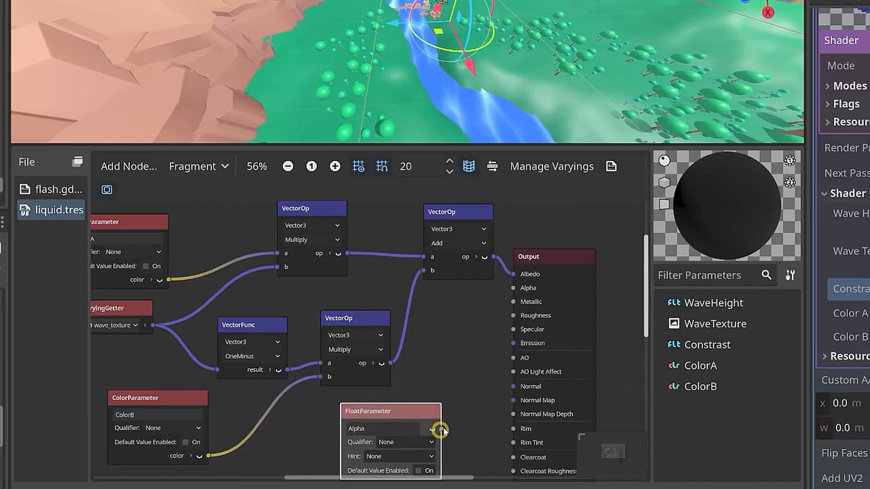
drag(441, 429, 513, 288)
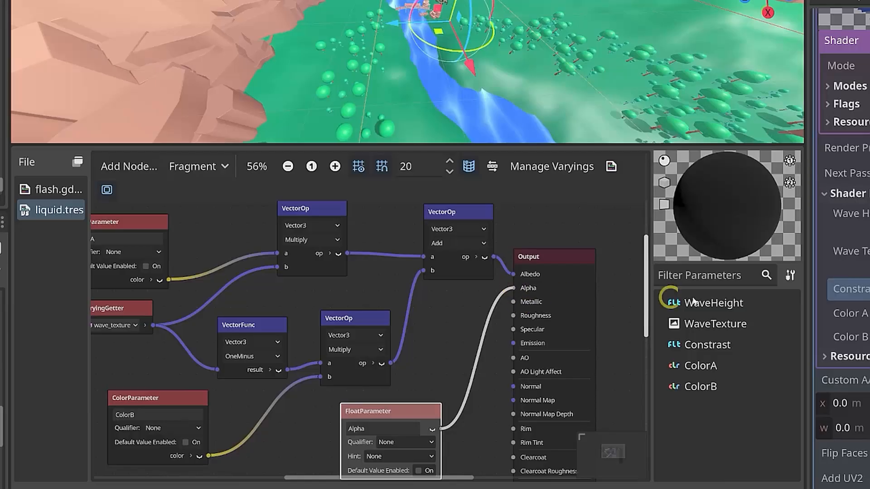
Give the Alpha parameter a Range hint from 0.0 to 1.0 and enable a default value of 0.9.
scroll(494, 275, up, 1)
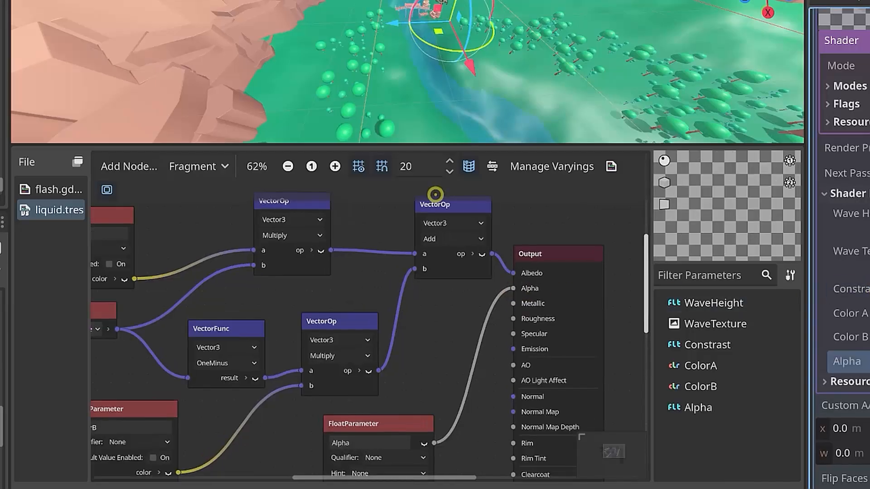
middle_drag(508, 361, 536, 273)
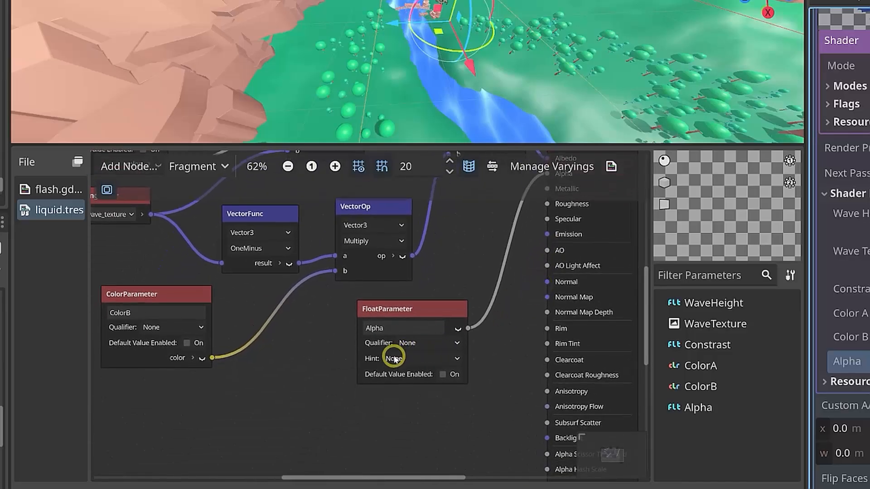
click(397, 358)
click(430, 396)
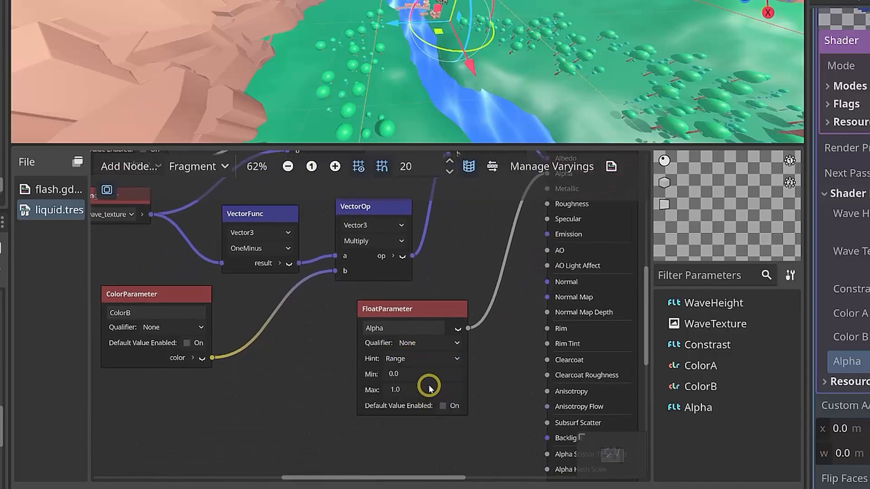
click(443, 406)
drag(430, 198, 419, 200)
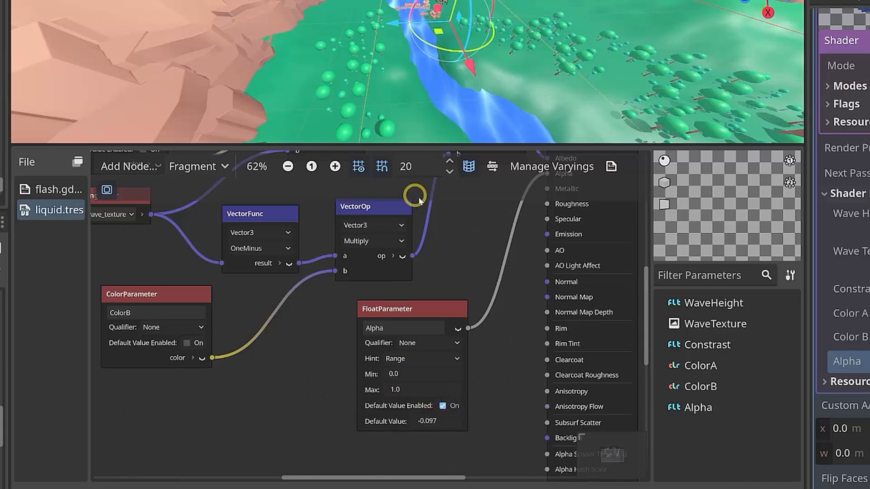
click(429, 422)
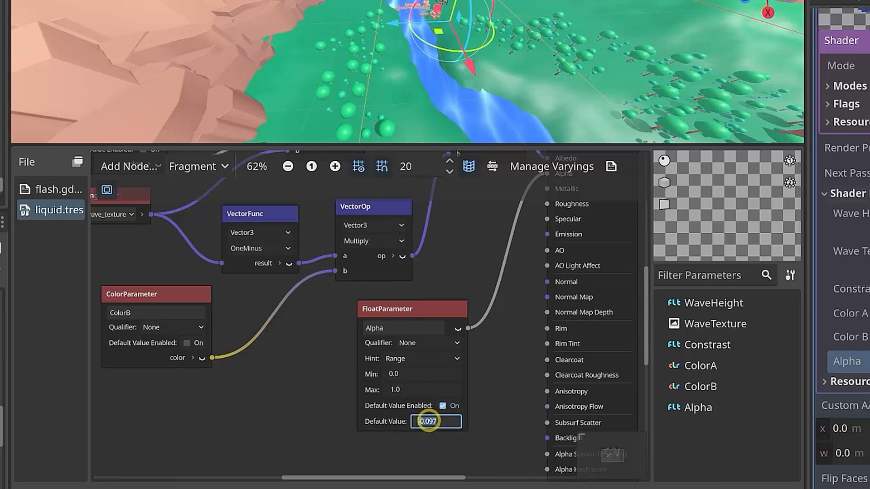
key(Return)
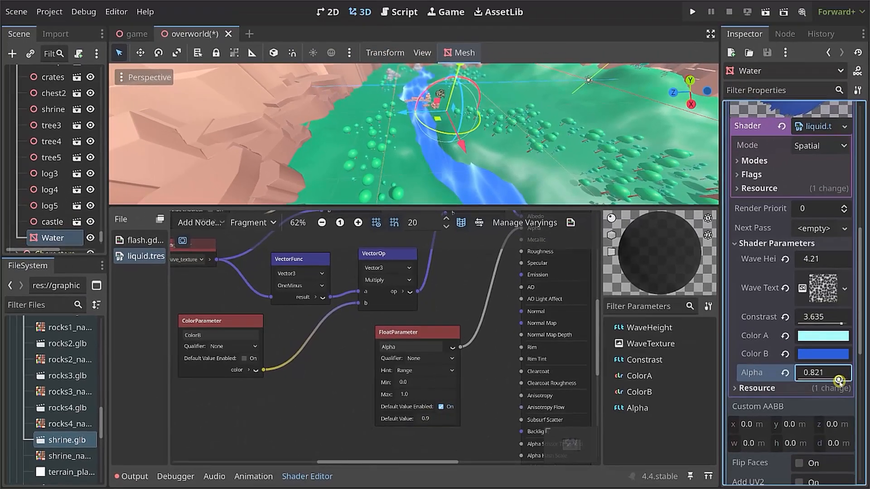
Run the overworld scene, walk the character along the river to examine the water, and close the game.
click(764, 12)
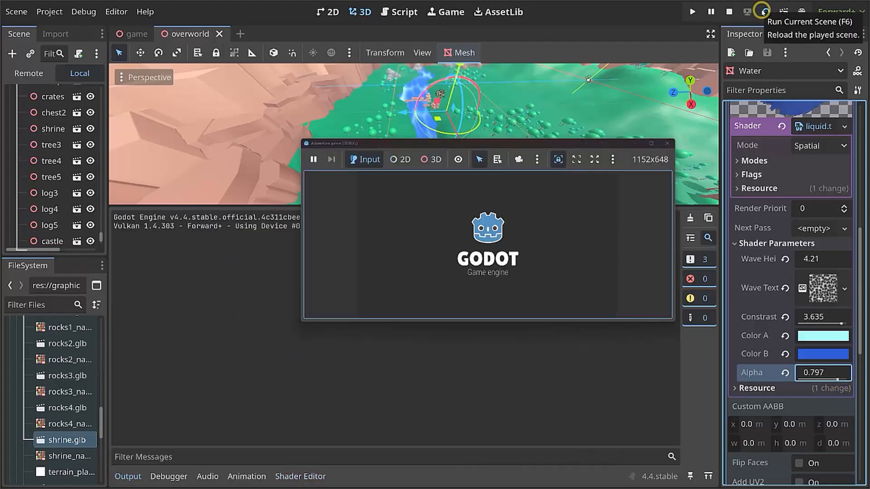
key(w)
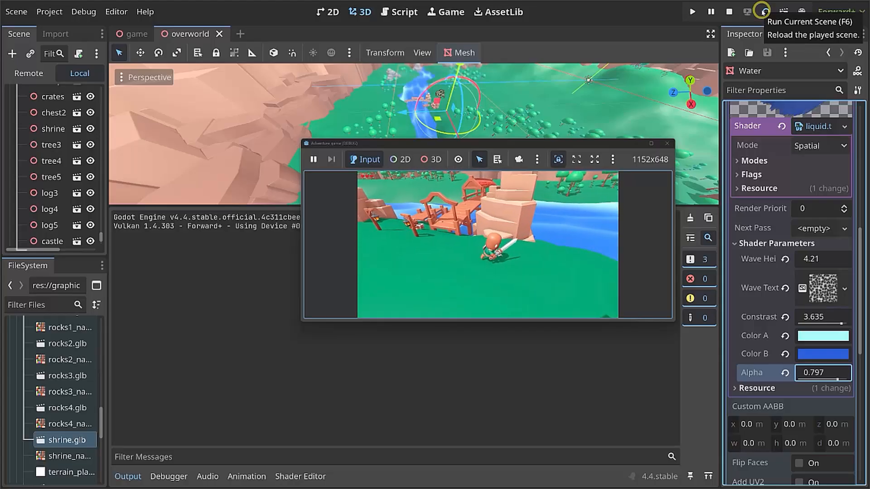
key(w)
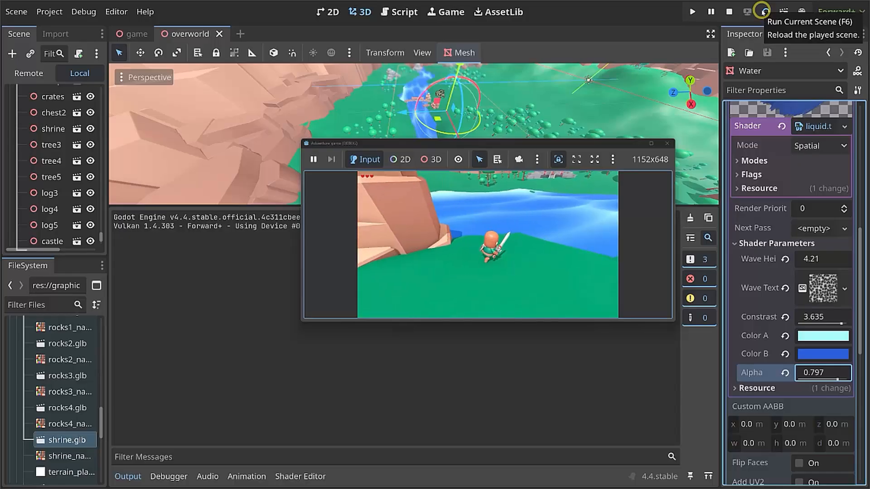
key(w)
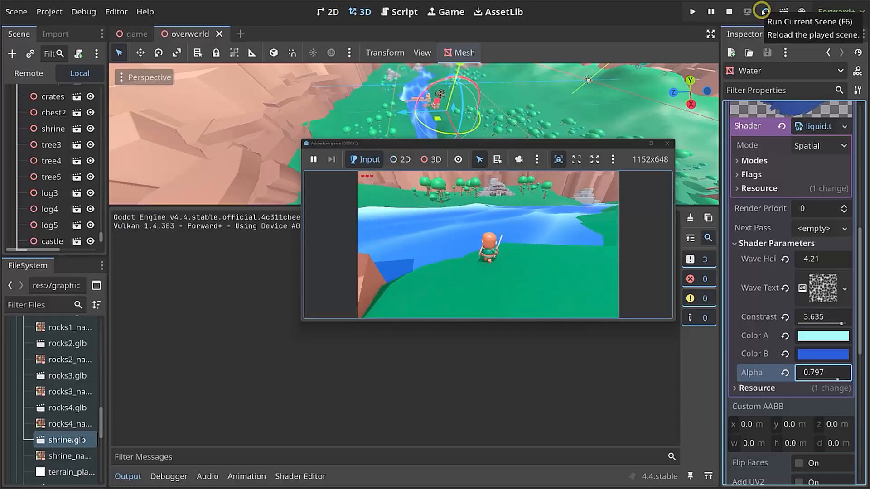
key(w)
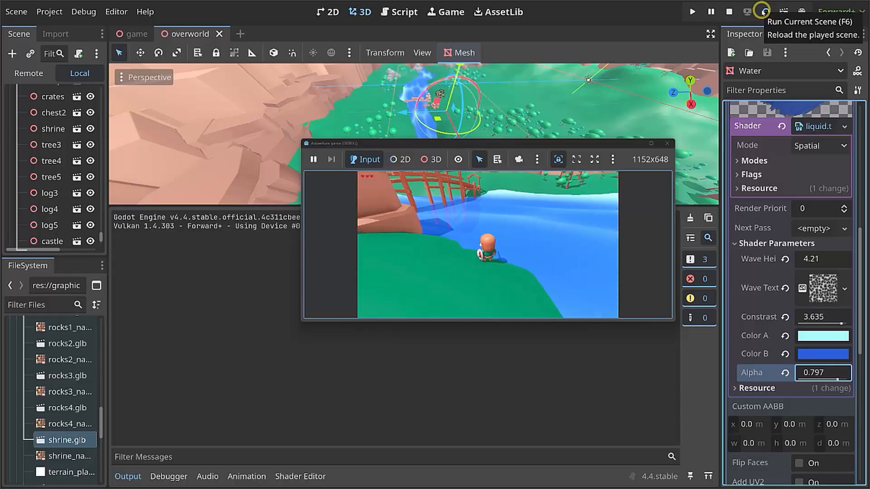
key(w)
key(s)
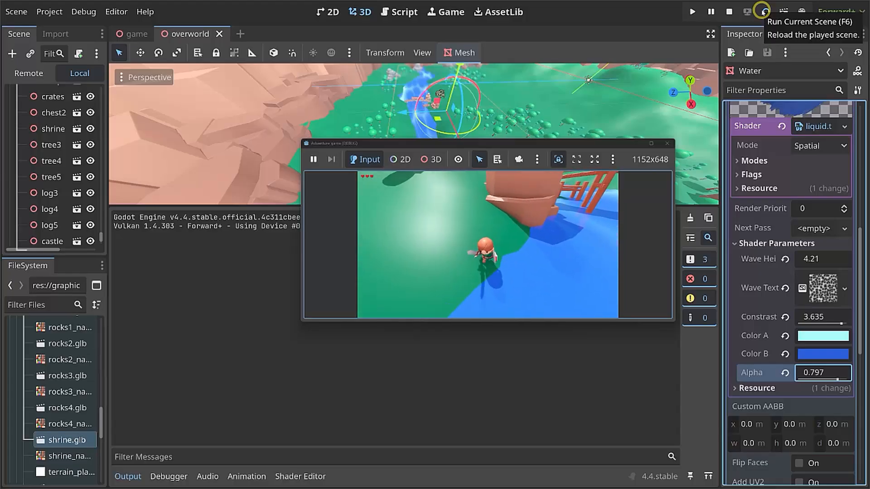
key(w)
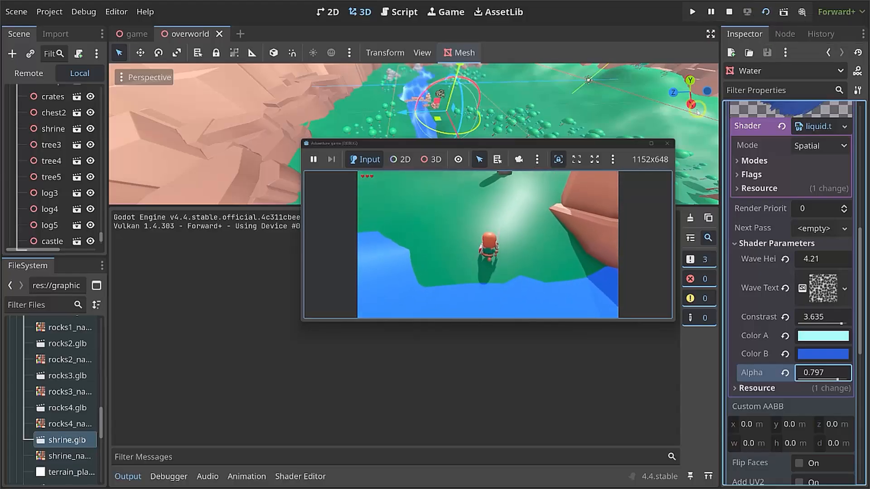
click(666, 143)
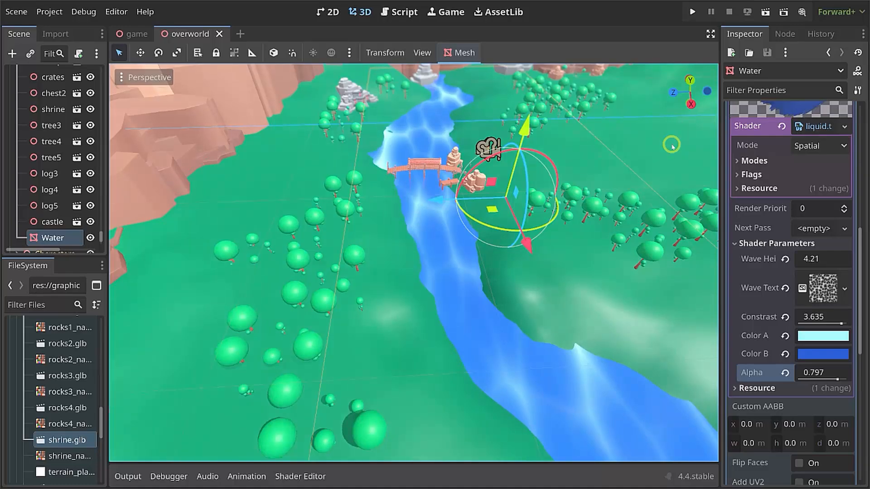
Reopen the liquid.tres shader graph, review the Fragment stage and switch to the Vertex stage.
click(308, 476)
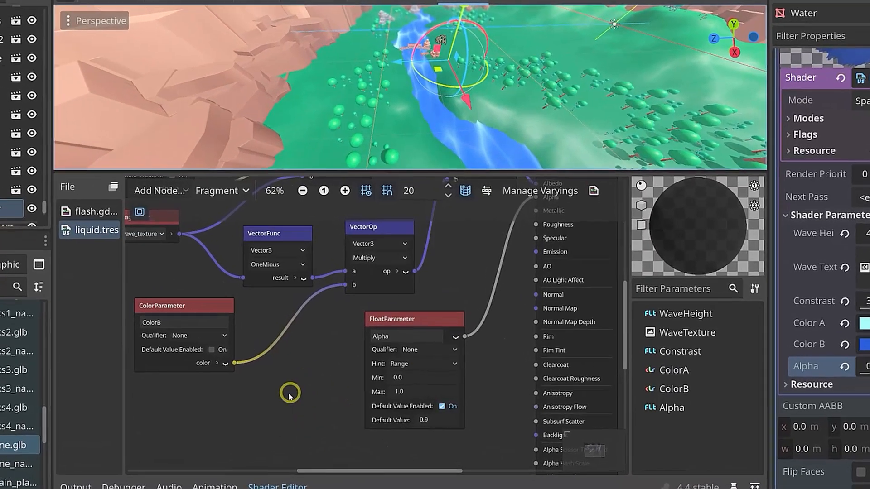
scroll(290, 393, down, 3)
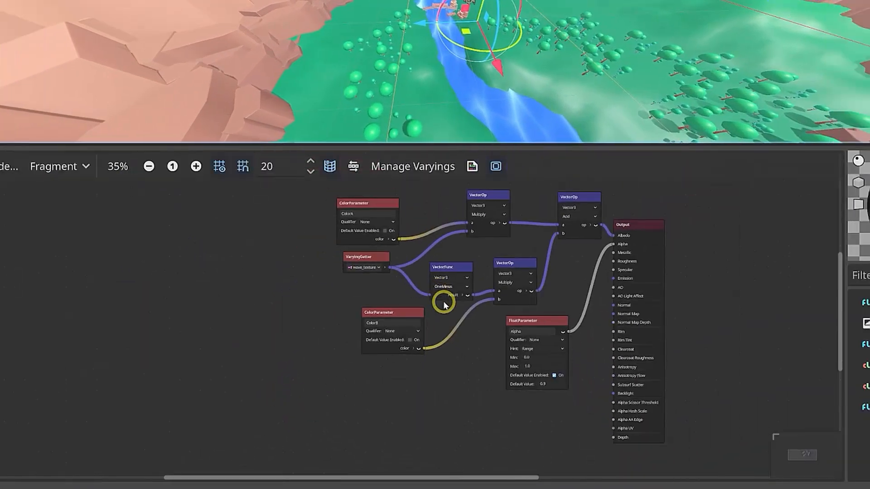
click(69, 169)
click(64, 189)
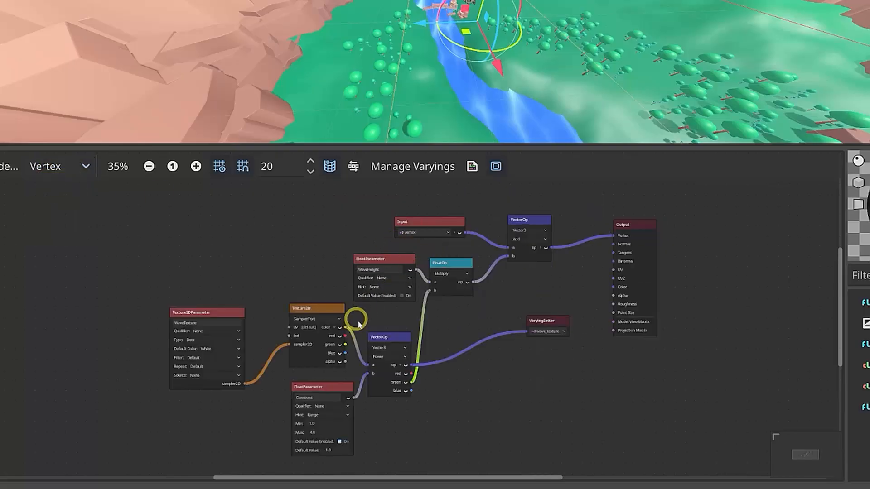
Move the WaveTexture Texture2DParameter node lower in the Vertex graph to free space beside the Texture2D node's uv input.
middle_drag(477, 333, 625, 297)
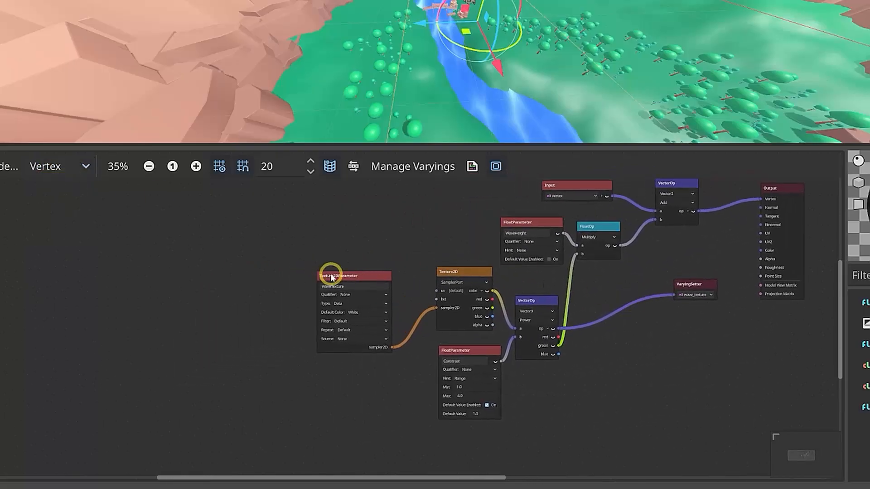
scroll(331, 277, up, 3)
click(353, 281)
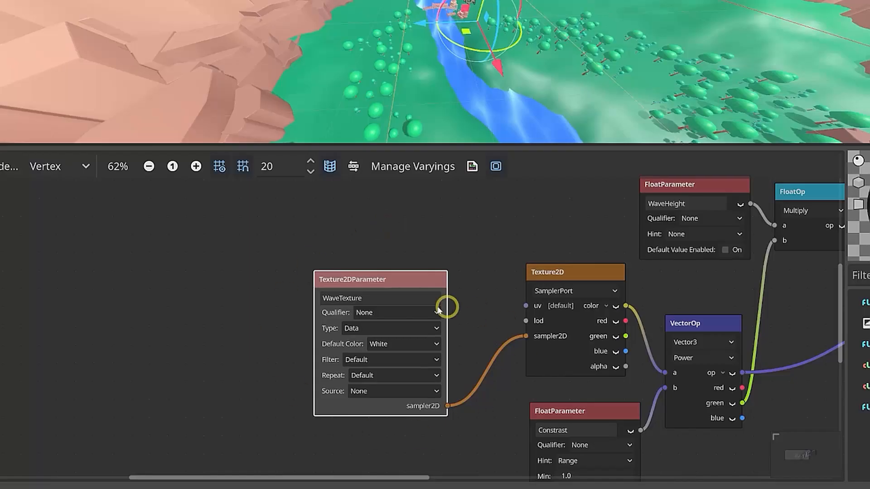
drag(389, 284, 334, 378)
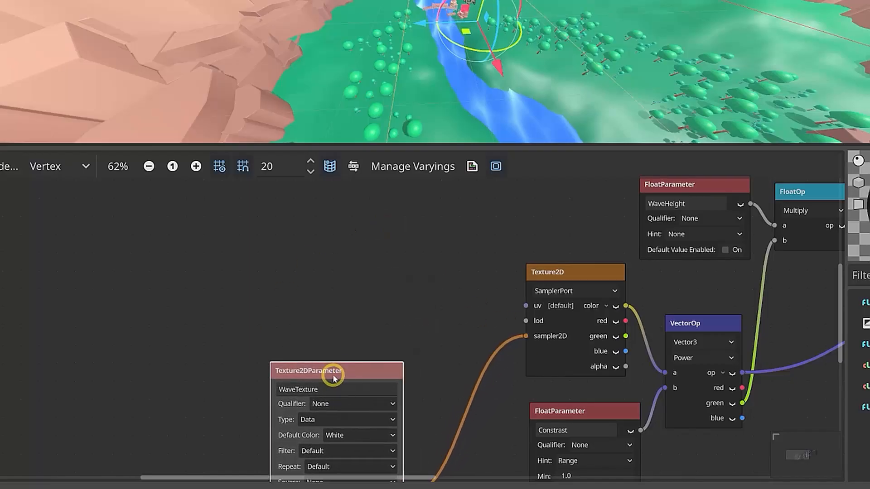
Add a UVFunc node with the Panning function above the WaveTexture parameter and connect its output to the Texture2D node's uv input.
click(559, 272)
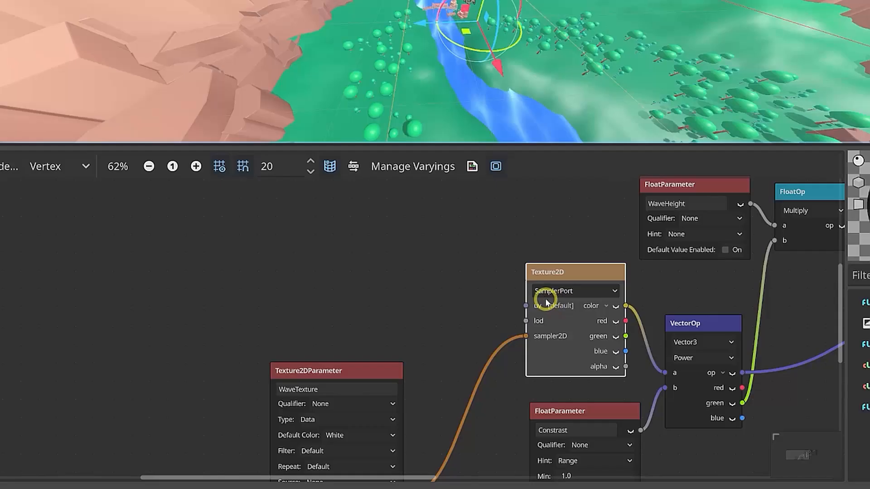
right_click(306, 251)
click(334, 266)
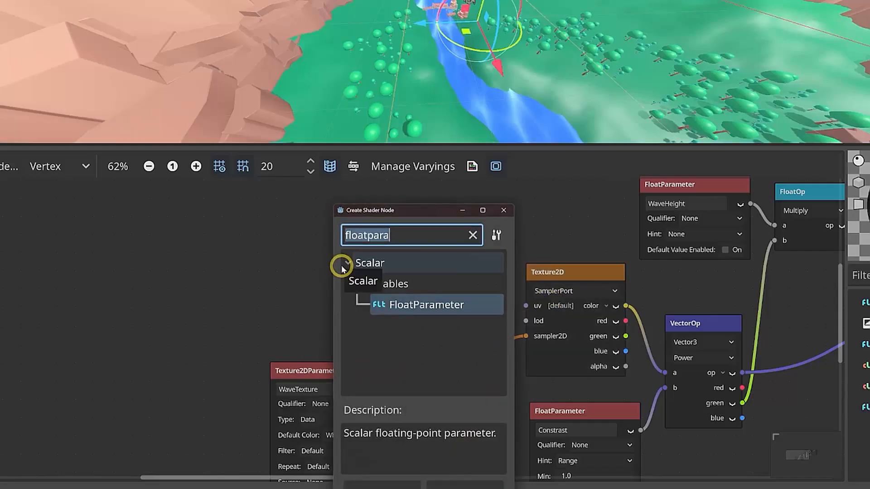
text(uvfun)
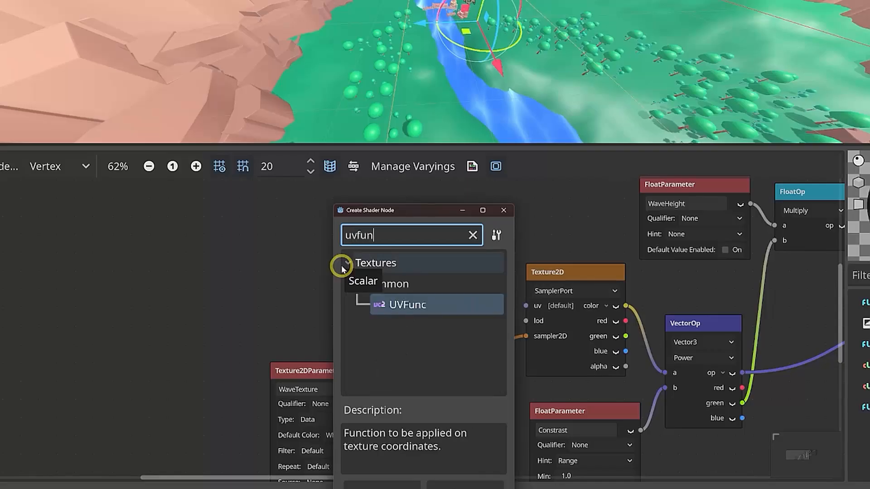
key(Return)
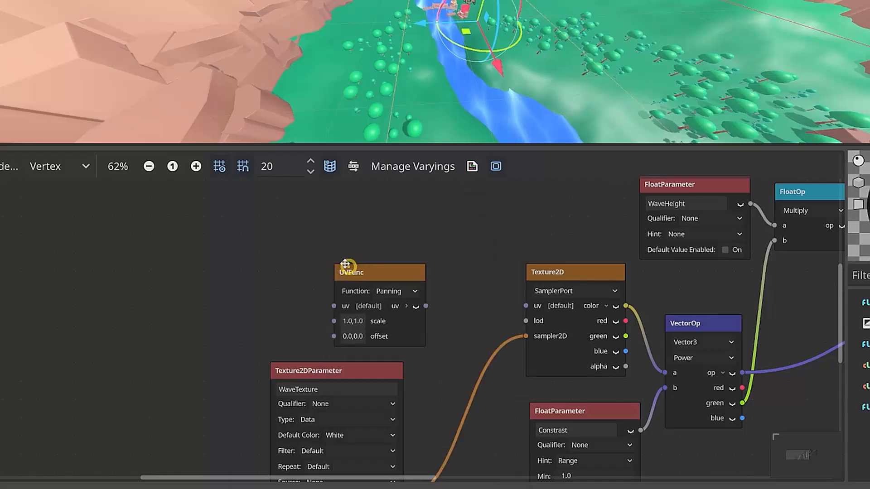
drag(349, 267, 329, 252)
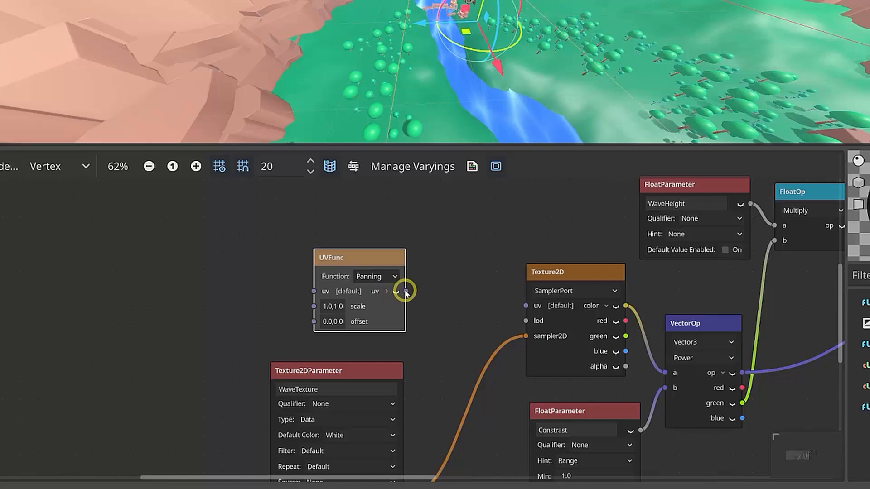
drag(406, 291, 526, 306)
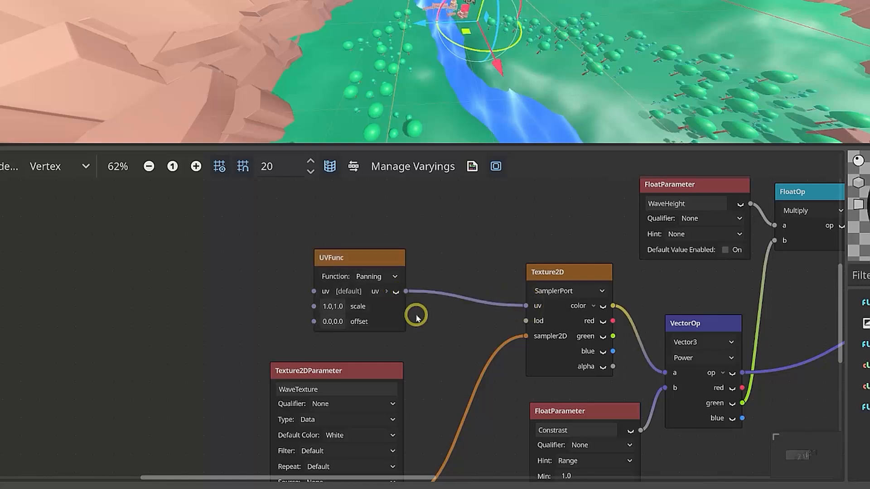
Try shifting the UVFunc node's X offset to preview the wave panning, and restore the offset to 0.0.
click(332, 322)
mouse_move(342, 347)
mouse_down()
mouse_move(350, 345)
mouse_move(333, 346)
mouse_move(334, 329)
mouse_move(341, 346)
mouse_up()
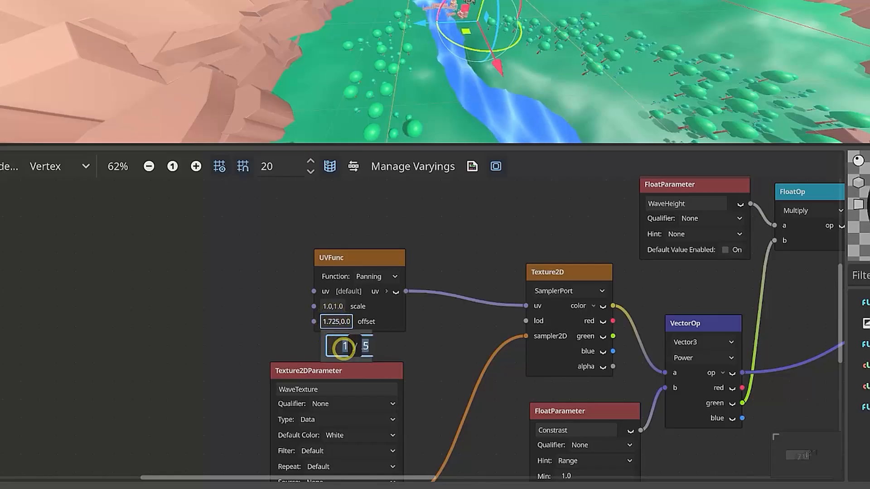
key(BackSpace)
Add a time Input node to the left of UVFunc, try wiring it straight into the offset, and disconnect it again.
middle_drag(16, 285, 223, 305)
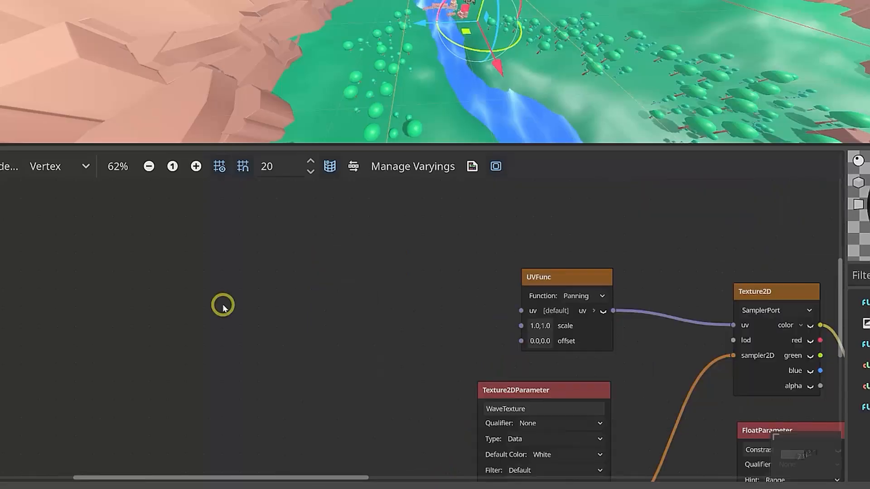
click(235, 312)
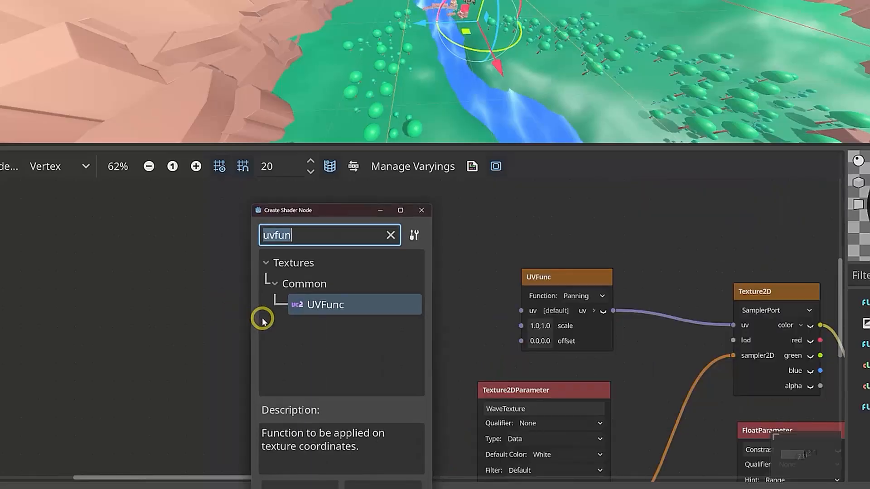
text(time)
key(Return)
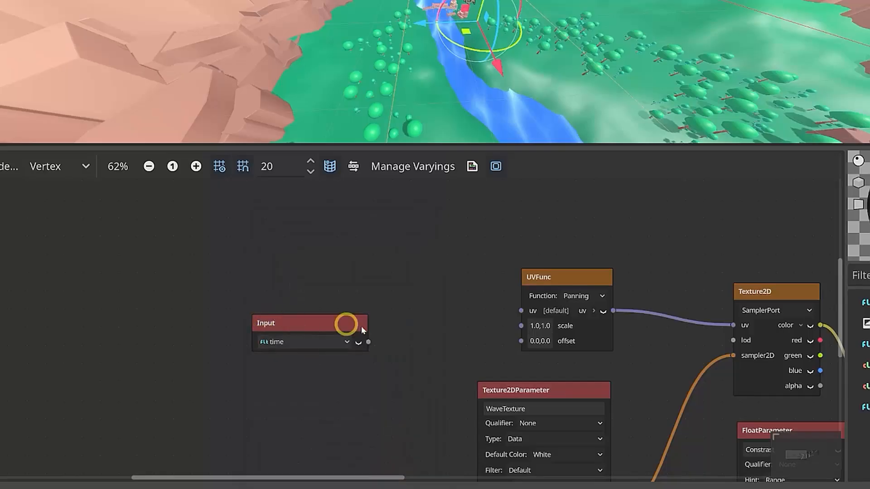
drag(313, 320, 248, 300)
drag(305, 321, 521, 341)
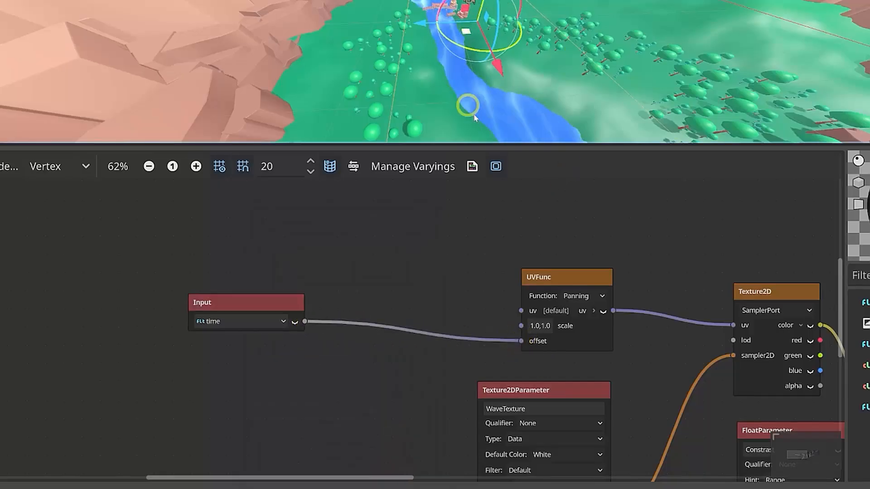
drag(520, 341, 388, 363)
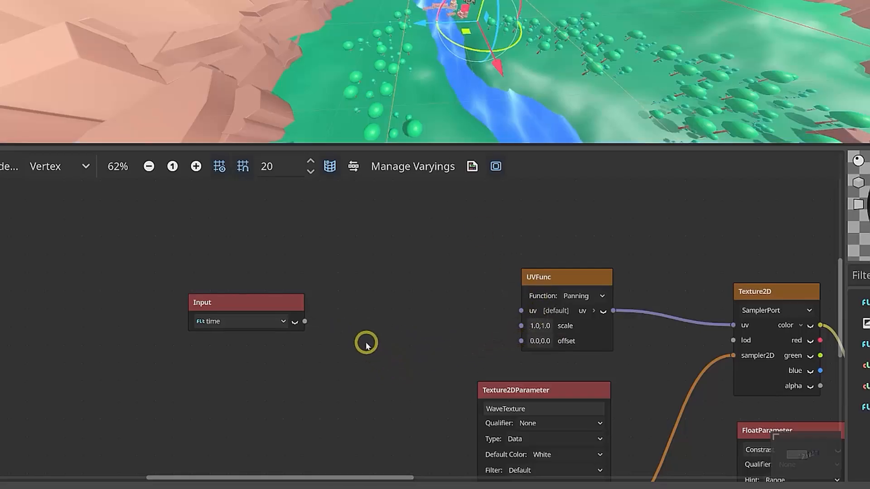
Add a FloatParameter named Speed and place it directly below the time Input node.
right_click(217, 359)
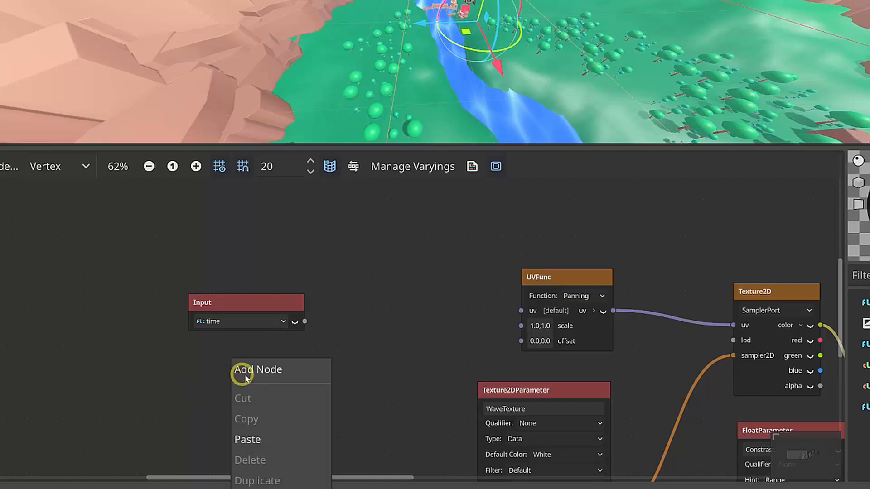
click(237, 369)
text(floatpara)
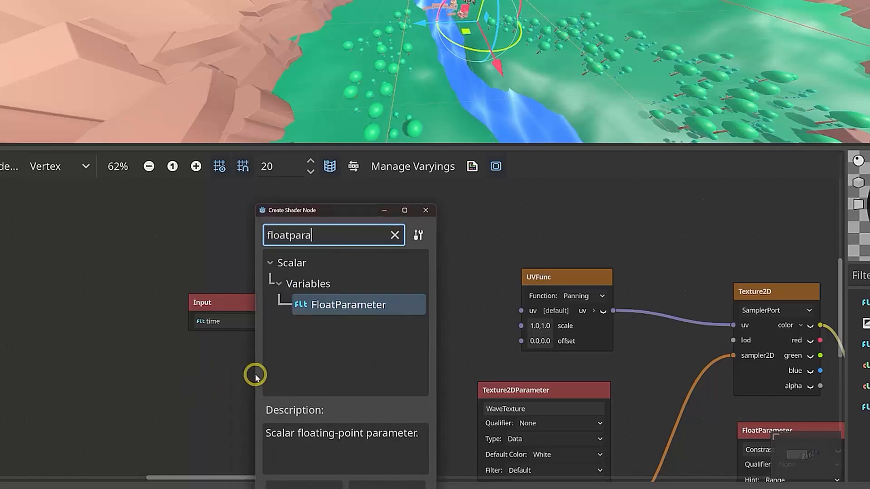
key(Return)
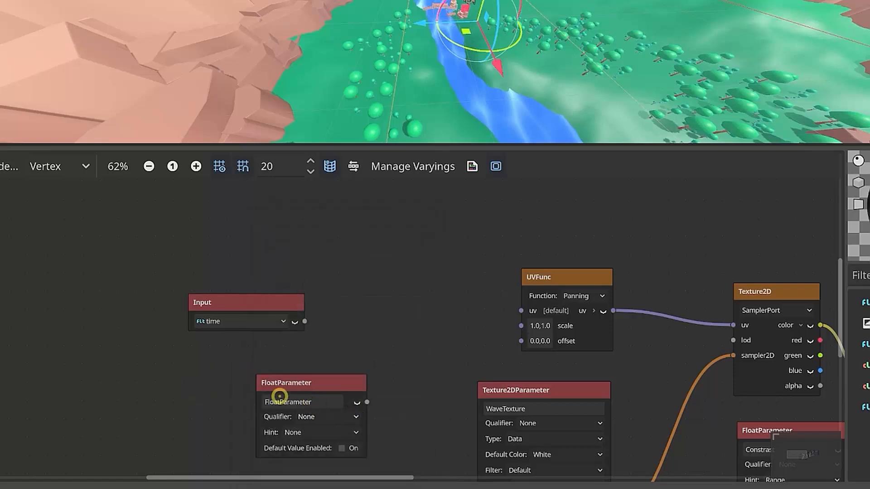
double_click(277, 400)
text(Speed)
key(Return)
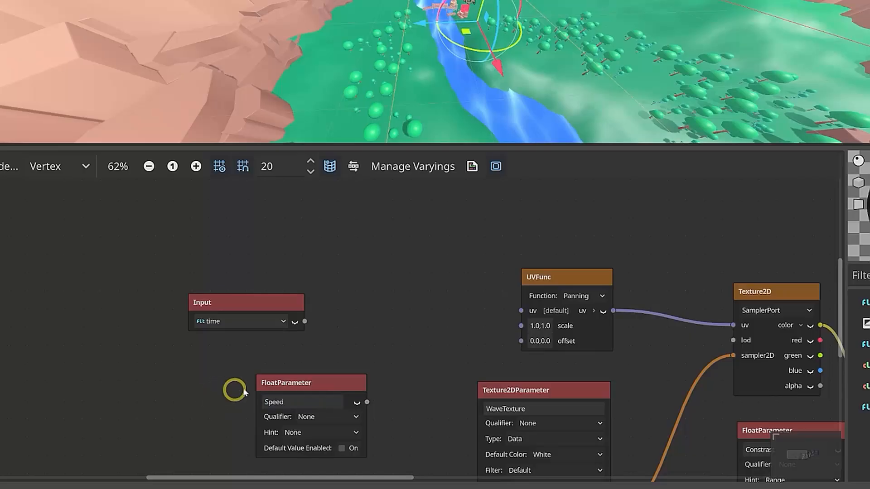
drag(297, 382, 233, 348)
Add a float Multiply node that takes time as a and Speed as b, and connect its result to the UVFunc offset.
right_click(389, 340)
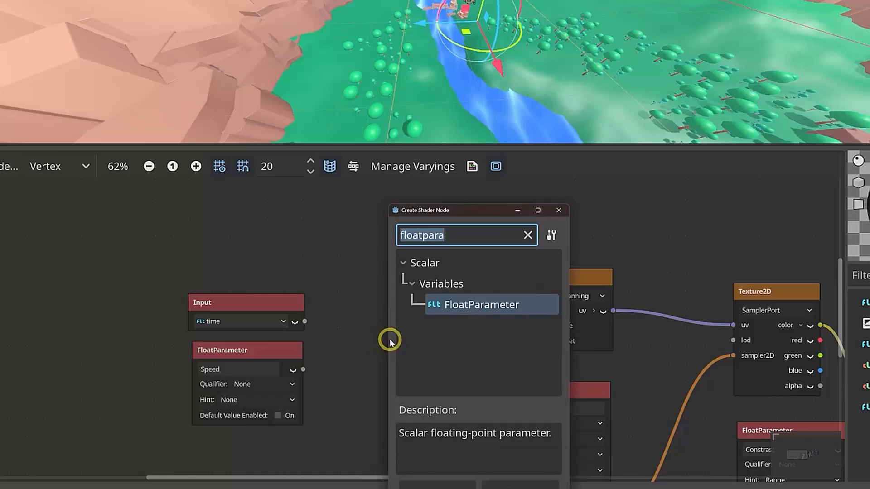
text(mult)
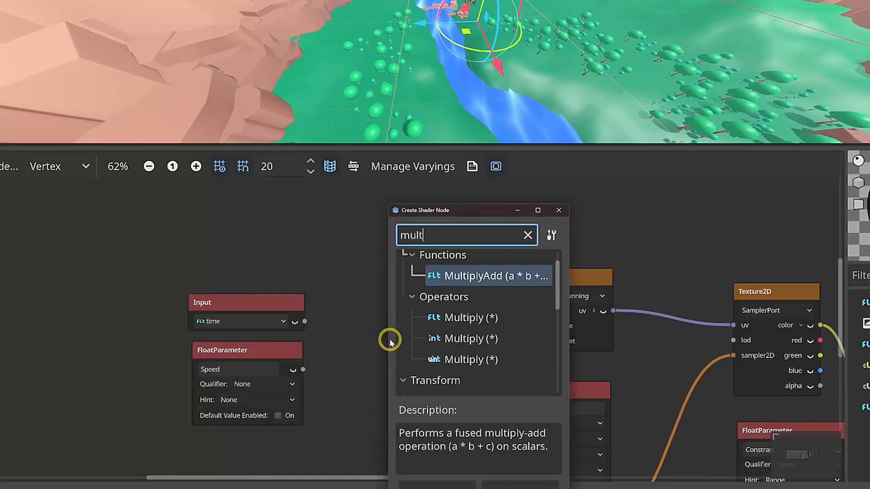
double_click(474, 317)
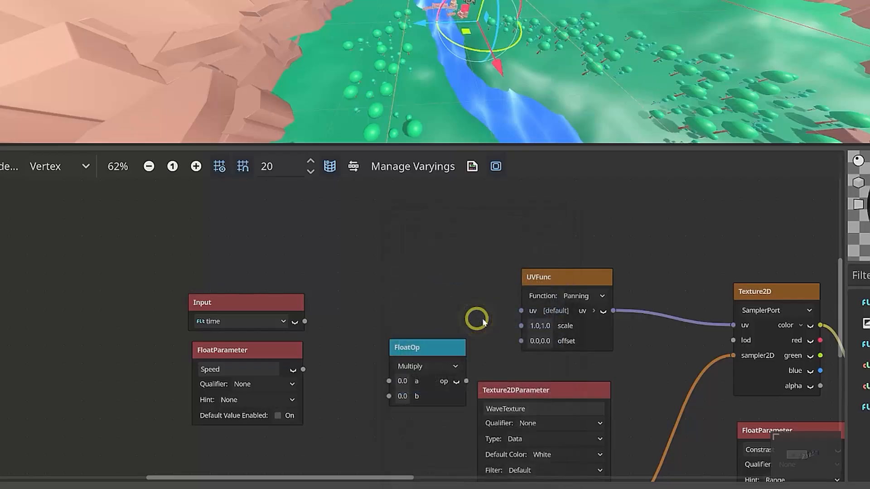
drag(417, 349, 374, 293)
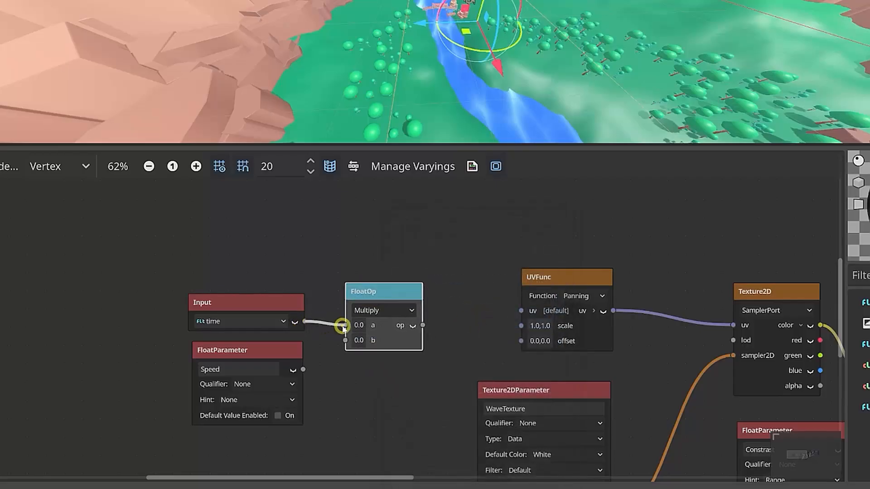
drag(342, 327, 345, 326)
drag(303, 369, 345, 340)
drag(422, 326, 519, 340)
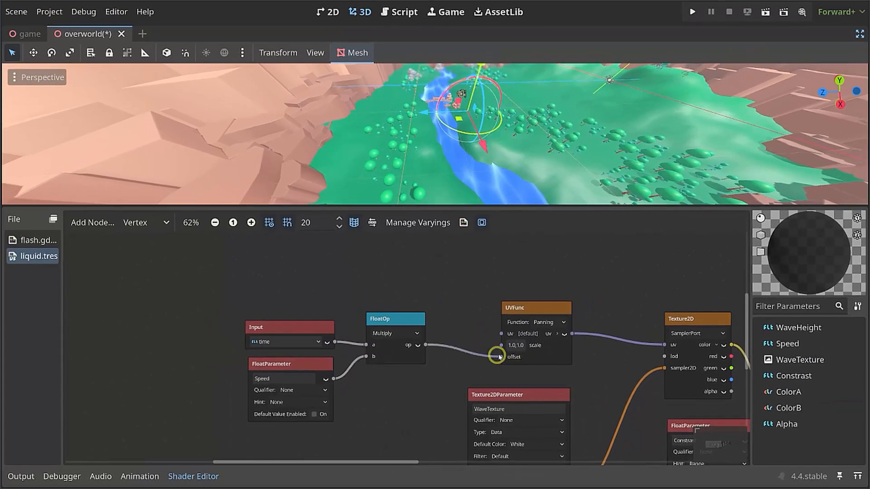
Restore the editor's side docks and set the Water material's Speed shader parameter to 0.01.
click(857, 34)
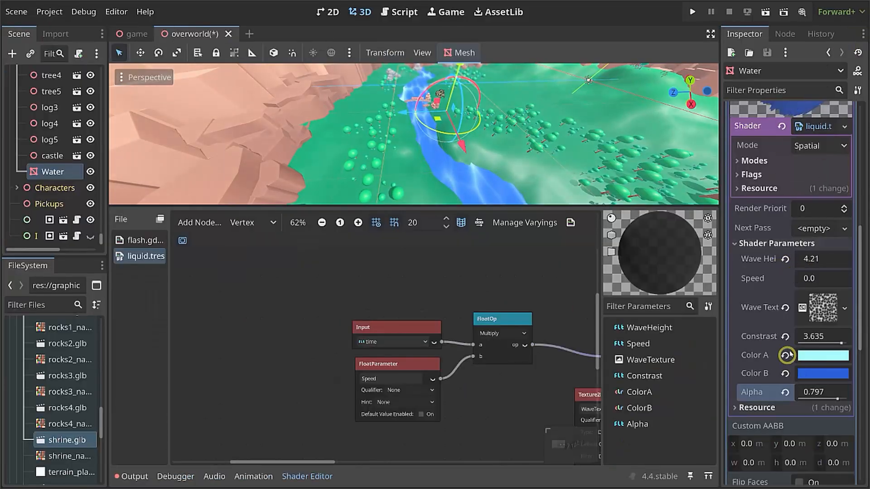
click(813, 279)
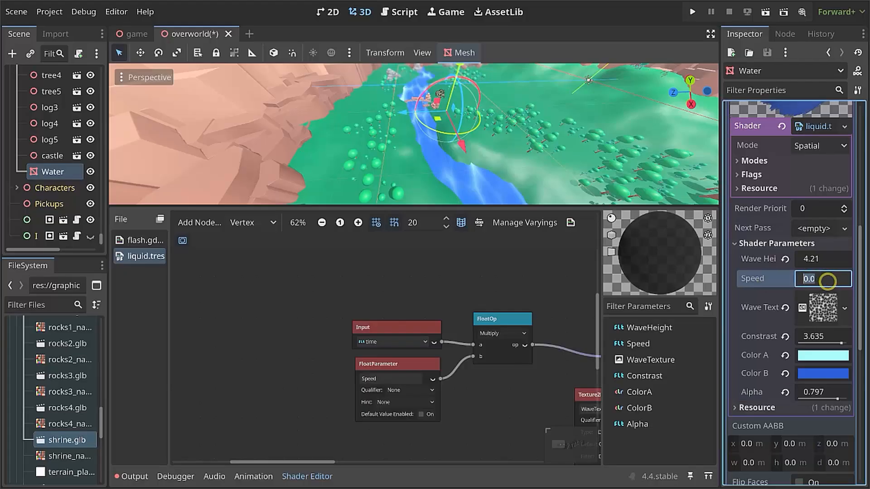
key(Return)
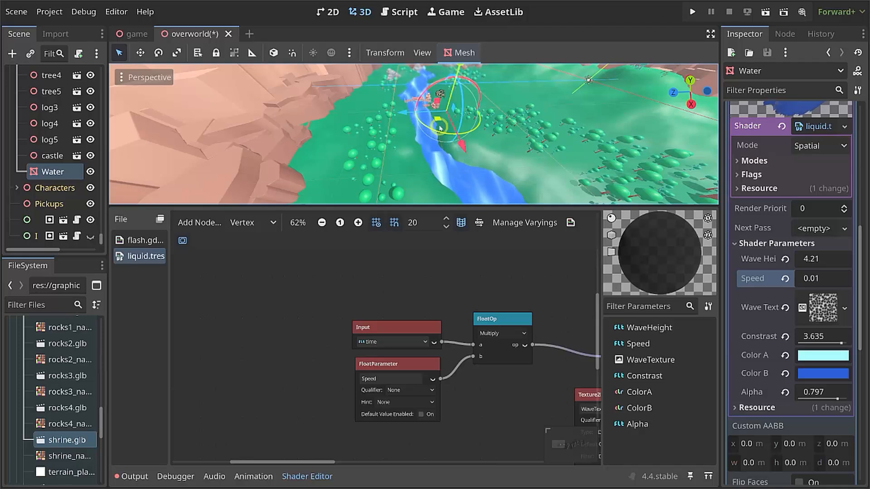
scroll(441, 166, up, 2)
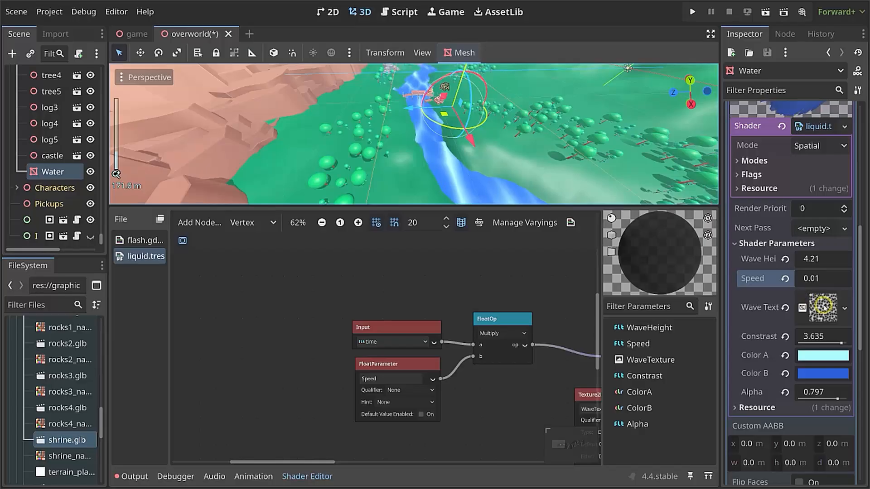
Enable Seamless on the Water material's Wave Texture noise and inspect the flowing river in the 3D viewport.
click(824, 307)
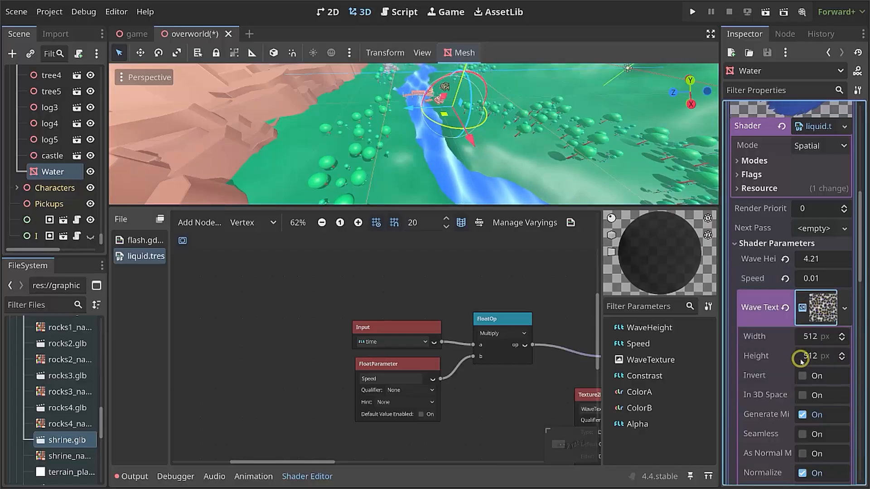
scroll(800, 360, down, 4)
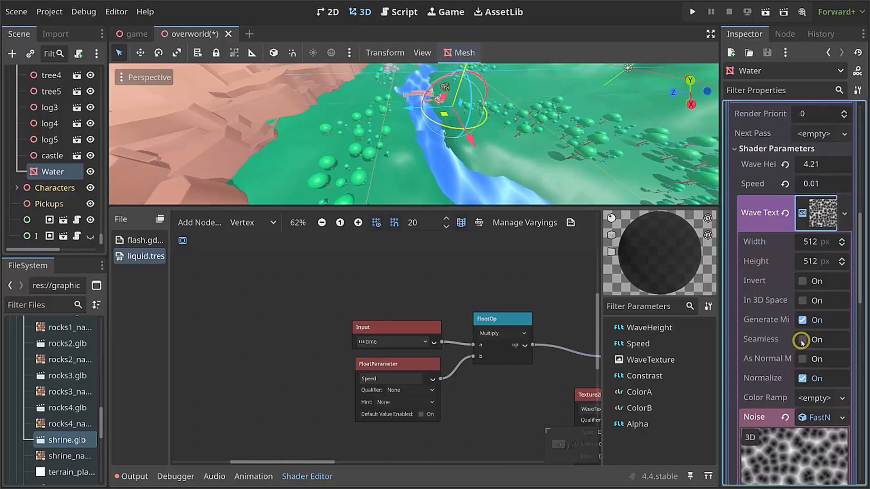
click(802, 339)
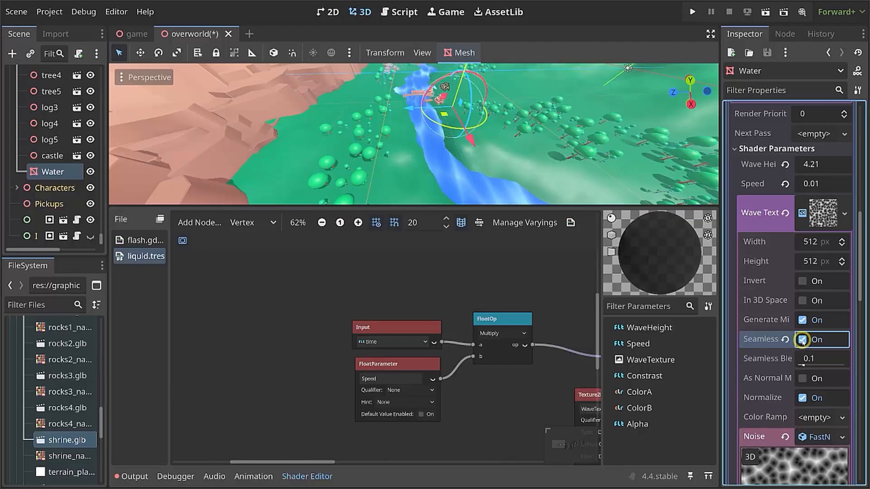
click(825, 227)
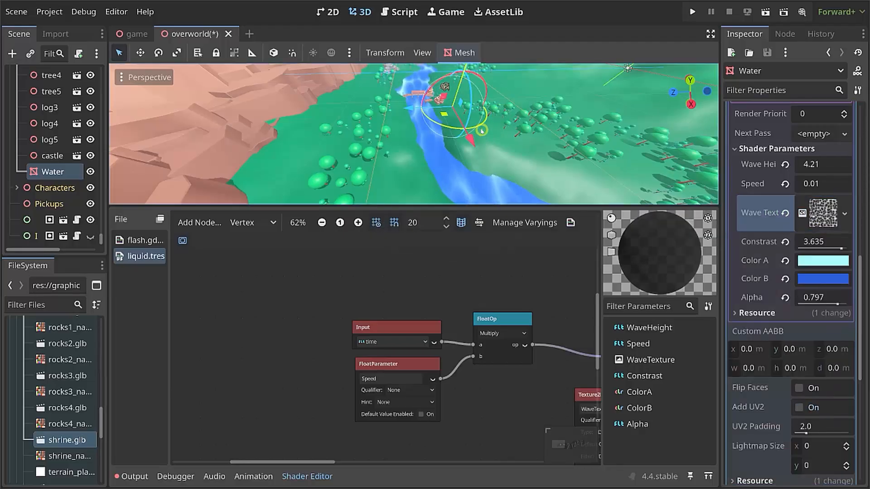
middle_drag(484, 130, 495, 146)
scroll(445, 106, up, 10)
scroll(450, 112, down, 12)
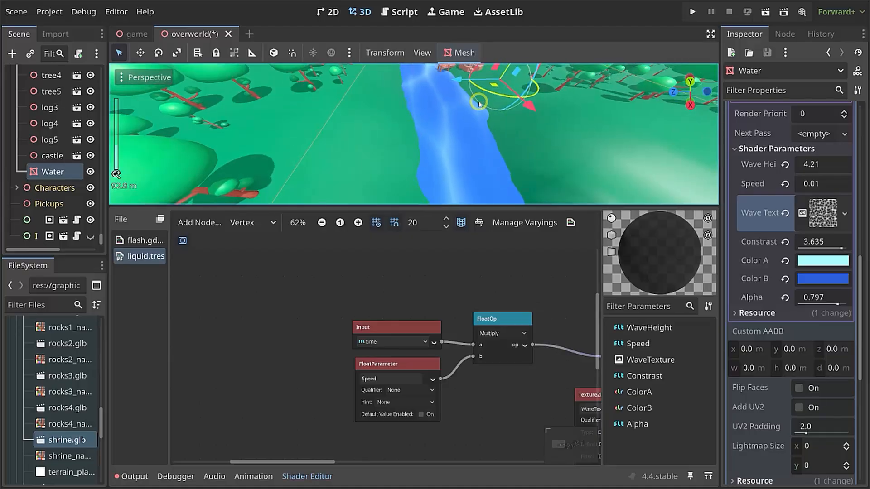
middle_drag(472, 143, 465, 132)
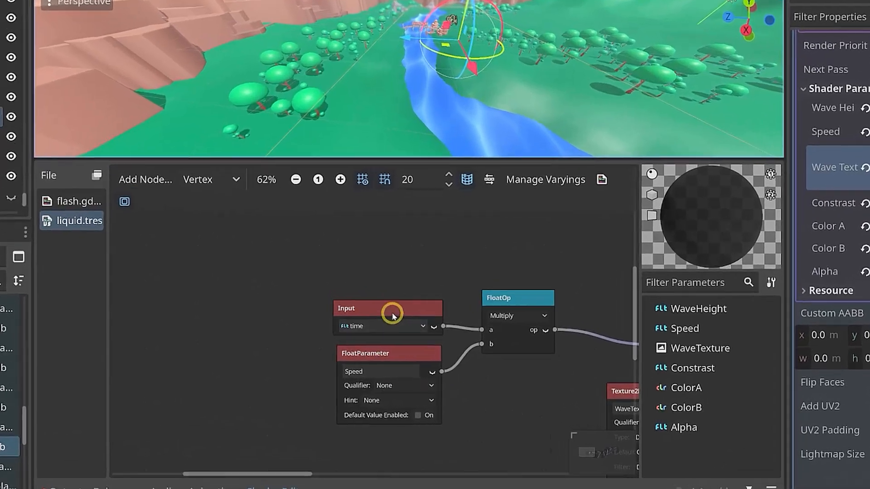
Move the time Input and Speed parameter nodes further away from the Multiply FloatOp to make room in the graph.
drag(394, 327, 346, 302)
drag(389, 355, 326, 319)
click(437, 410)
Add a Vector2Parameter node below the Speed parameter and name it Direction.
middle_drag(456, 416, 447, 377)
right_click(288, 395)
click(317, 374)
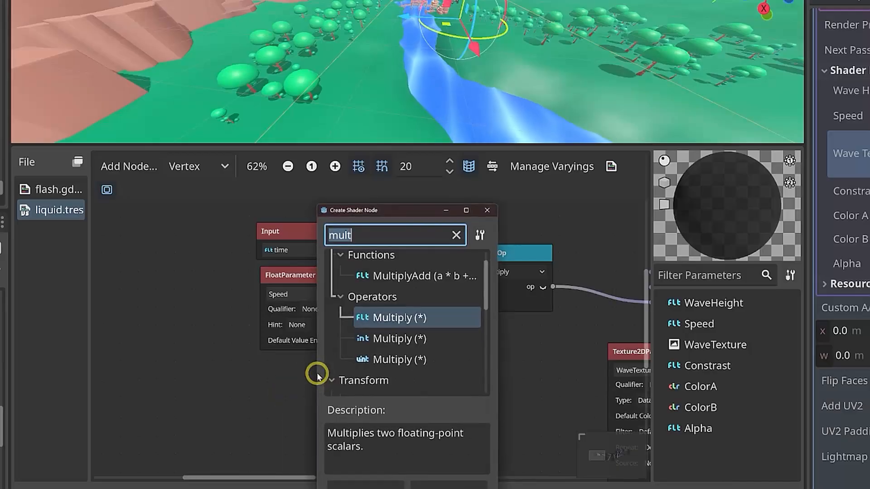
text(vector)
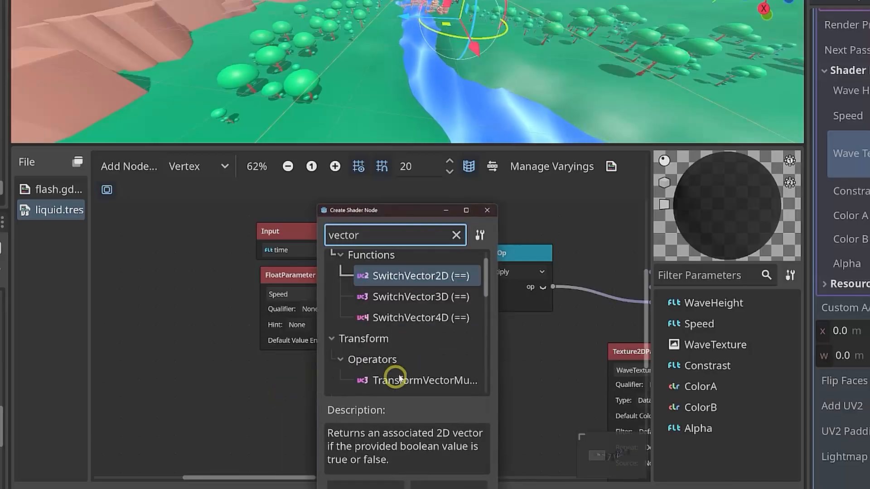
scroll(412, 361, down, 5)
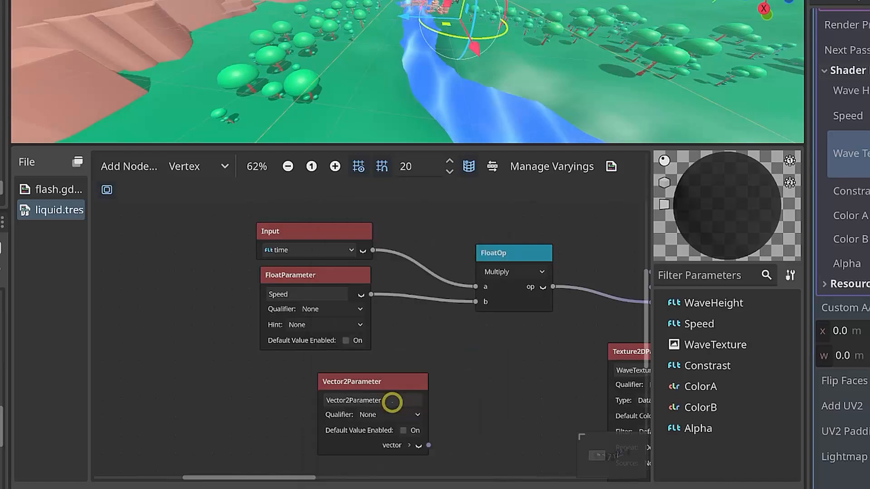
drag(392, 402, 303, 399)
text(Dire)
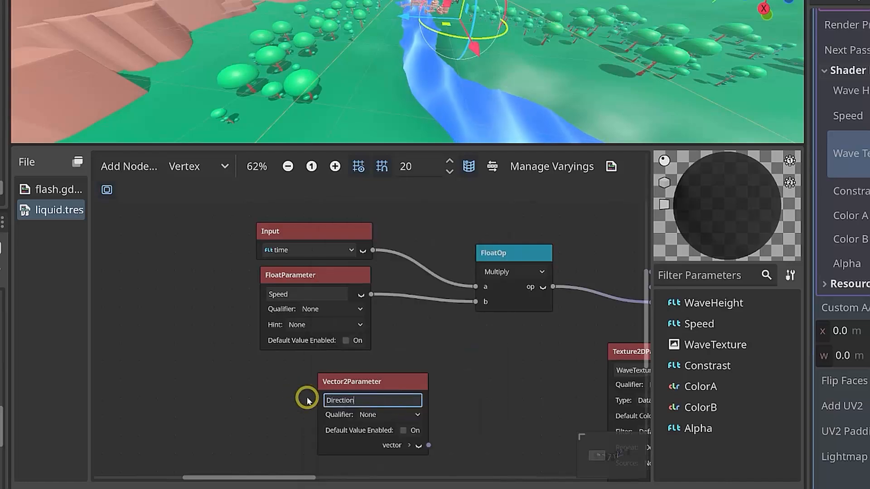
text(ction)
key(Return)
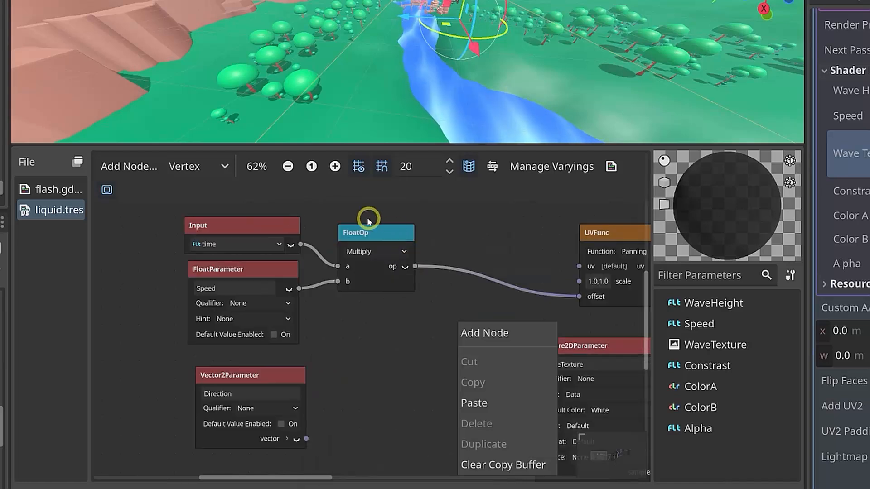
Add a Vector2 Multiply VectorOp node between the Multiply FloatOp and the UVFunc node.
click(484, 334)
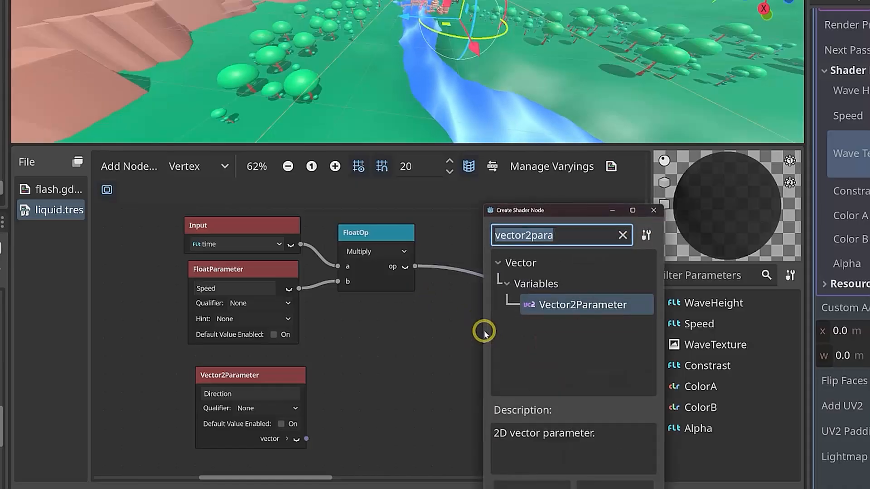
text(mult)
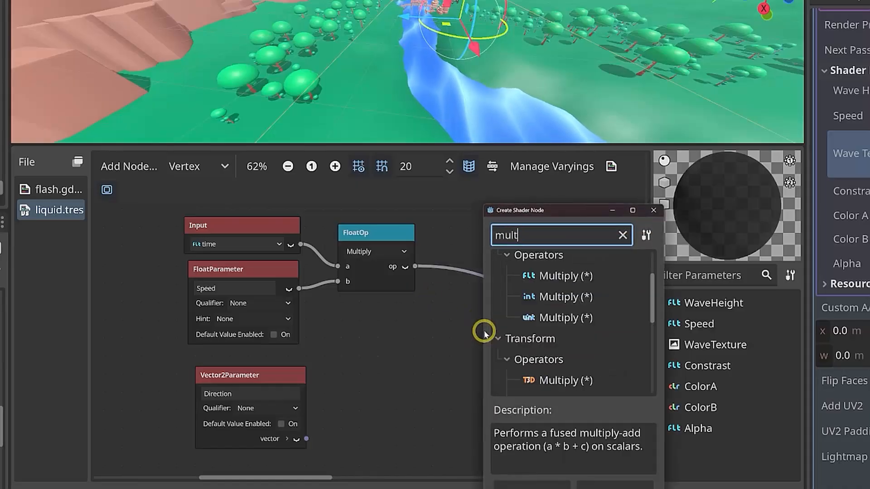
scroll(589, 294, down, 5)
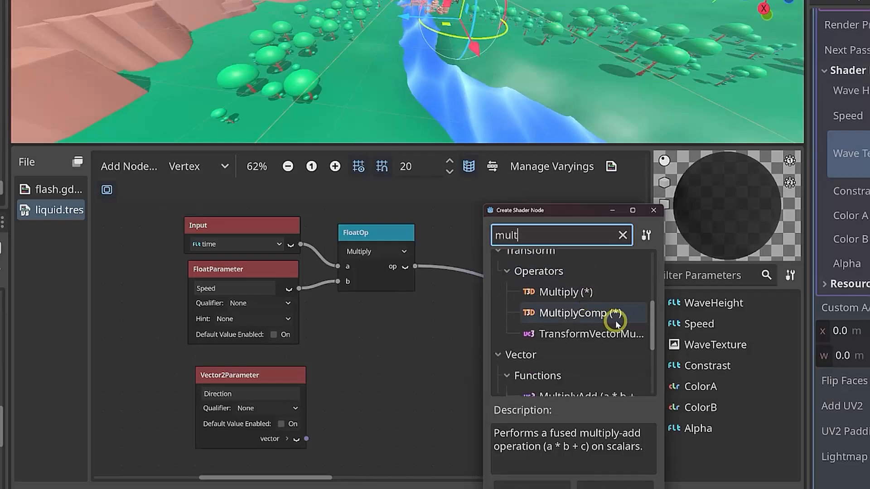
scroll(593, 313, down, 2)
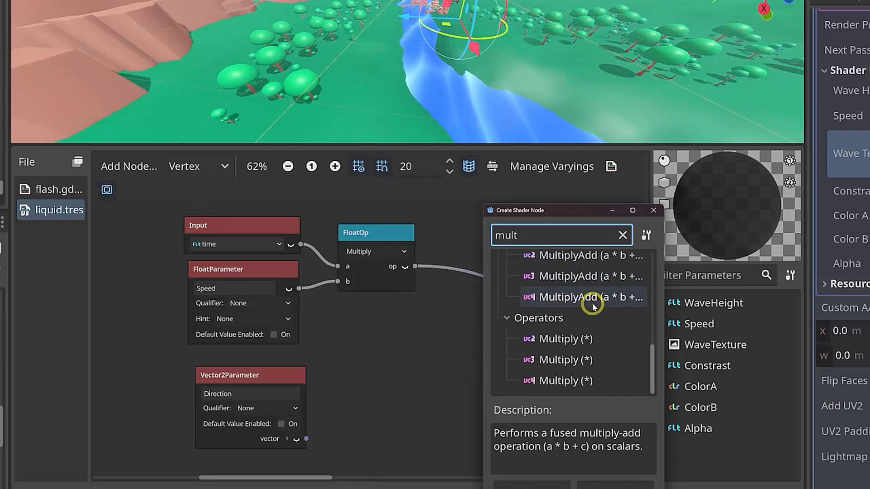
double_click(575, 338)
drag(507, 340, 465, 311)
Wire the FloatOp result into the VectorOp's a, Direction into b, and the VectorOp output into the UVFunc offset.
drag(306, 439, 444, 374)
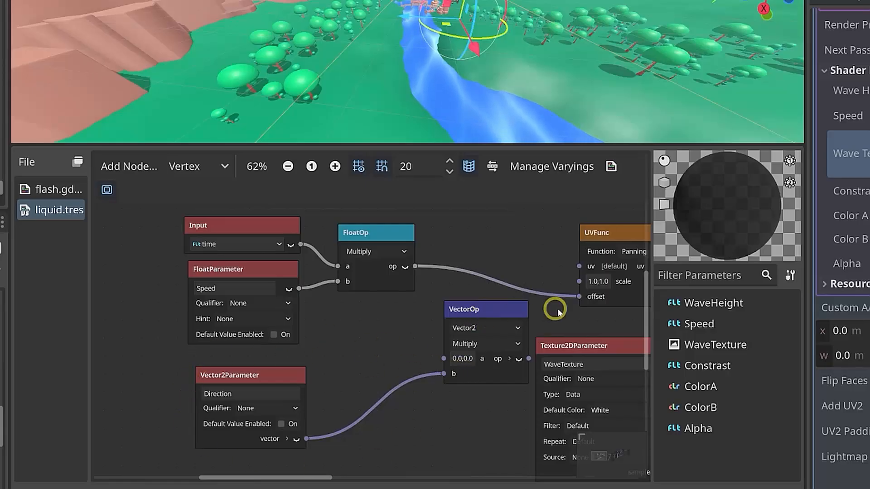
drag(579, 296, 443, 358)
click(483, 309)
drag(483, 310, 504, 225)
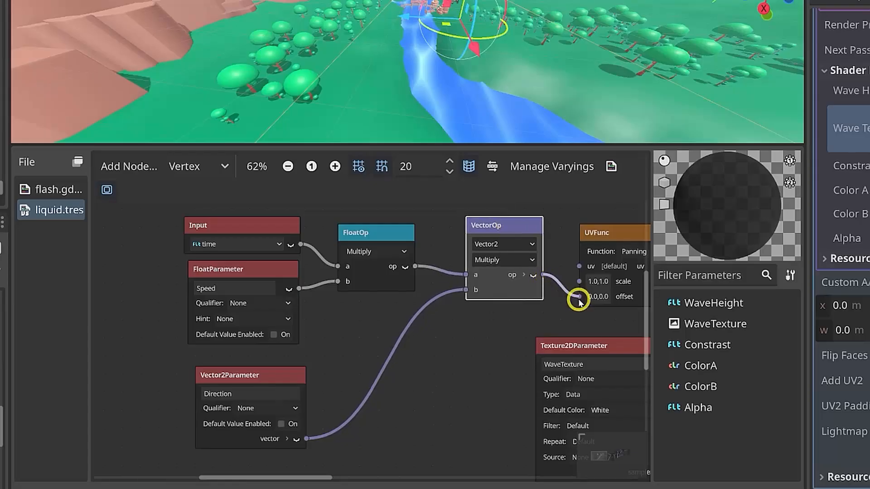
drag(584, 299, 582, 297)
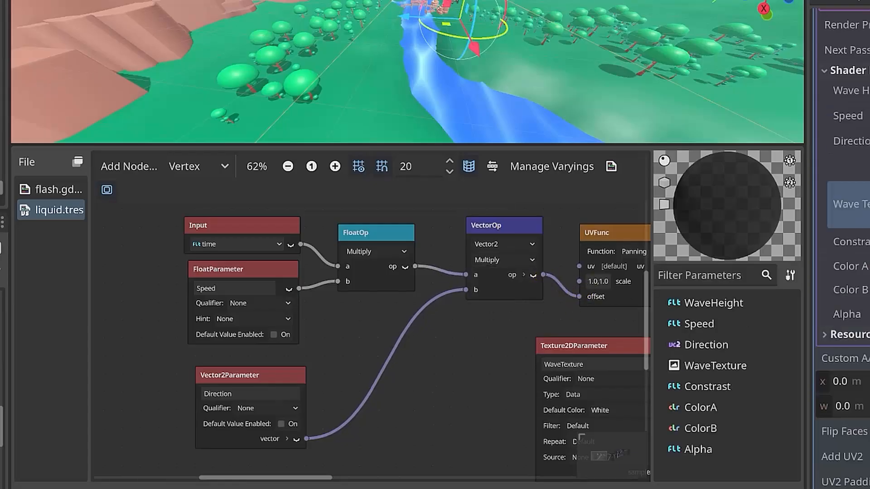
Set the Water material's Direction to x 1.0 and y 1.0 and inspect the river's flow in the 3D viewport.
click(851, 141)
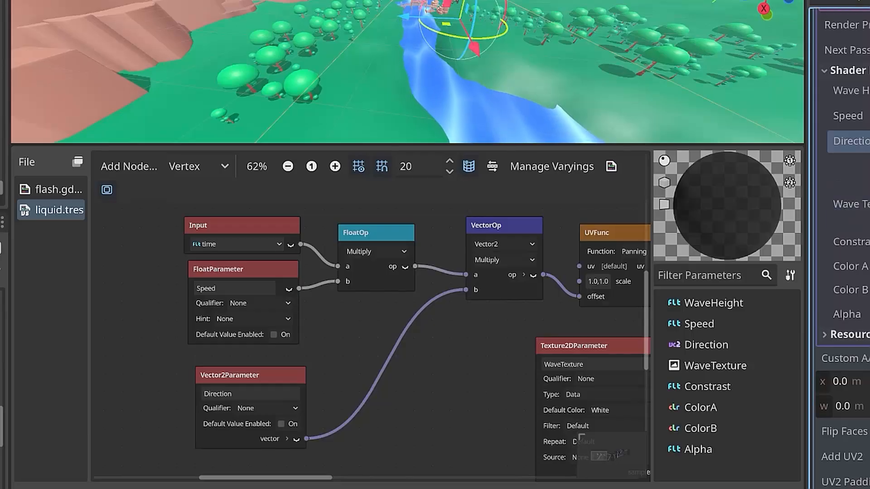
click(849, 204)
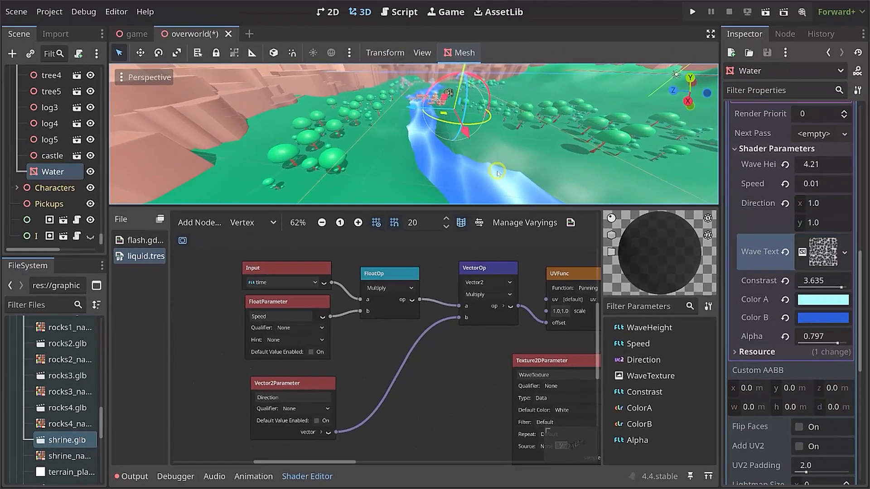
scroll(470, 162, down, 3)
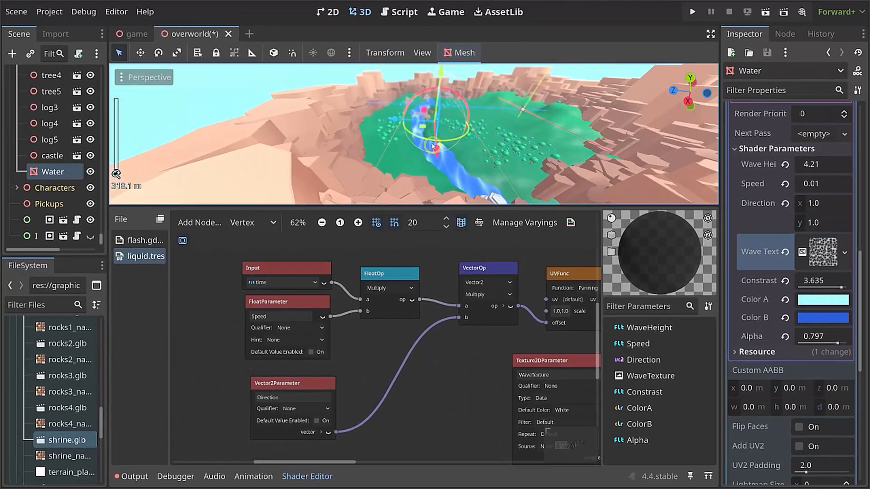
scroll(434, 146, up, 6)
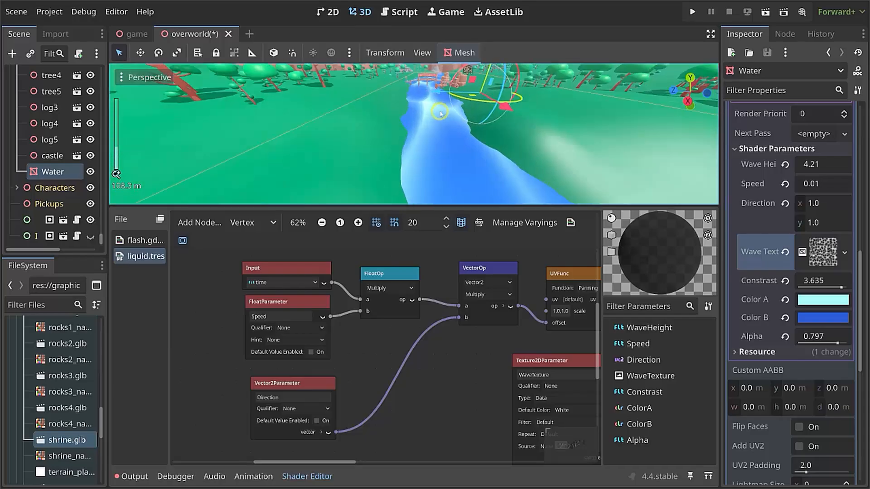
scroll(440, 113, up, 2)
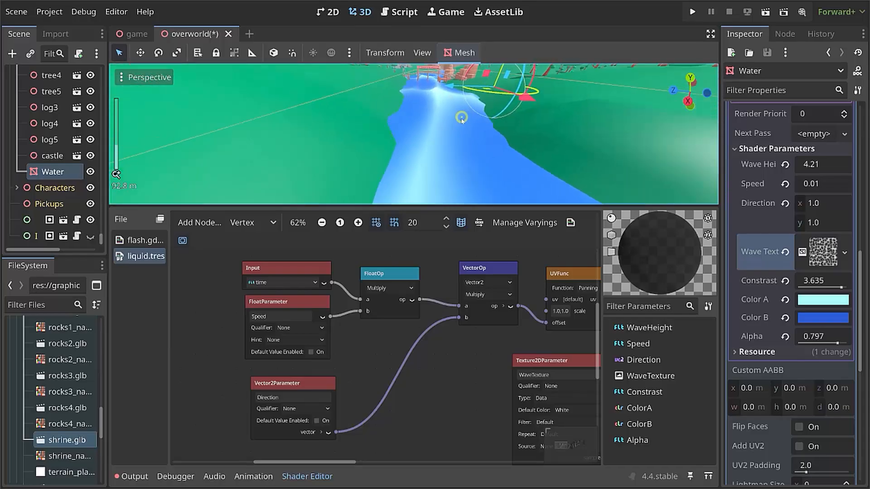
scroll(453, 117, down, 2)
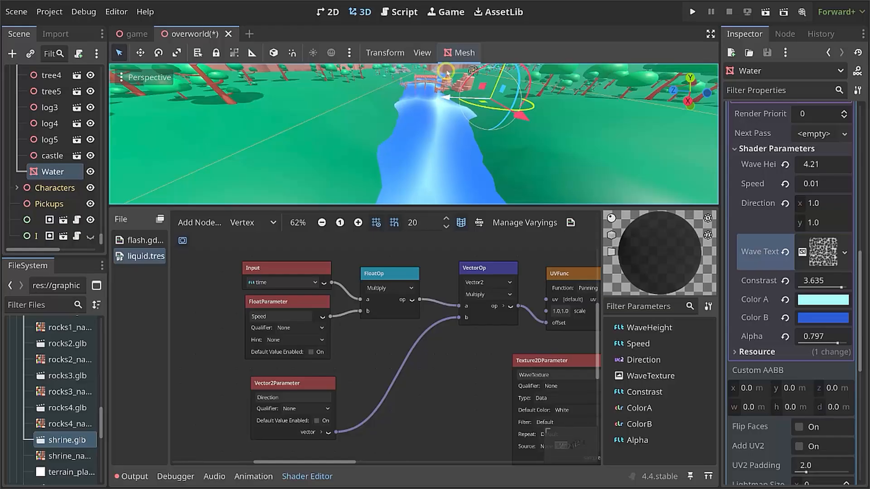
Set the Direction parameter's x value to 2.5, after trying 0.5, and check the flow along the river.
click(817, 204)
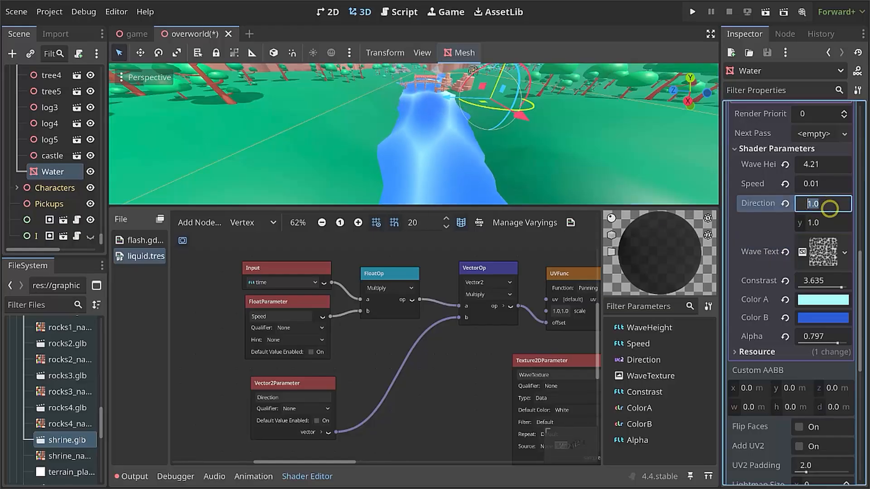
text(0.5)
key(Tab)
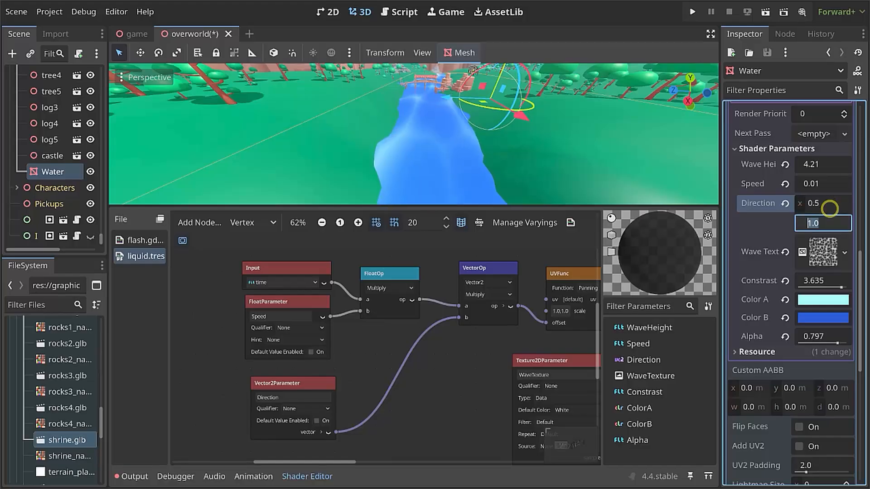
click(811, 204)
text(2)
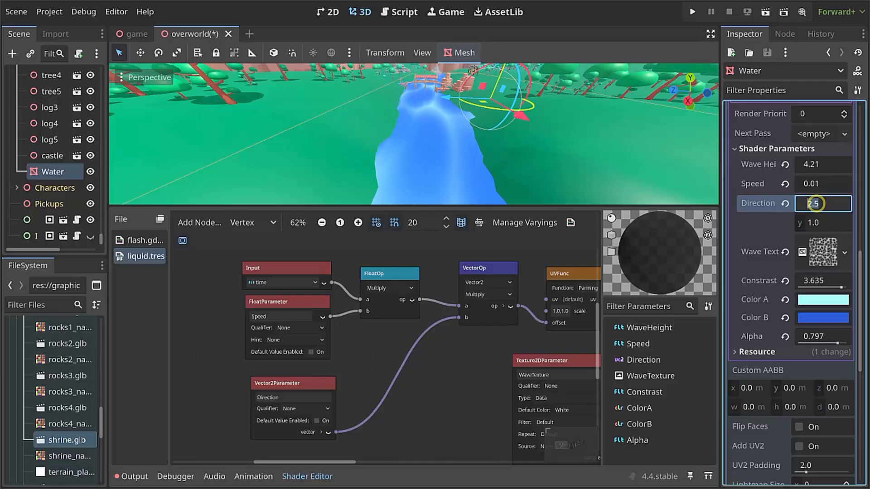
key(Return)
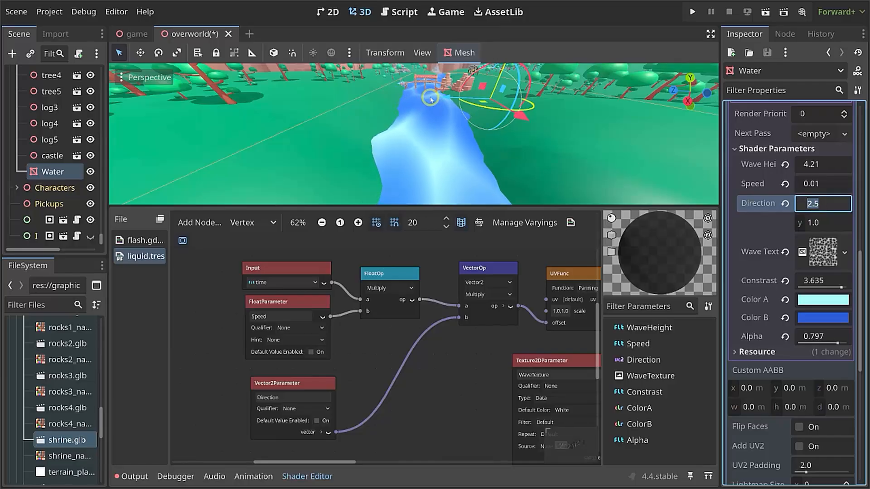
scroll(432, 99, down, 6)
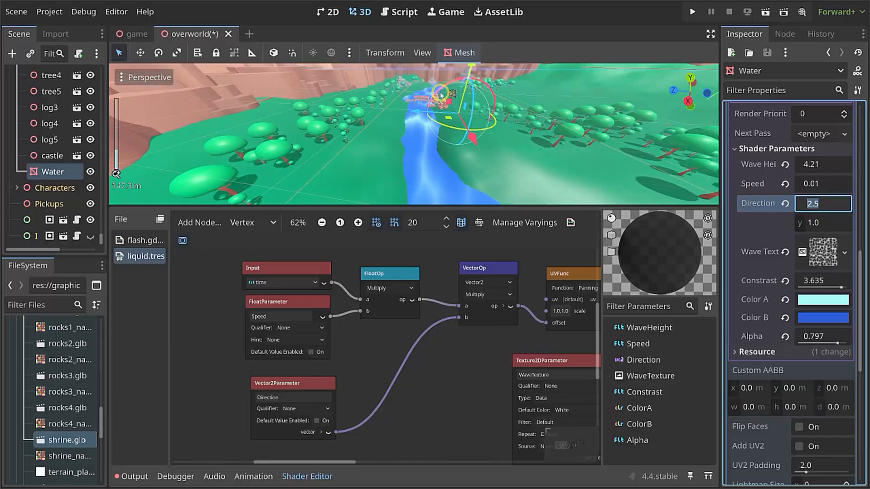
scroll(442, 106, up, 6)
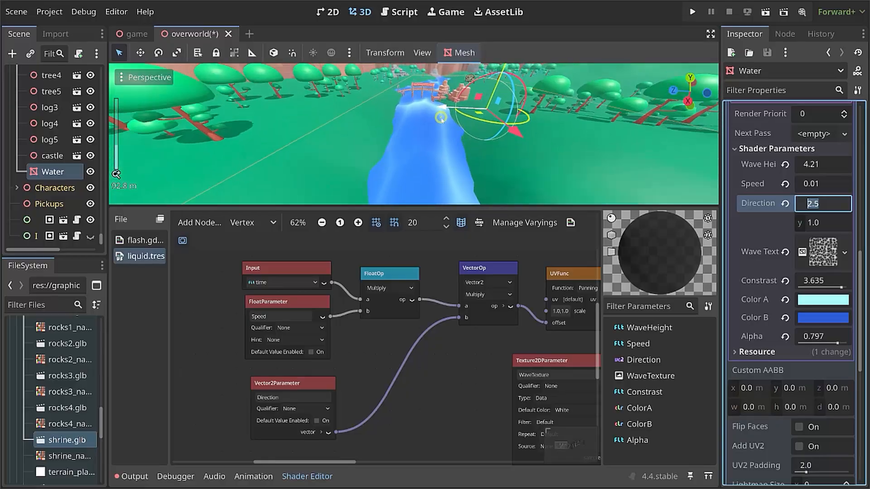
scroll(441, 120, down, 6)
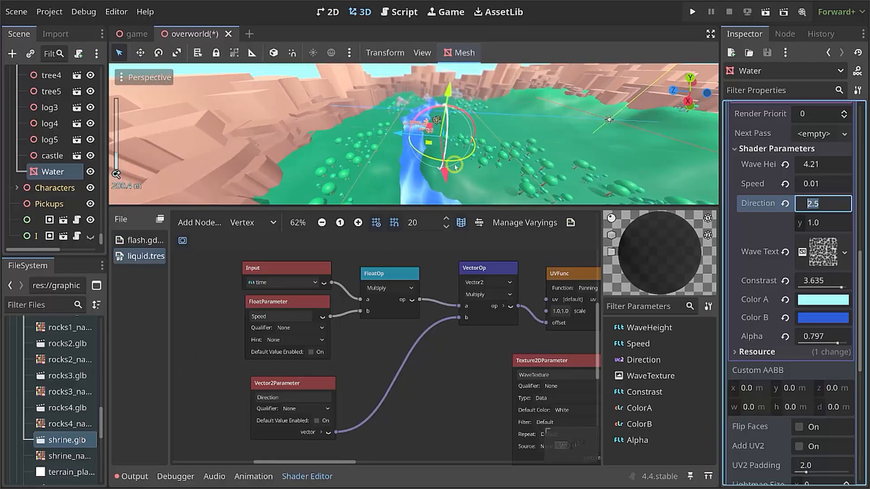
middle_drag(455, 167, 444, 139)
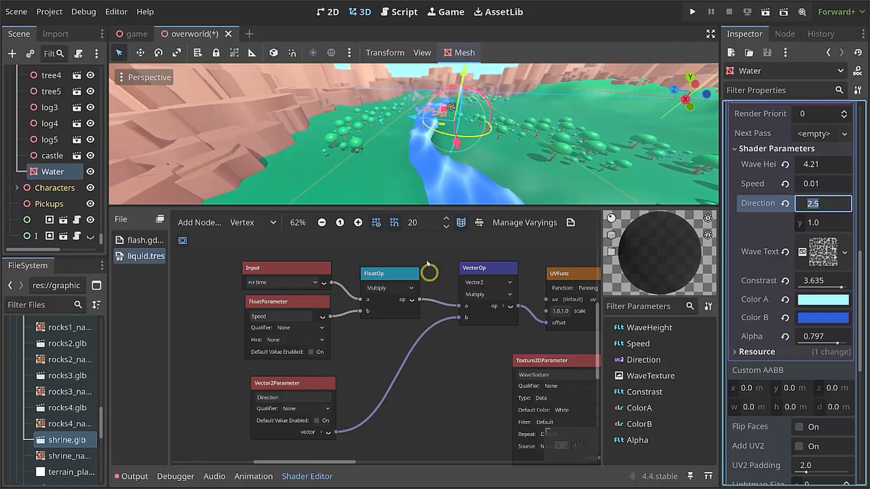
click(278, 386)
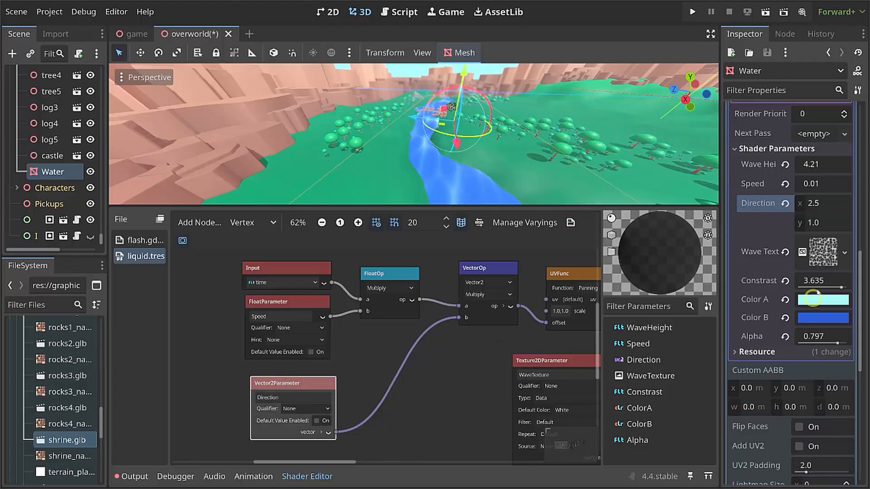
click(812, 200)
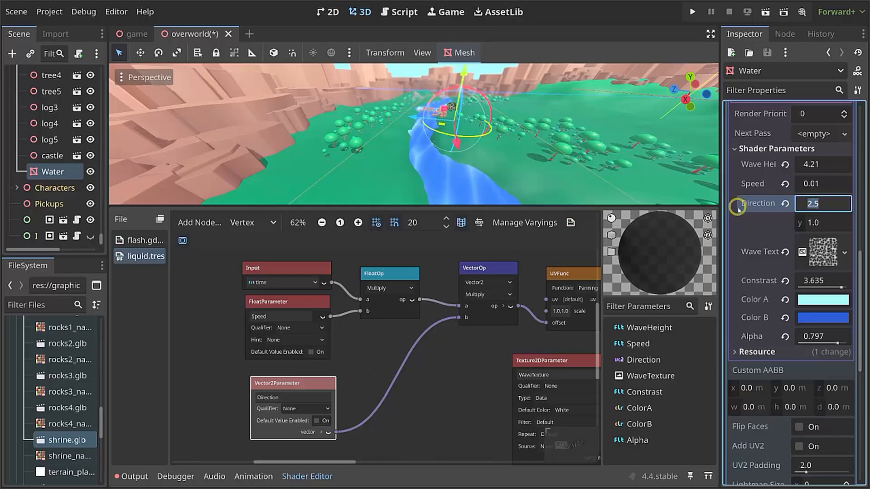
click(469, 170)
middle_drag(489, 161, 410, 190)
Run the current overworld scene and walk the character onto the bridge to view the moving water.
click(765, 11)
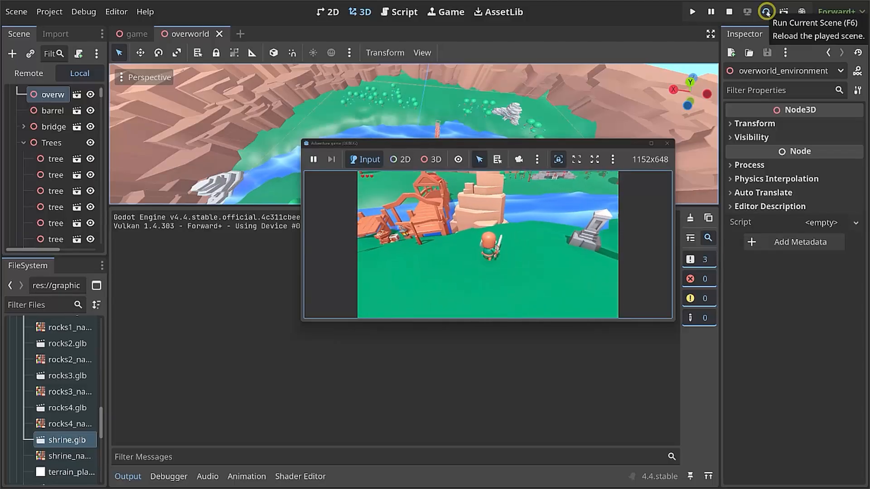
key(w)
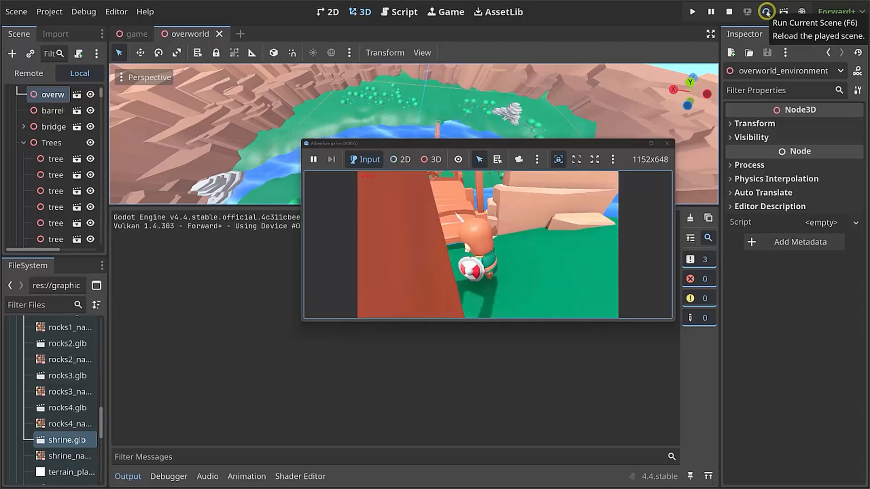
key(w)
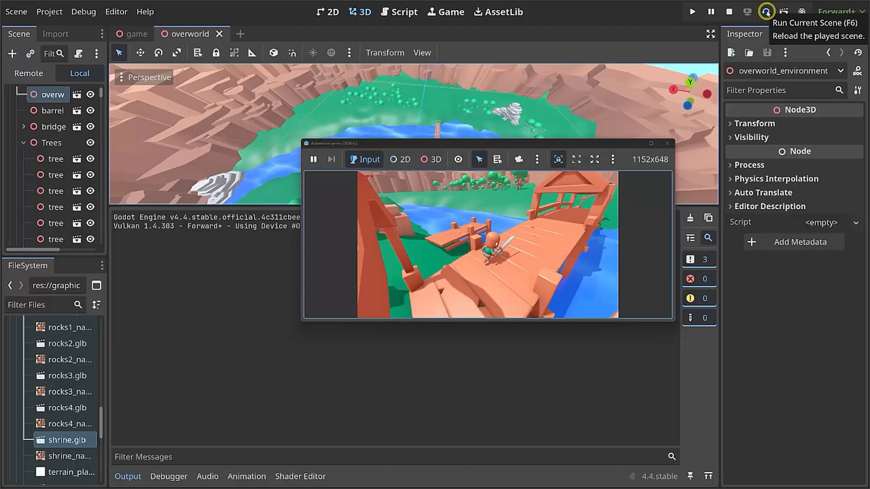
key(w)
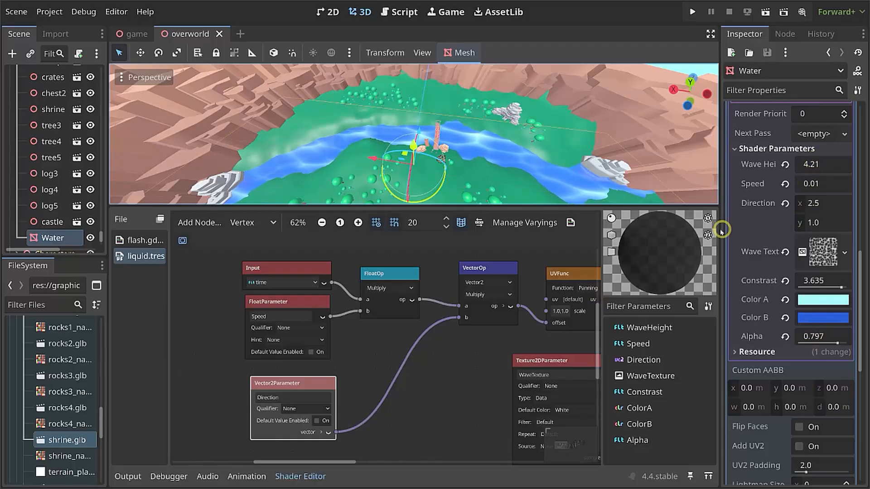
With the Inspector dock widened, set the Water material's Constrast to 4.0 and its Wave Height to 4.815.
drag(668, 228, 655, 228)
click(837, 287)
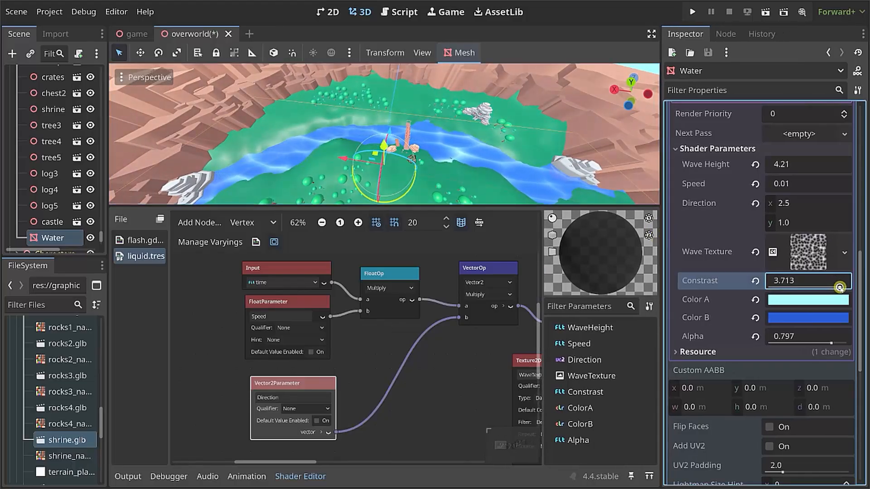
drag(838, 287, 801, 287)
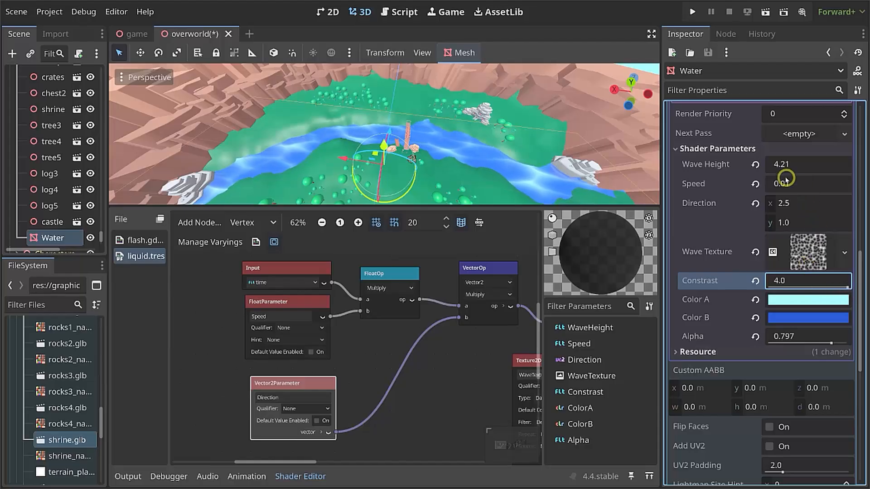
drag(780, 166, 434, 245)
middle_drag(384, 134, 460, 103)
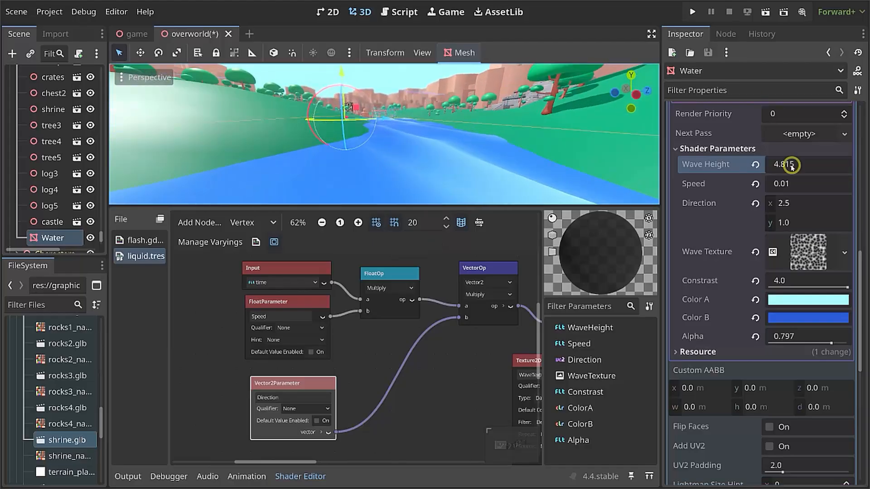
Try a Wave Height of 11.155 on the Water material and inspect the waves from above the river.
drag(776, 163, 441, 245)
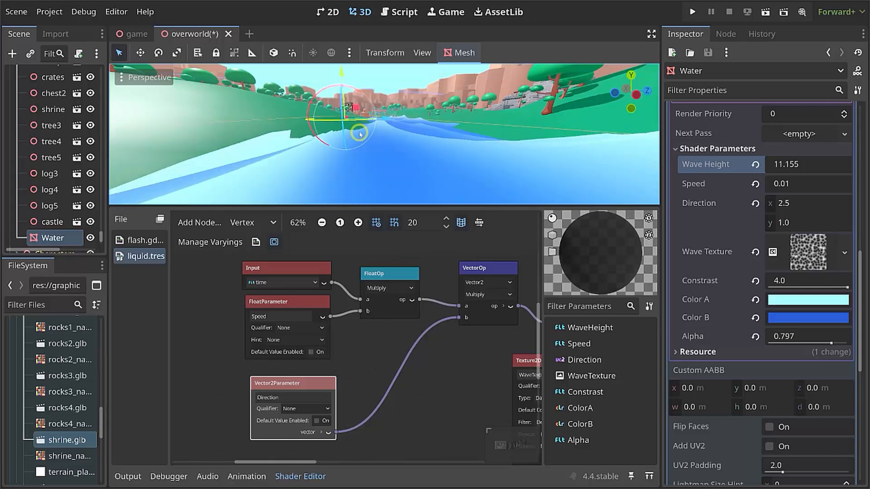
scroll(388, 121, down, 10)
middle_drag(387, 121, 410, 109)
scroll(409, 110, up, 14)
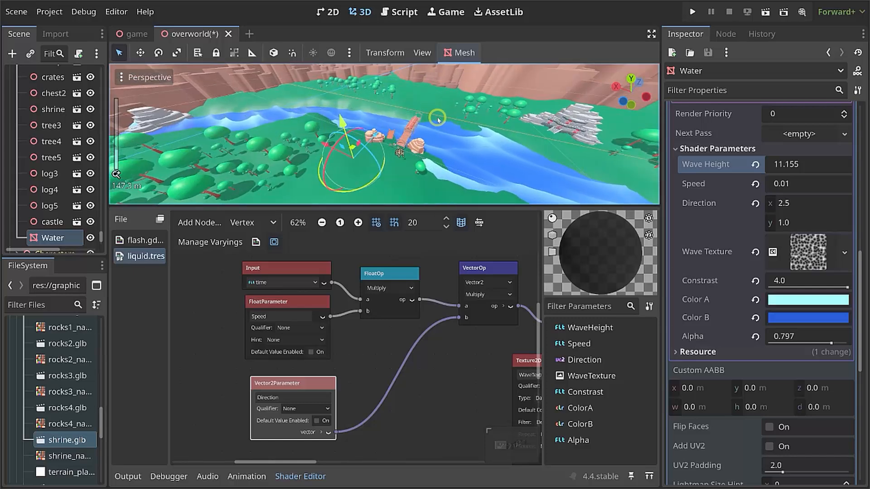
Set the Water material's Wave Height to 5.0 and check the waves along the whole river.
click(793, 164)
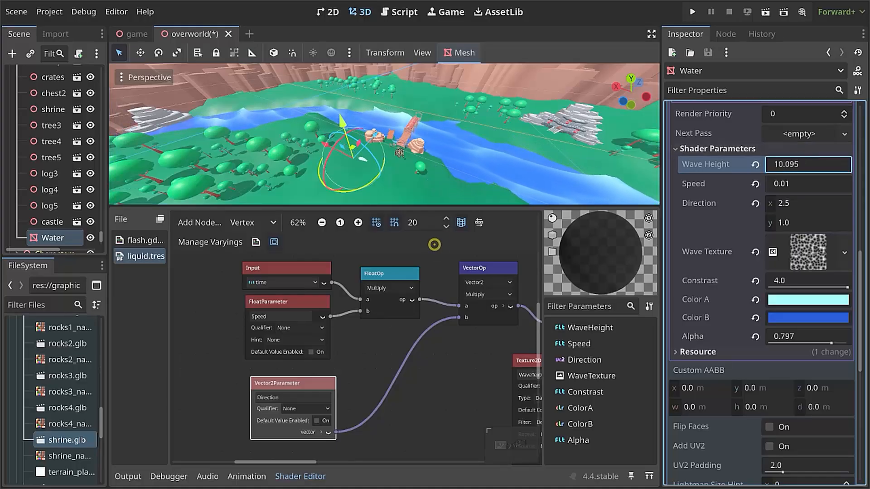
drag(434, 244, 442, 243)
click(781, 164)
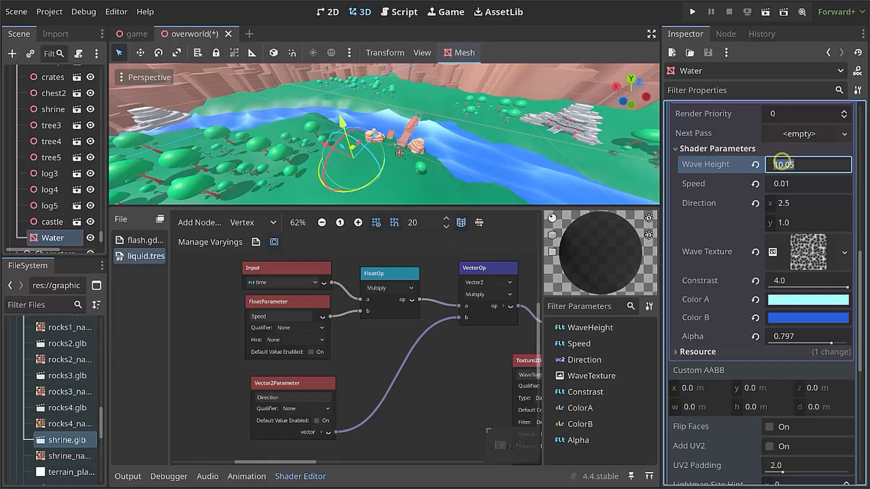
key(Return)
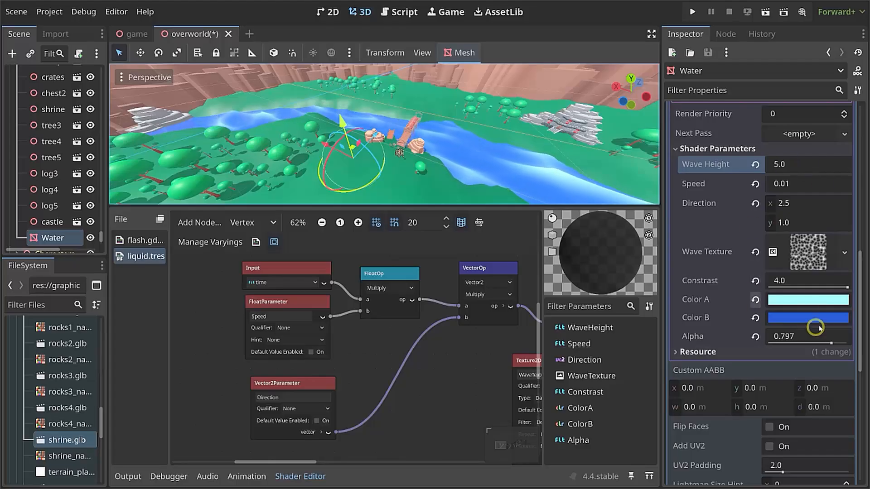
middle_drag(491, 163, 458, 118)
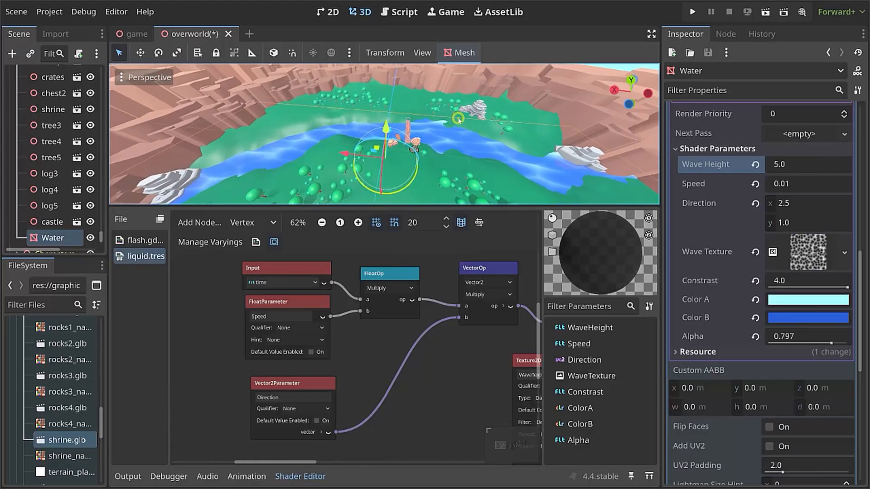